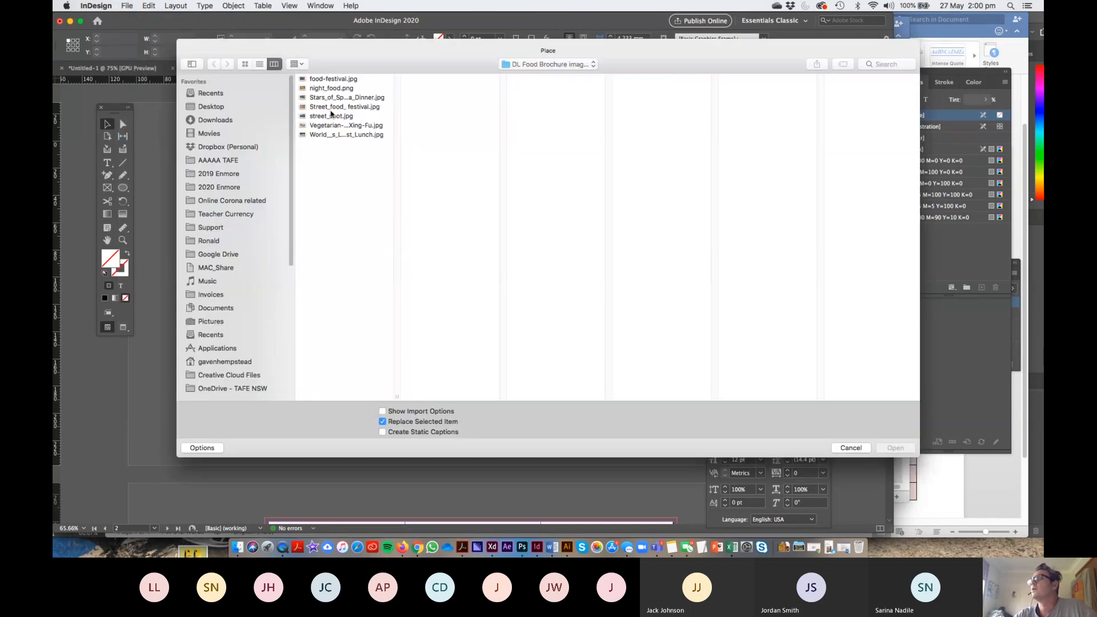
- Place Street_food_ festival.jpg across the first three-panel spread, about 300 mm wide from the bleed's upper corner
{"action": "left_click", "coordinate": [330, 116]}
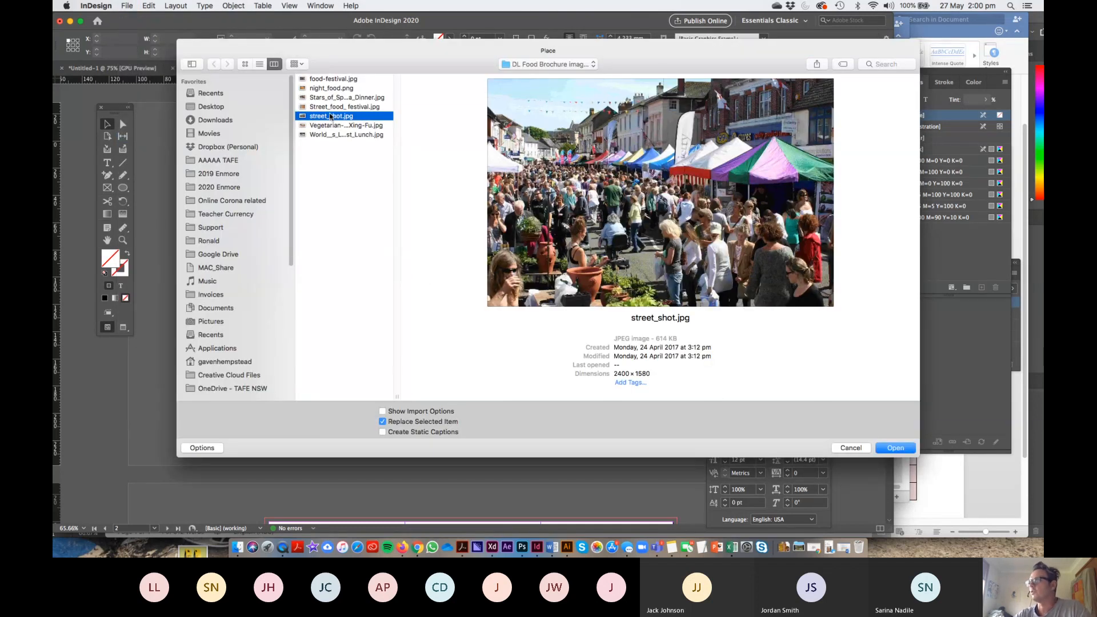
{"action": "left_click", "coordinate": [333, 107]}
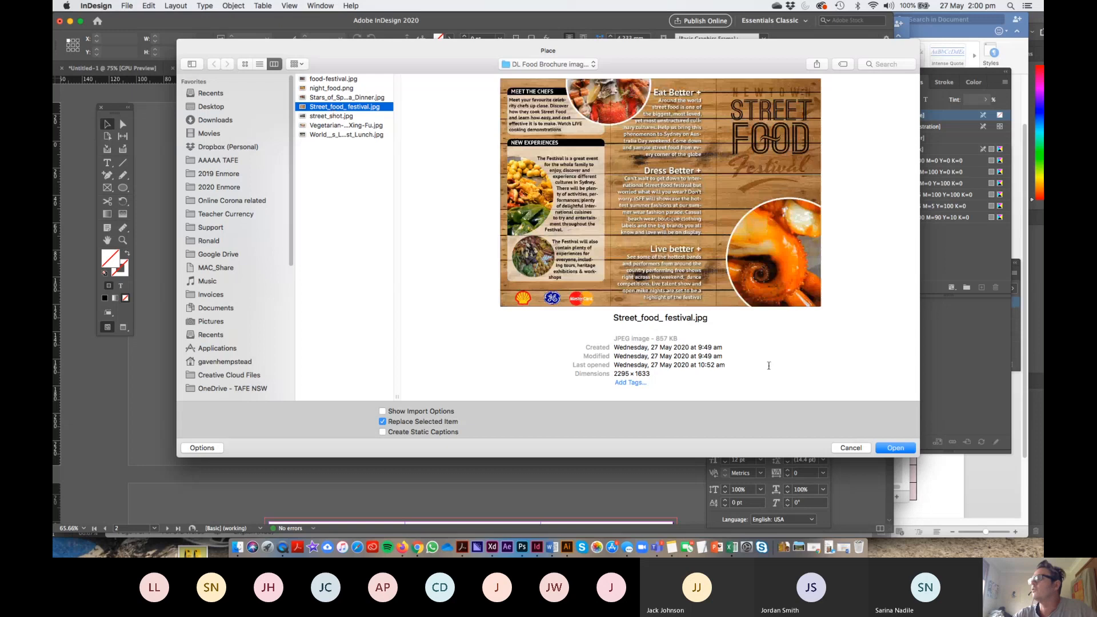
{"action": "left_click", "coordinate": [897, 448]}
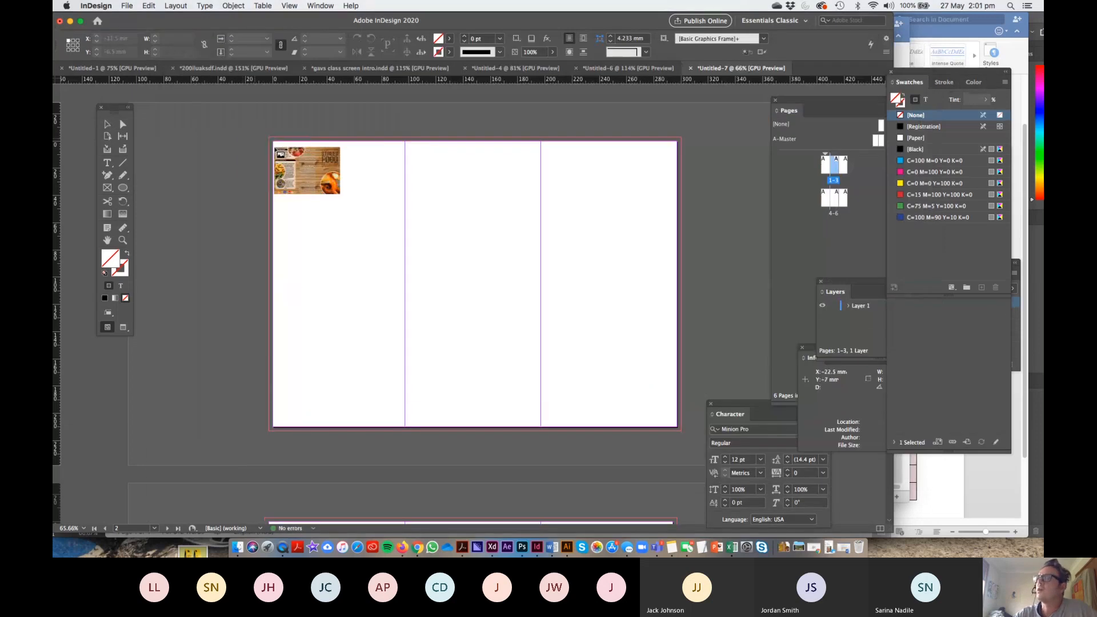
{"action": "left_click_drag", "start_coordinate": [275, 148], "coordinate": [682, 432]}
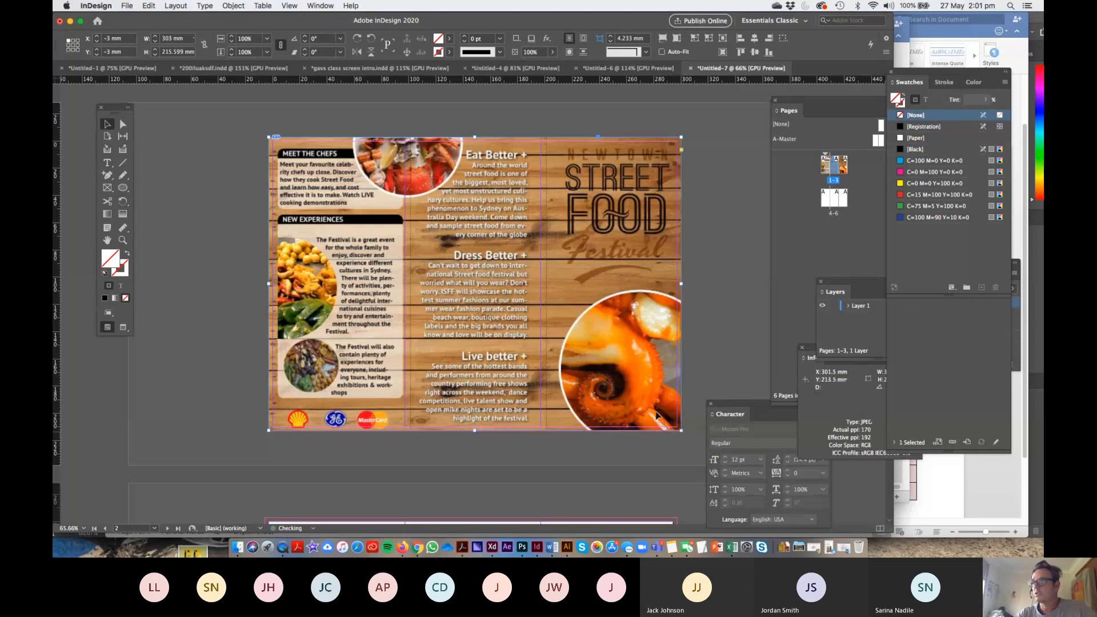
{"action": "key", "text": "ctrl+z"}
{"action": "left_click_drag", "start_coordinate": [271, 138], "coordinate": [677, 427]}
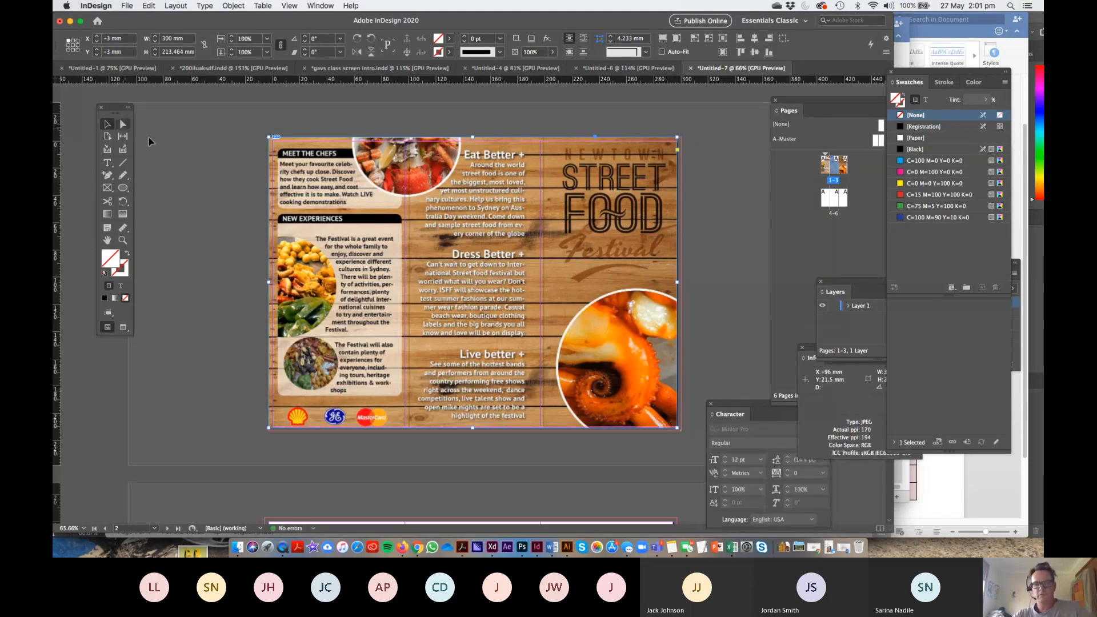
- Add a vertical guide at 298 mm beside the image's lower outer corner and delete it
{"action": "left_click", "coordinate": [599, 378], "text": "super"}
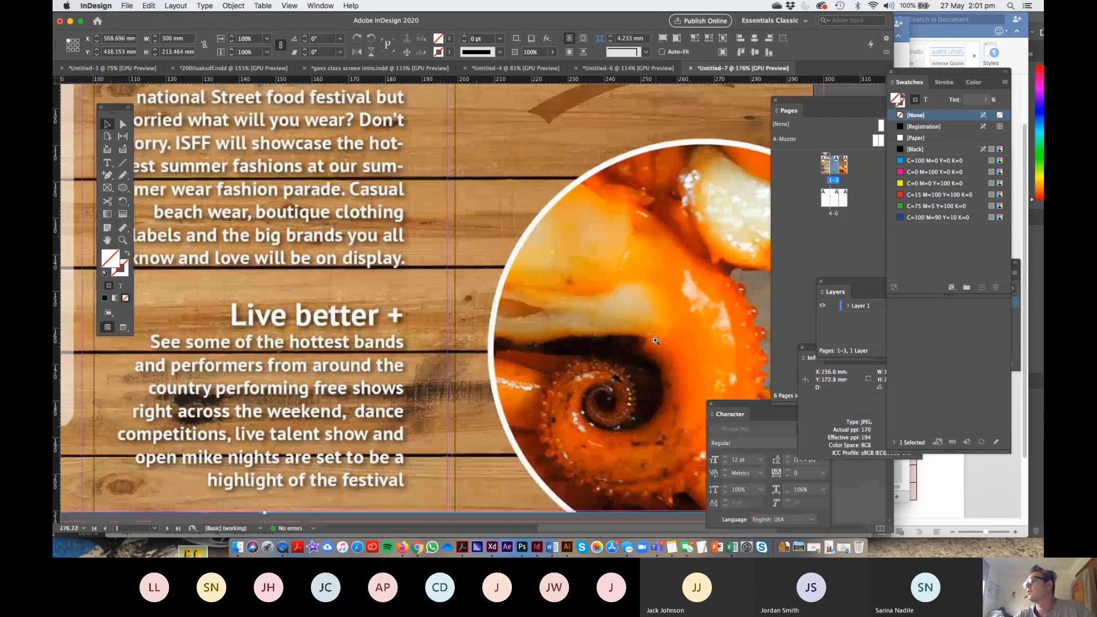
{"action": "left_click_drag", "start_coordinate": [650, 338], "coordinate": [350, 185]}
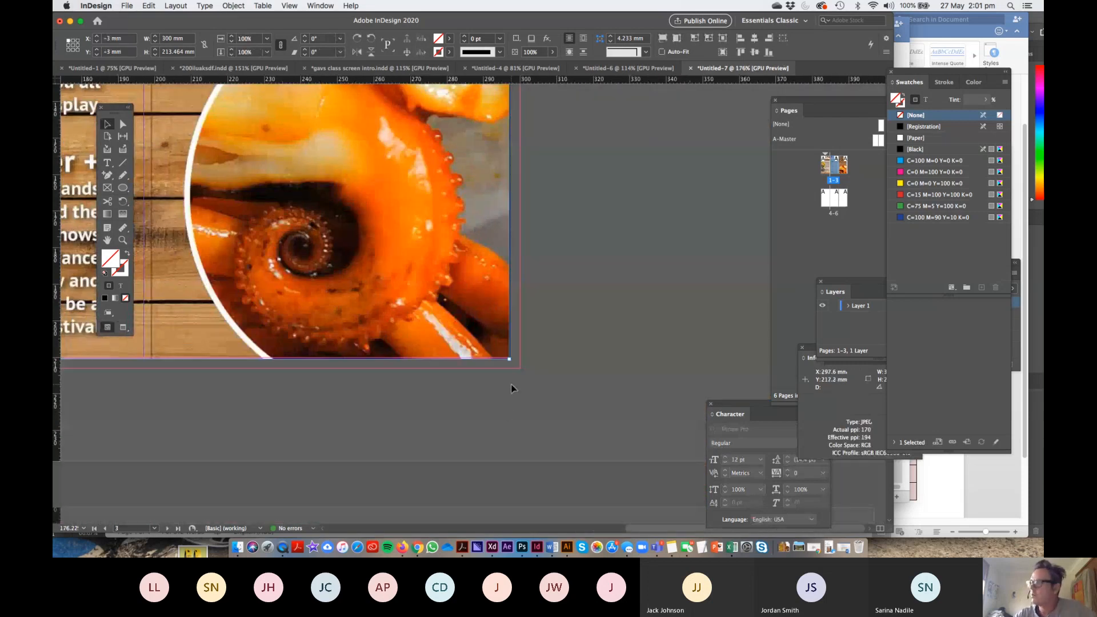
{"action": "left_click_drag", "start_coordinate": [56, 422], "coordinate": [509, 419]}
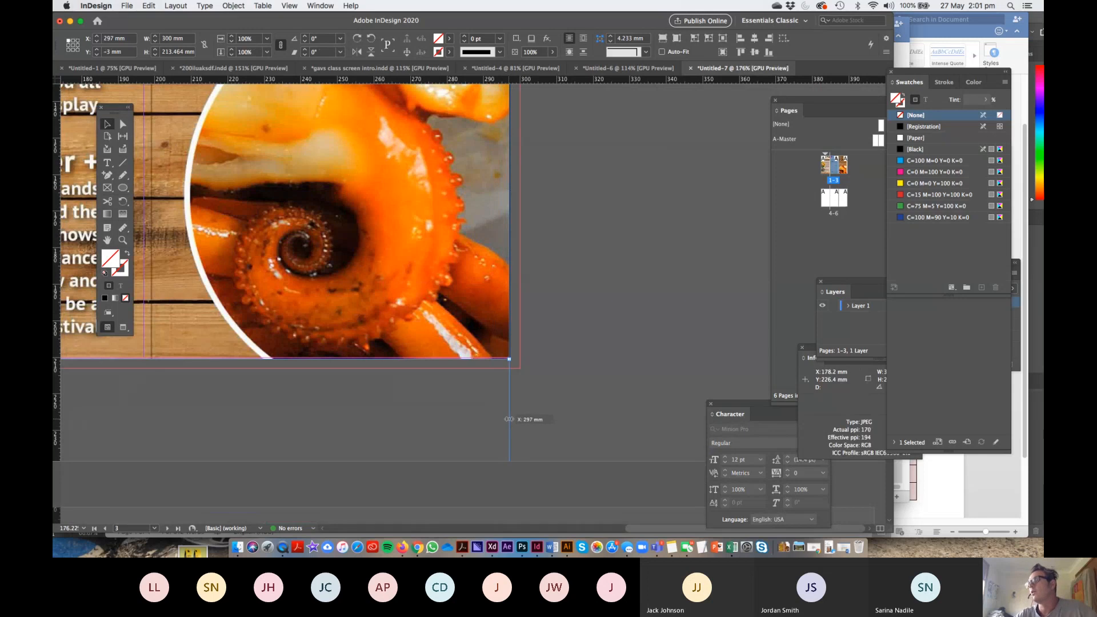
{"action": "left_click_drag", "start_coordinate": [509, 419], "coordinate": [513, 419]}
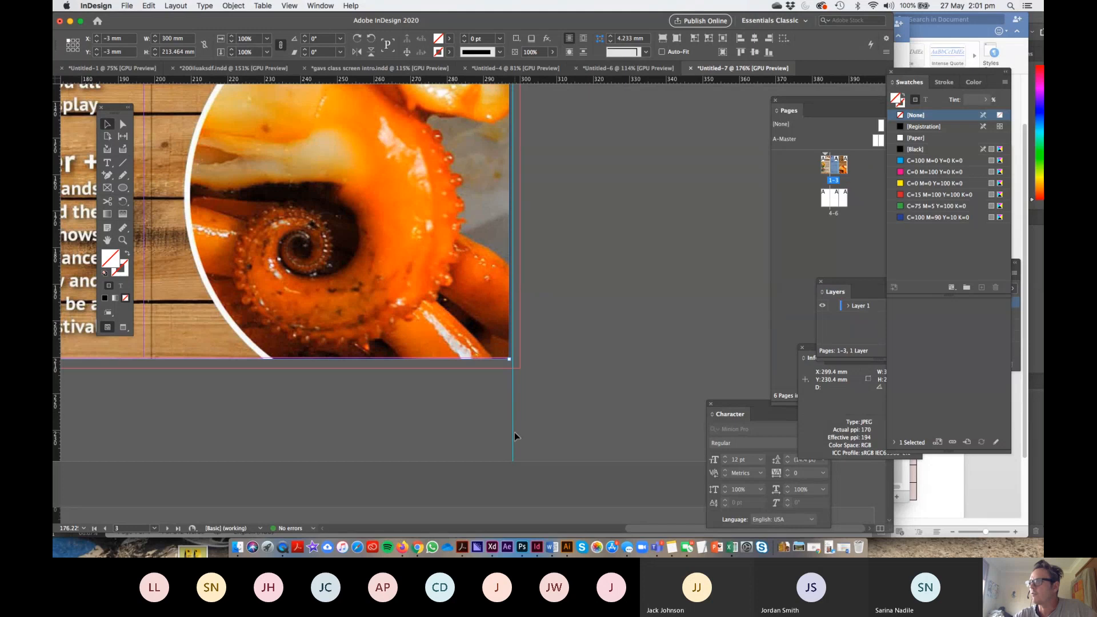
{"action": "left_click_drag", "start_coordinate": [508, 433], "coordinate": [533, 441]}
{"action": "key", "text": "Delete"}
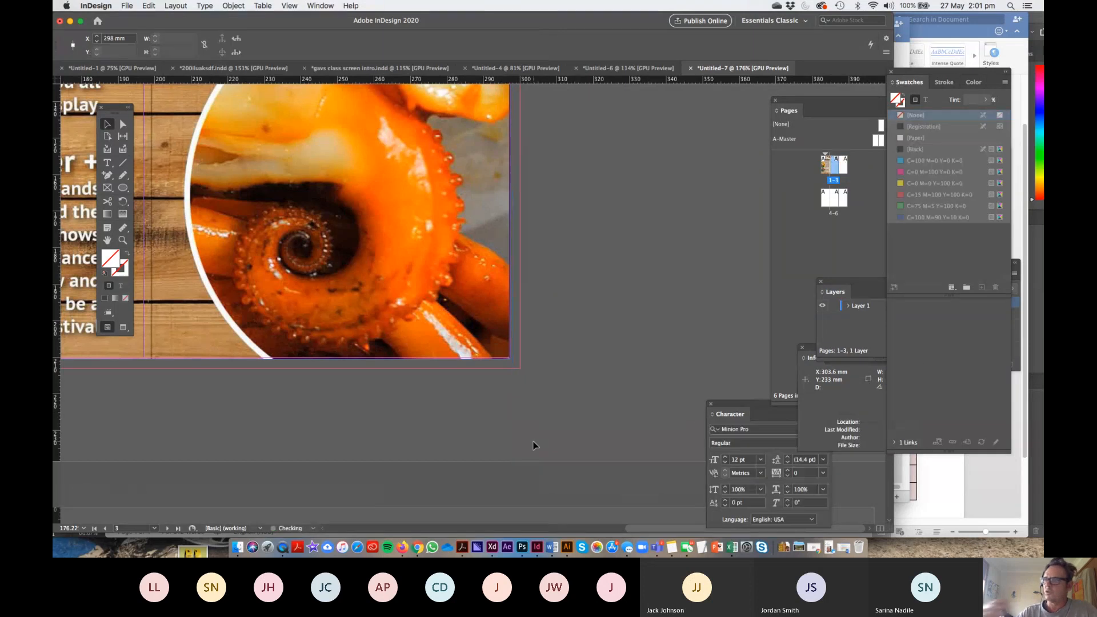
- Extend the image frame to the outer bleed corner at 303 by 216 mm and scale the picture inside proportionally to 303 mm wide
{"action": "left_click", "coordinate": [285, 221]}
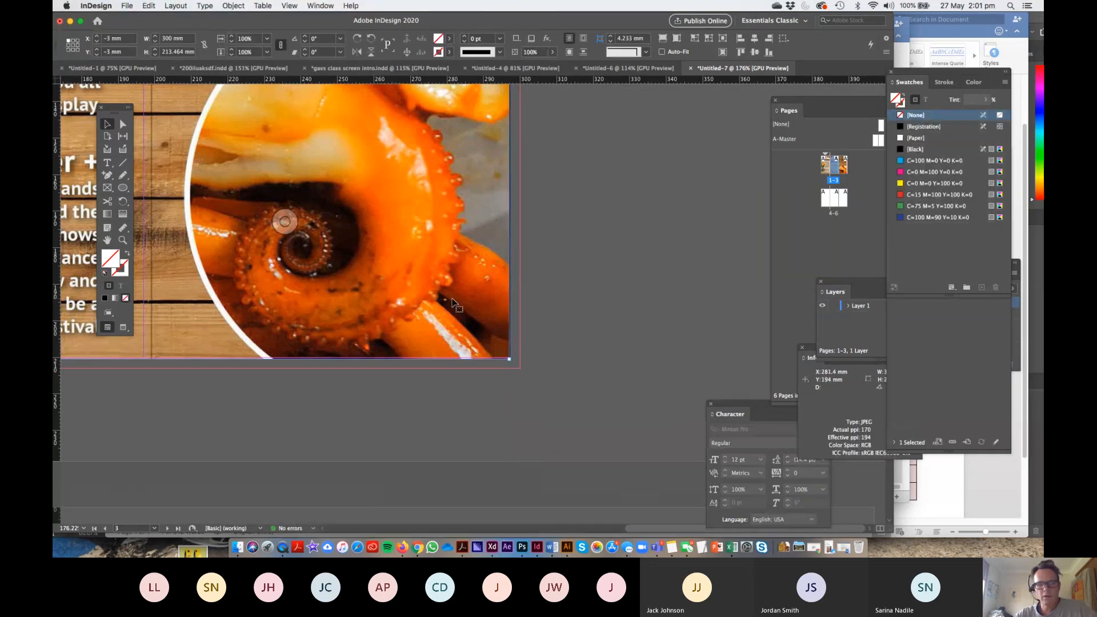
{"action": "left_click_drag", "start_coordinate": [510, 359], "coordinate": [521, 371]}
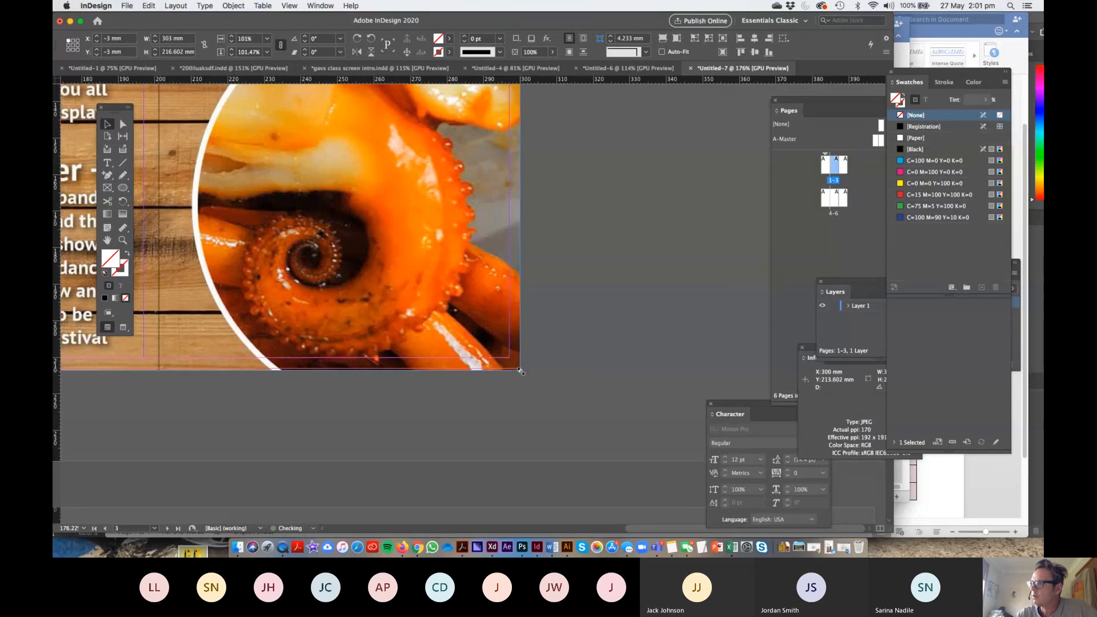
{"action": "key", "text": "super+z"}
{"action": "left_click_drag", "start_coordinate": [511, 361], "coordinate": [521, 370]}
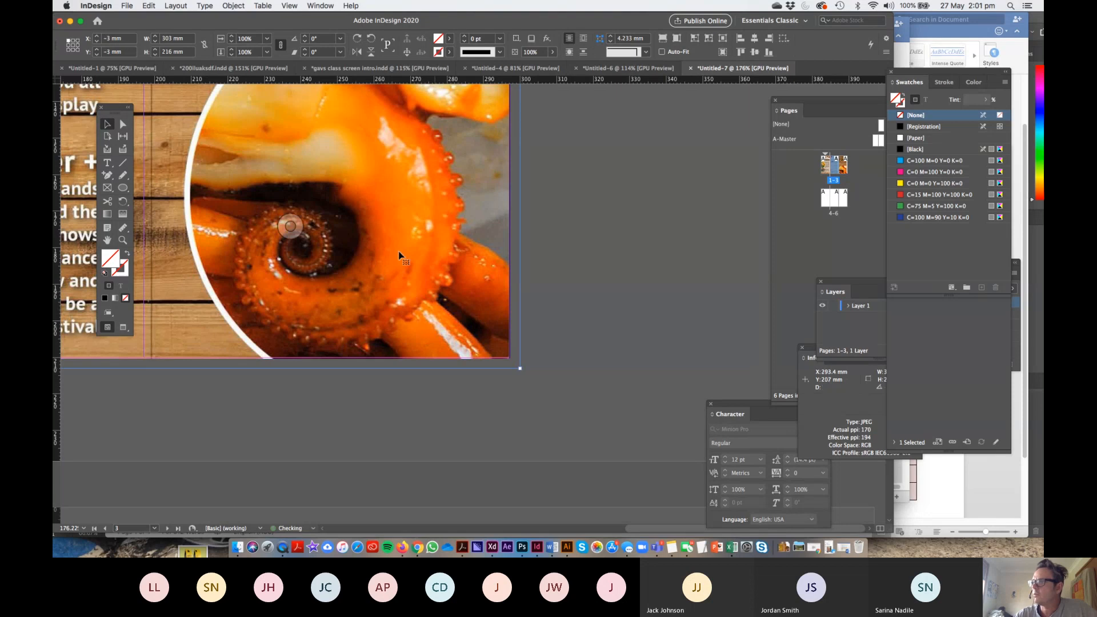
{"action": "double_click", "coordinate": [388, 268]}
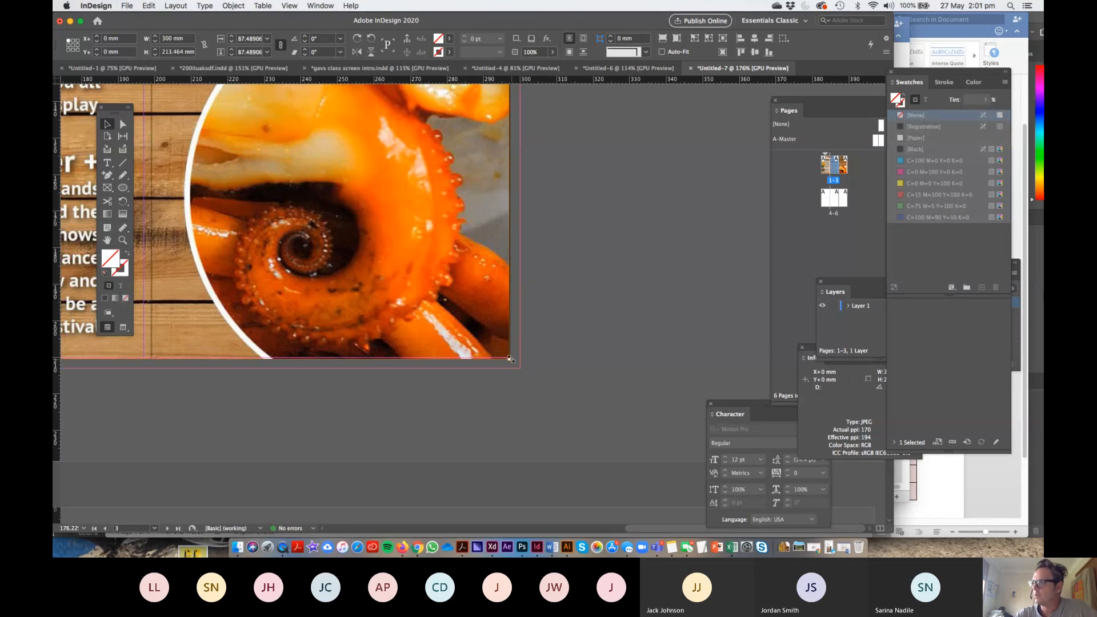
{"action": "left_click_drag", "start_coordinate": [509, 359], "coordinate": [519, 365]}
- Fade the placed brochure picture to 44% opacity
{"action": "key", "text": "super+minus"}
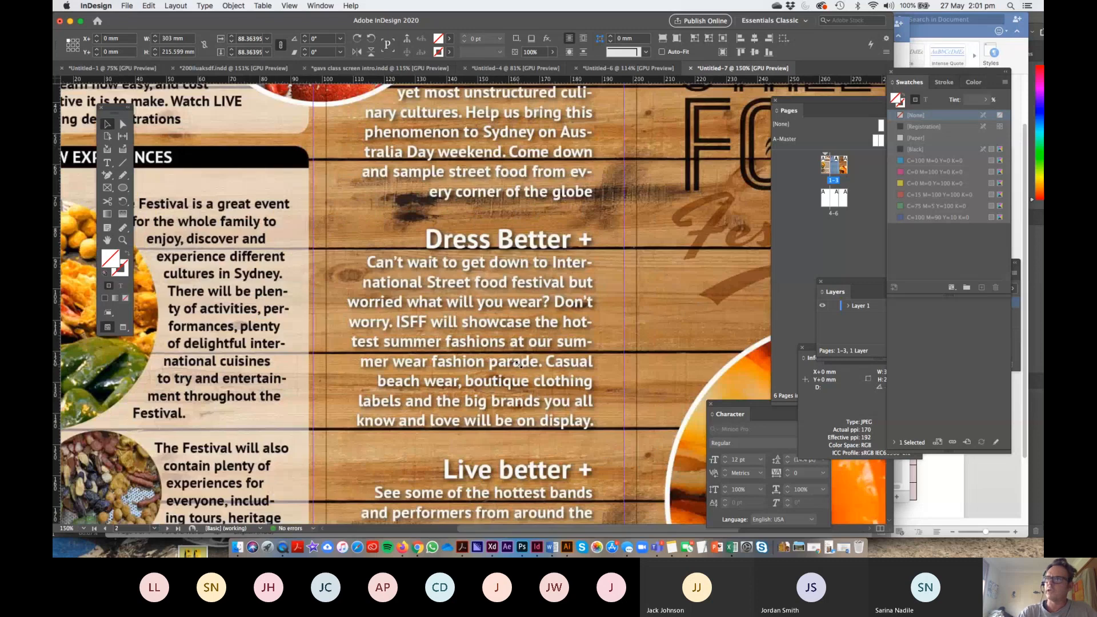
{"action": "key", "text": "super+minus"}
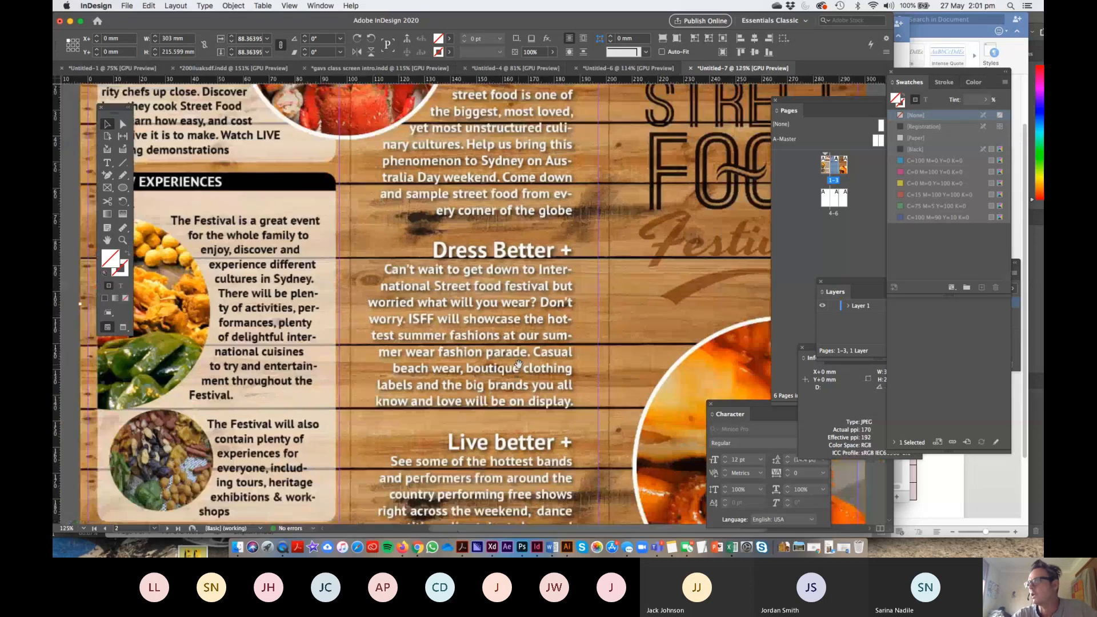
{"action": "key", "text": "super+minus"}
{"action": "key", "text": "super+minus"}
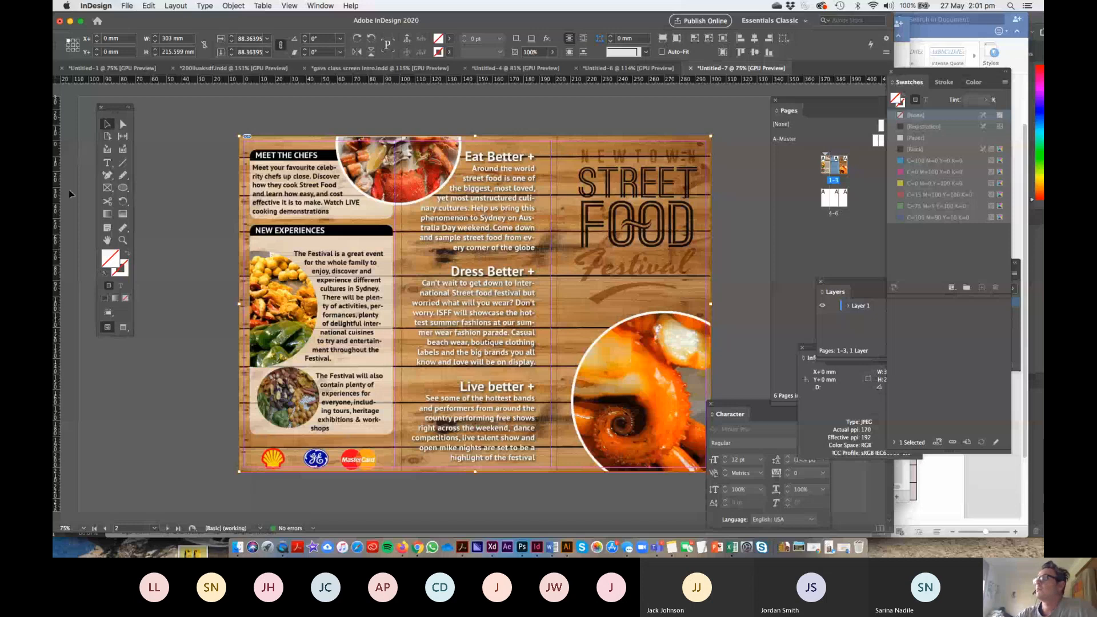
{"action": "left_click", "coordinate": [553, 52]}
{"action": "left_click_drag", "start_coordinate": [553, 66], "coordinate": [522, 67]}
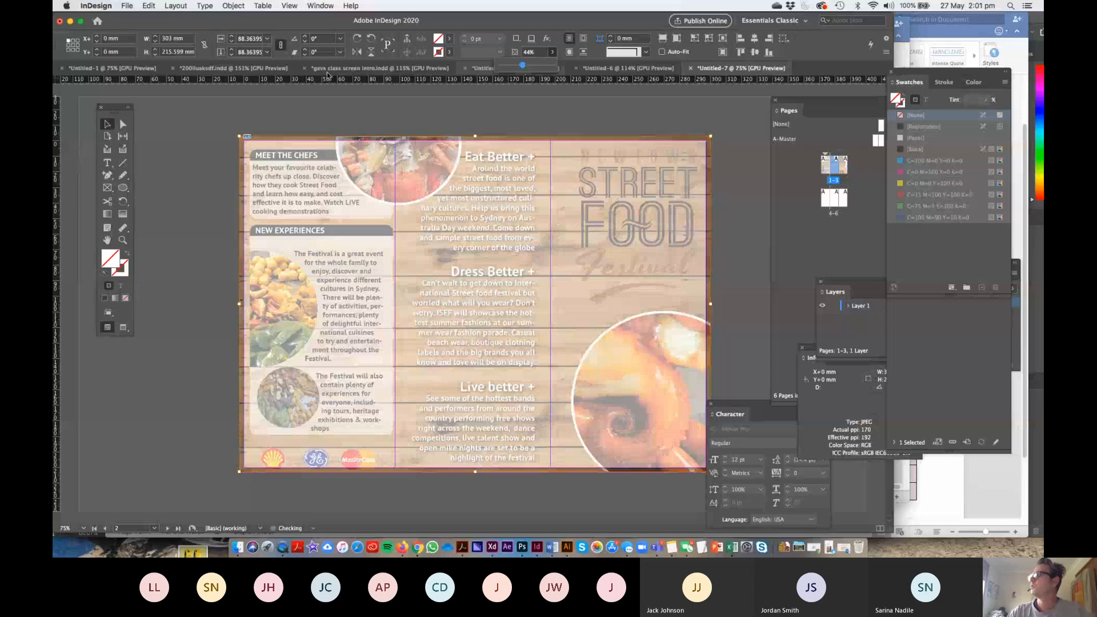
{"action": "left_click", "coordinate": [328, 75]}
- Rename the layer holding the faded picture to BACK and lock it
{"action": "left_click", "coordinate": [835, 284]}
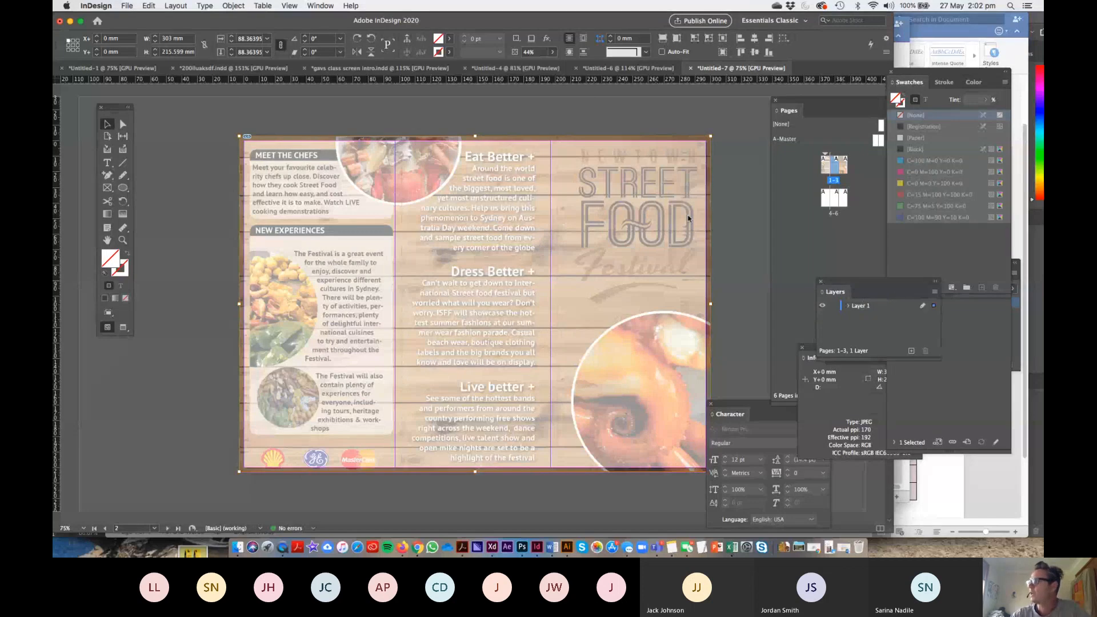
{"action": "double_click", "coordinate": [862, 307]}
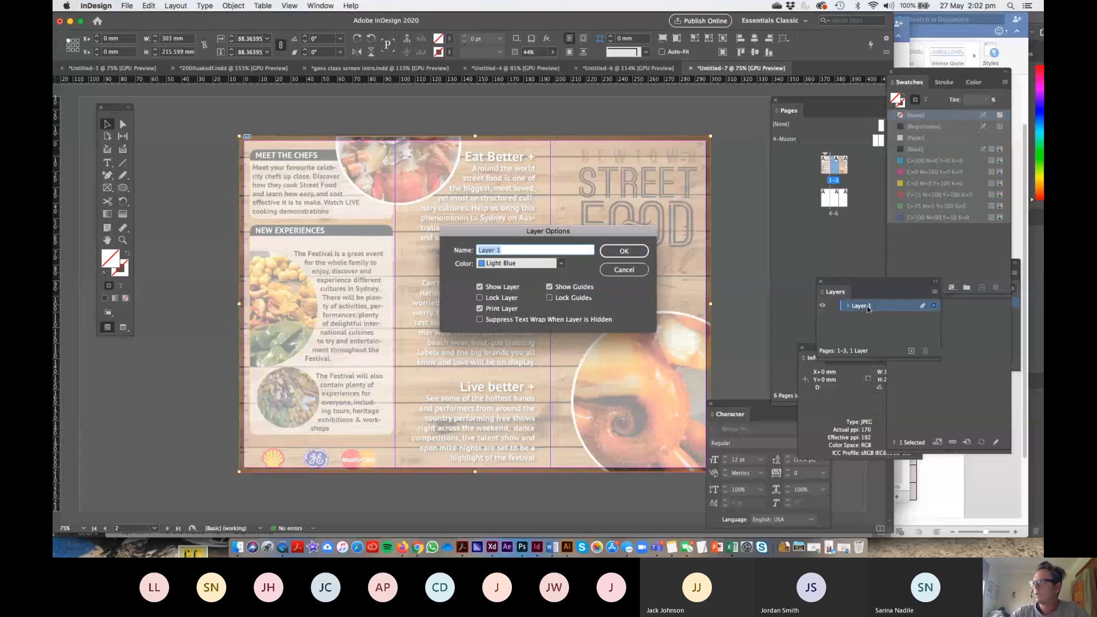
{"action": "type", "text": "BACK"}
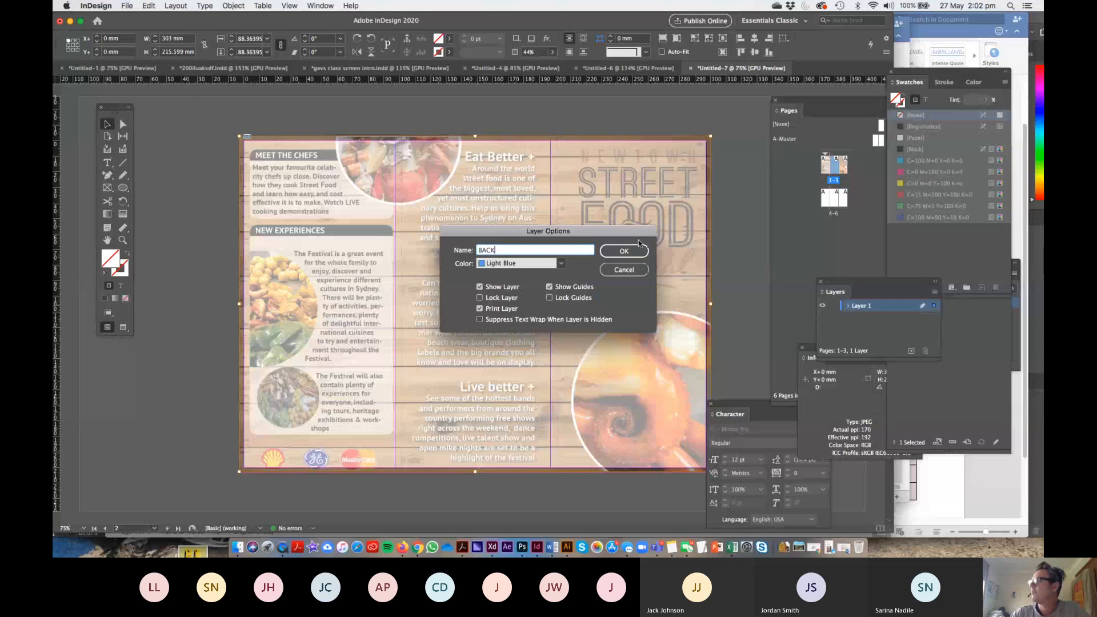
{"action": "key", "text": "Return"}
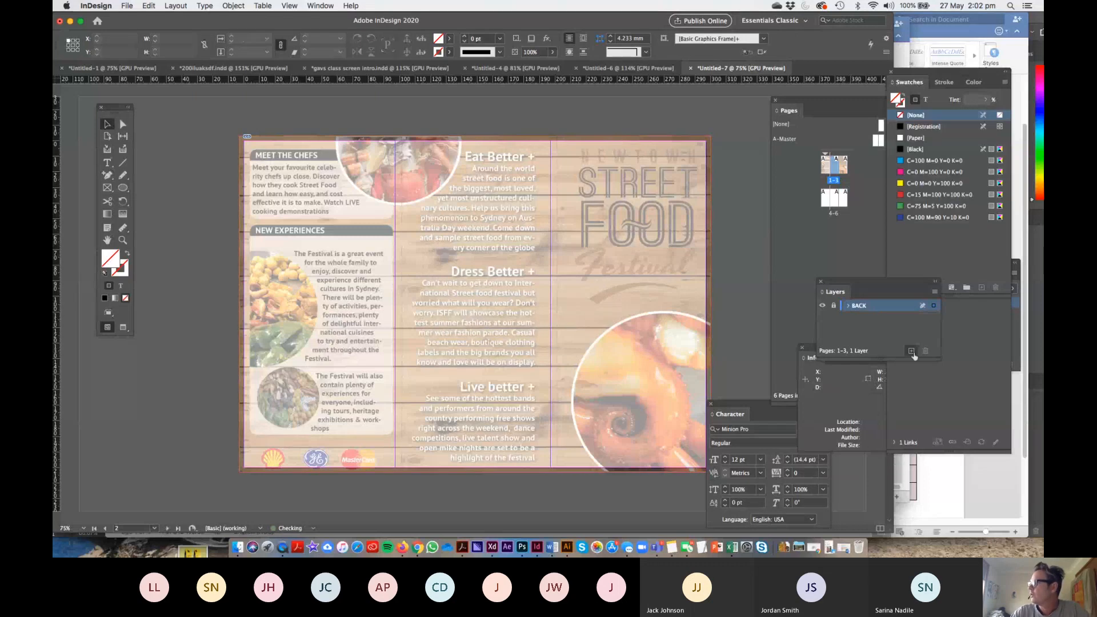
- Add a new layer above BACK and name it IMAGES
{"action": "left_click", "coordinate": [911, 351]}
{"action": "double_click", "coordinate": [863, 306]}
{"action": "key", "text": "BackSpace"}
{"action": "type", "text": "IMAGES"}
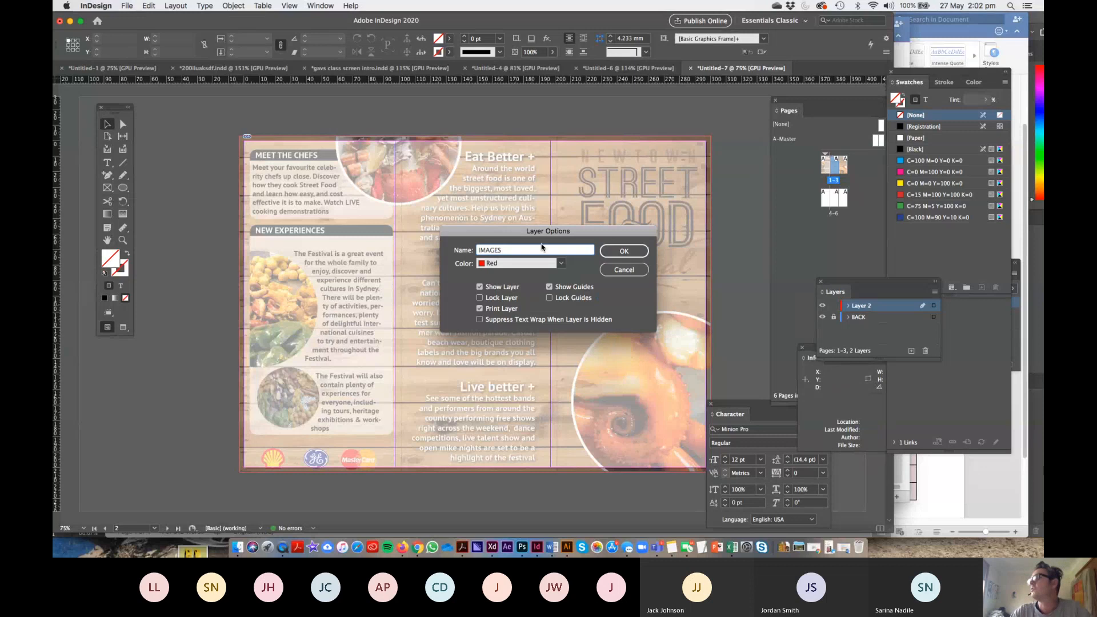
{"action": "left_click", "coordinate": [620, 251]}
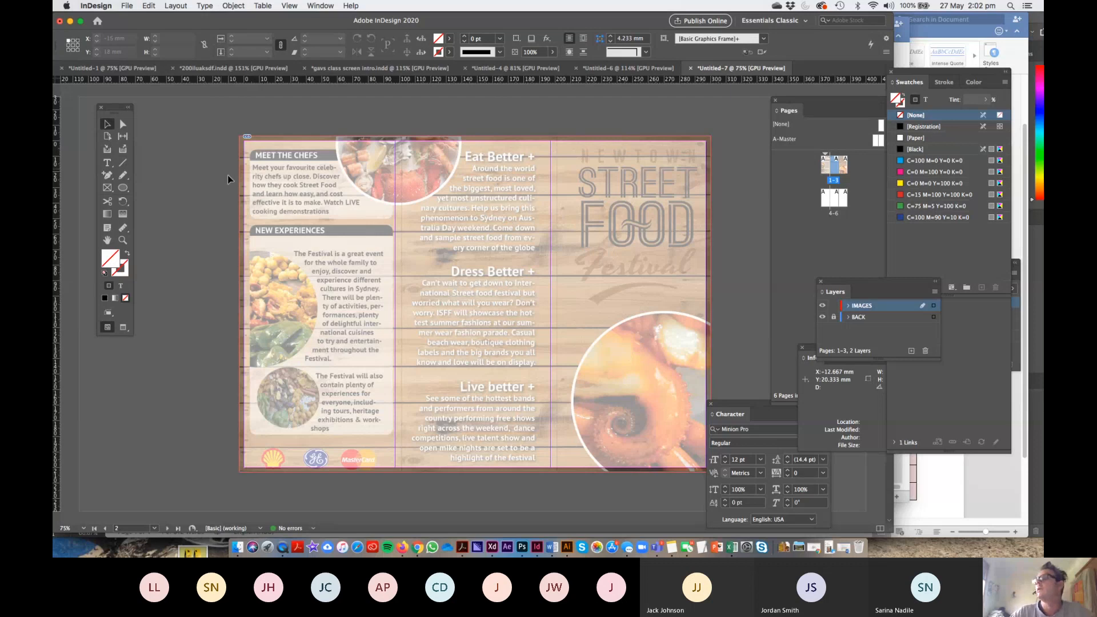
{"action": "key", "text": "super+space"}
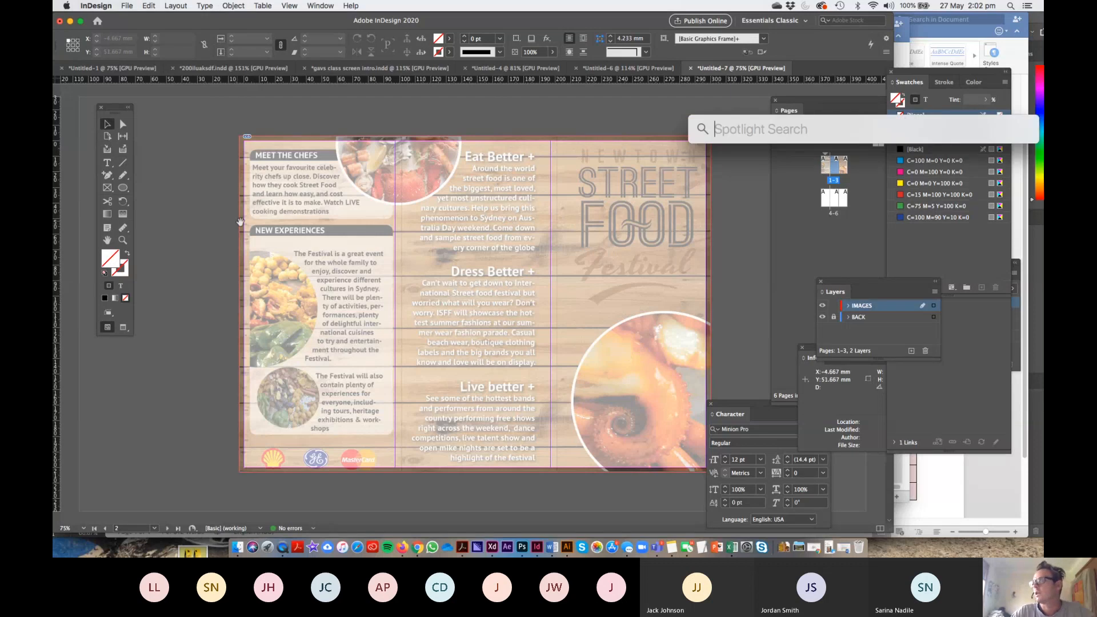
{"action": "left_click_drag", "start_coordinate": [240, 222], "coordinate": [316, 218]}
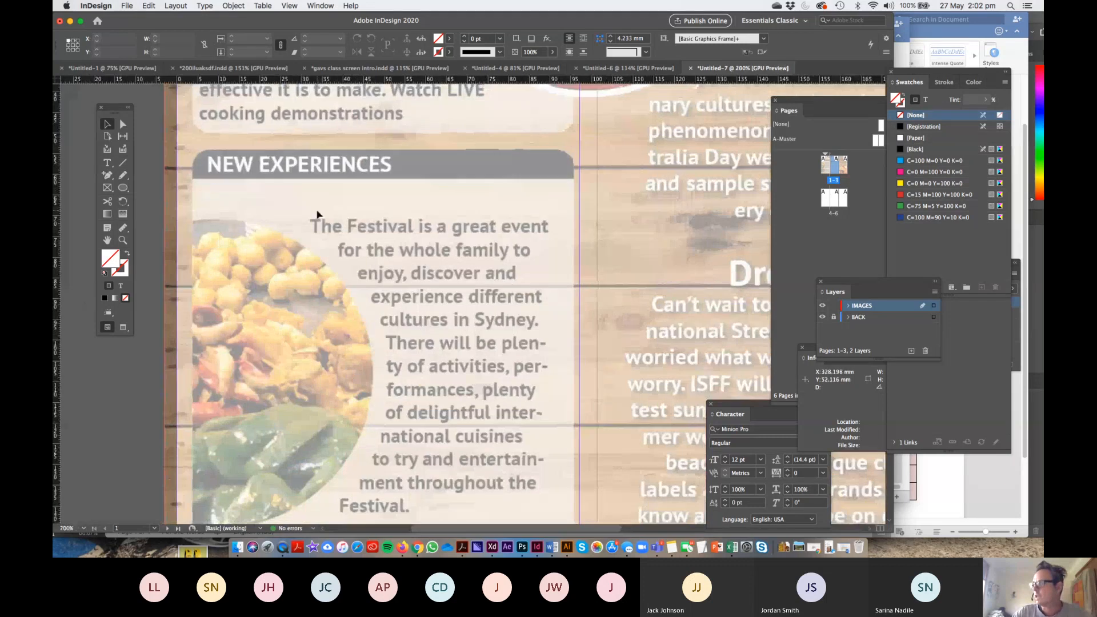
{"action": "key", "text": "super+minus"}
- Switch to Chrome, open the "Copy and background image for DL Food Brochure" page and copy all its brochure text
{"action": "left_click", "coordinate": [420, 546]}
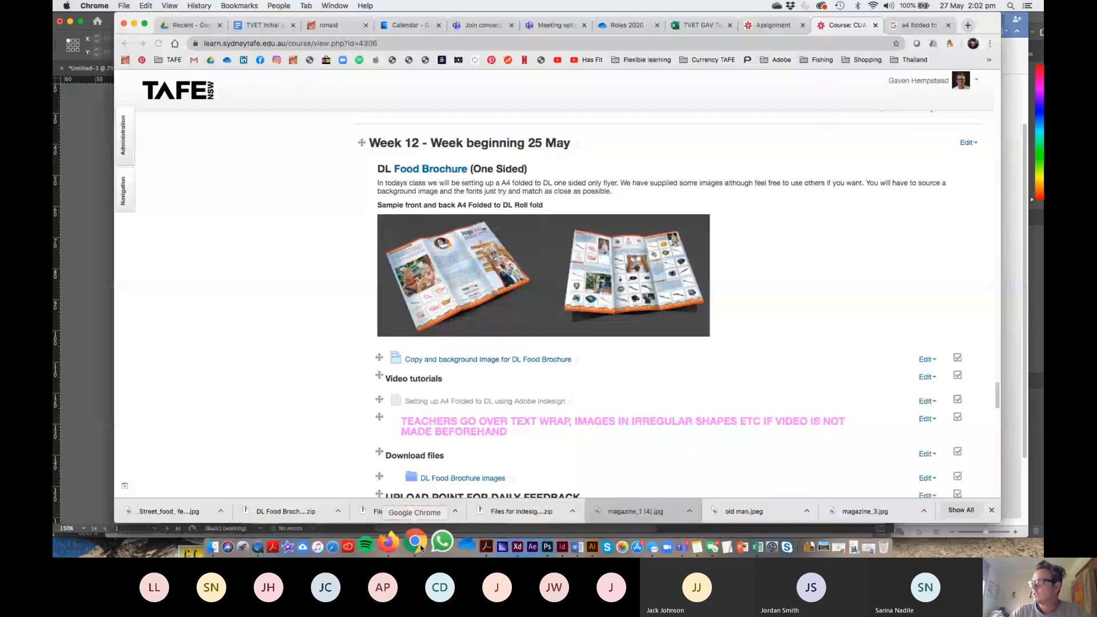
{"action": "left_click", "coordinate": [468, 360]}
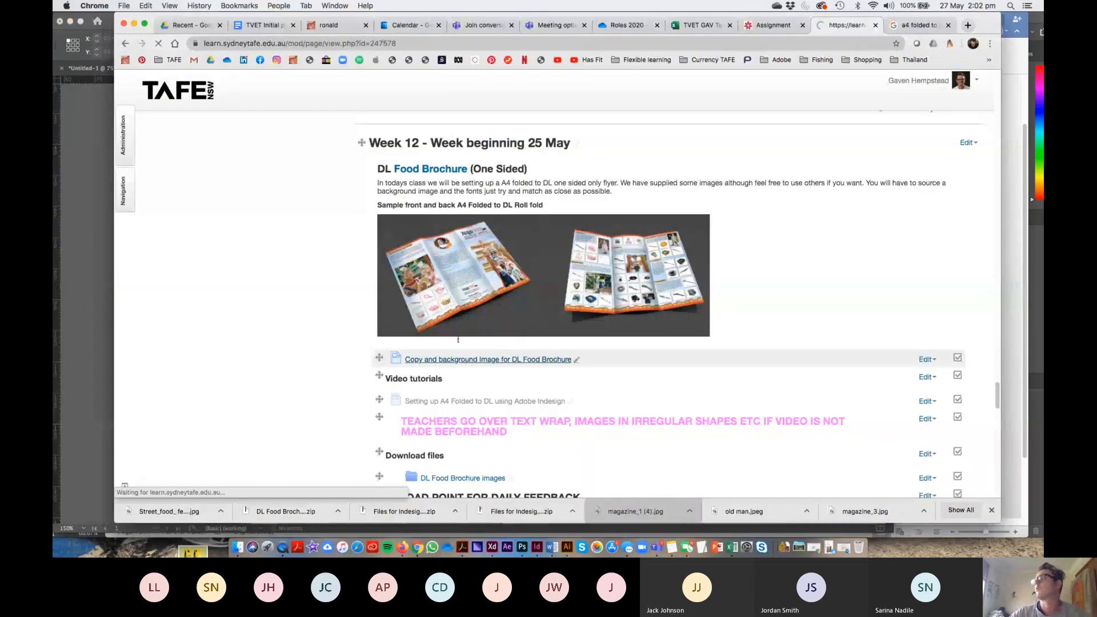
{"action": "left_click_drag", "start_coordinate": [353, 167], "coordinate": [132, 3]}
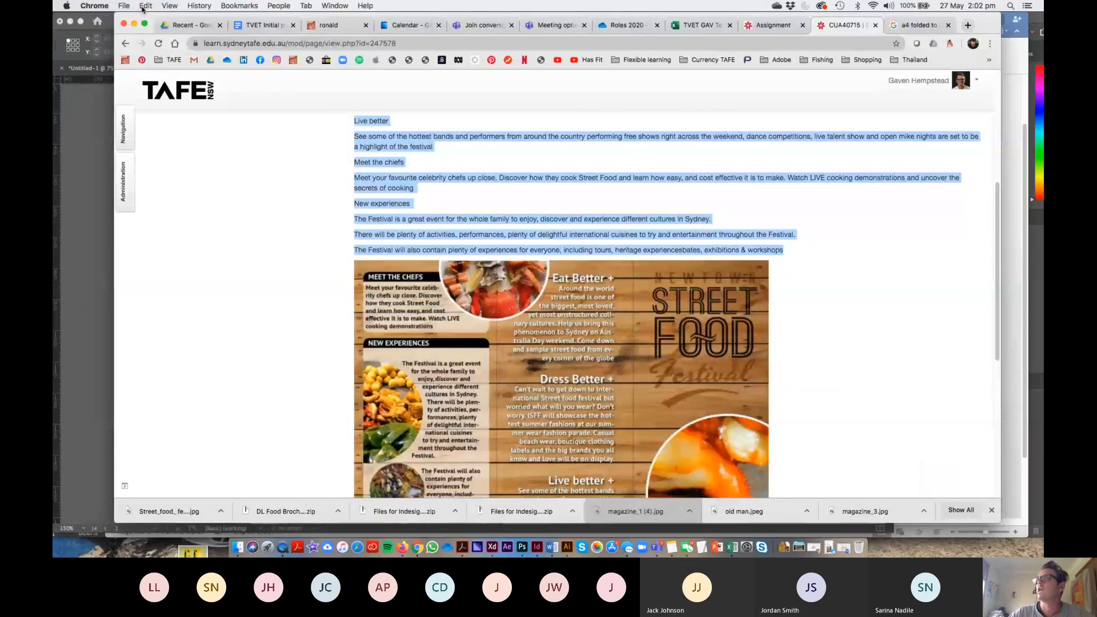
{"action": "left_click", "coordinate": [143, 9]}
{"action": "left_click", "coordinate": [156, 52]}
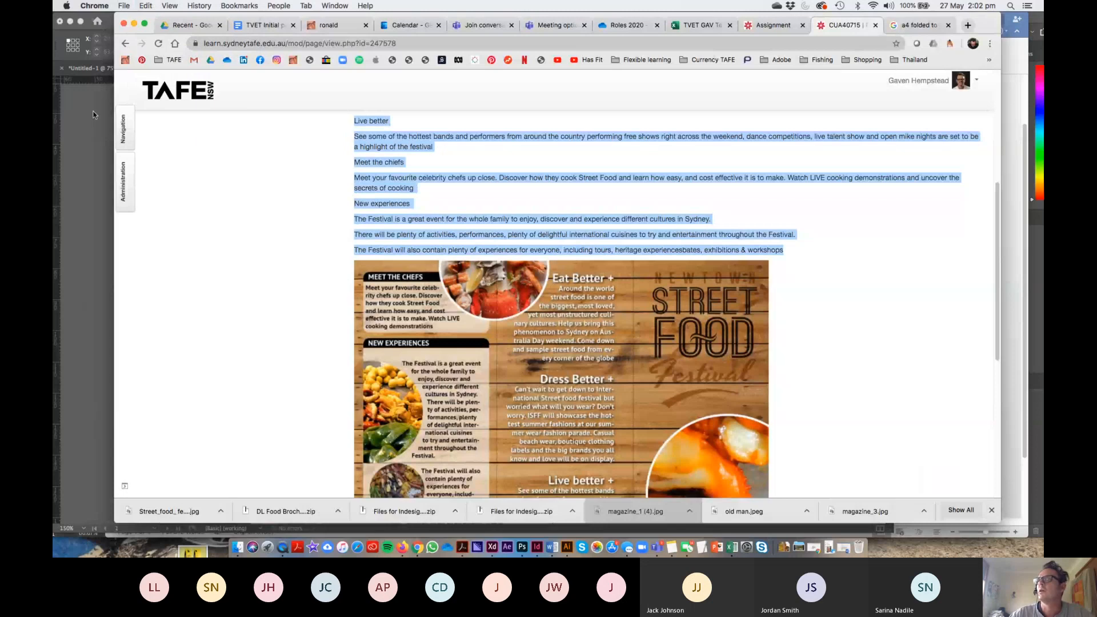
- Return to InDesign, draw a tall text frame on the pasteboard beside the spread and paste the copied brochure text into it
{"action": "left_click", "coordinate": [92, 114]}
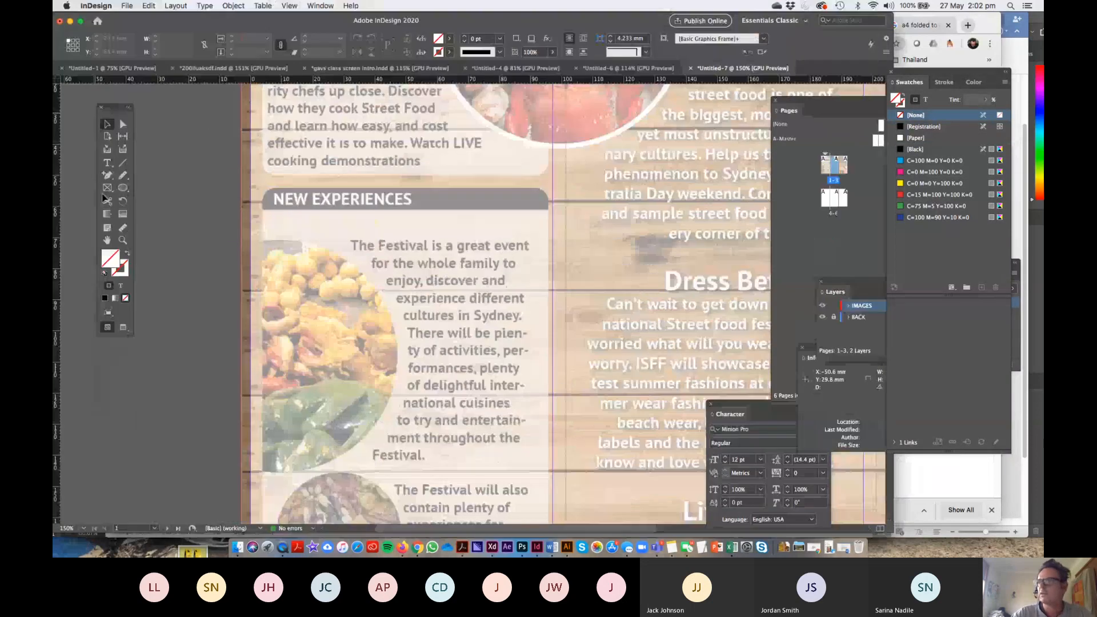
{"action": "key", "text": "super+minus"}
{"action": "key", "text": "super+minus"}
{"action": "key", "text": "super+minus"}
{"action": "key", "text": "t"}
{"action": "left_click_drag", "start_coordinate": [82, 158], "coordinate": [206, 467]}
{"action": "key", "text": "super+v"}
- Set all the pasted brochure text in Helvetica Neue (TT) Medium
{"action": "left_click", "coordinate": [170, 385]}
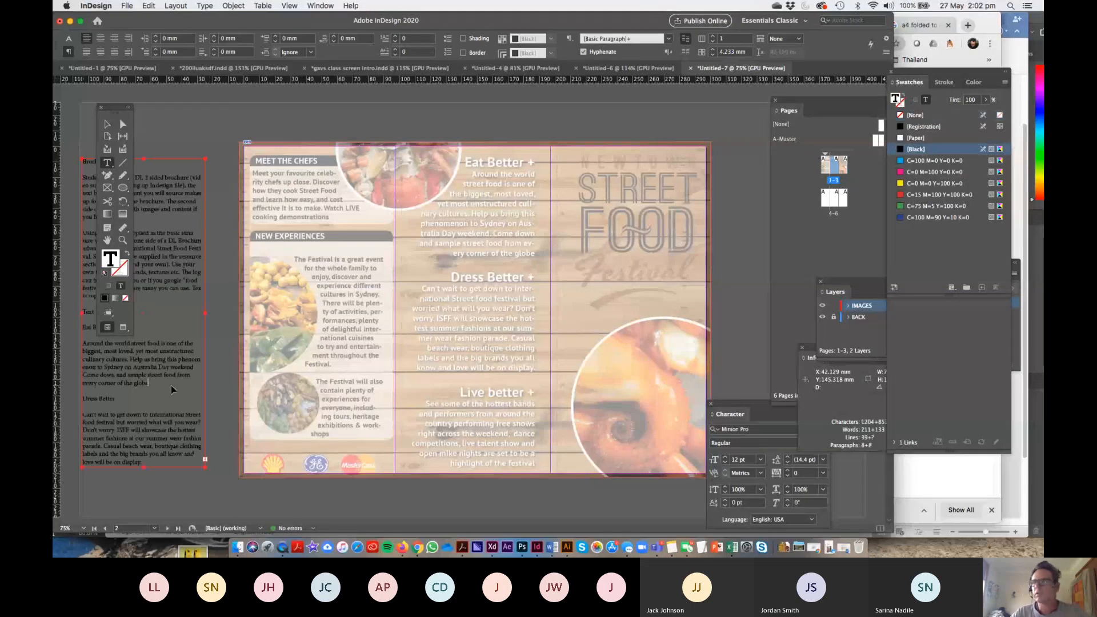
{"action": "key", "text": "super+a"}
{"action": "left_click", "coordinate": [69, 38]}
{"action": "left_click", "coordinate": [136, 41]}
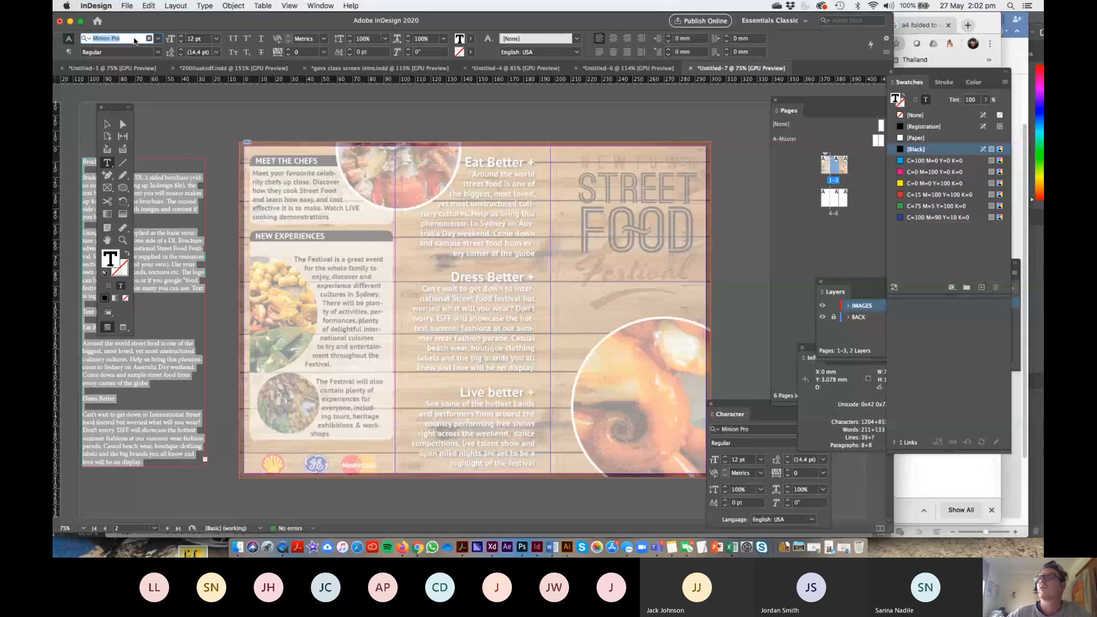
{"action": "type", "text": "HELV"}
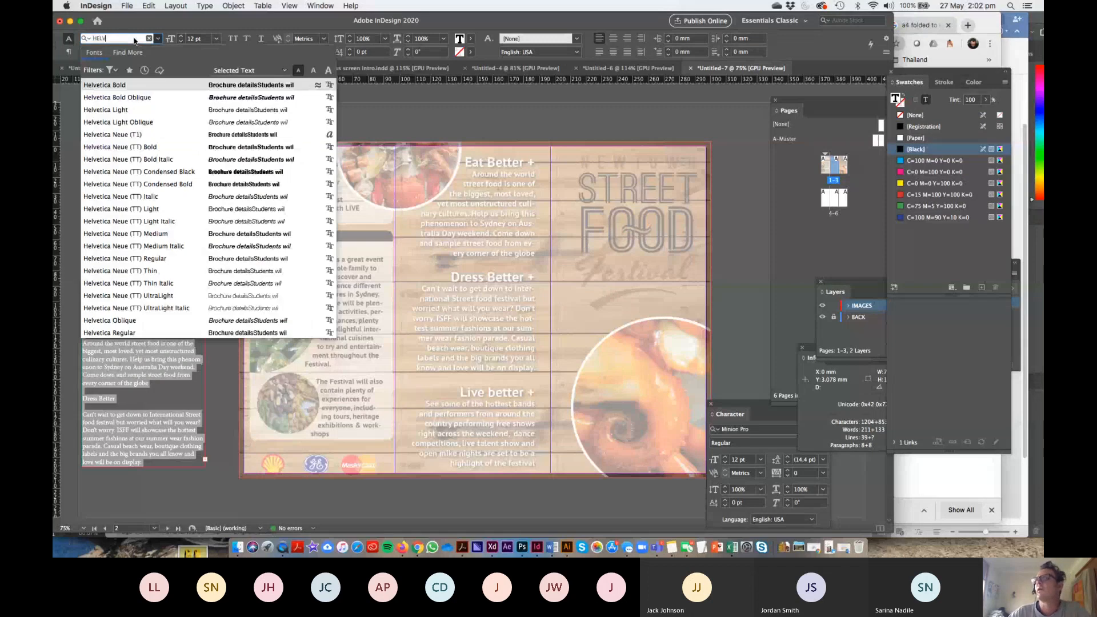
{"action": "left_click", "coordinate": [147, 234]}
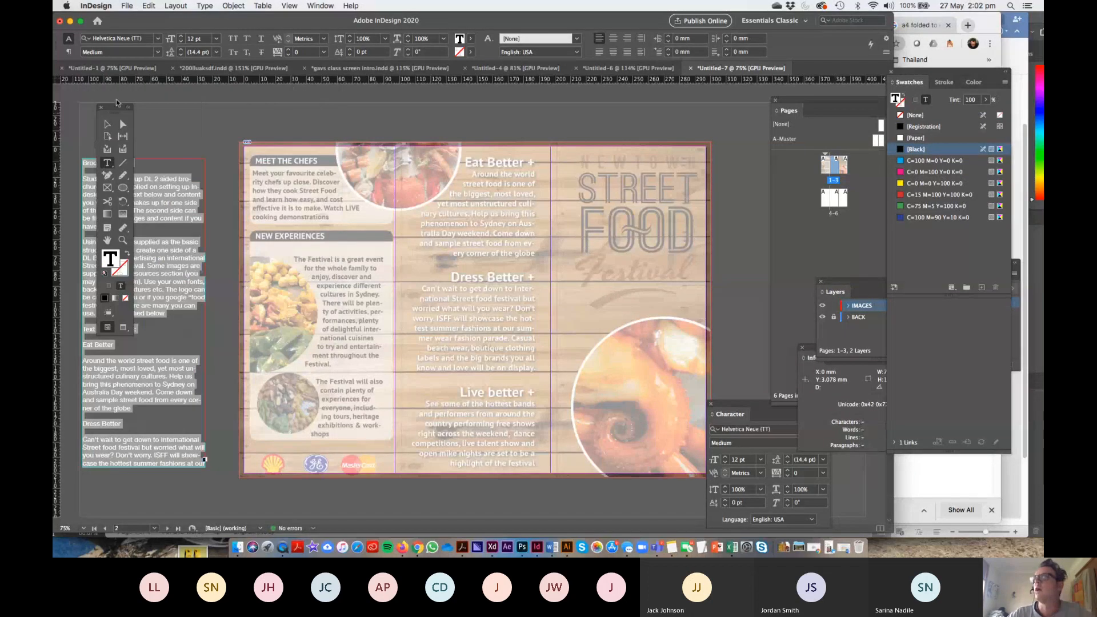
- Move the floating toolbox clear of the pasteboard text and delete the instruction paragraphs from "Brochure details" through "Text for brochure"
{"action": "mouse_move", "coordinate": [111, 109]}
{"action": "left_mouse_down"}
{"action": "mouse_move", "coordinate": [170, 132]}
{"action": "mouse_move", "coordinate": [121, 123]}
{"action": "left_mouse_up"}
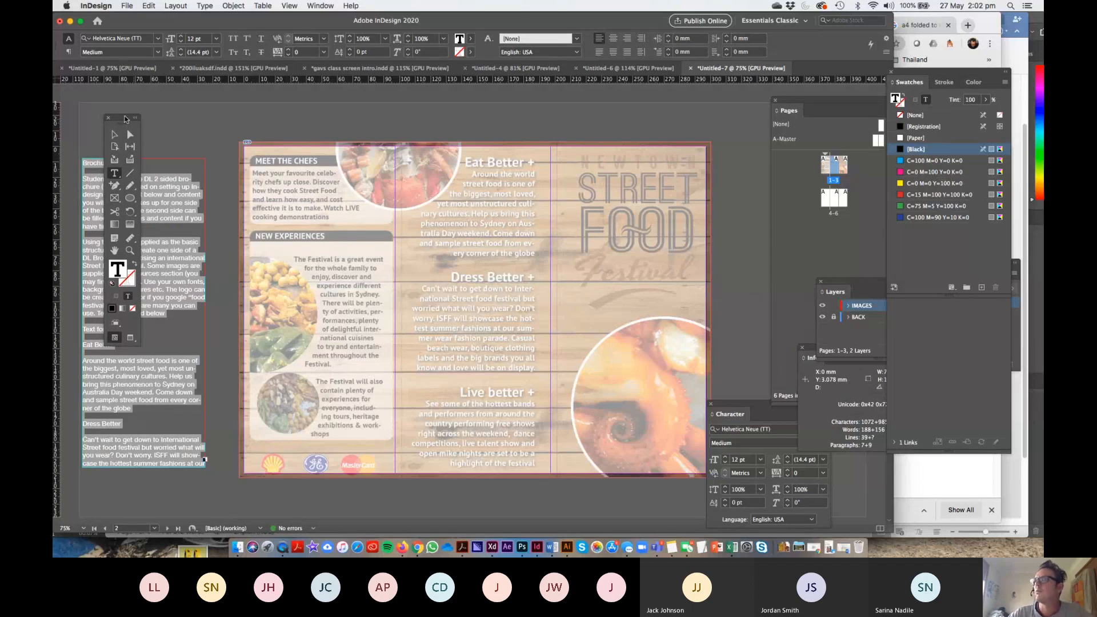
{"action": "left_click_drag", "start_coordinate": [128, 120], "coordinate": [178, 105]}
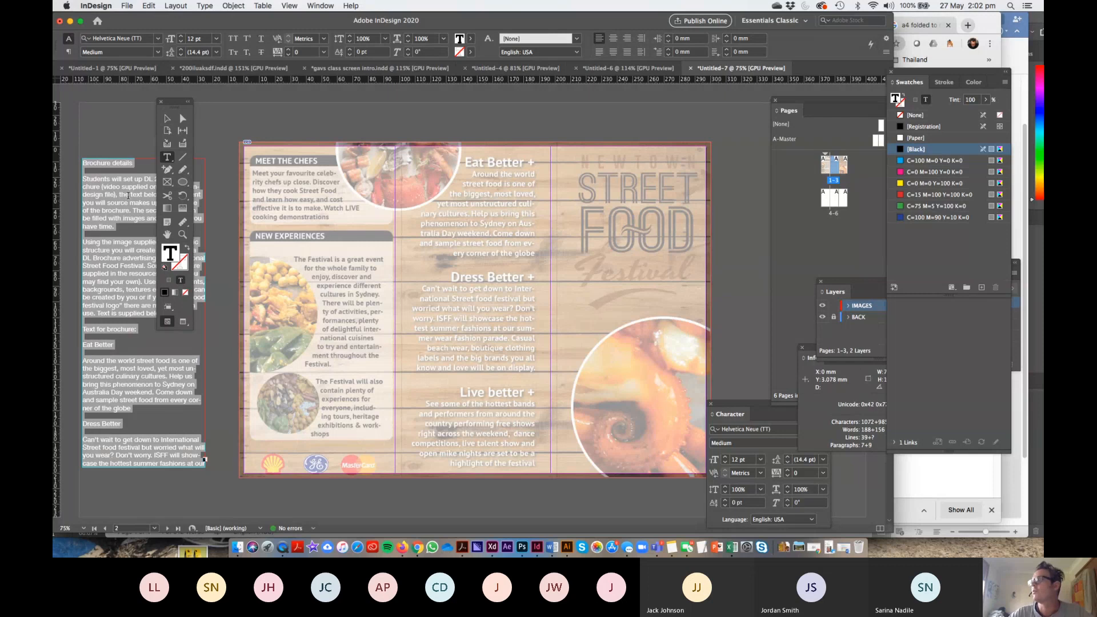
{"action": "left_click", "coordinate": [126, 193]}
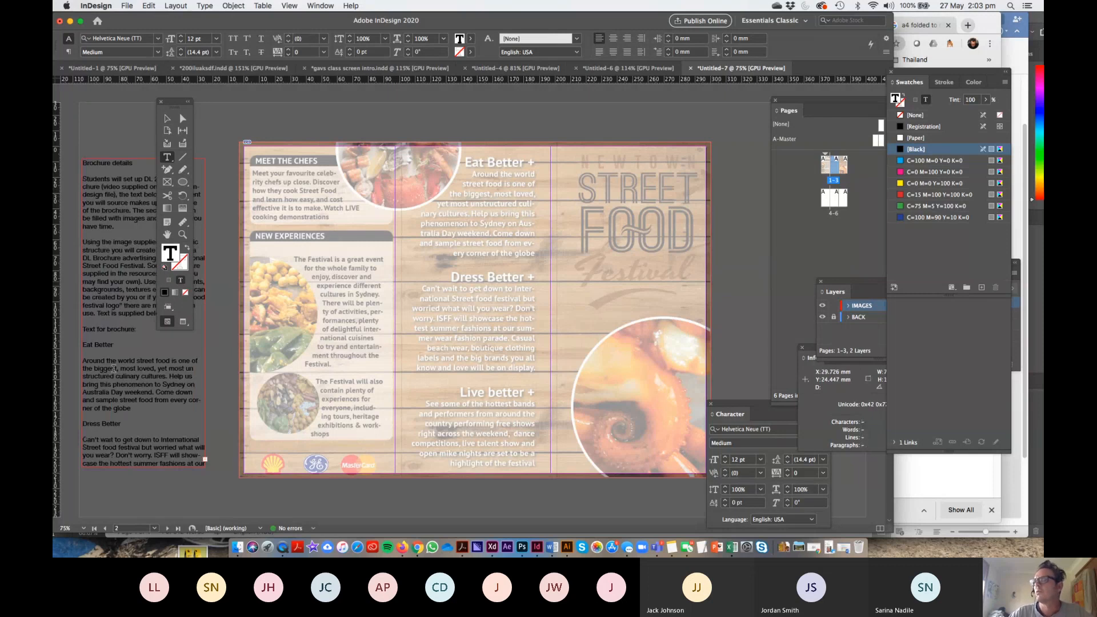
{"action": "left_click_drag", "start_coordinate": [138, 331], "coordinate": [69, 160]}
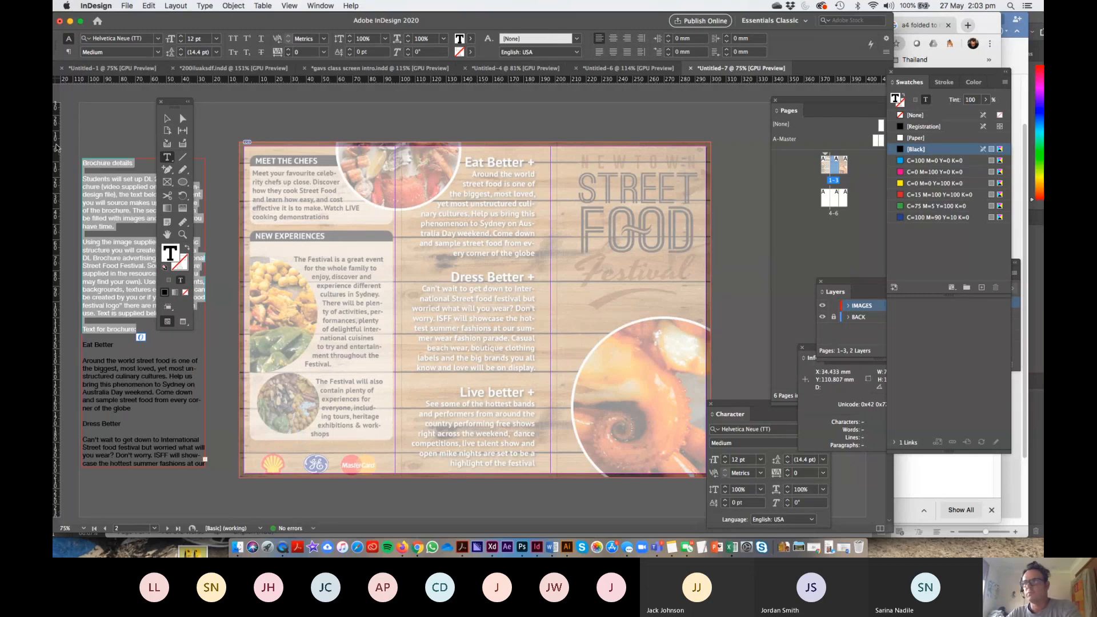
{"action": "key", "text": "BackSpace"}
- Remove the blank lines below "Eat Better" and above "Dress Better", and show hidden characters
{"action": "left_click", "coordinate": [93, 187]}
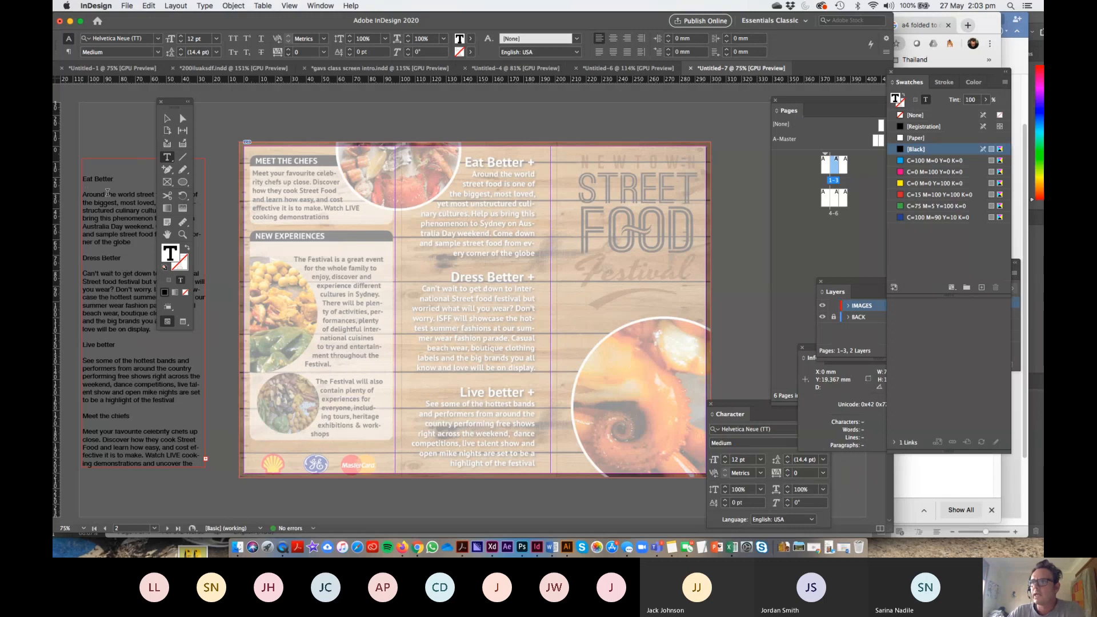
{"action": "key", "text": "BackSpace"}
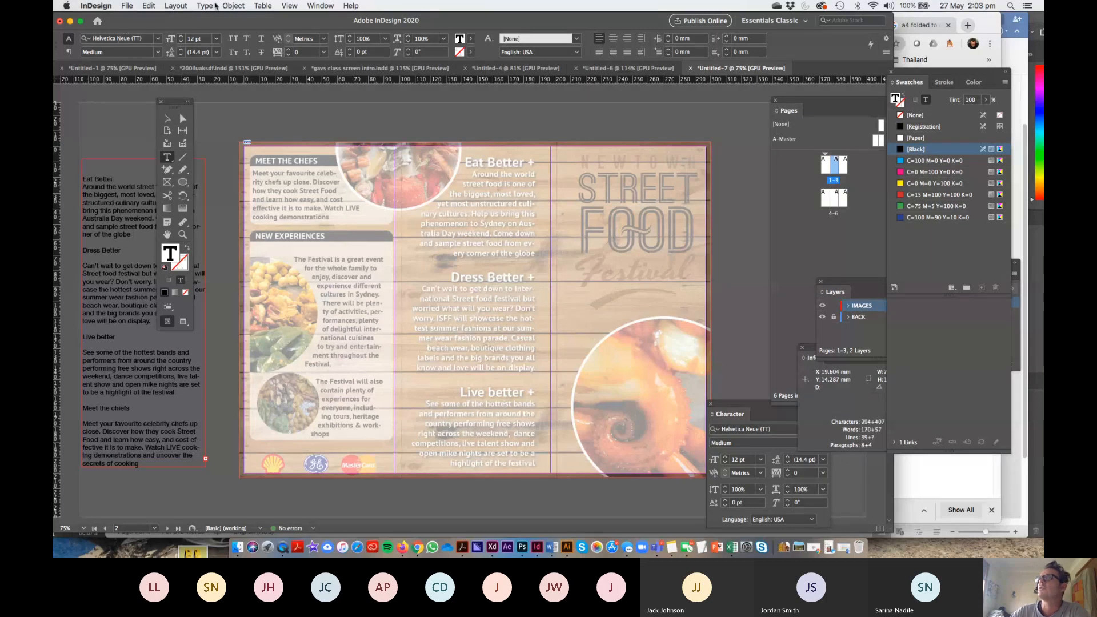
{"action": "left_click", "coordinate": [211, 6]}
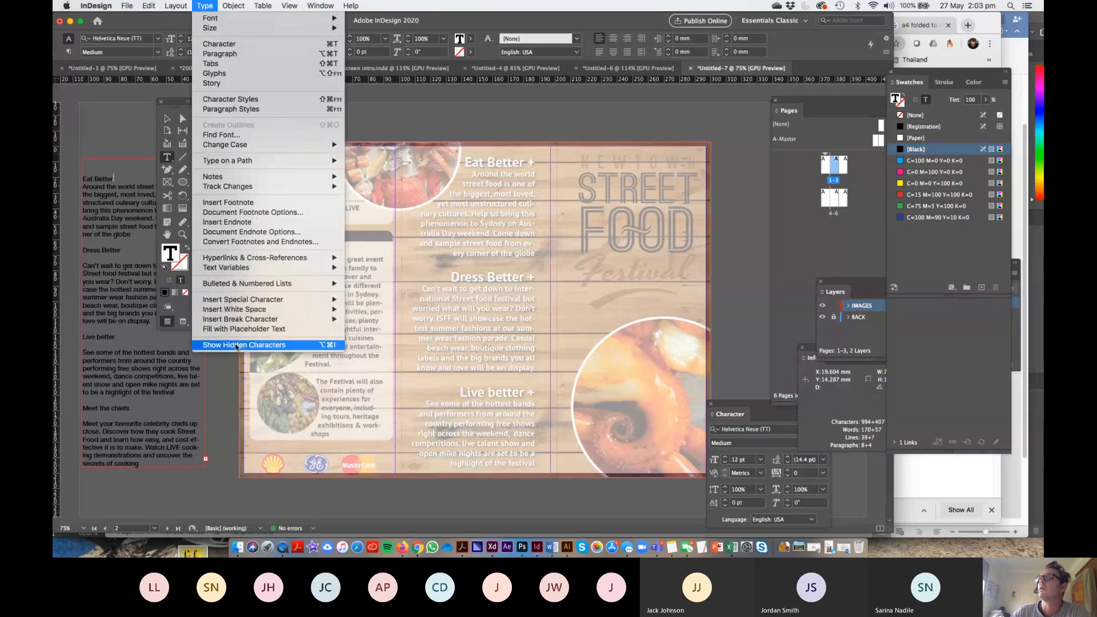
{"action": "left_click", "coordinate": [89, 249]}
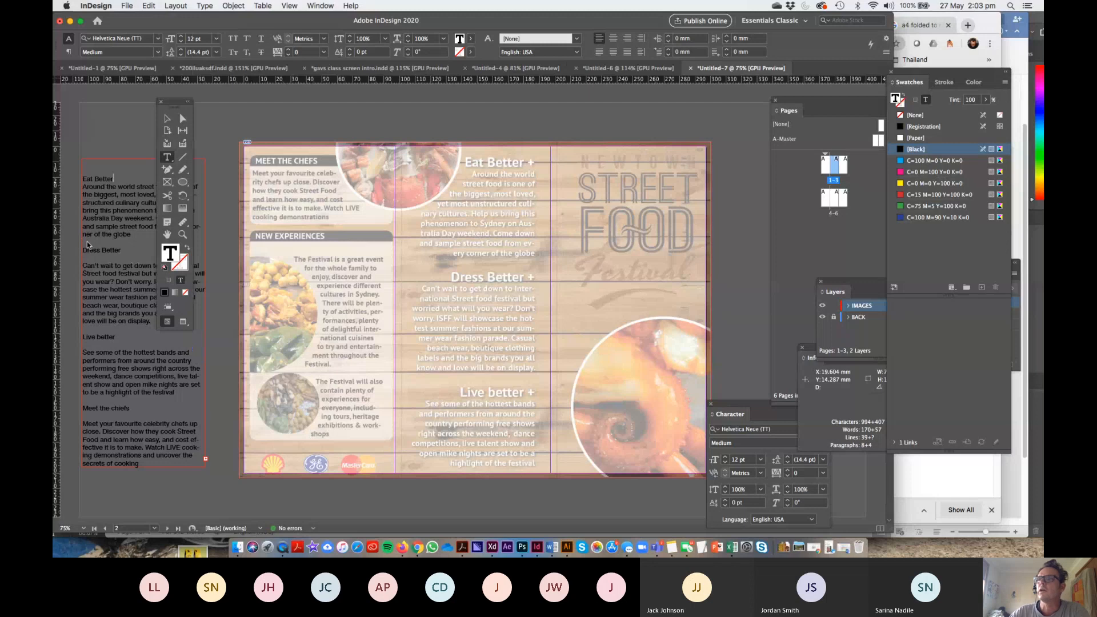
{"action": "key", "text": "BackSpace"}
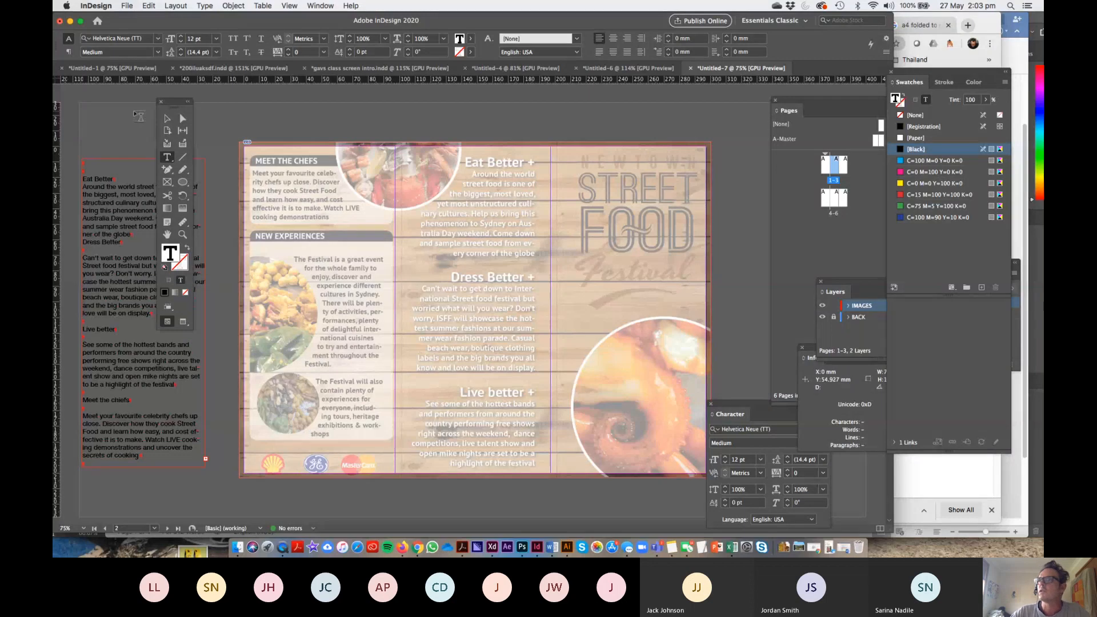
- Delete the empty paragraphs below "Dress Better" and both above and below "Live better" in the pasteboard text
{"action": "left_click", "coordinate": [167, 118]}
{"action": "scroll", "coordinate": [141, 229], "scroll_direction": "up", "scroll_amount": 5}
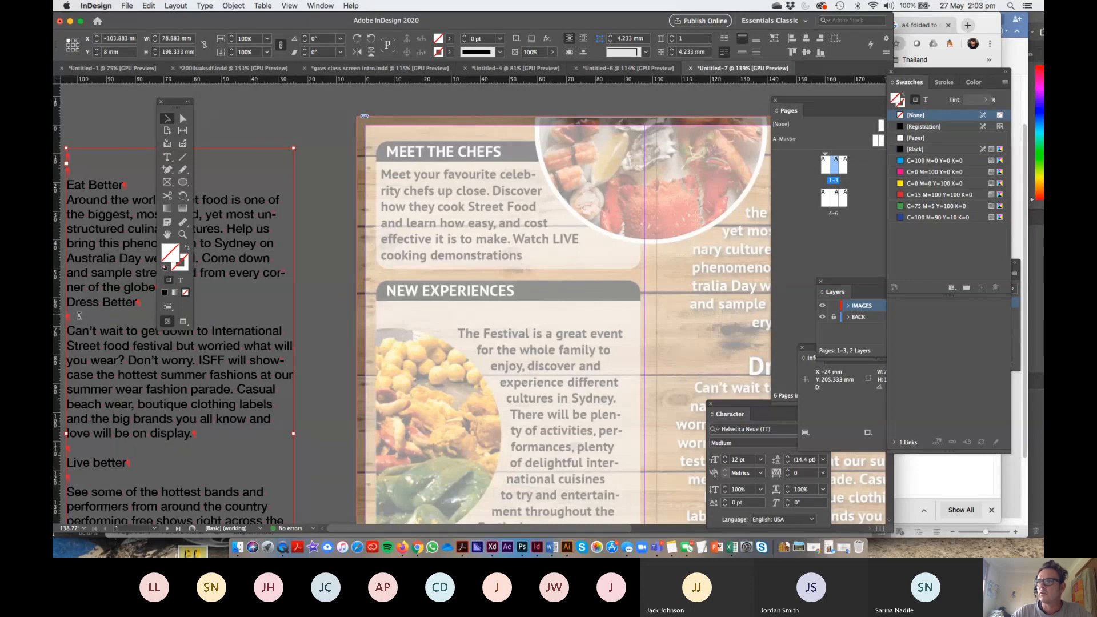
{"action": "double_click", "coordinate": [79, 316]}
{"action": "key", "text": "BackSpace"}
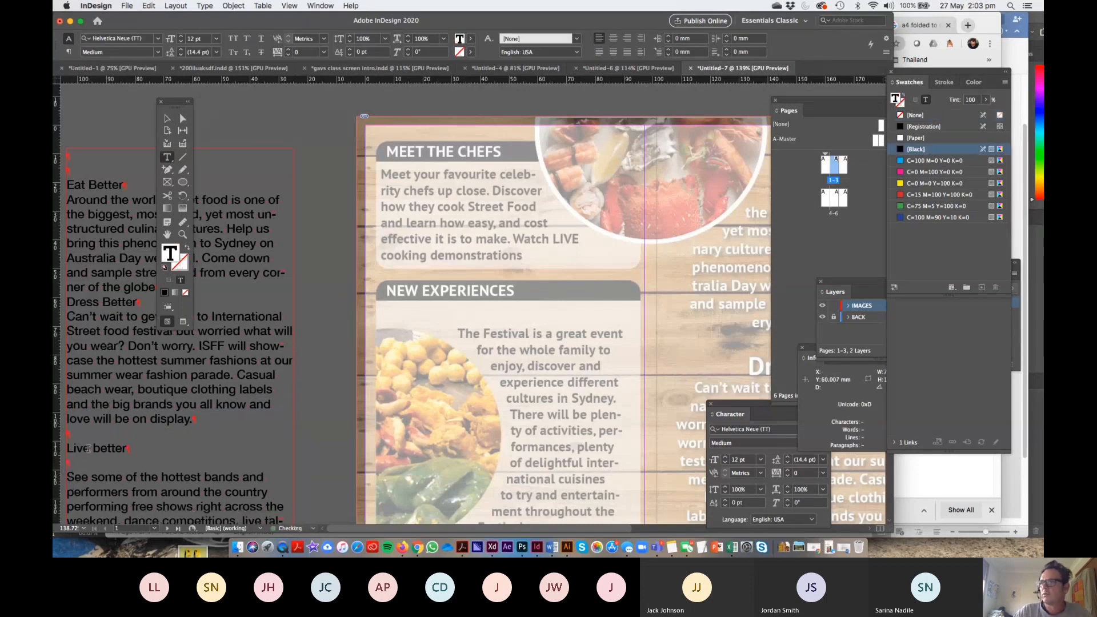
{"action": "left_click", "coordinate": [70, 448]}
{"action": "key", "text": "BackSpace"}
{"action": "double_click", "coordinate": [70, 447]}
{"action": "key", "text": "BackSpace"}
{"action": "key", "text": "super+1"}
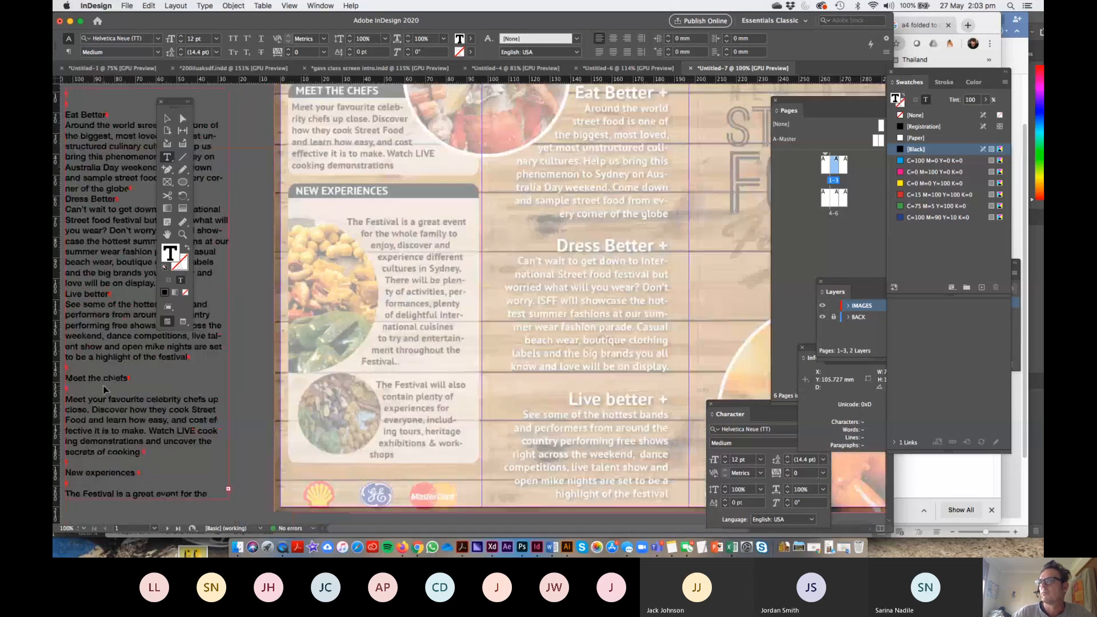
- Delete the empty paragraphs above and below the "Meet the chefs" heading
{"action": "left_click", "coordinate": [65, 379]}
{"action": "key", "text": "BackSpace"}
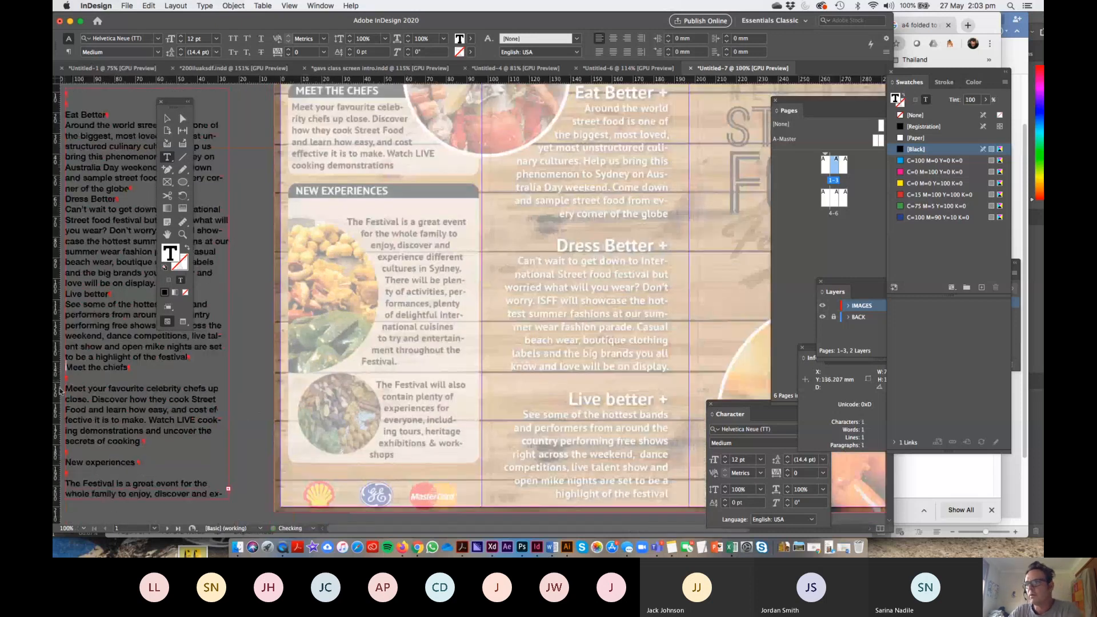
{"action": "left_click", "coordinate": [83, 377]}
{"action": "key", "text": "BackSpace"}
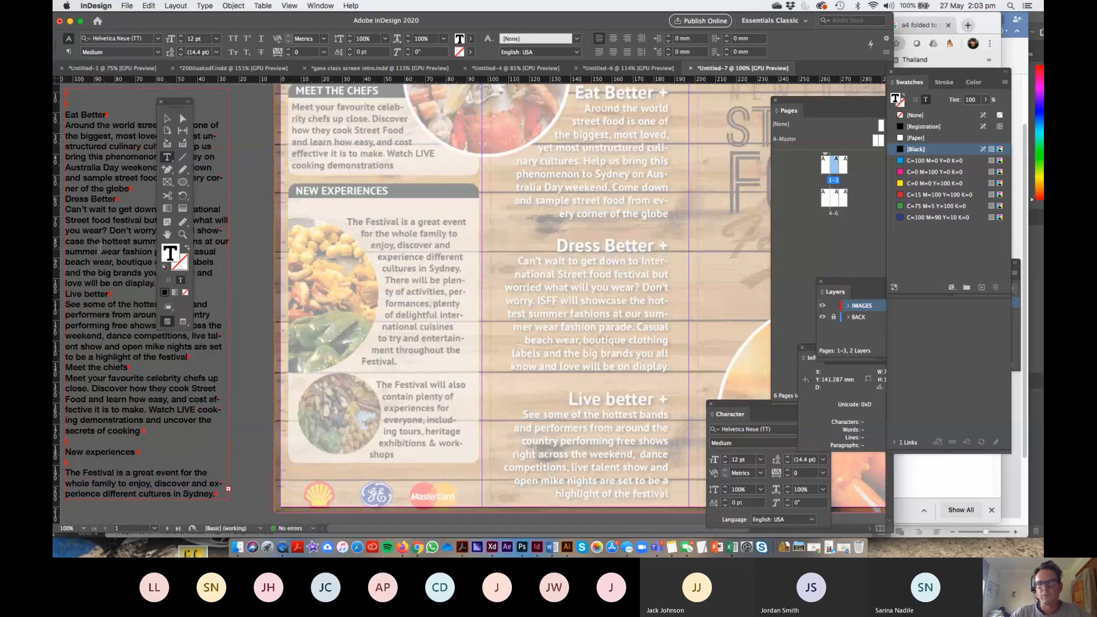
- Select the whole pasteboard story and use Find/Change to replace all double paragraph ends (^p^p) with a single one (^p)
{"action": "key", "text": "super+a"}
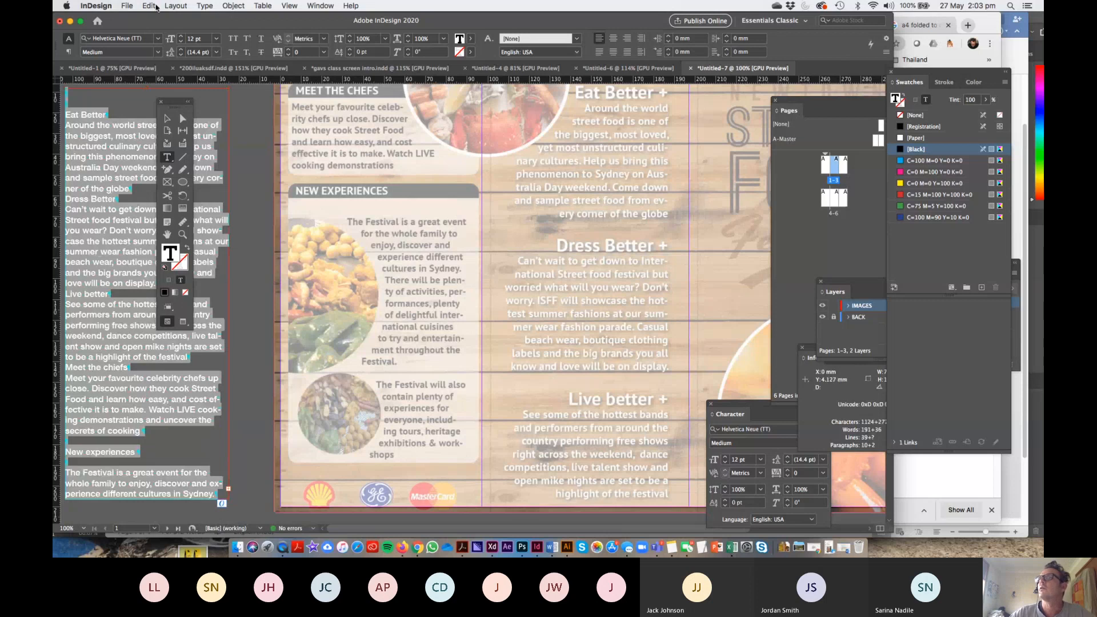
{"action": "left_click", "coordinate": [153, 7]}
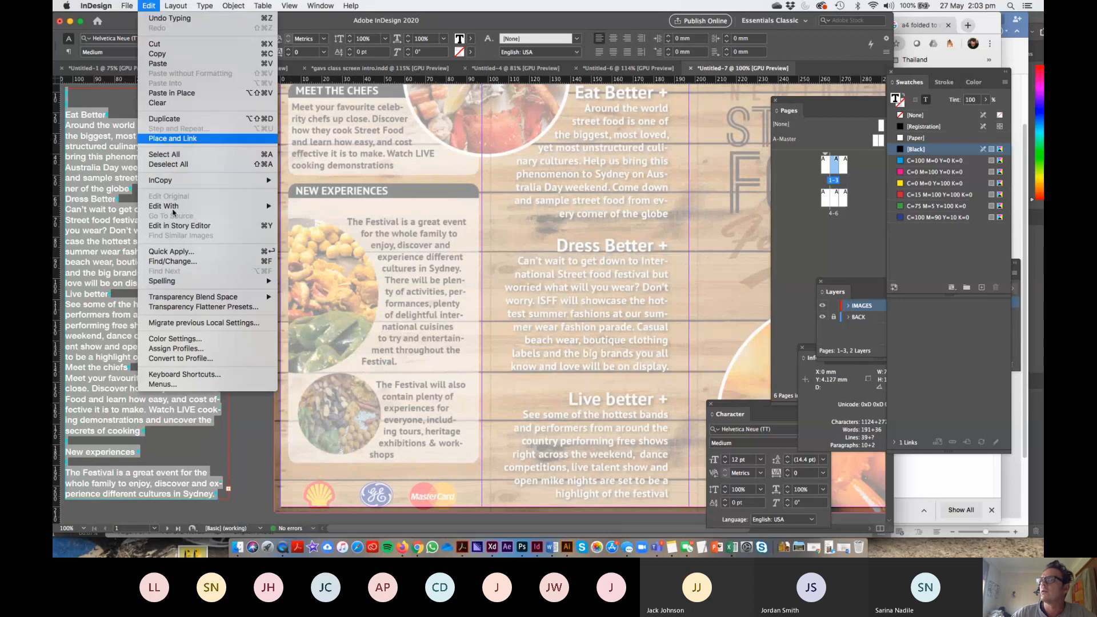
{"action": "left_click", "coordinate": [172, 262]}
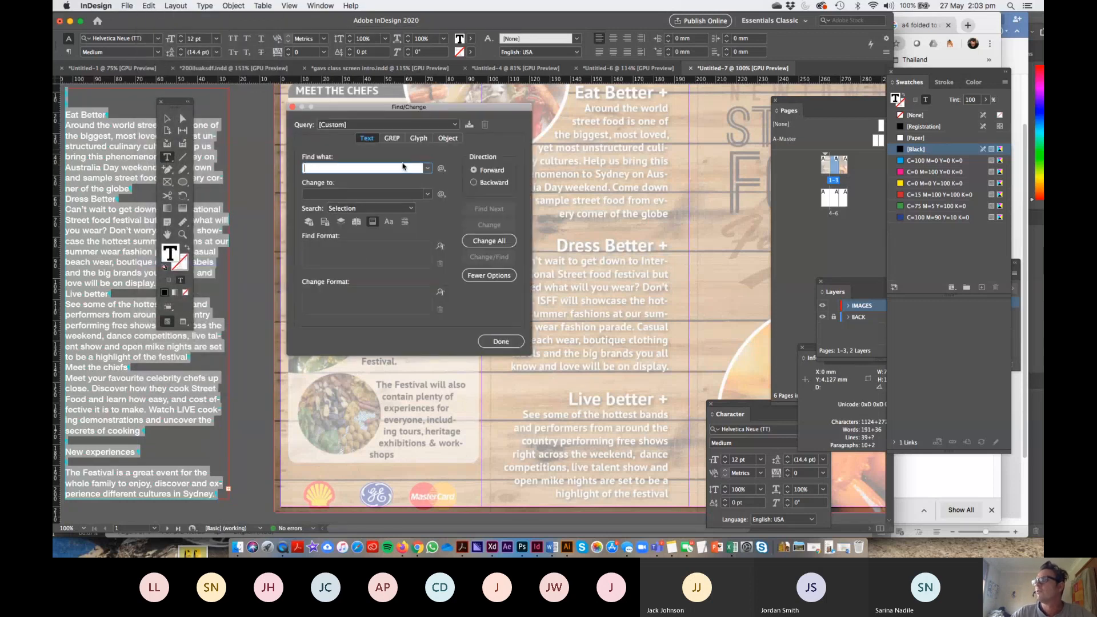
{"action": "left_click", "coordinate": [442, 169]}
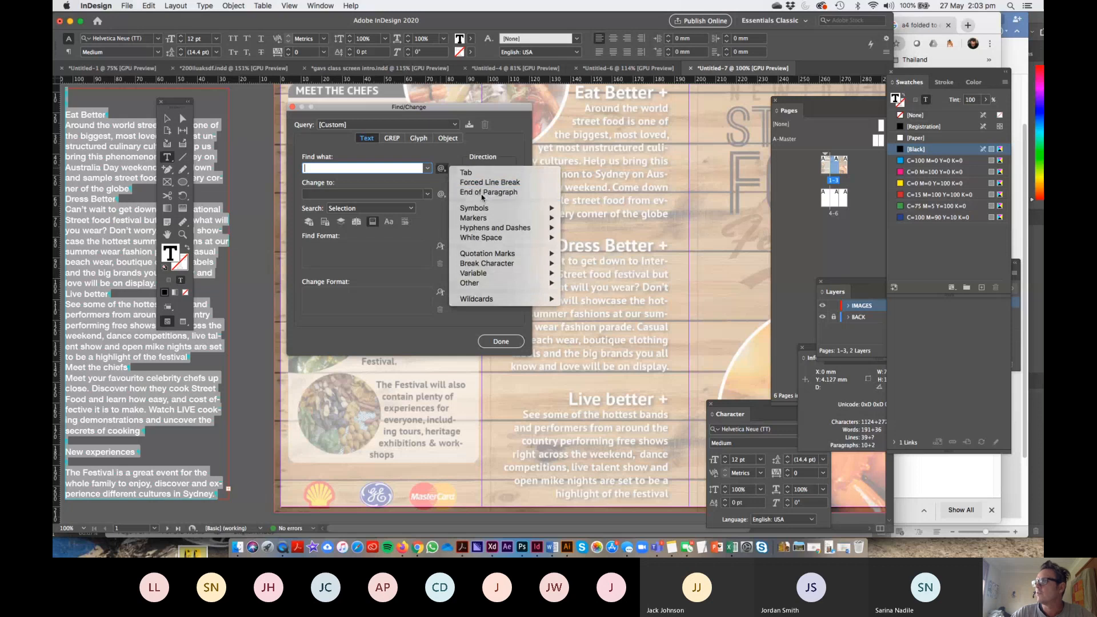
{"action": "left_click", "coordinate": [486, 188]}
{"action": "left_click", "coordinate": [442, 169]}
{"action": "left_click", "coordinate": [485, 192]}
{"action": "left_click", "coordinate": [441, 195]}
{"action": "left_click", "coordinate": [479, 218]}
{"action": "left_click", "coordinate": [491, 241]}
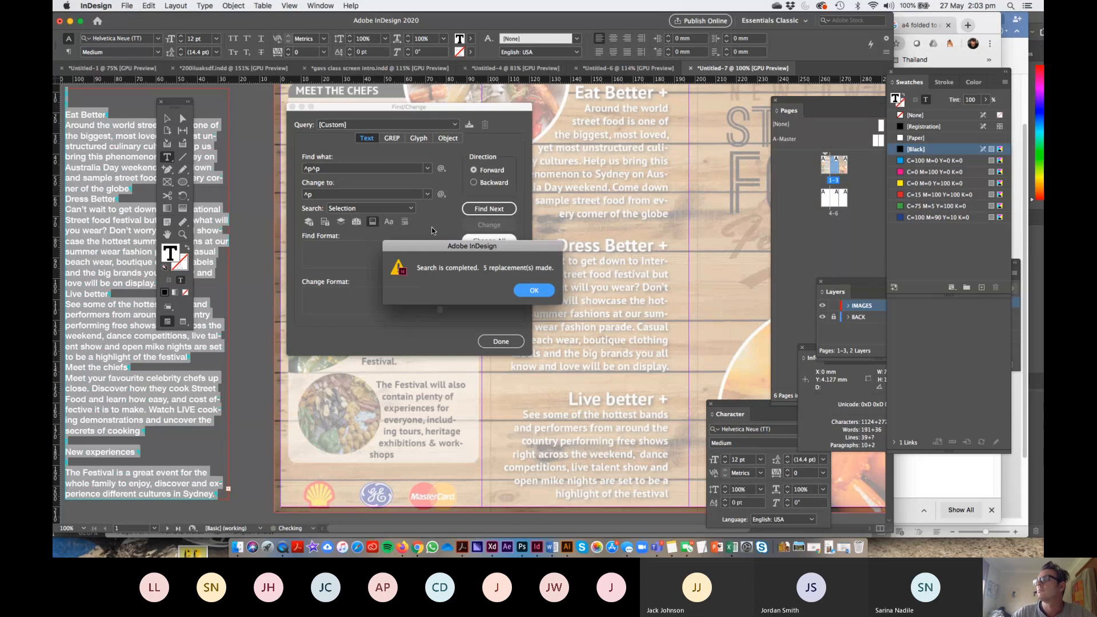
{"action": "key", "text": "Return"}
{"action": "left_click", "coordinate": [501, 341]}
{"action": "key", "text": "Escape"}
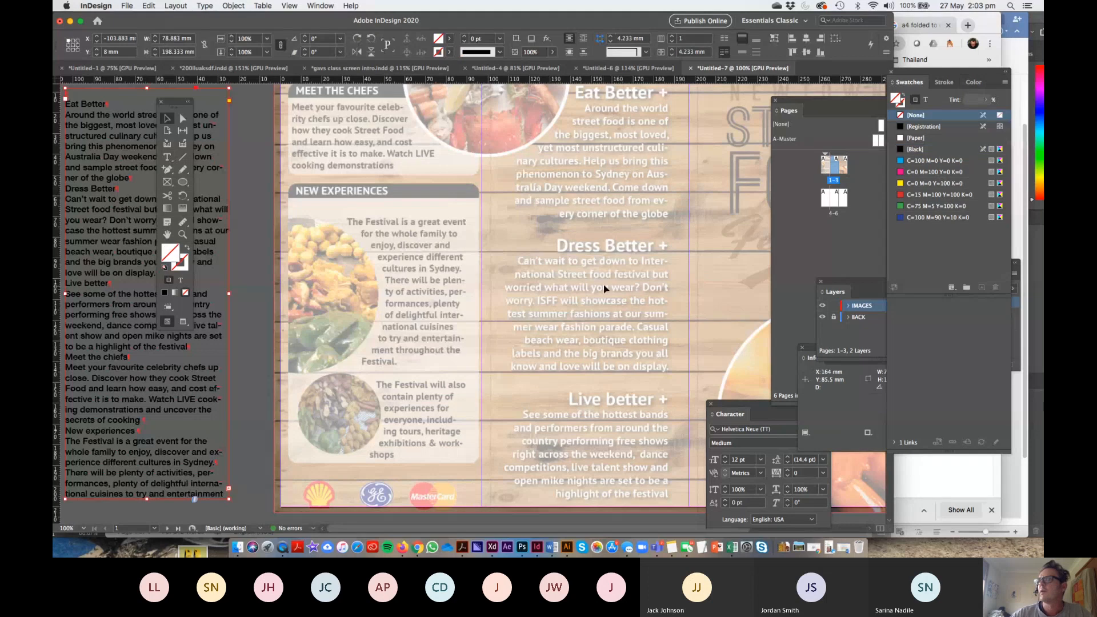
- Cut the Eat Better, Dress Better and Live better headings with their paragraphs from the pasteboard text
{"action": "double_click", "coordinate": [81, 147]}
{"action": "left_click_drag", "start_coordinate": [81, 147], "coordinate": [103, 156]}
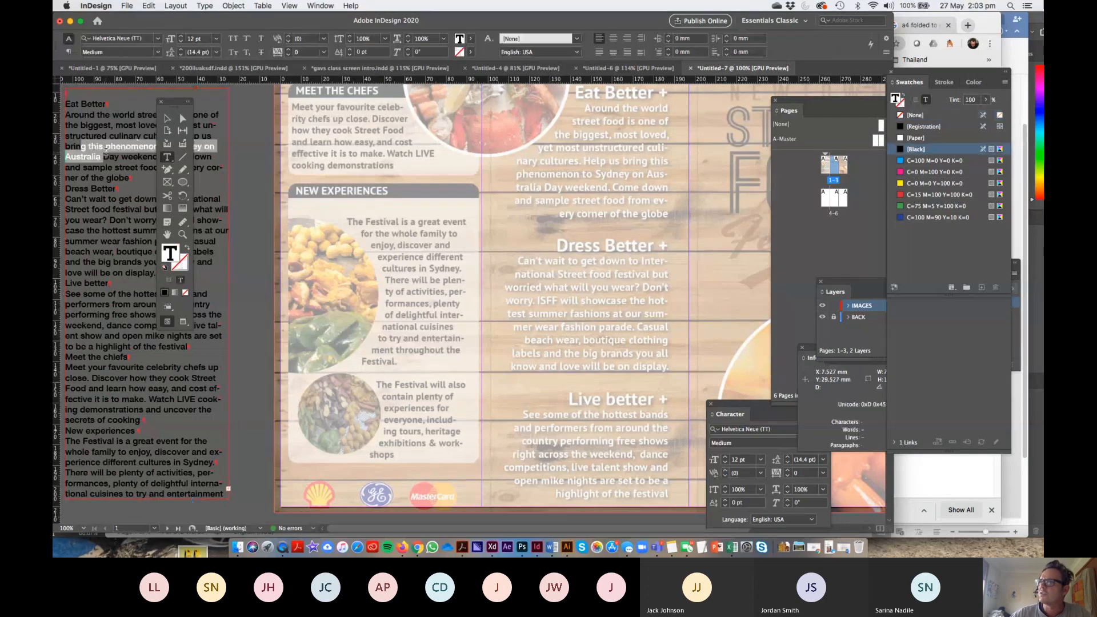
{"action": "left_click_drag", "start_coordinate": [66, 101], "coordinate": [134, 310]}
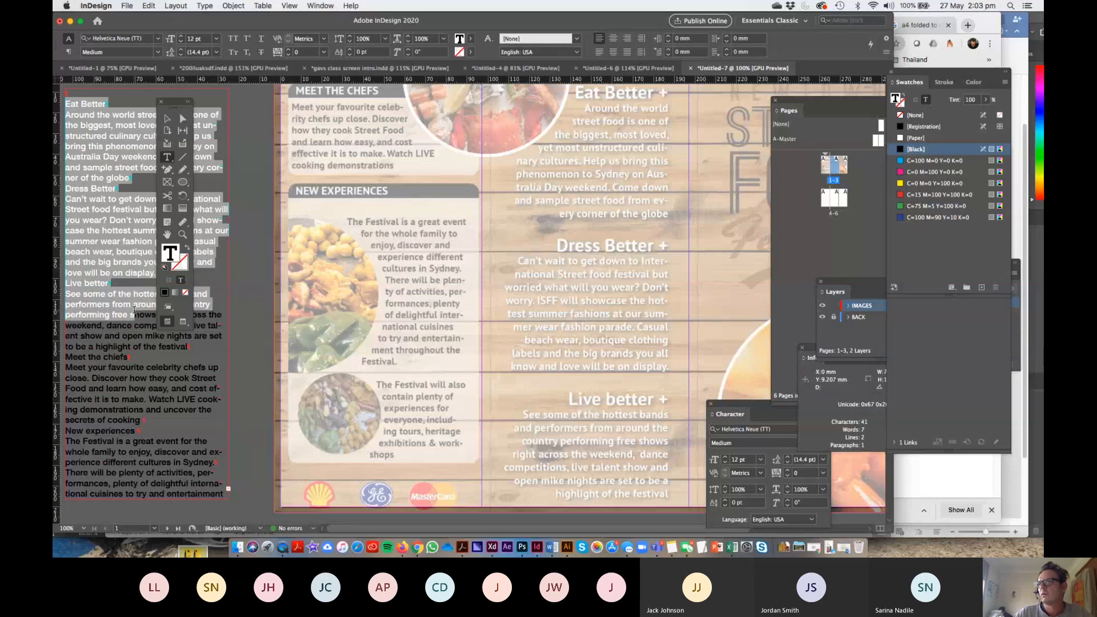
{"action": "left_click_drag", "start_coordinate": [134, 309], "coordinate": [193, 341]}
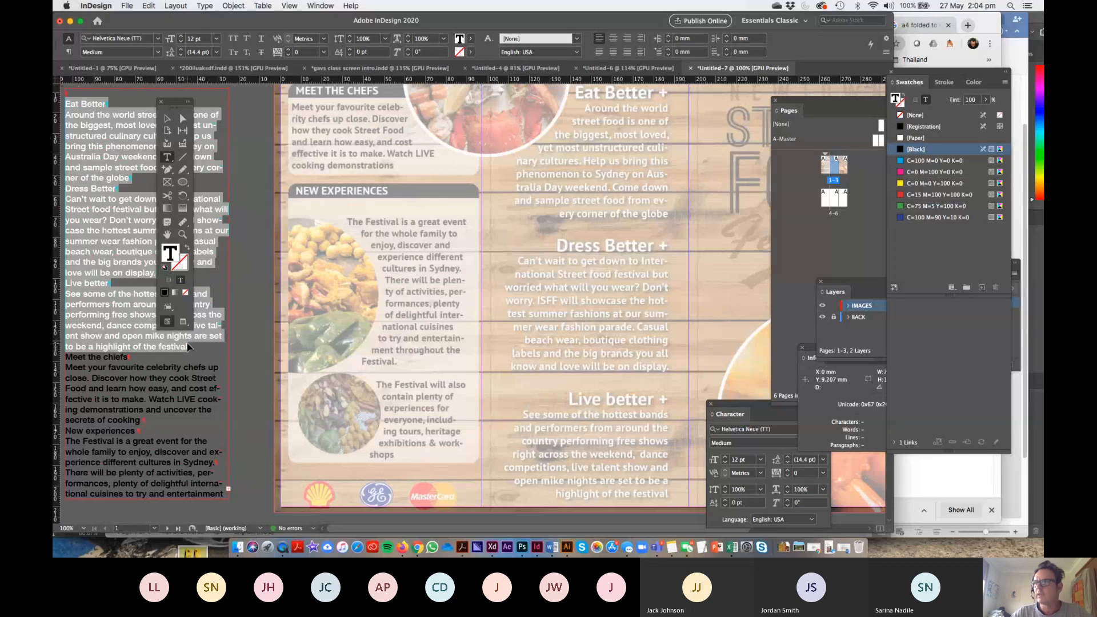
{"action": "key", "text": "super+x"}
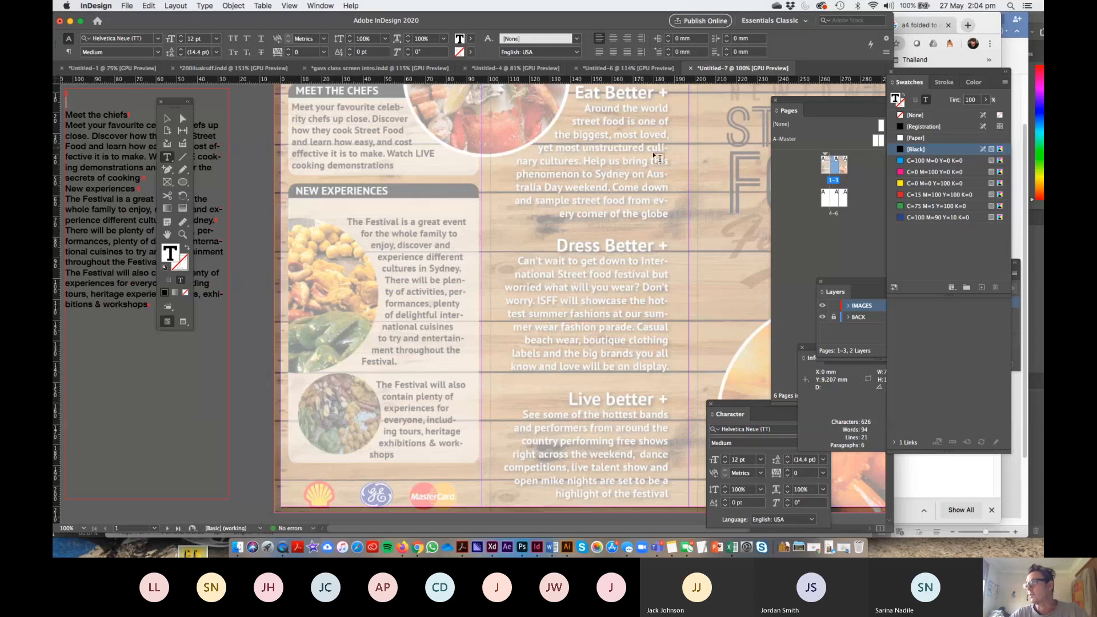
- Place the cut text, right-aligned, in a new text frame about 83 by 204 mm over the middle panel's sample copy
{"action": "key", "text": "super+minus"}
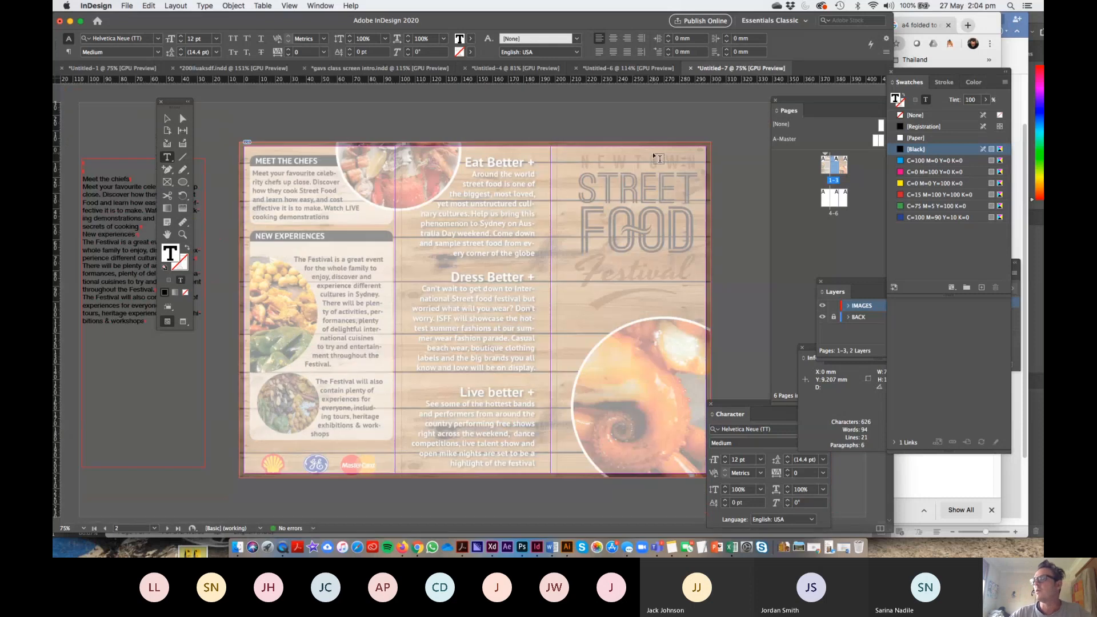
{"action": "left_click_drag", "start_coordinate": [412, 157], "coordinate": [541, 475]}
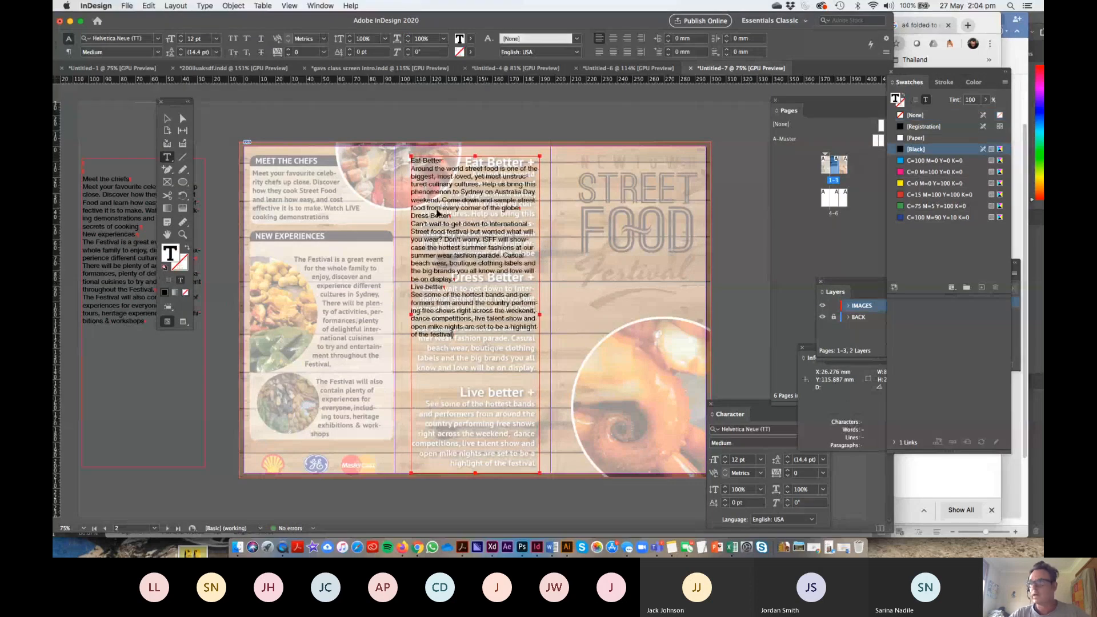
{"action": "key", "text": "super+a"}
{"action": "left_click", "coordinate": [628, 38]}
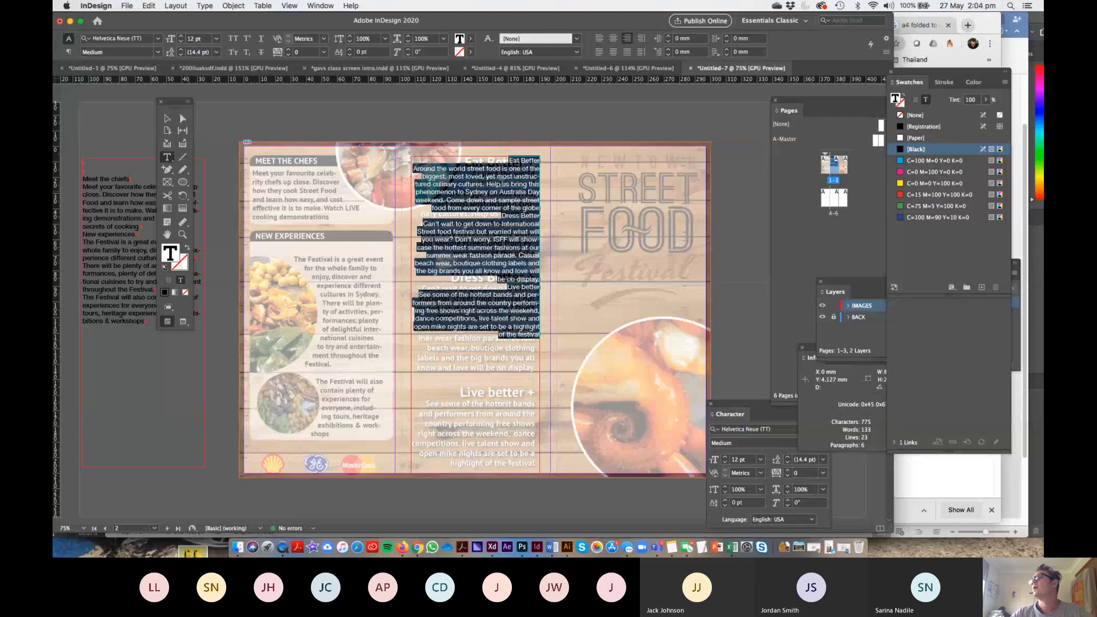
- Set the "Eat Better" heading in the middle panel to Bold and enlarge it to 28 pt
{"action": "triple_click", "coordinate": [524, 162]}
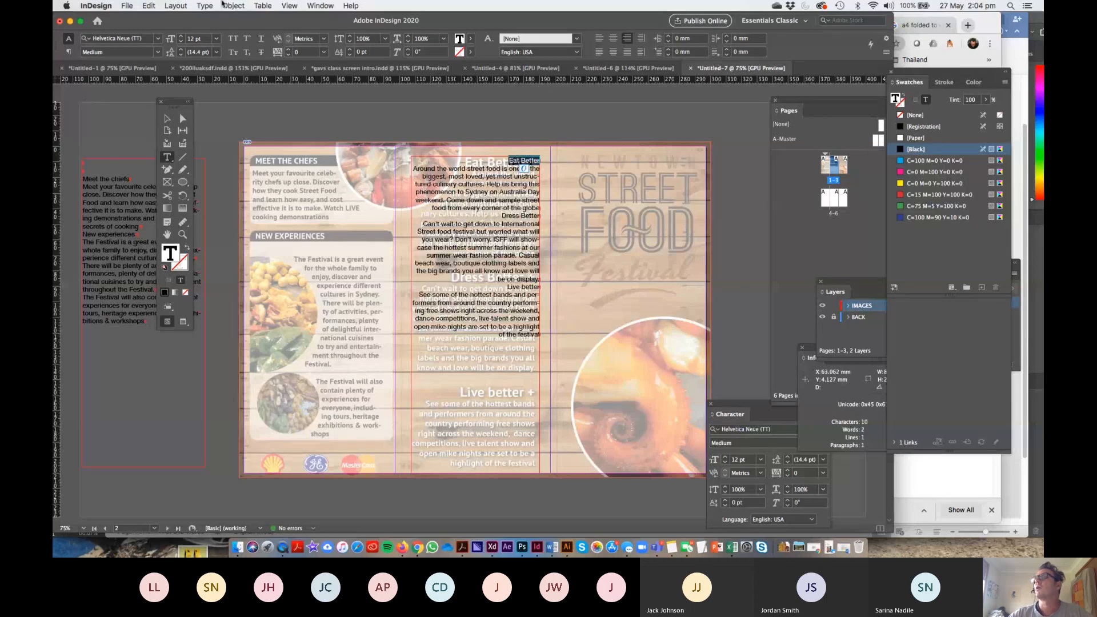
{"action": "left_click", "coordinate": [157, 55]}
{"action": "left_click", "coordinate": [102, 196]}
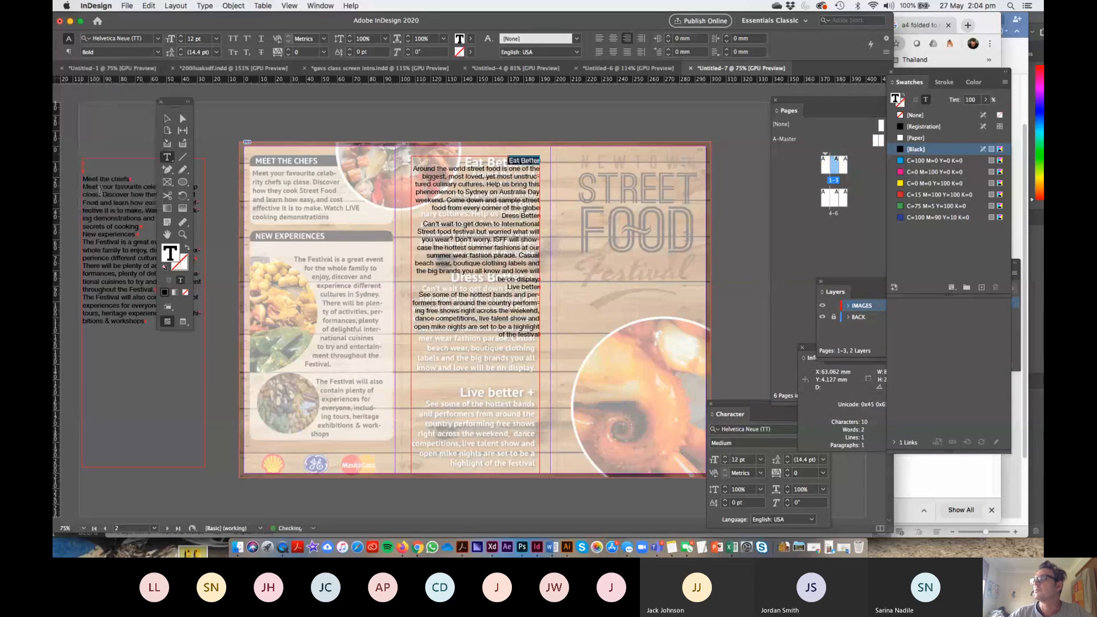
{"action": "left_click", "coordinate": [182, 36]}
{"action": "left_click", "coordinate": [181, 36]}
{"action": "left_click", "coordinate": [182, 36]}
{"action": "left_click", "coordinate": [181, 36]}
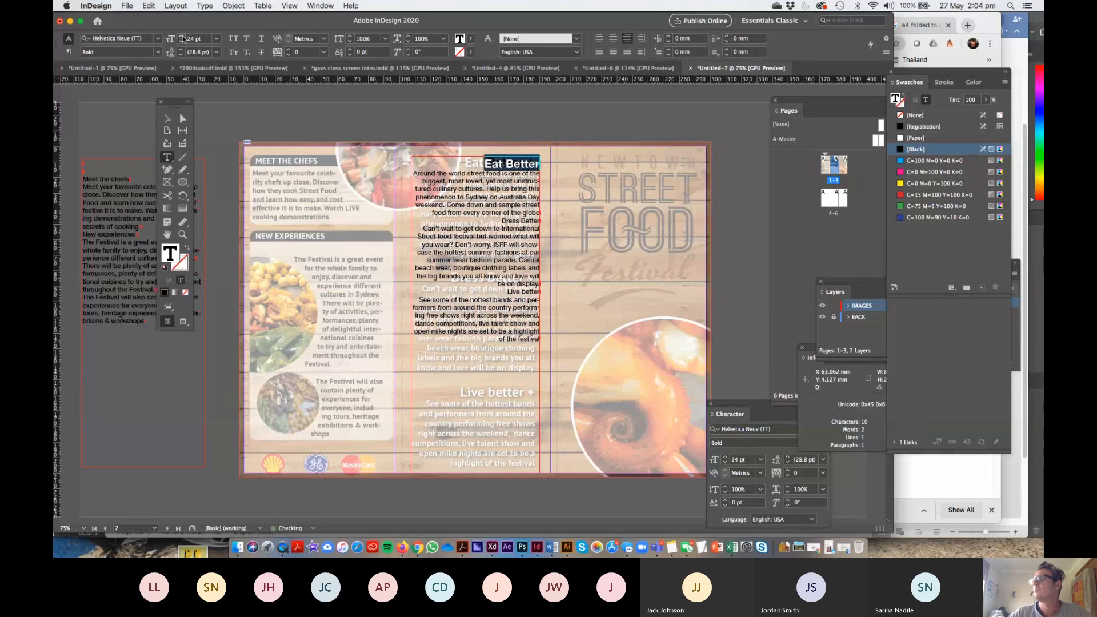
{"action": "left_click", "coordinate": [181, 36]}
{"action": "left_click", "coordinate": [182, 36]}
{"action": "left_click", "coordinate": [182, 36]}
{"action": "left_click", "coordinate": [182, 36]}
{"action": "left_click", "coordinate": [182, 36]}
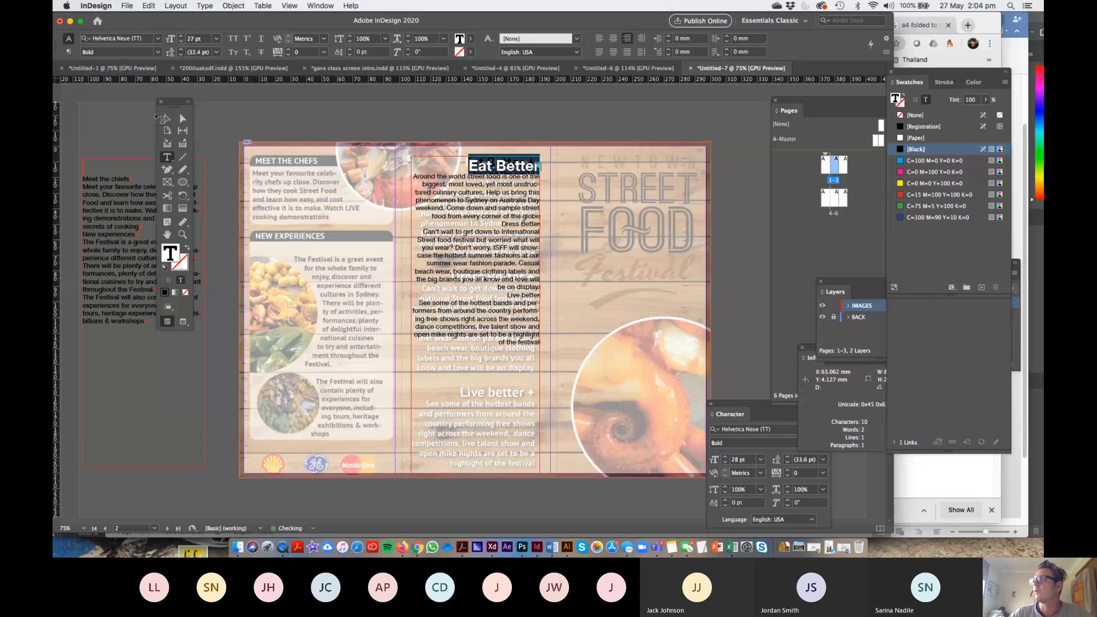
- Nudge the middle panel's text frame up to Y 4.217 mm so its heading lines up with the sample's heading
{"action": "left_click", "coordinate": [167, 118]}
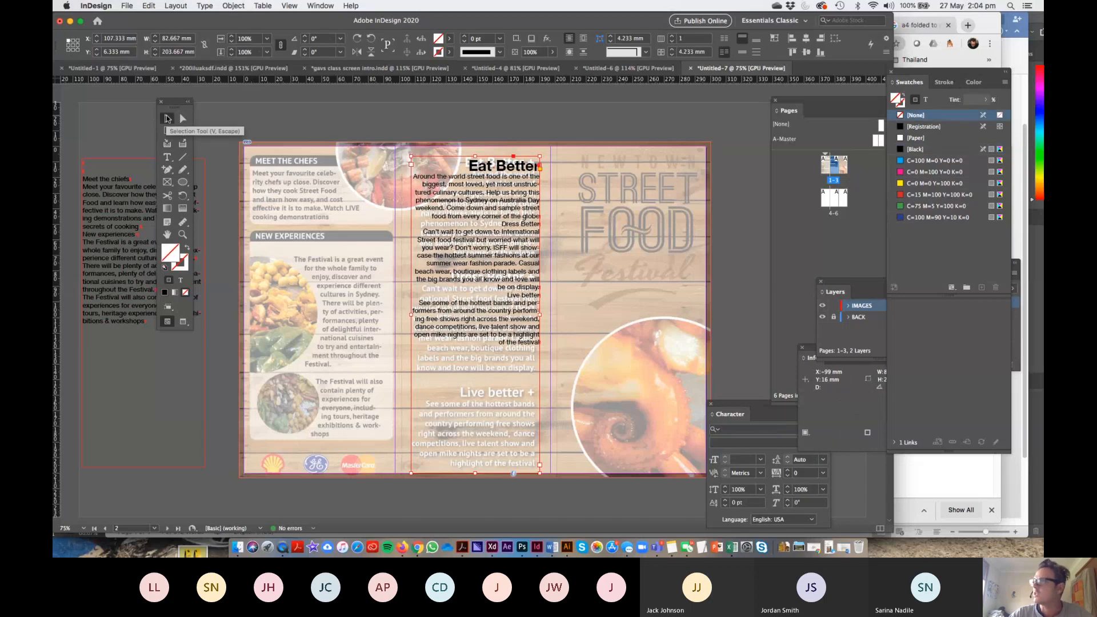
{"action": "key", "text": "Up"}
{"action": "key", "text": "Up"}
{"action": "key", "text": "Up"}
{"action": "key", "text": "Up"}
{"action": "key", "text": "Up"}
{"action": "key", "text": "Up"}
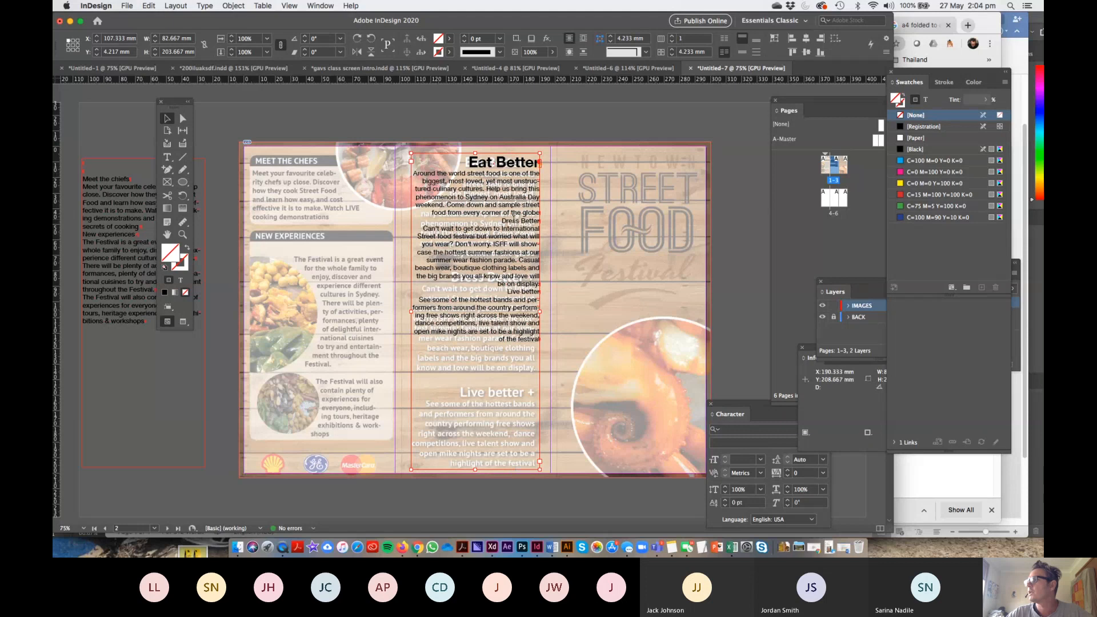
- Copy the "Eat Better" heading's formatting onto the "Dress Better" heading with the Eyedropper tool
{"action": "double_click", "coordinate": [511, 223]}
{"action": "triple_click", "coordinate": [514, 222]}
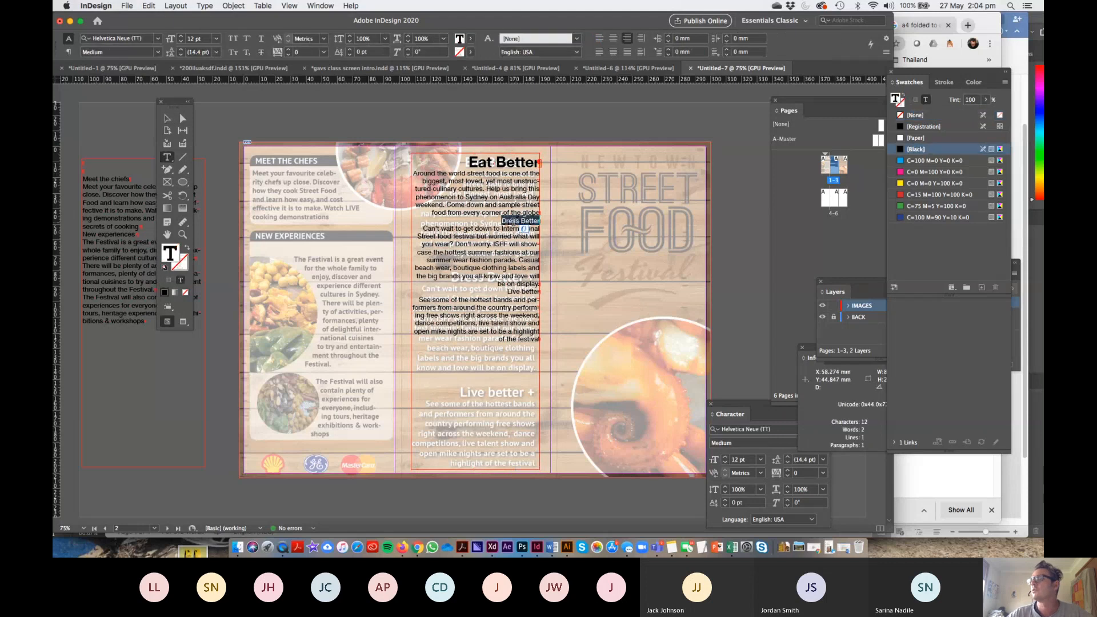
{"action": "left_click", "coordinate": [183, 221]}
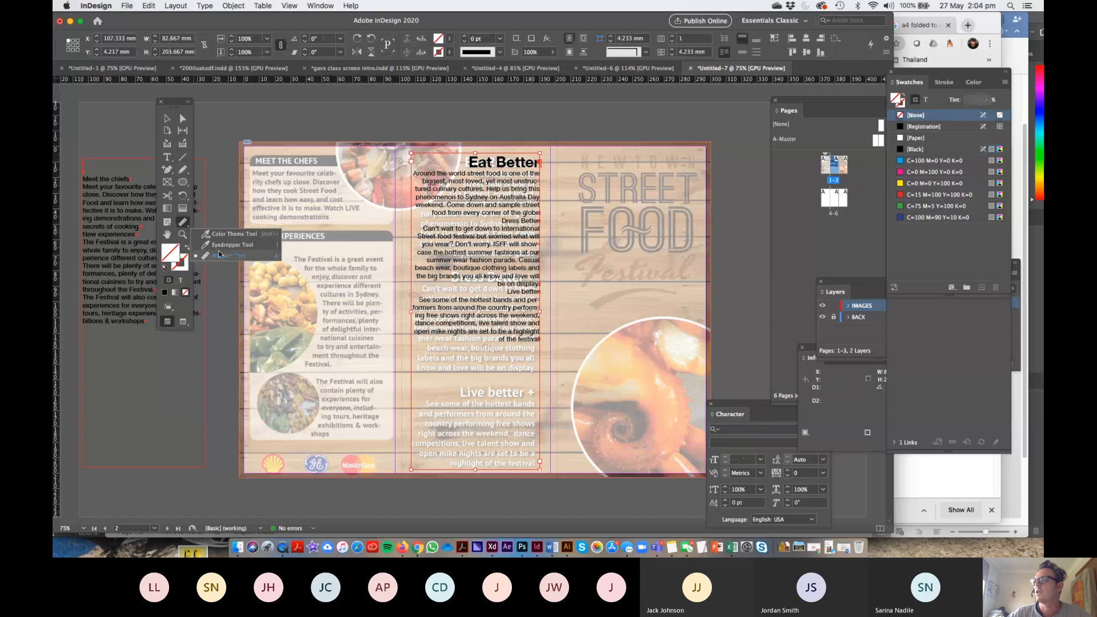
{"action": "left_click", "coordinate": [228, 244]}
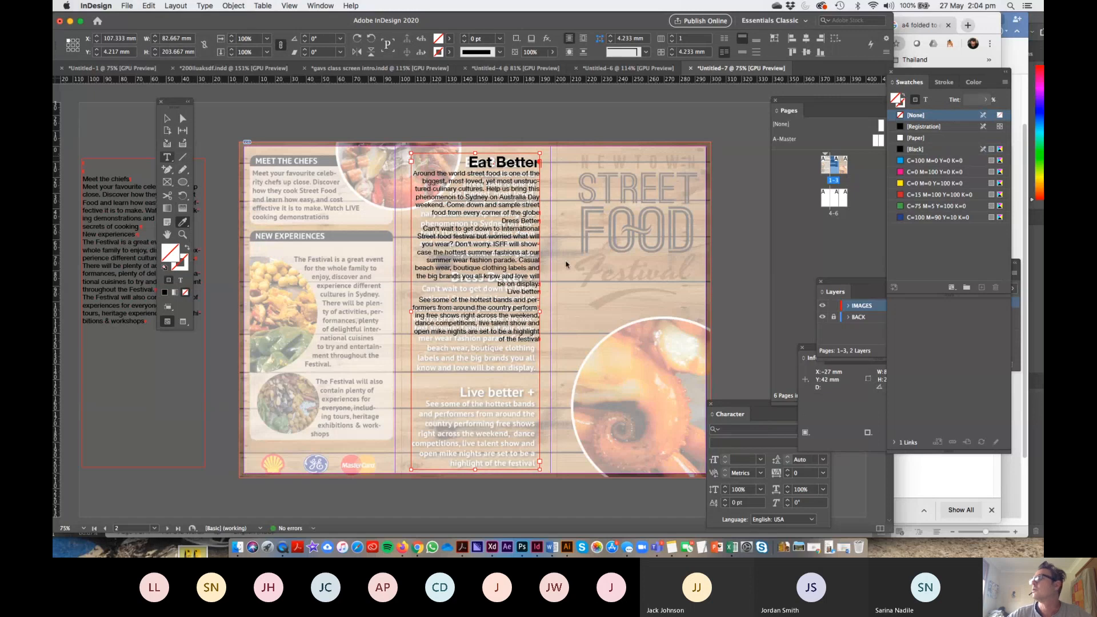
{"action": "key", "text": "t"}
{"action": "left_click", "coordinate": [517, 222]}
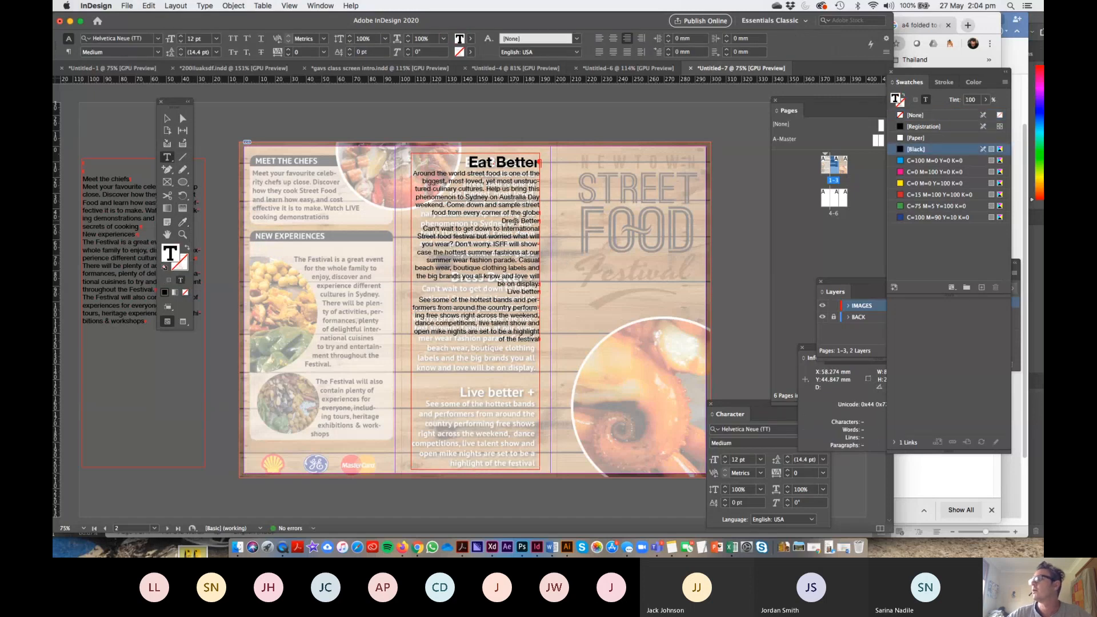
{"action": "triple_click", "coordinate": [517, 222]}
{"action": "key", "text": "i"}
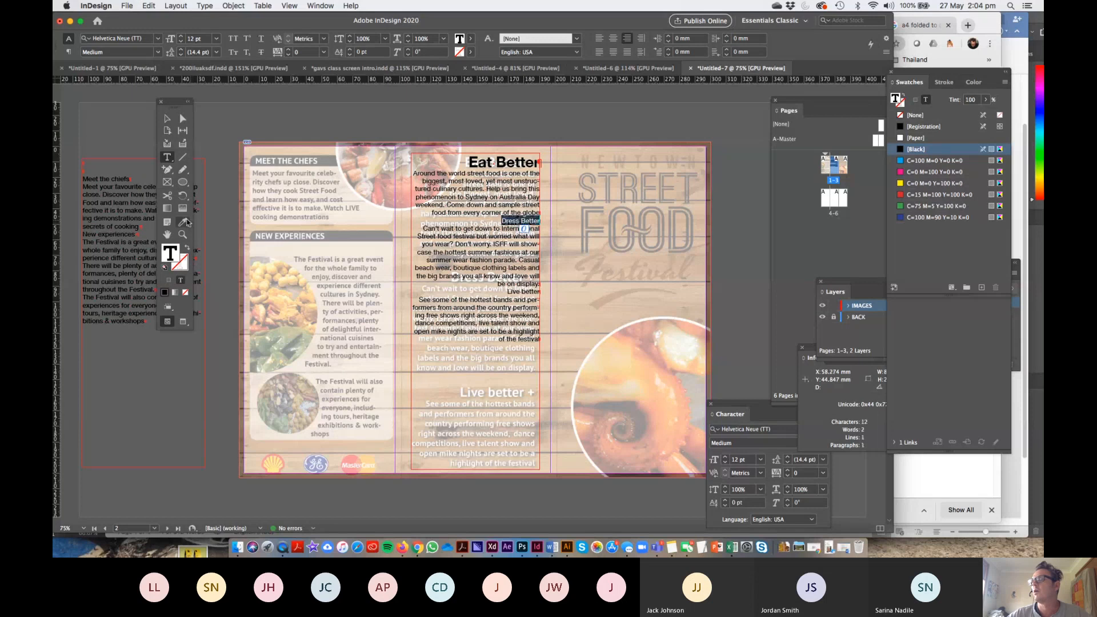
{"action": "left_click", "coordinate": [489, 163]}
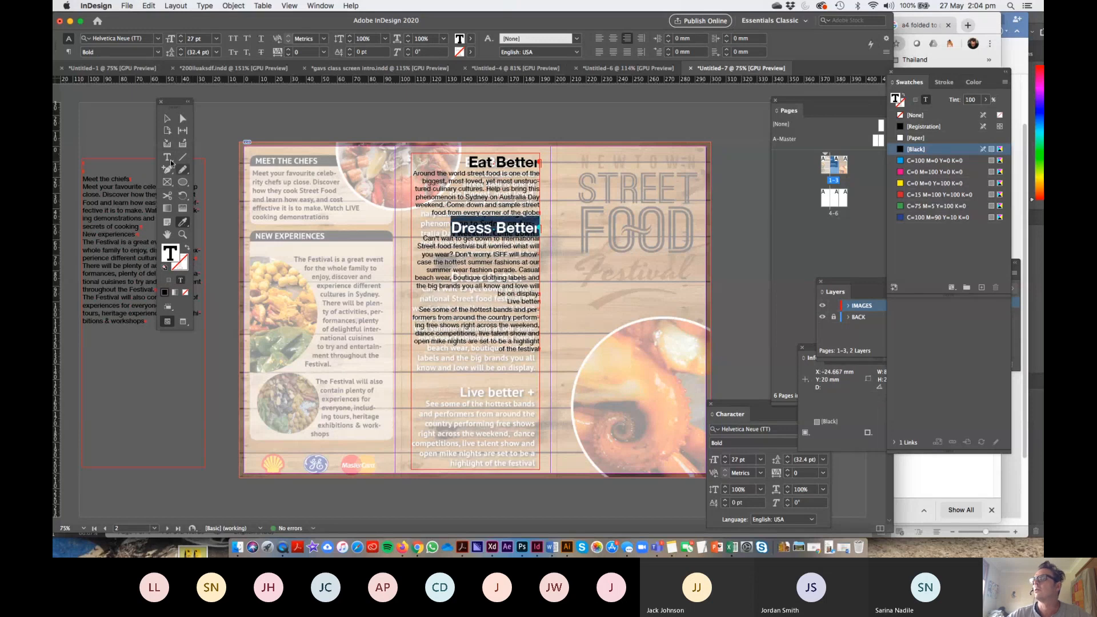
- Copy the "Dress Better" heading's formatting onto the "Live better" heading with the Eyedropper tool
{"action": "key", "text": "t"}
{"action": "left_click_drag", "start_coordinate": [522, 302], "coordinate": [496, 300]}
{"action": "left_click", "coordinate": [182, 223]}
{"action": "left_click", "coordinate": [537, 228]}
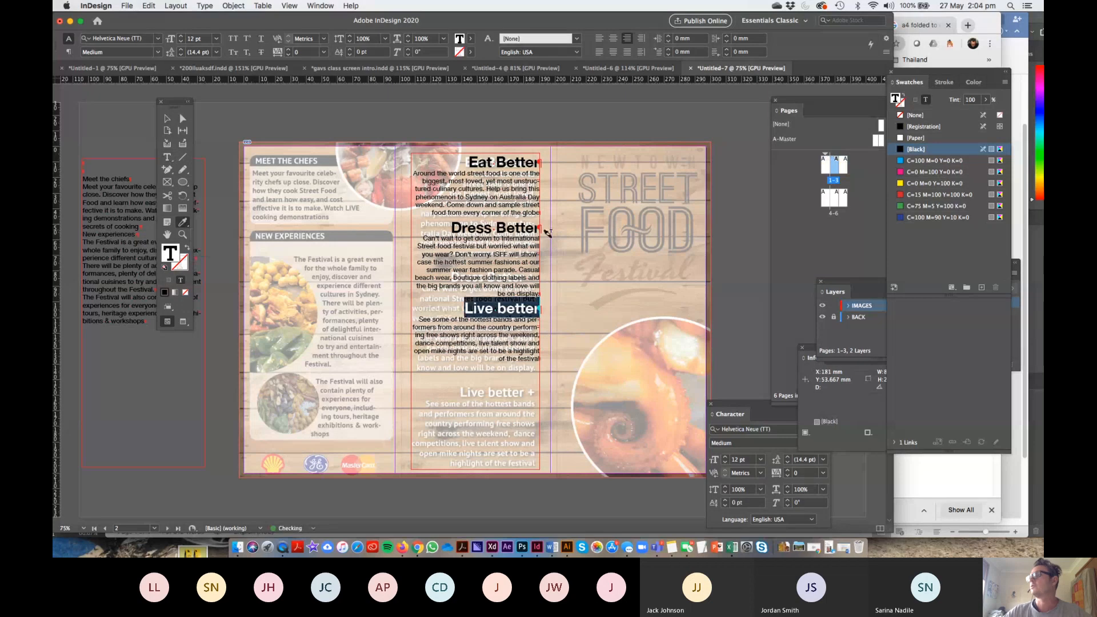
- Set the space after the middle panel's Eat Better body paragraph to 5 mm
{"action": "left_click", "coordinate": [168, 158]}
{"action": "left_click", "coordinate": [458, 194]}
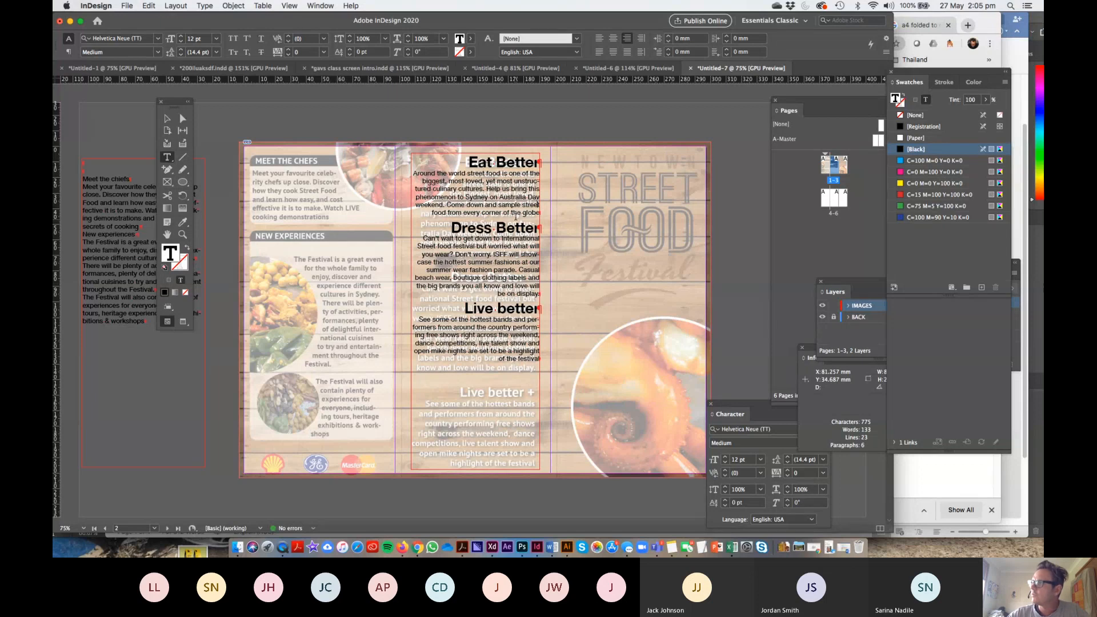
{"action": "left_click_drag", "start_coordinate": [518, 212], "coordinate": [482, 213]}
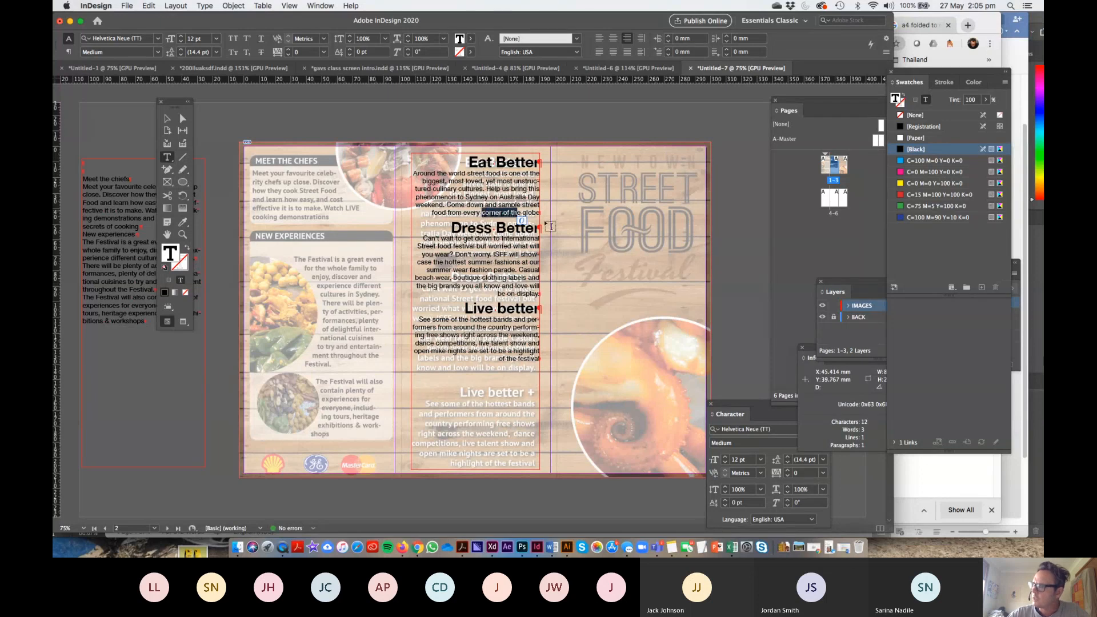
{"action": "left_click_drag", "start_coordinate": [505, 213], "coordinate": [485, 213]}
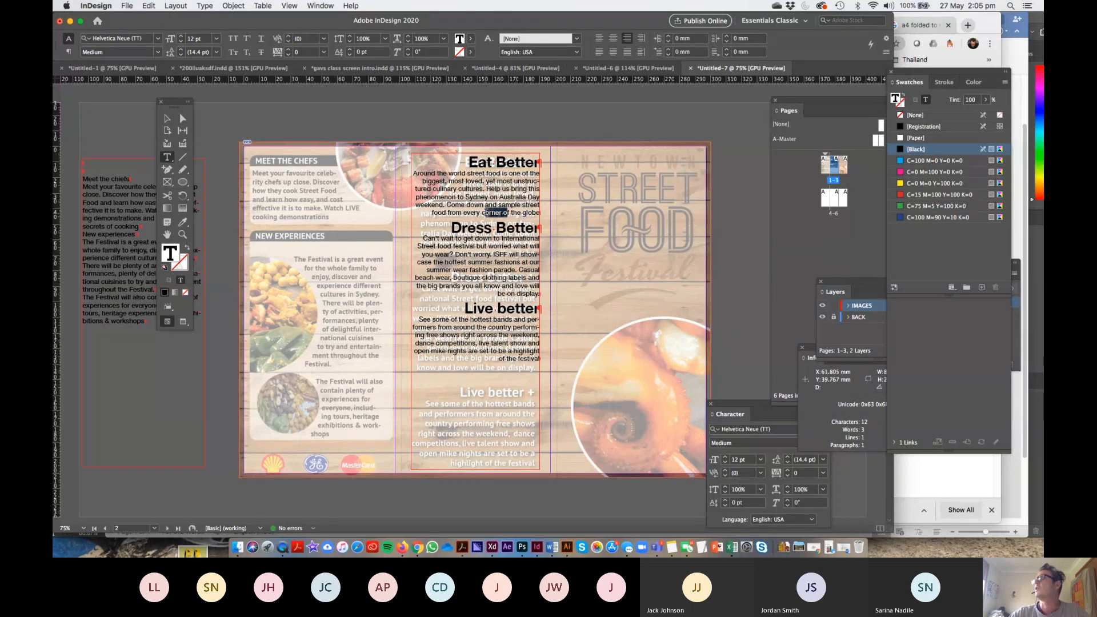
{"action": "left_click", "coordinate": [69, 52]}
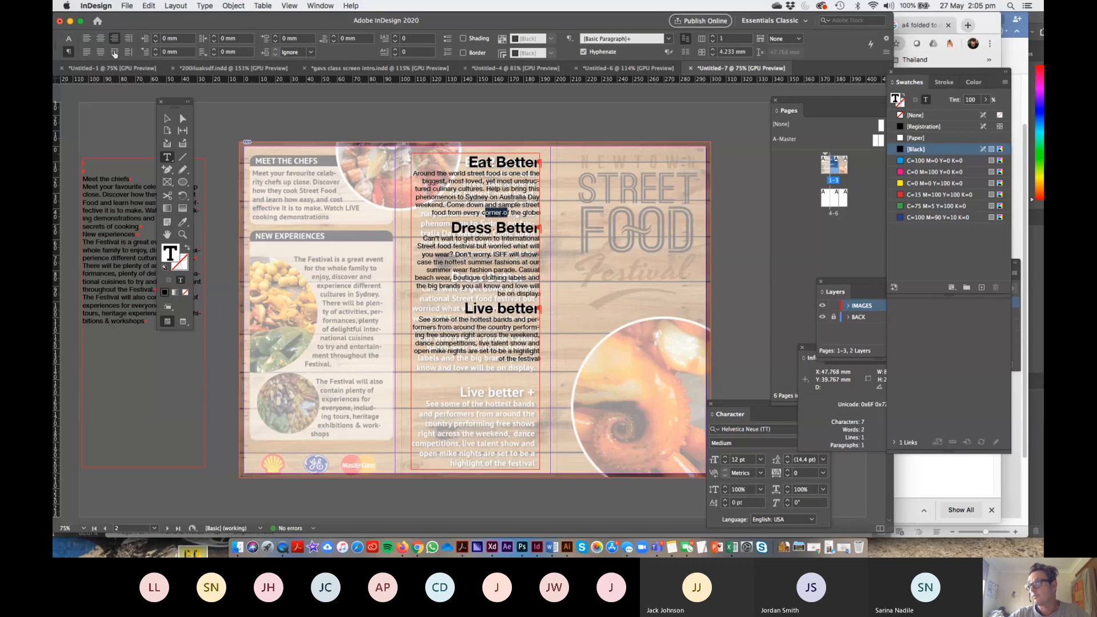
{"action": "left_click", "coordinate": [334, 36]}
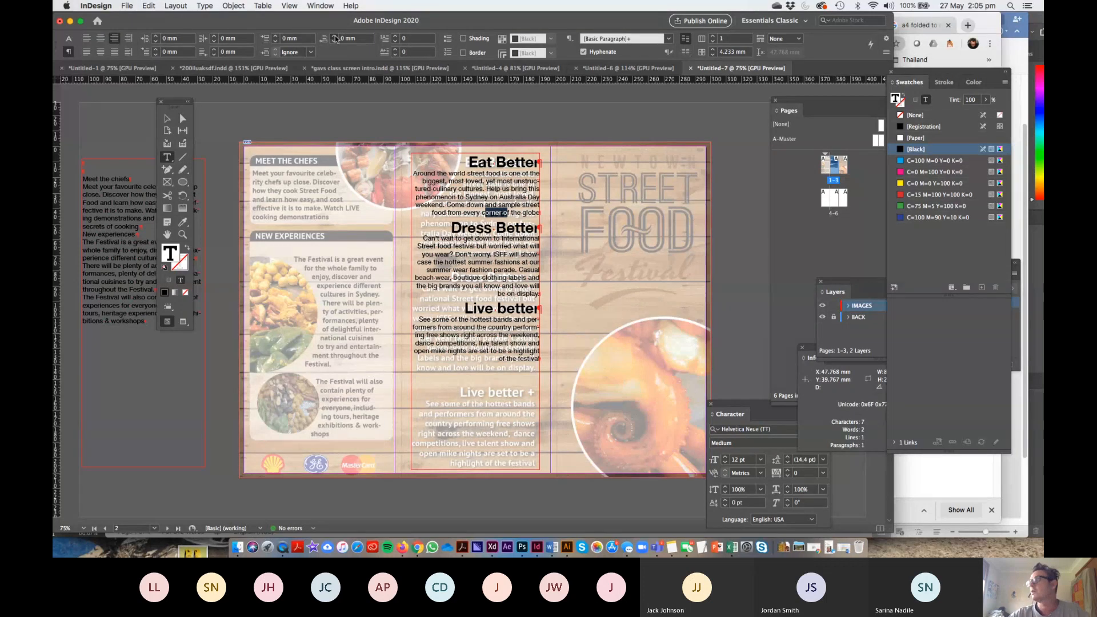
{"action": "left_click", "coordinate": [335, 36]}
{"action": "left_click", "coordinate": [334, 36]}
{"action": "left_click", "coordinate": [334, 36]}
{"action": "left_click", "coordinate": [334, 36]}
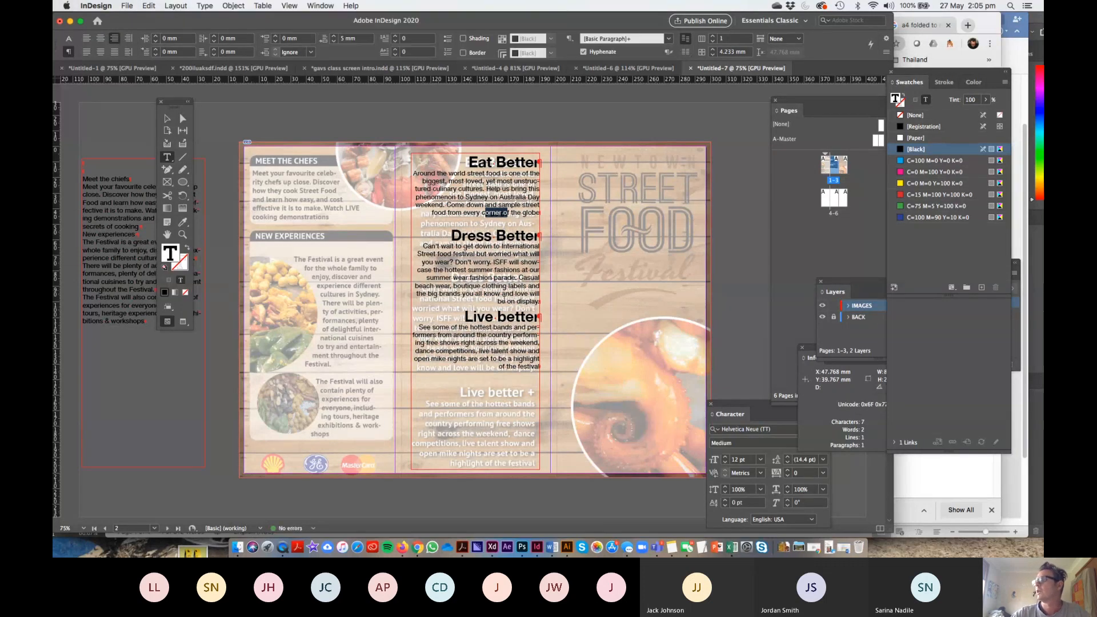
- Add space after the Dress Better body paragraph to separate it from the "Live better" heading
{"action": "left_click_drag", "start_coordinate": [531, 301], "coordinate": [506, 302]}
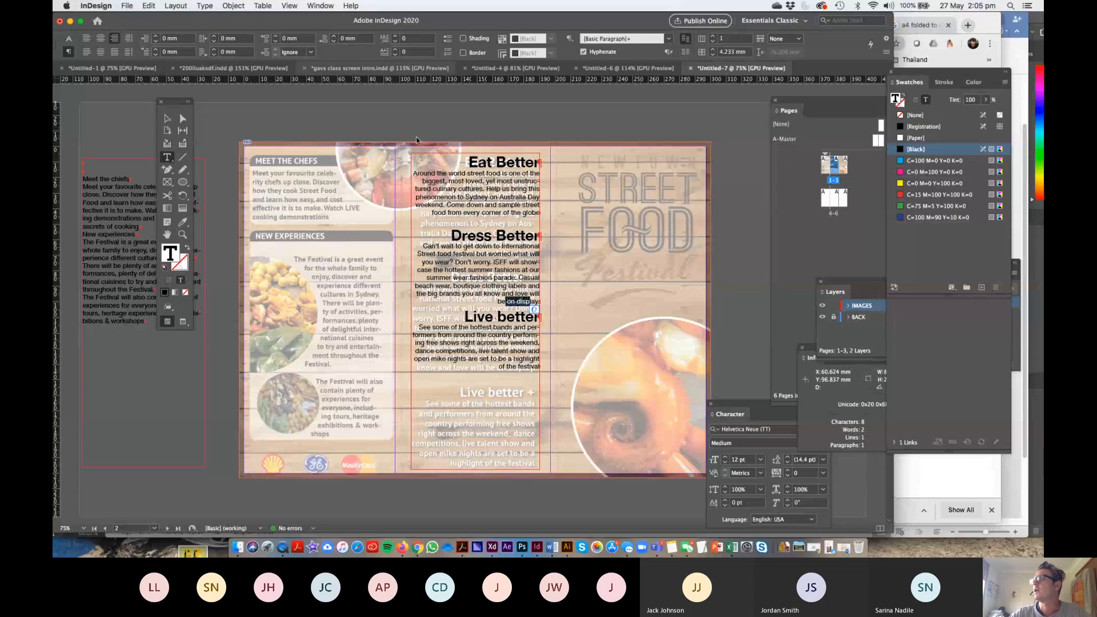
{"action": "left_click", "coordinate": [335, 36]}
{"action": "left_click", "coordinate": [334, 37]}
- Enlarge the Eat Better body paragraph to 14 pt
{"action": "left_click", "coordinate": [455, 188]}
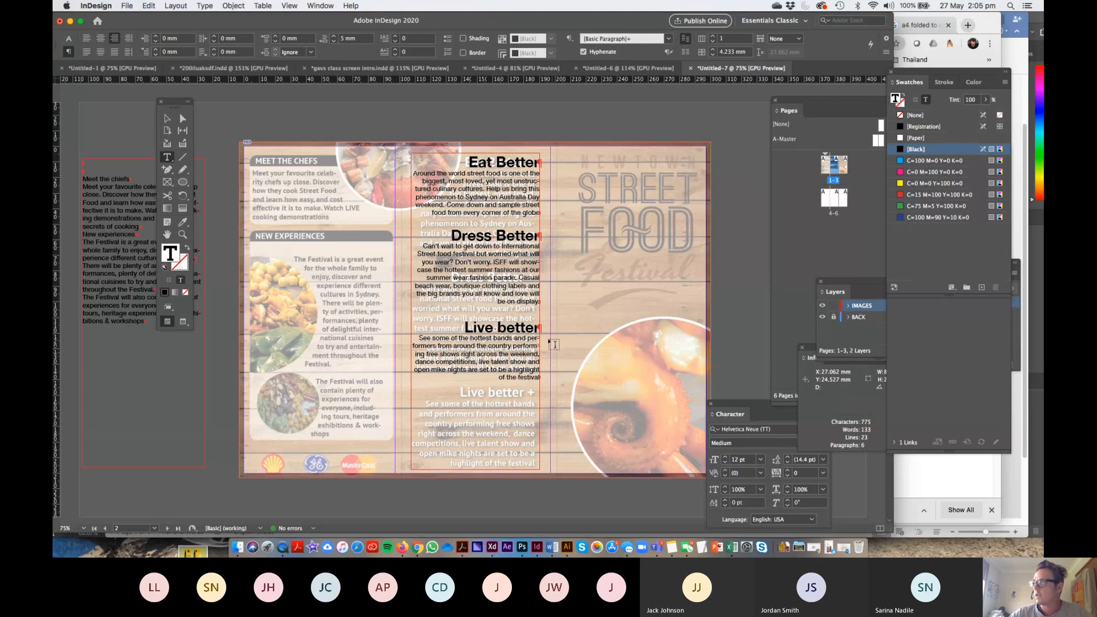
{"action": "left_click_drag", "start_coordinate": [418, 174], "coordinate": [578, 215]}
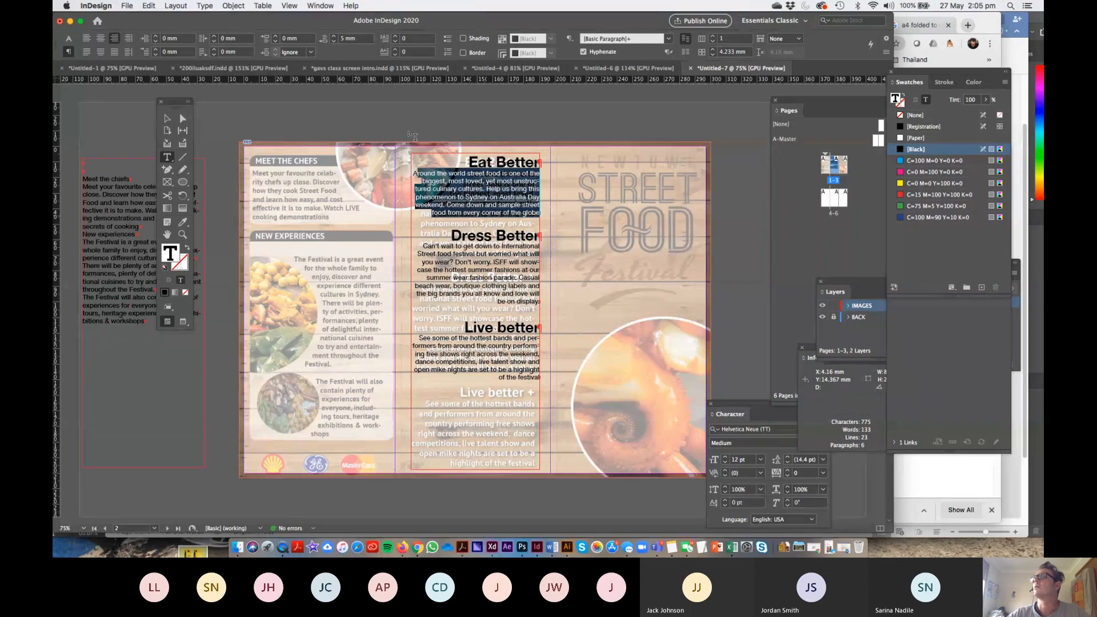
{"action": "left_click", "coordinate": [69, 39]}
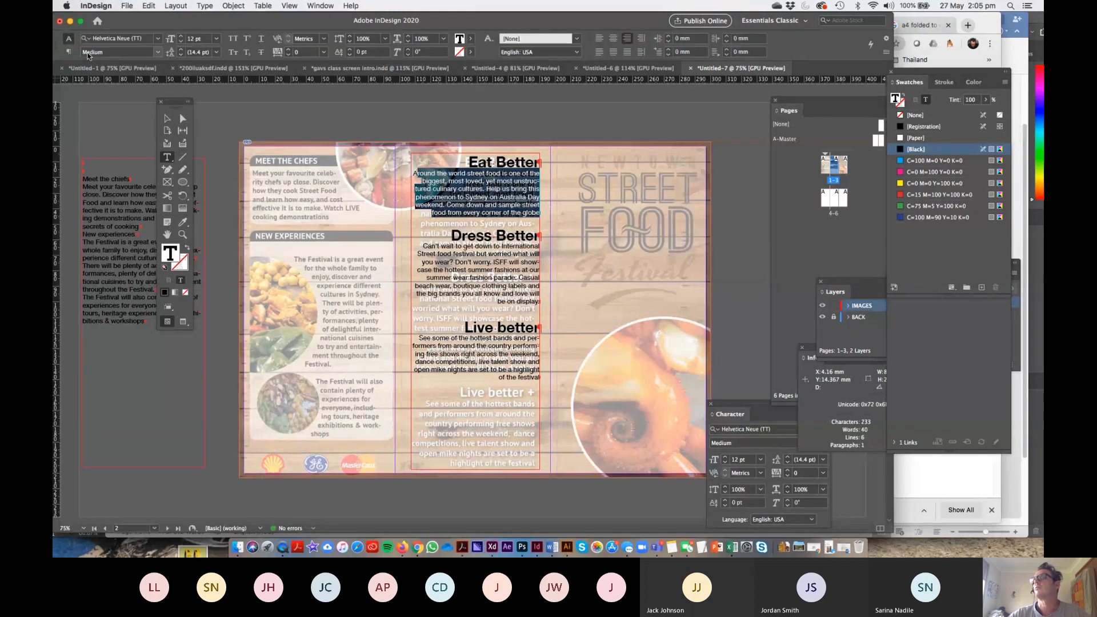
{"action": "left_click", "coordinate": [181, 35]}
{"action": "left_click", "coordinate": [180, 36]}
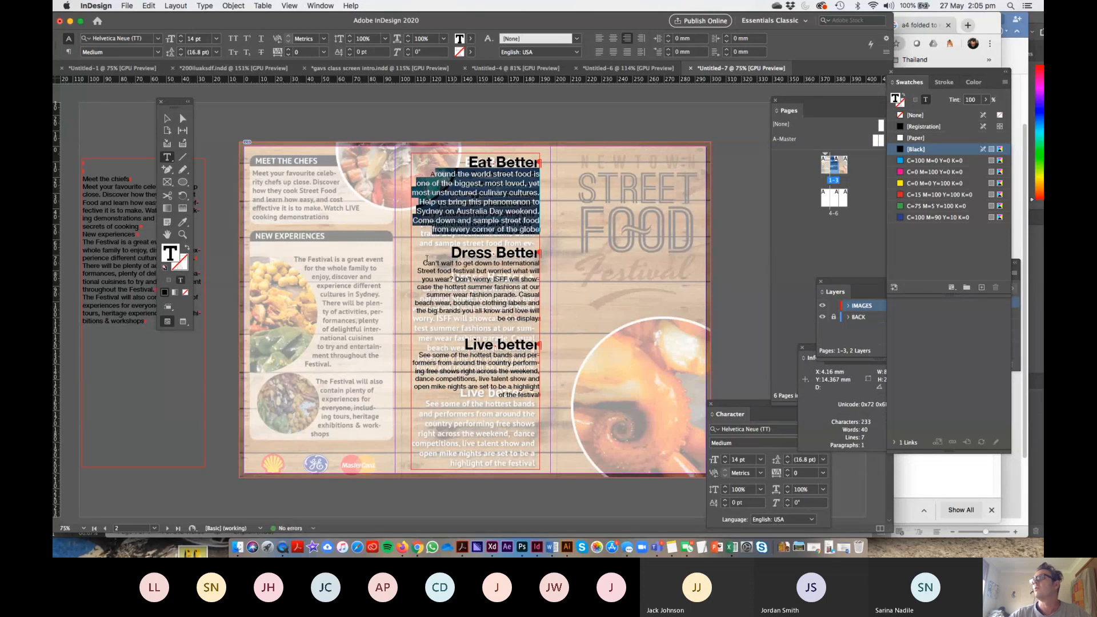
- Copy the 14 pt Eat Better body formatting onto the Dress Better and Live better body paragraphs with the Eyedropper tool
{"action": "left_click_drag", "start_coordinate": [424, 263], "coordinate": [540, 319]}
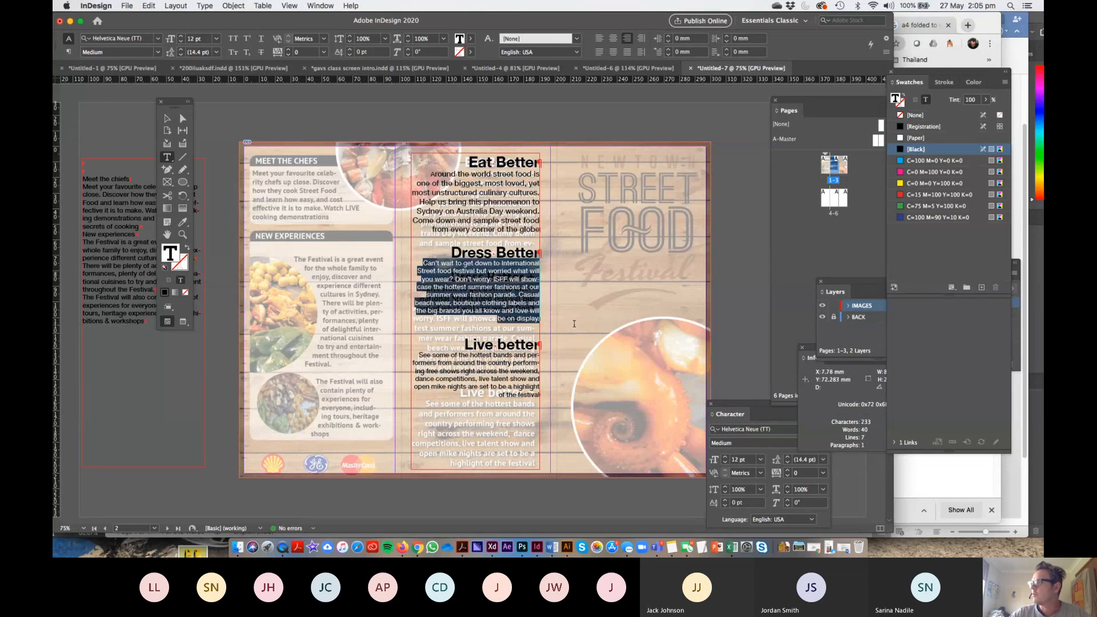
{"action": "left_click", "coordinate": [183, 222]}
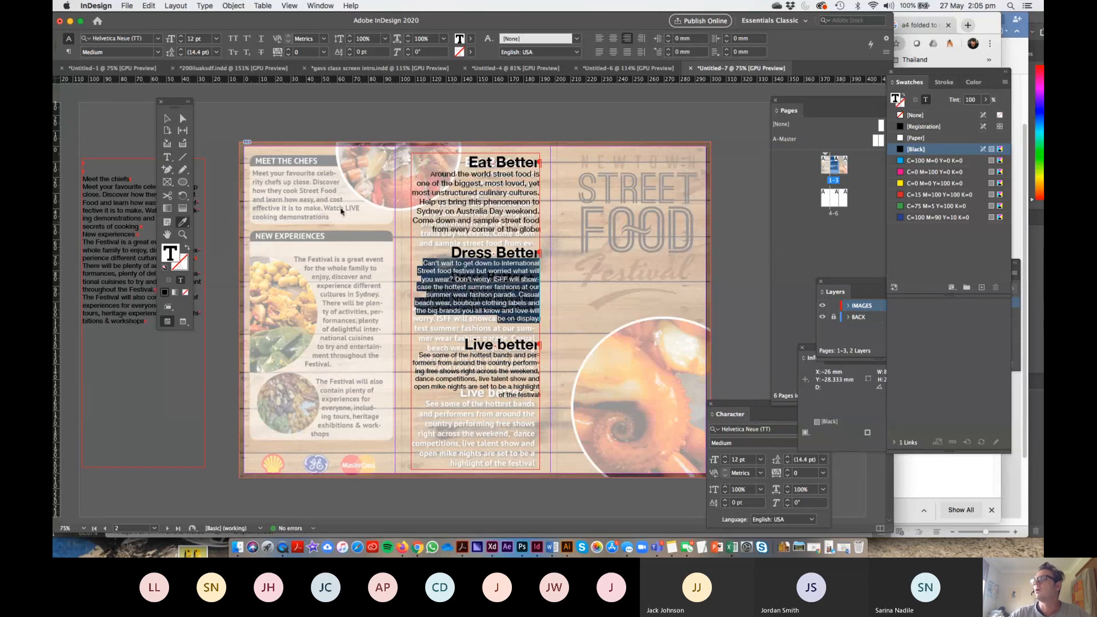
{"action": "left_click", "coordinate": [466, 189]}
{"action": "left_click", "coordinate": [167, 158]}
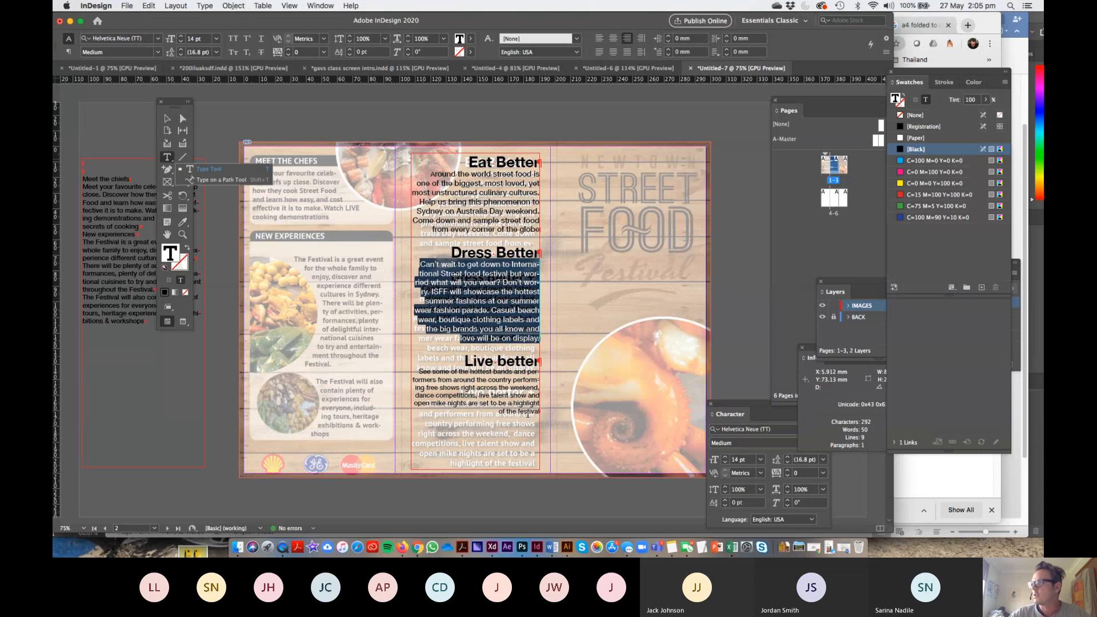
{"action": "left_click_drag", "start_coordinate": [528, 416], "coordinate": [419, 371]}
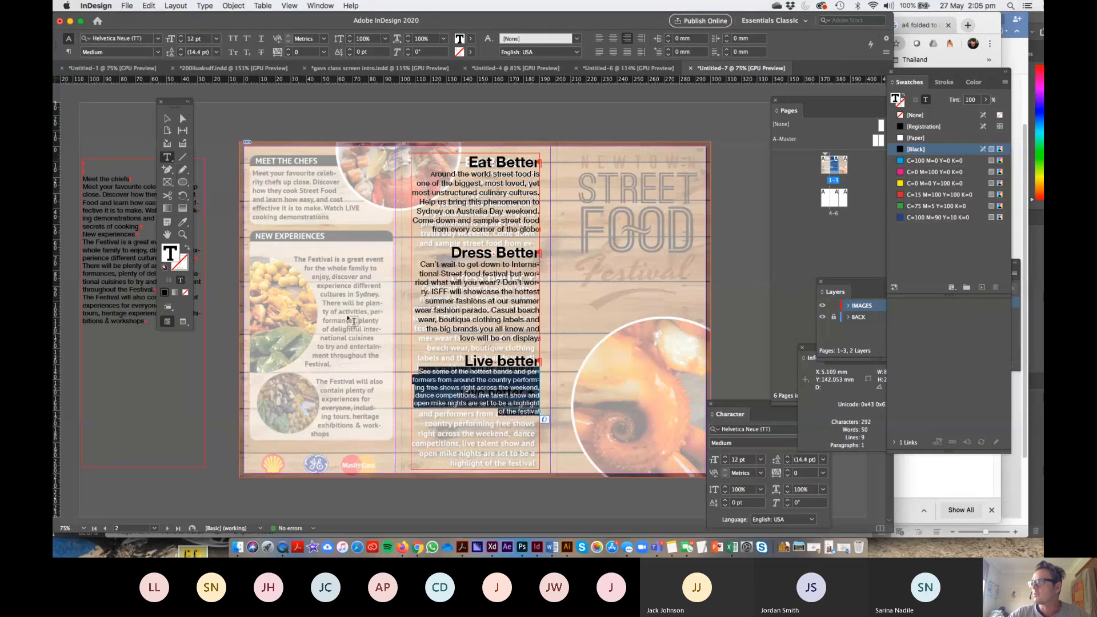
{"action": "left_click", "coordinate": [184, 222]}
{"action": "left_click", "coordinate": [477, 275]}
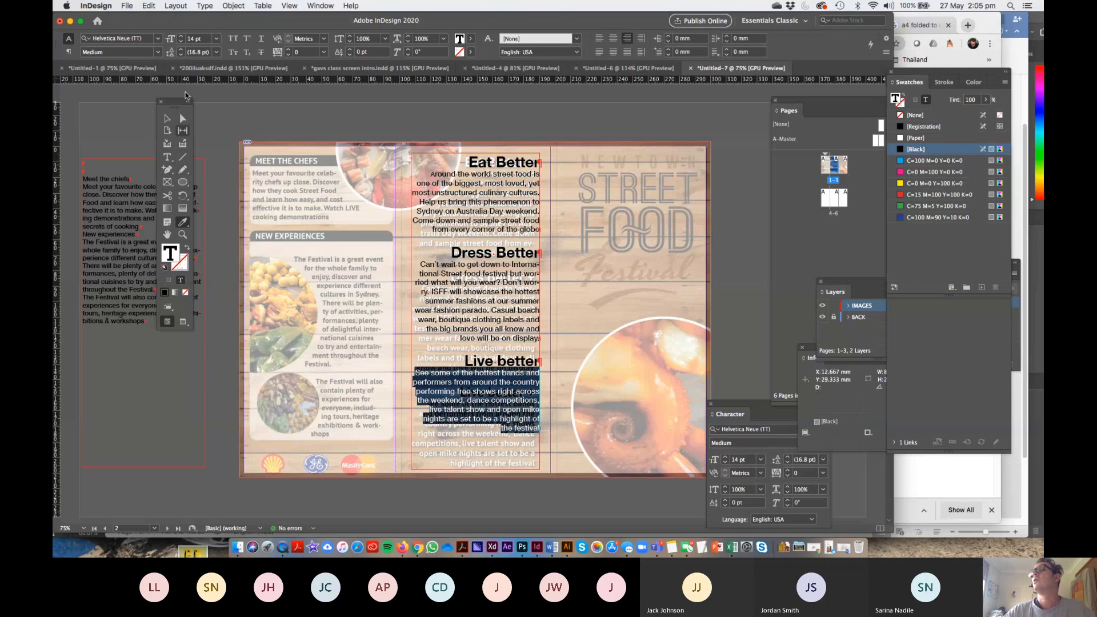
- Draw a circular frame about 79 mm in diameter and align it over the sample's round food photo at the page's upper edge
{"action": "left_click", "coordinate": [167, 118]}
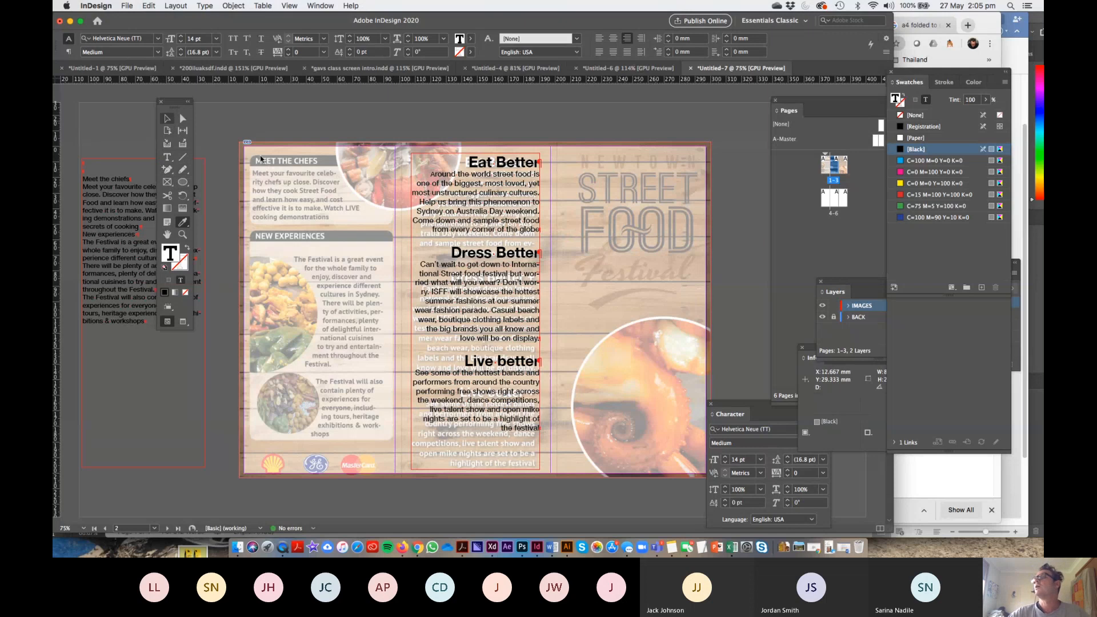
{"action": "left_click", "coordinate": [309, 131]}
{"action": "key", "text": "l"}
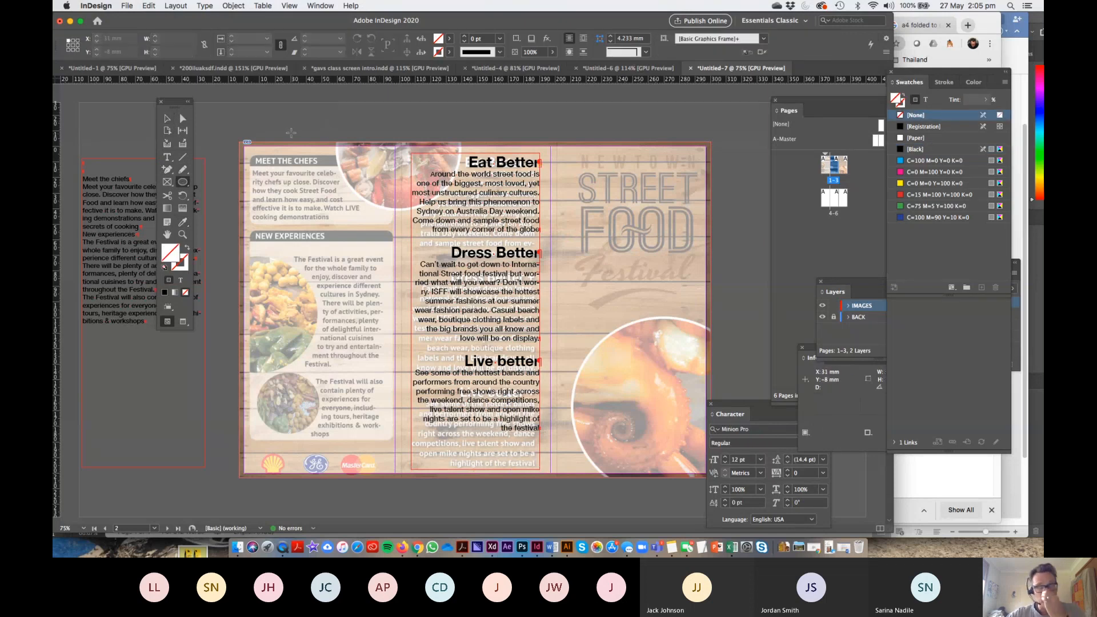
{"action": "mouse_move", "coordinate": [331, 112]}
{"action": "left_mouse_down"}
{"action": "mouse_move", "coordinate": [479, 261]}
{"action": "mouse_move", "coordinate": [483, 194]}
{"action": "mouse_move", "coordinate": [485, 227]}
{"action": "left_mouse_up"}
{"action": "key", "text": "v"}
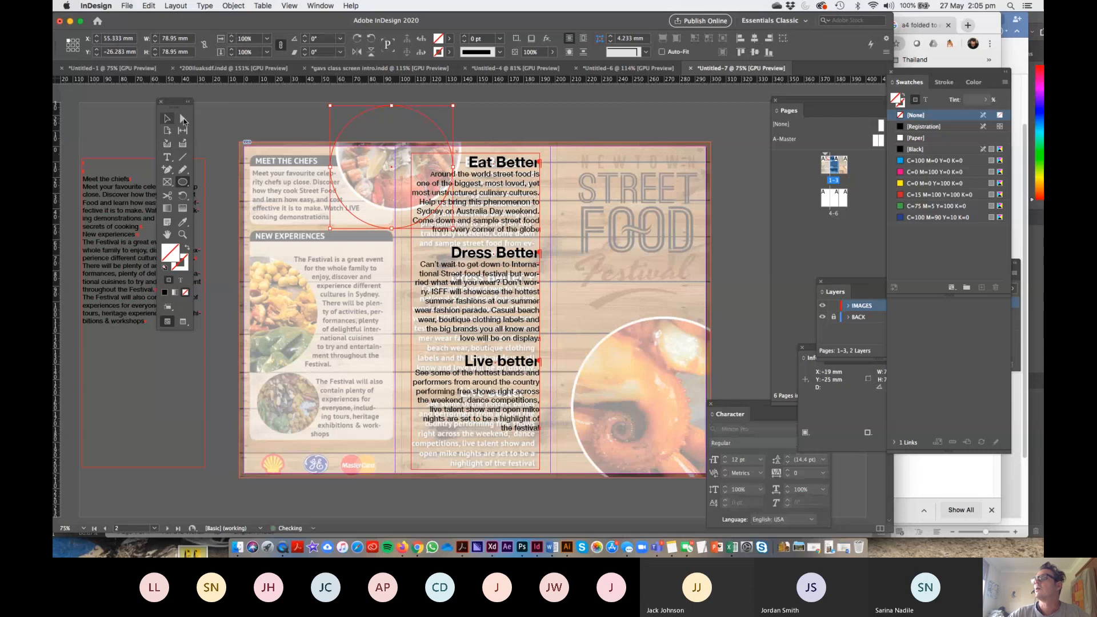
{"action": "left_click_drag", "start_coordinate": [433, 126], "coordinate": [443, 102]}
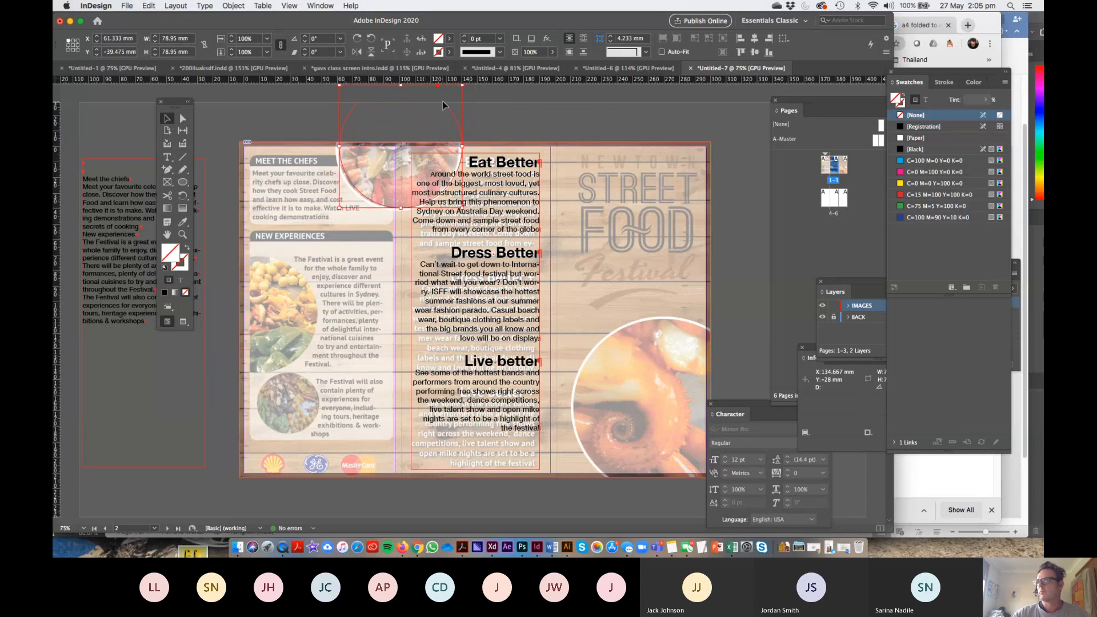
- Place night_food.png from the DL Food Brochure images folder in the circular frame
{"action": "left_click", "coordinate": [125, 6]}
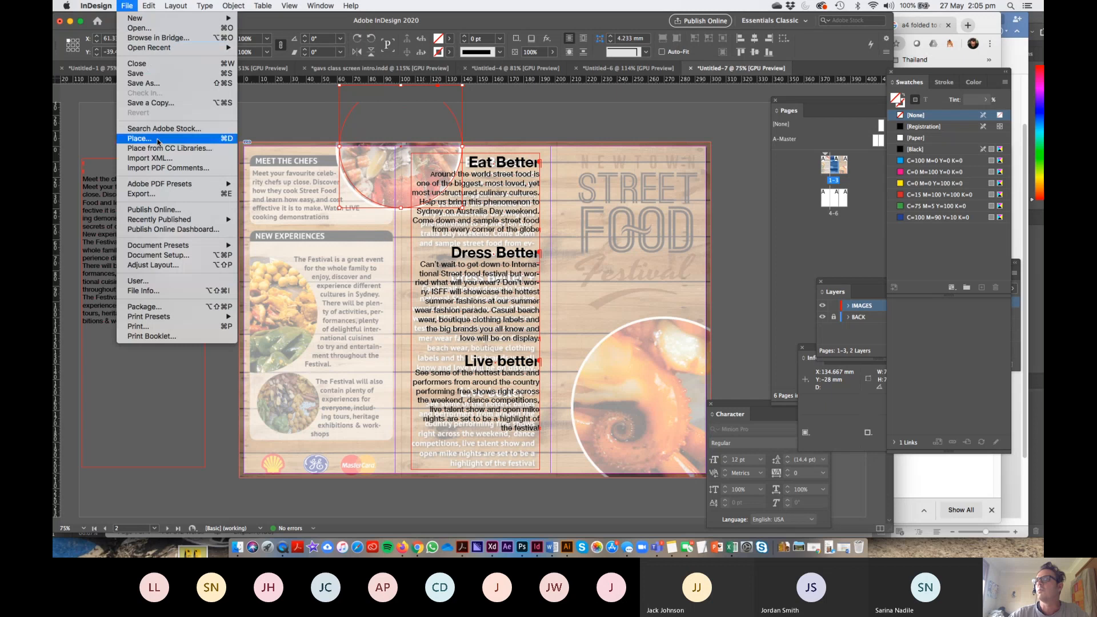
{"action": "left_click", "coordinate": [158, 143]}
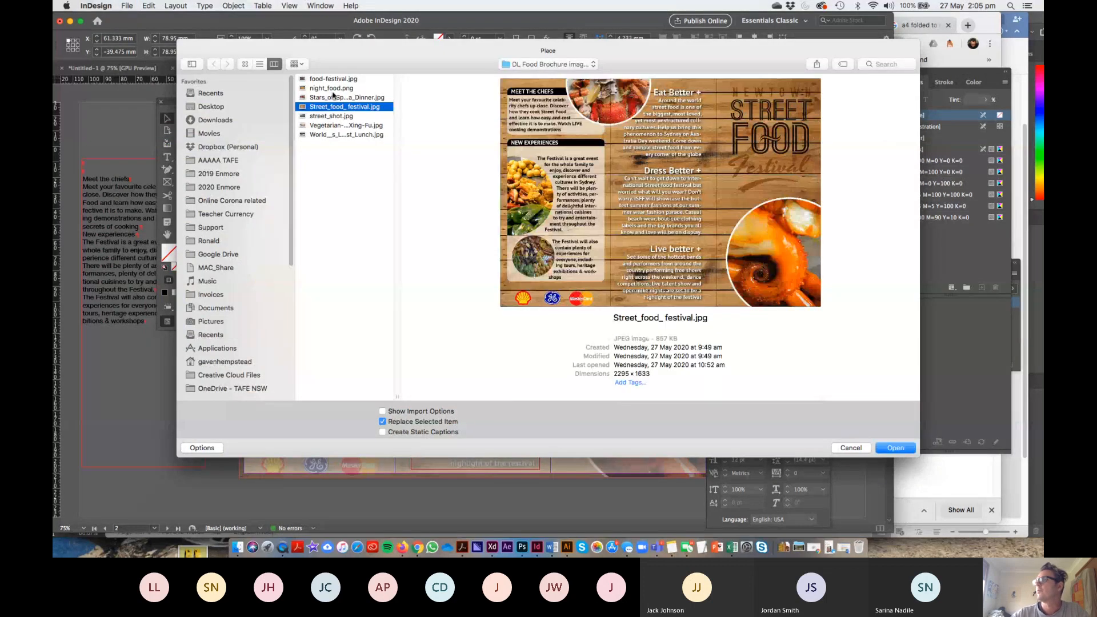
{"action": "left_click", "coordinate": [333, 89]}
{"action": "left_click", "coordinate": [890, 449]}
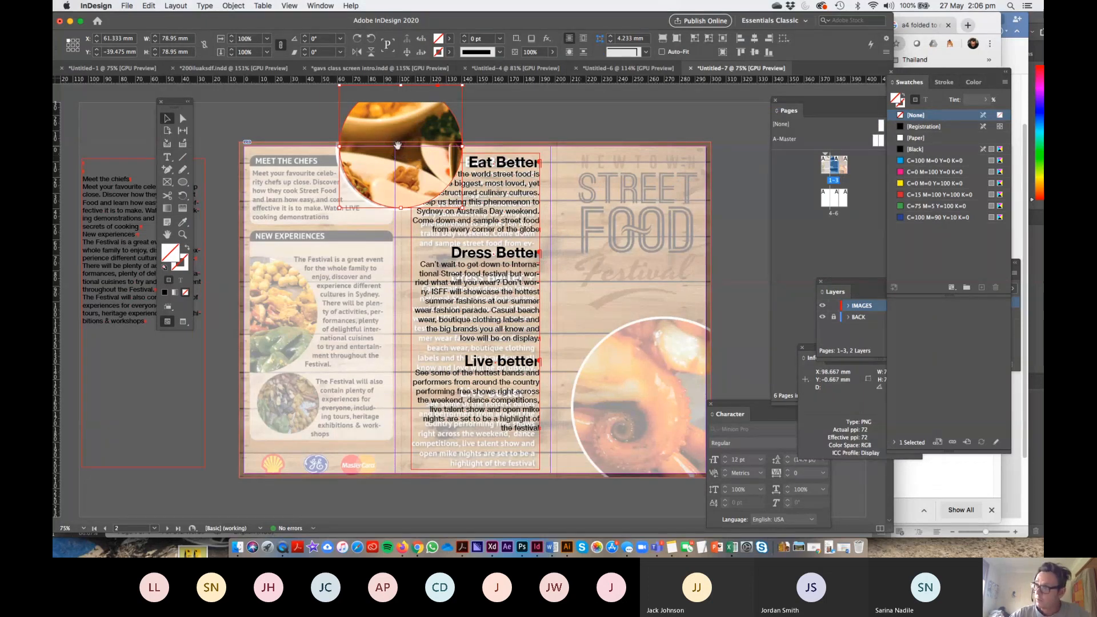
- Fit the food photo proportionally to its circular frame, and enlarge it to about 122 by 78 mm to cover the circle's on-page part
{"action": "left_click", "coordinate": [402, 148]}
{"action": "left_click_drag", "start_coordinate": [398, 150], "coordinate": [383, 169]}
{"action": "double_click", "coordinate": [459, 252]}
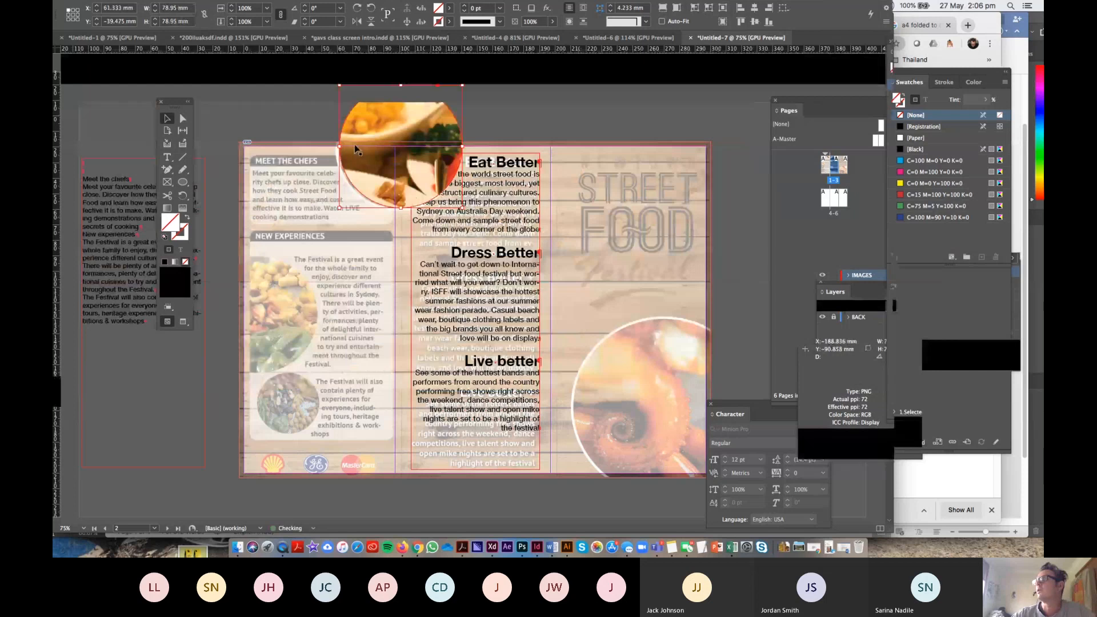
{"action": "right_click", "coordinate": [422, 138]}
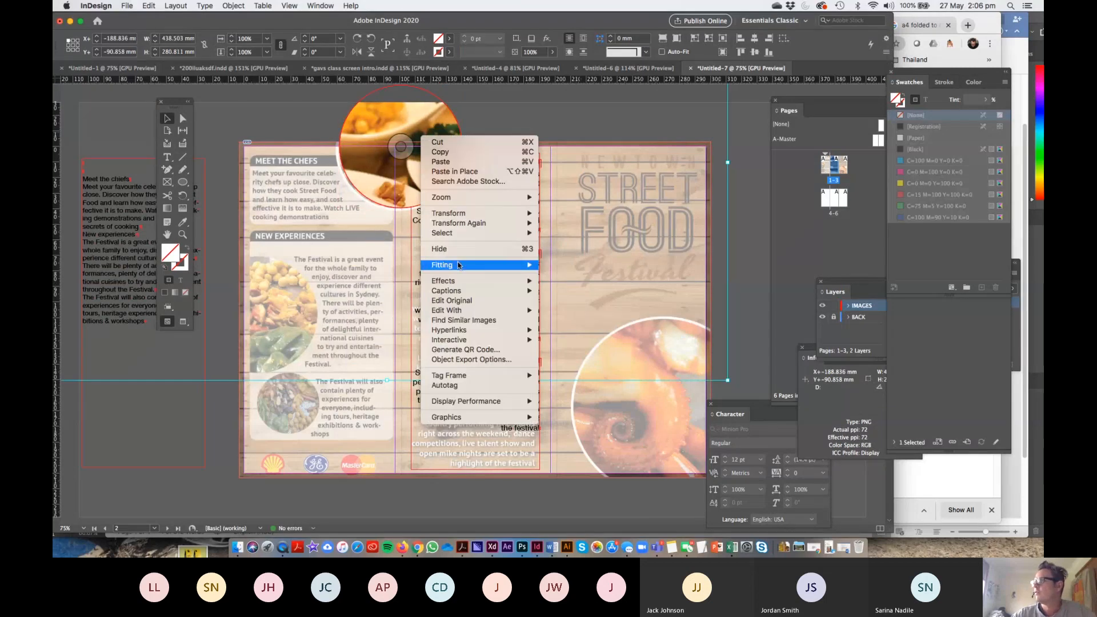
{"action": "left_click", "coordinate": [585, 275]}
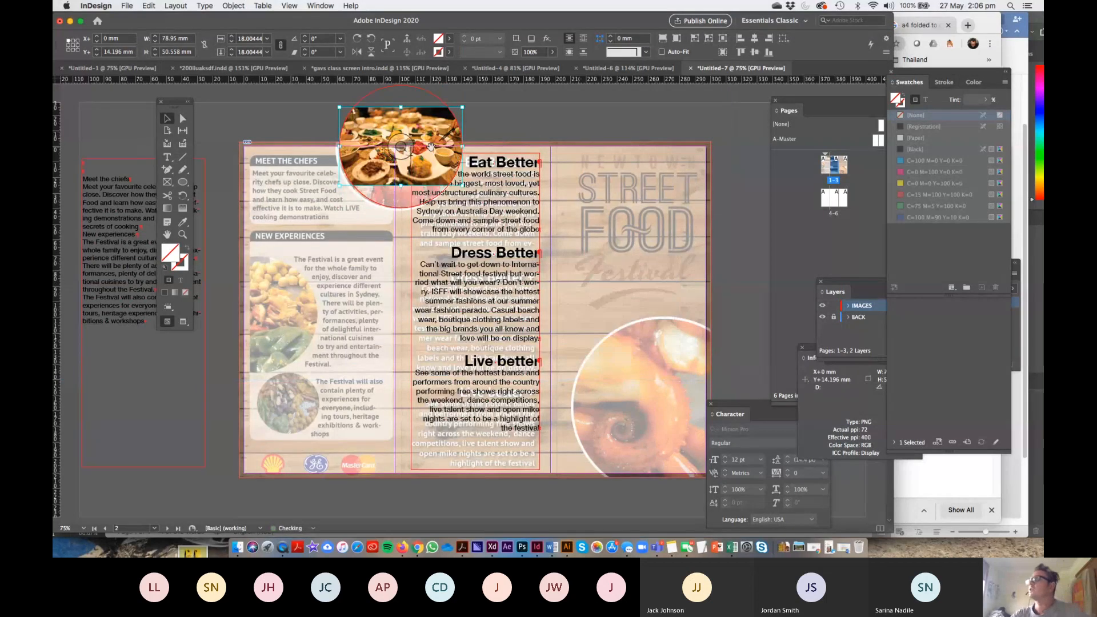
{"action": "left_click_drag", "start_coordinate": [405, 148], "coordinate": [427, 174]}
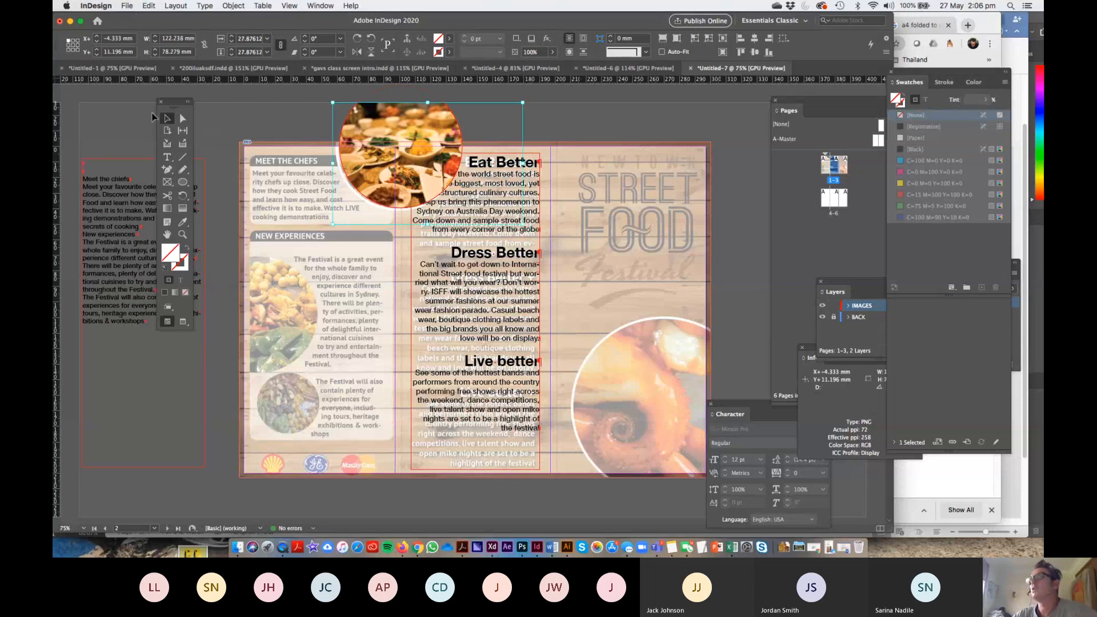
{"action": "left_click", "coordinate": [249, 109]}
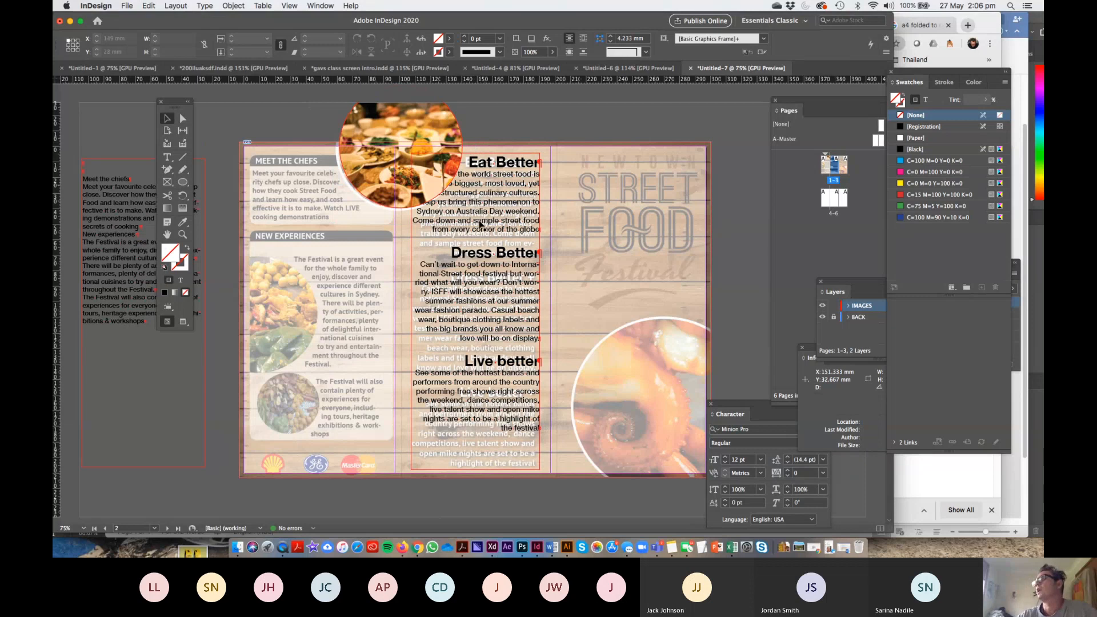
- Apply a text wrap around the object shape to the circular food photo at the page's upper edge
{"action": "left_click", "coordinate": [433, 131]}
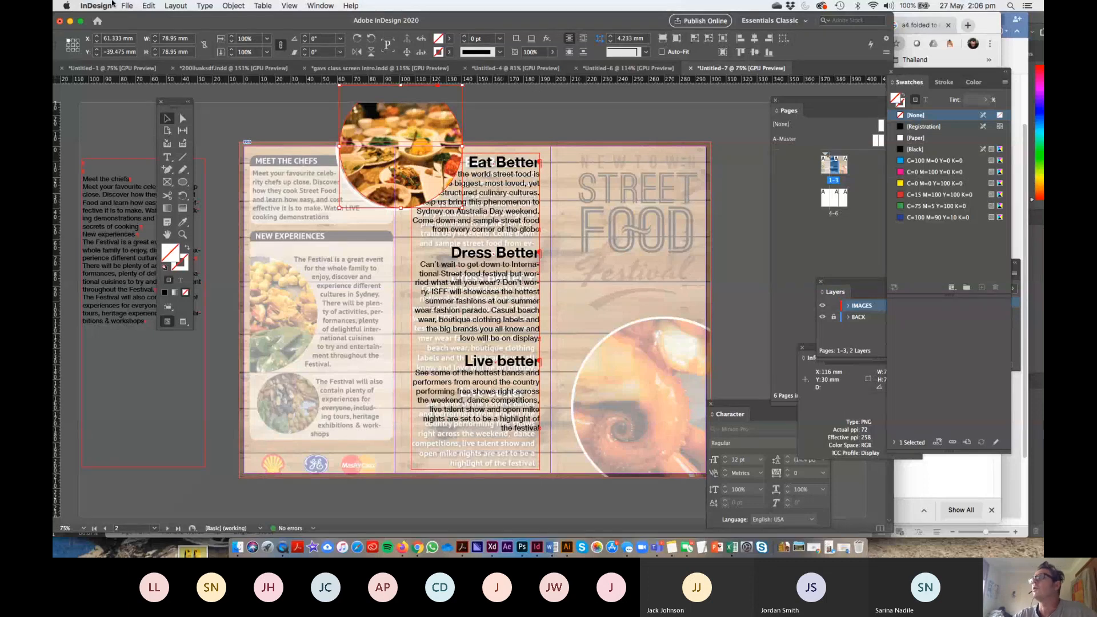
{"action": "left_click", "coordinate": [331, 8]}
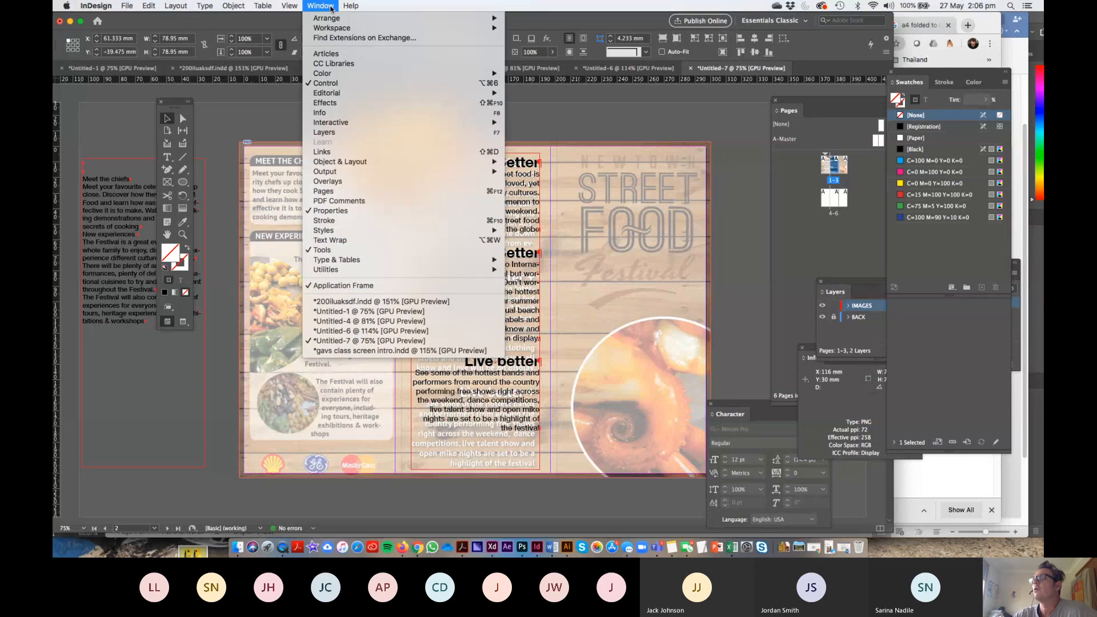
{"action": "left_click", "coordinate": [327, 241]}
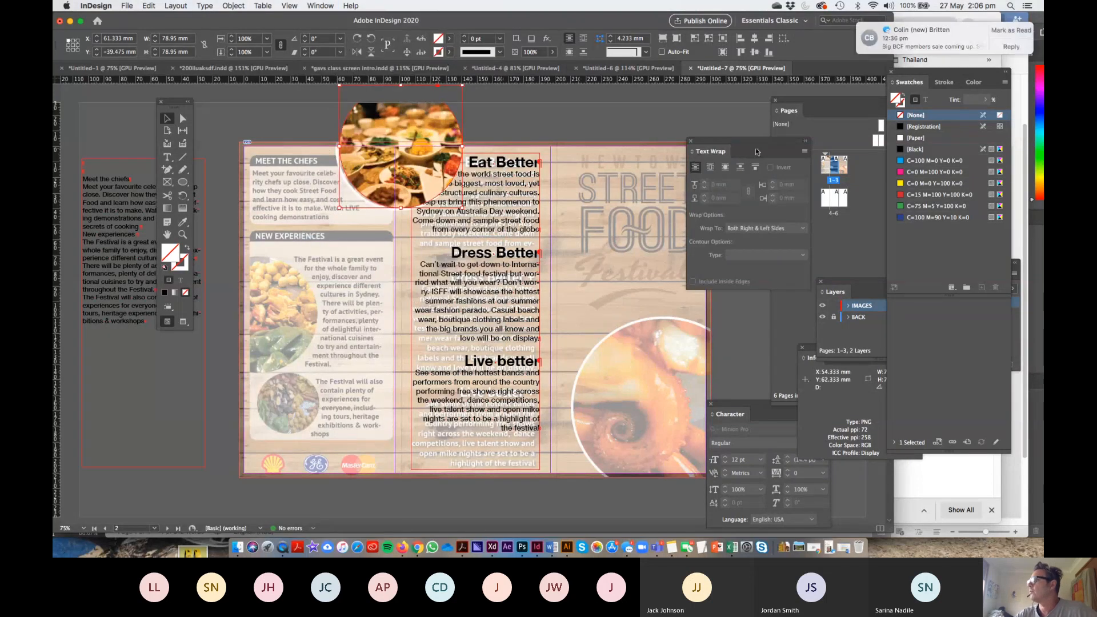
{"action": "left_click", "coordinate": [725, 168]}
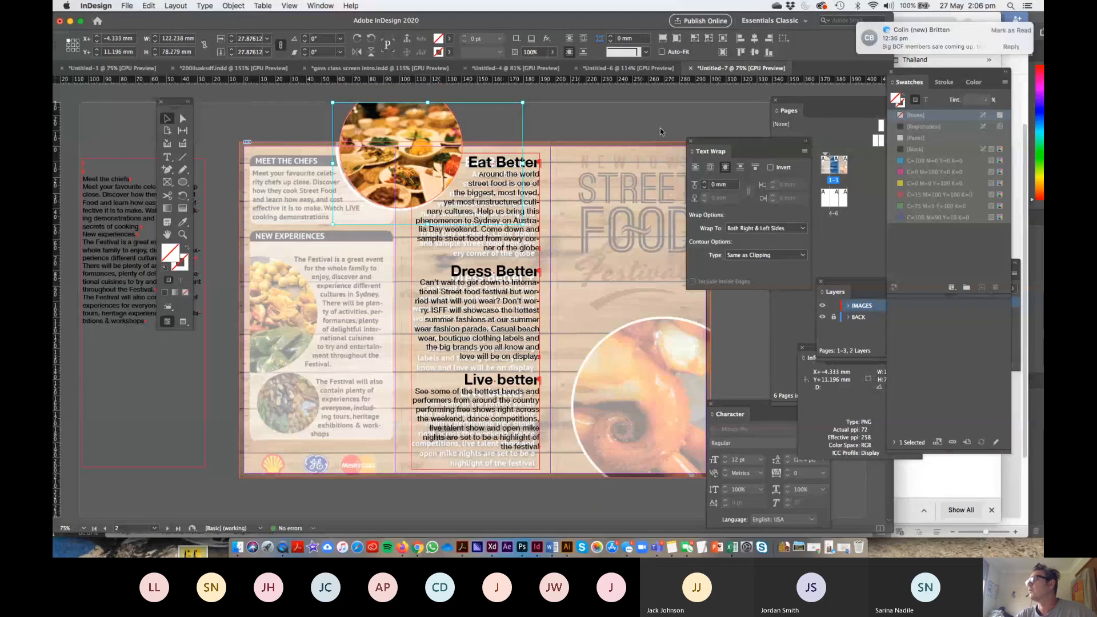
- Set the food photo's text wrap offset to 4 mm
{"action": "left_click", "coordinate": [705, 183]}
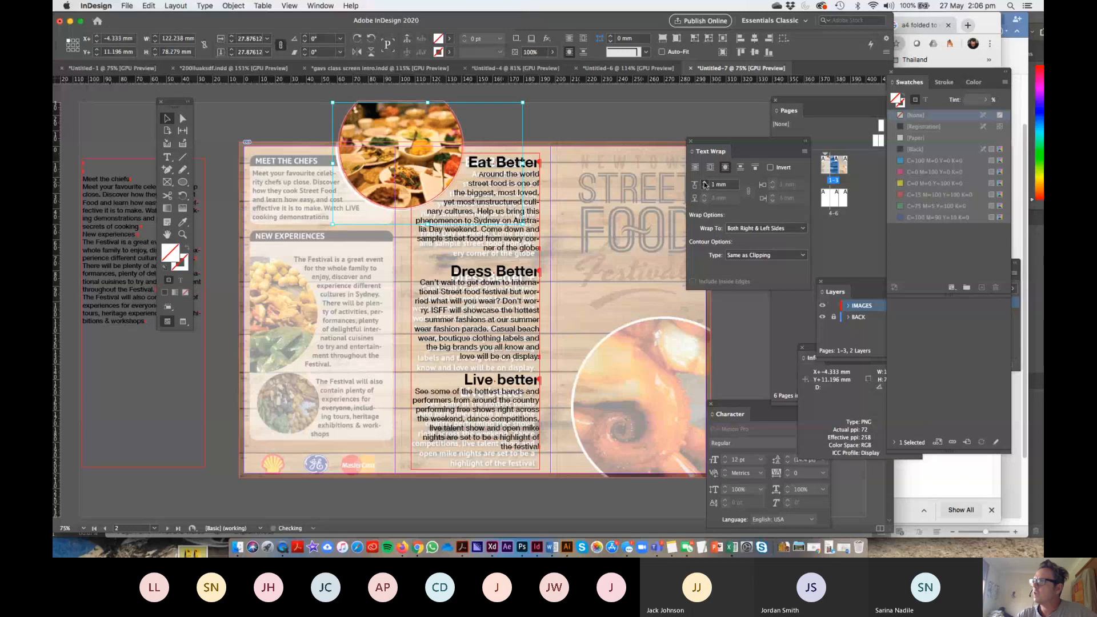
{"action": "left_click", "coordinate": [705, 183]}
{"action": "left_click", "coordinate": [706, 183]}
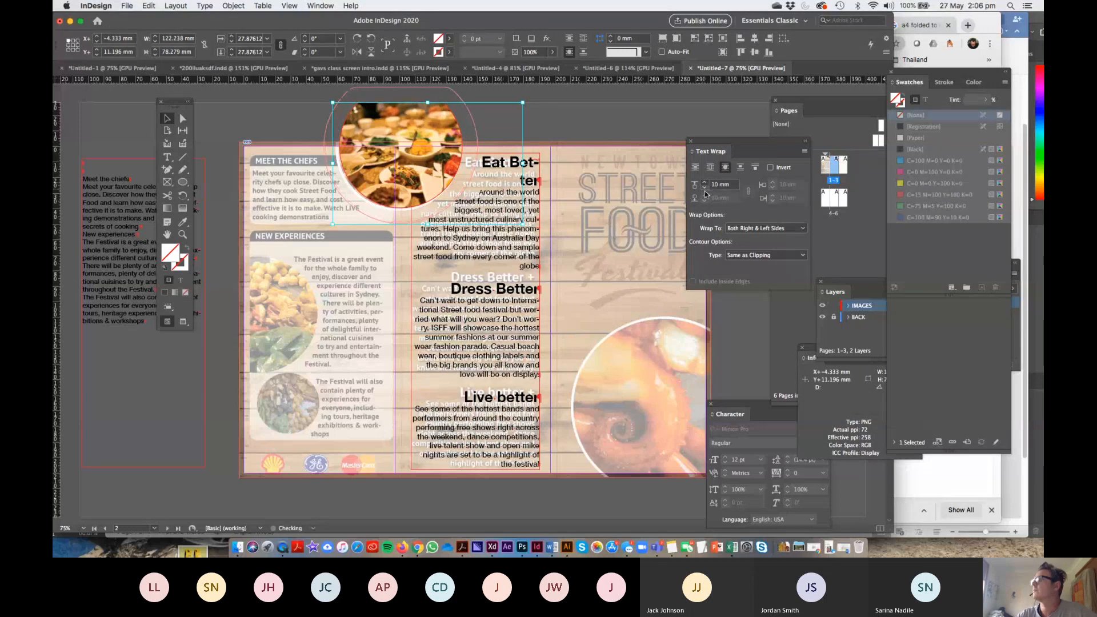
{"action": "left_click", "coordinate": [704, 190]}
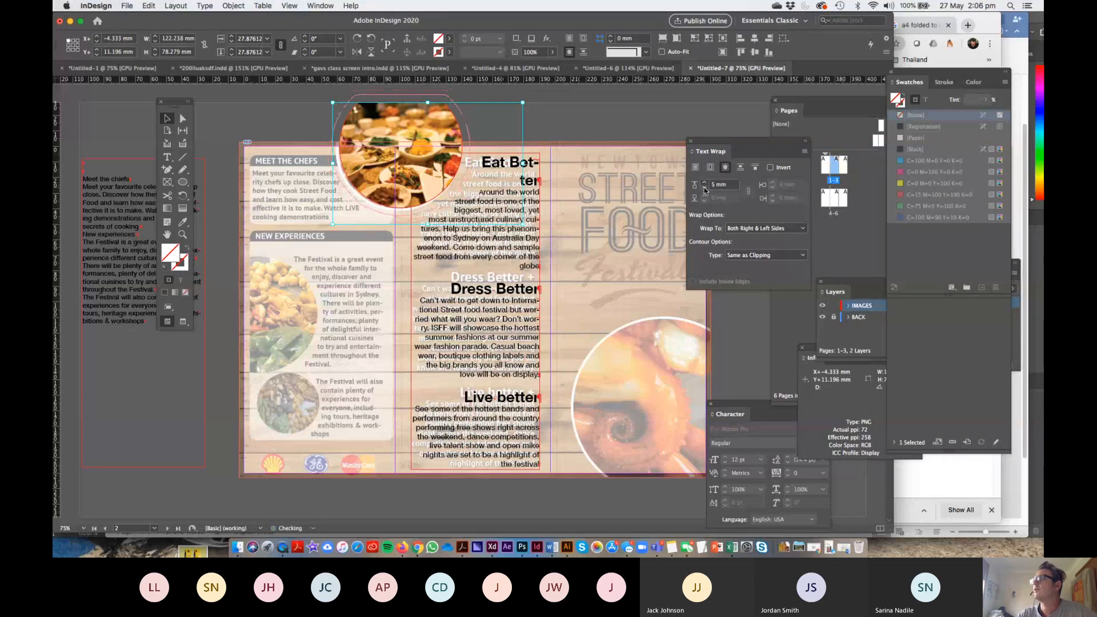
{"action": "left_click", "coordinate": [705, 190]}
{"action": "left_click", "coordinate": [705, 191]}
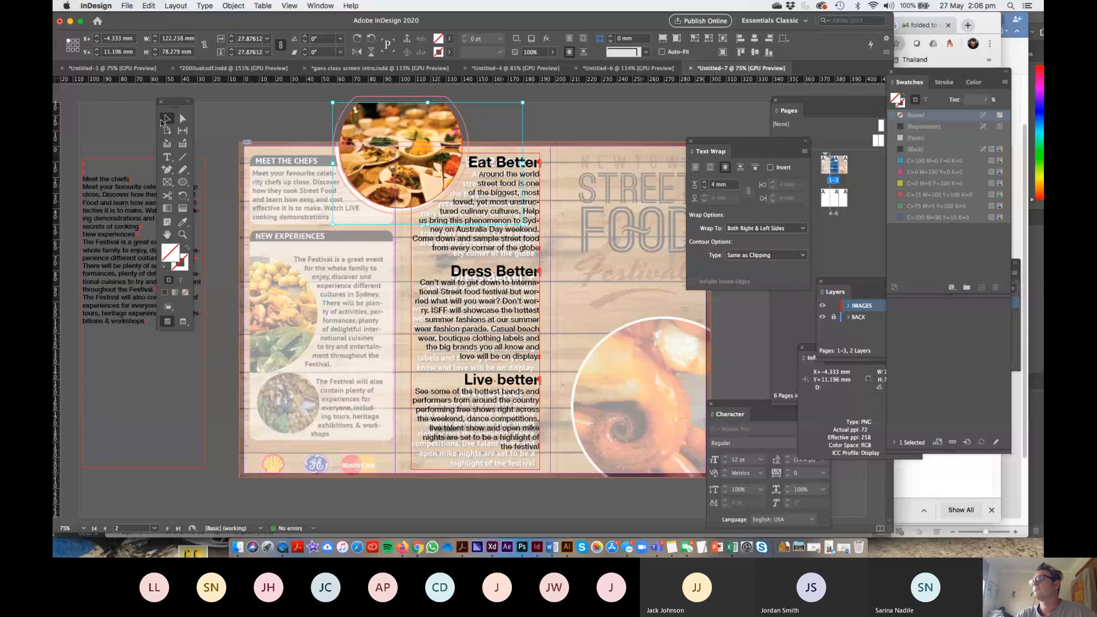
{"action": "left_click", "coordinate": [495, 496]}
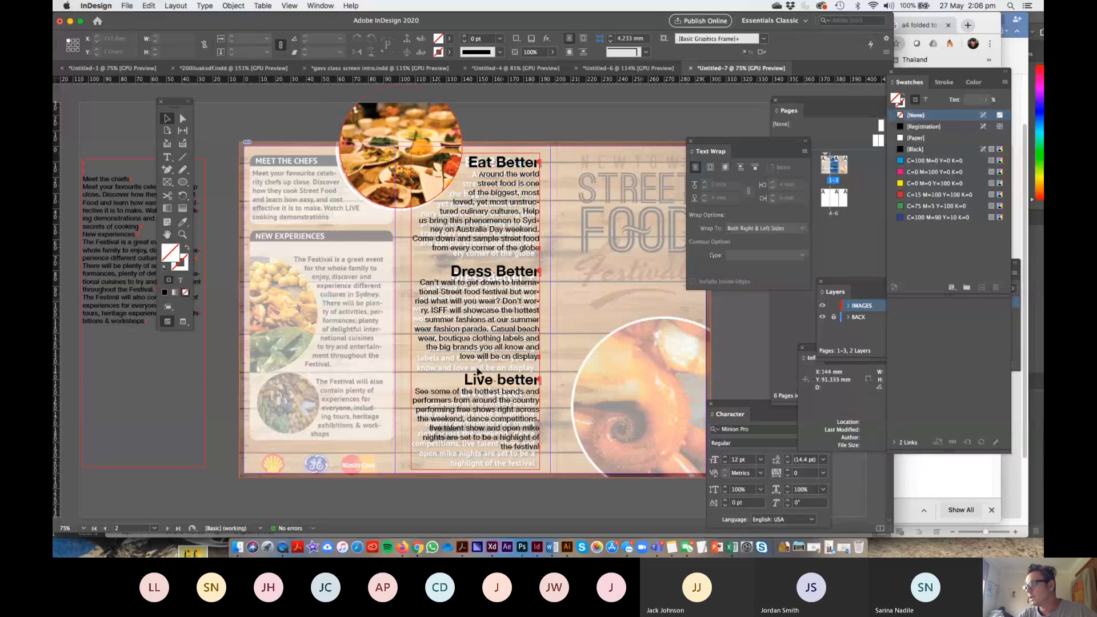
- Set the leading of the whole Eat Better body paragraph to 17 pt
{"action": "left_click", "coordinate": [507, 250]}
{"action": "double_click", "coordinate": [509, 164]}
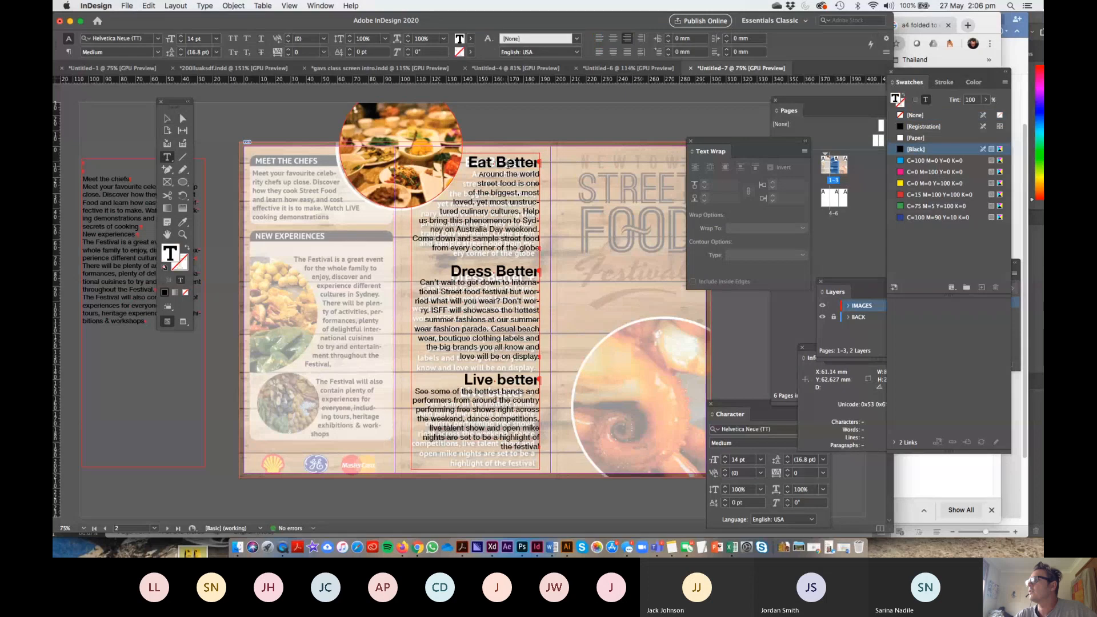
{"action": "left_click_drag", "start_coordinate": [506, 248], "coordinate": [484, 247]}
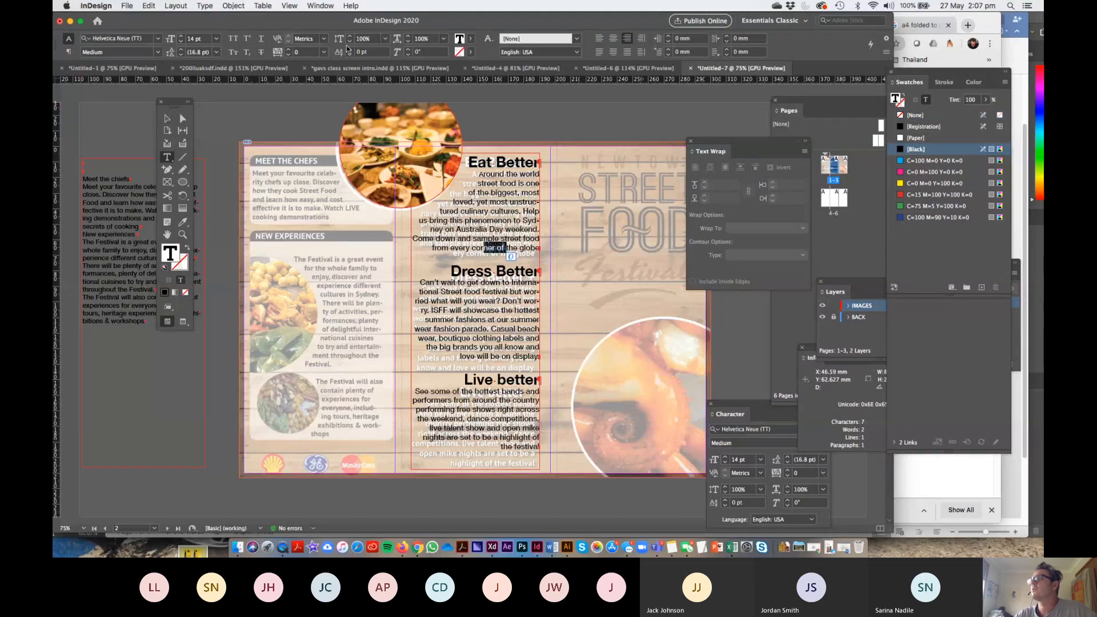
{"action": "left_click", "coordinate": [511, 255]}
{"action": "left_click_drag", "start_coordinate": [479, 174], "coordinate": [583, 247]}
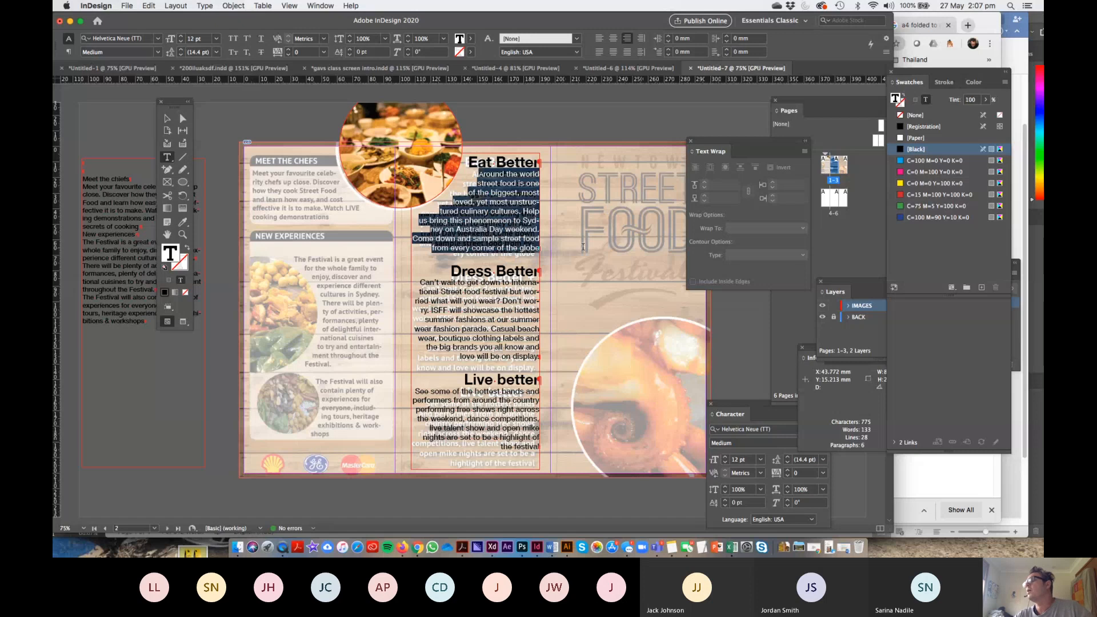
{"action": "left_click", "coordinate": [473, 191]}
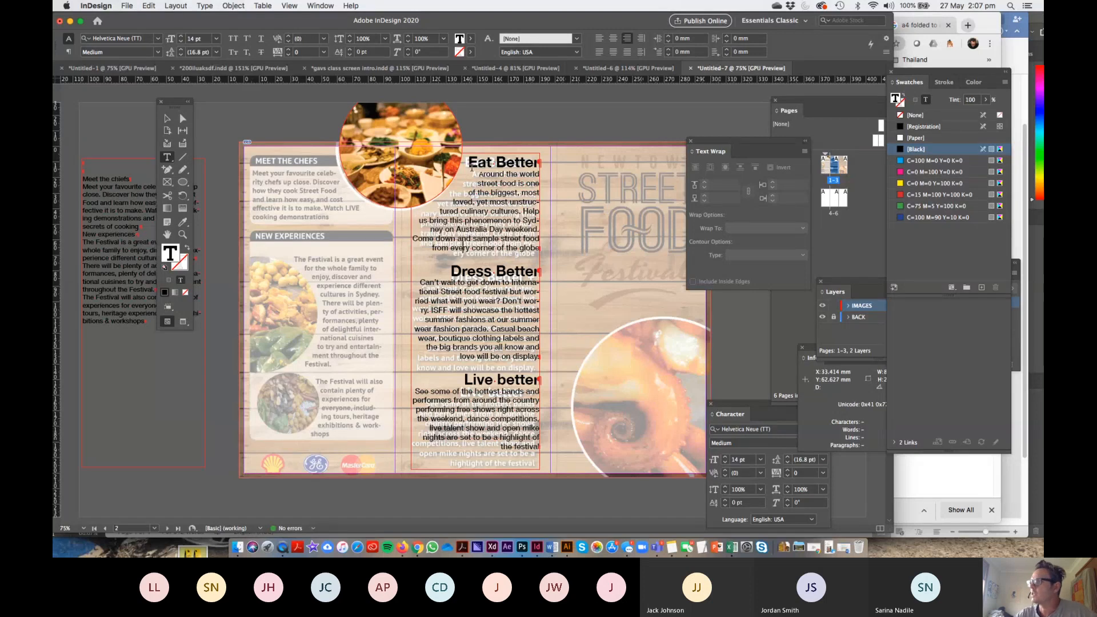
{"action": "mouse_move", "coordinate": [479, 174]}
{"action": "left_mouse_down"}
{"action": "mouse_move", "coordinate": [532, 197]}
{"action": "mouse_move", "coordinate": [557, 247]}
{"action": "mouse_move", "coordinate": [572, 251]}
{"action": "left_mouse_up"}
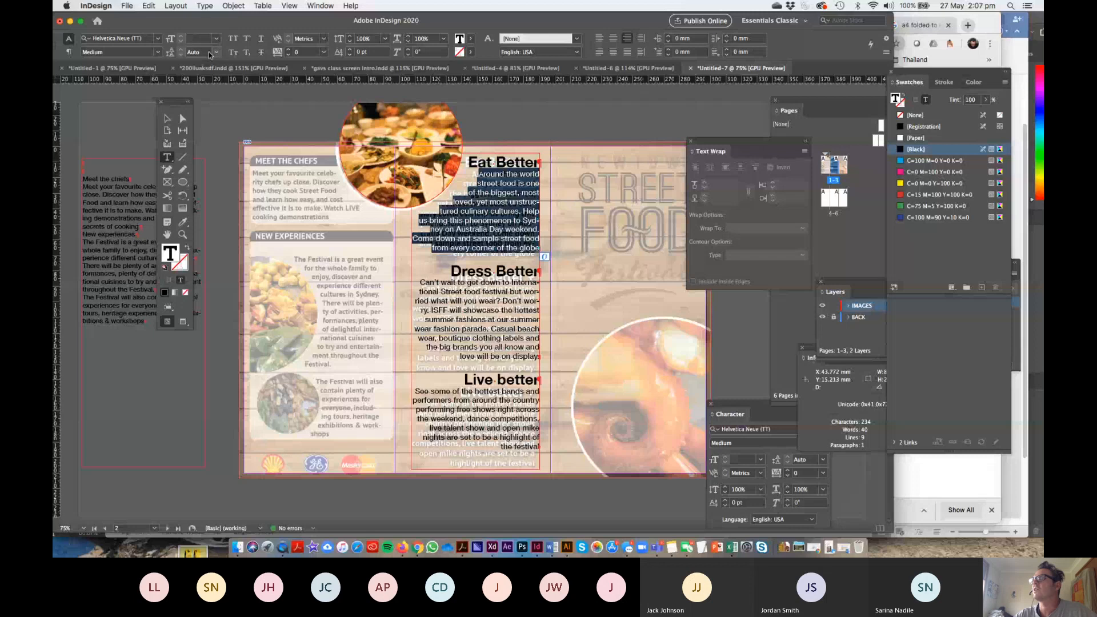
{"action": "left_click", "coordinate": [216, 52]}
{"action": "left_click", "coordinate": [213, 149]}
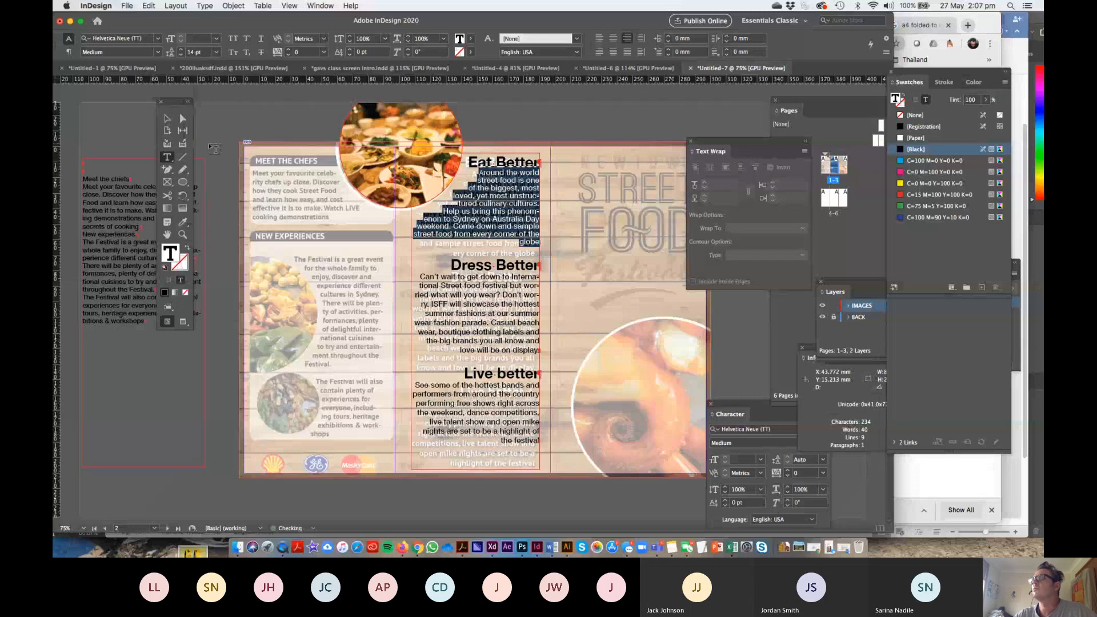
{"action": "left_click", "coordinate": [182, 52]}
{"action": "left_click", "coordinate": [181, 51]}
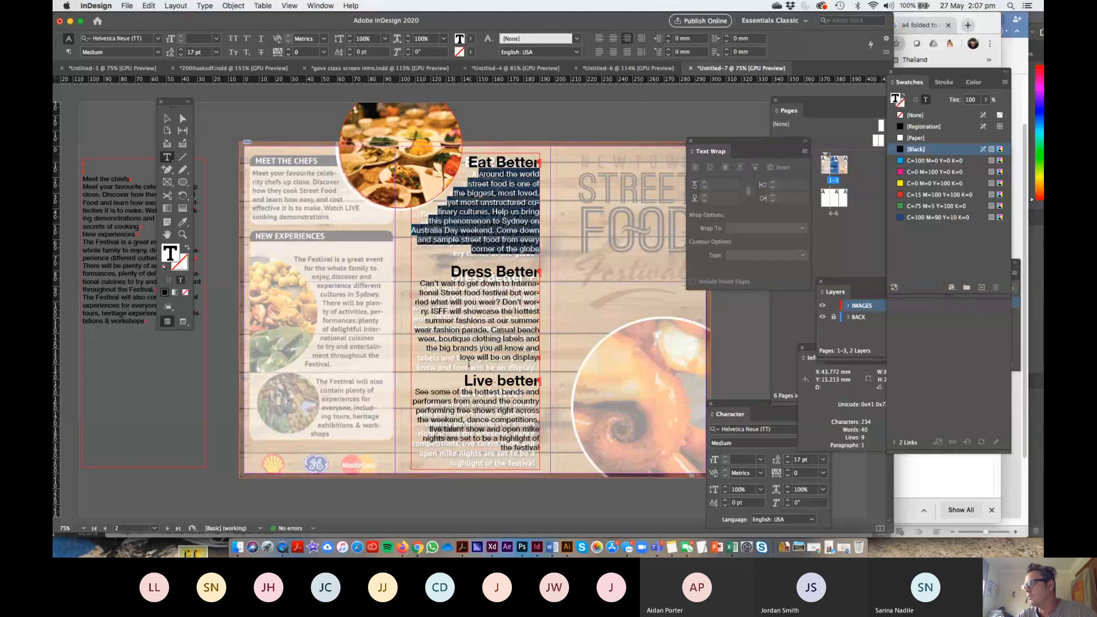
- Copy the Eat Better body formatting with 17 pt leading onto the Dress Better and Live better body paragraphs using the Eyedropper tool
{"action": "left_click", "coordinate": [423, 279]}
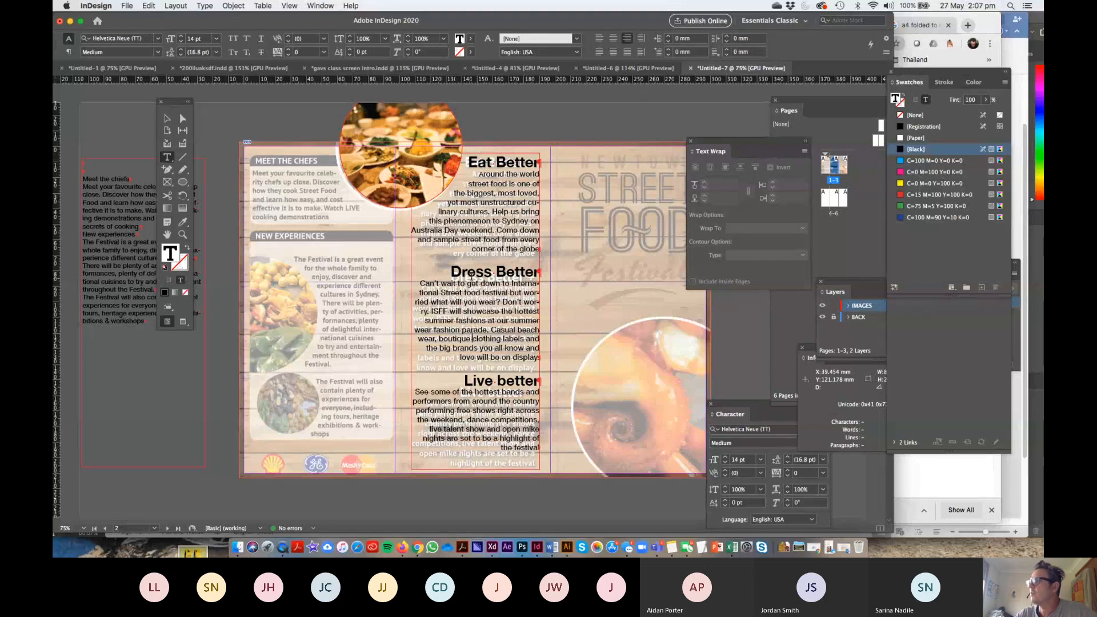
{"action": "left_click_drag", "start_coordinate": [420, 282], "coordinate": [556, 361]}
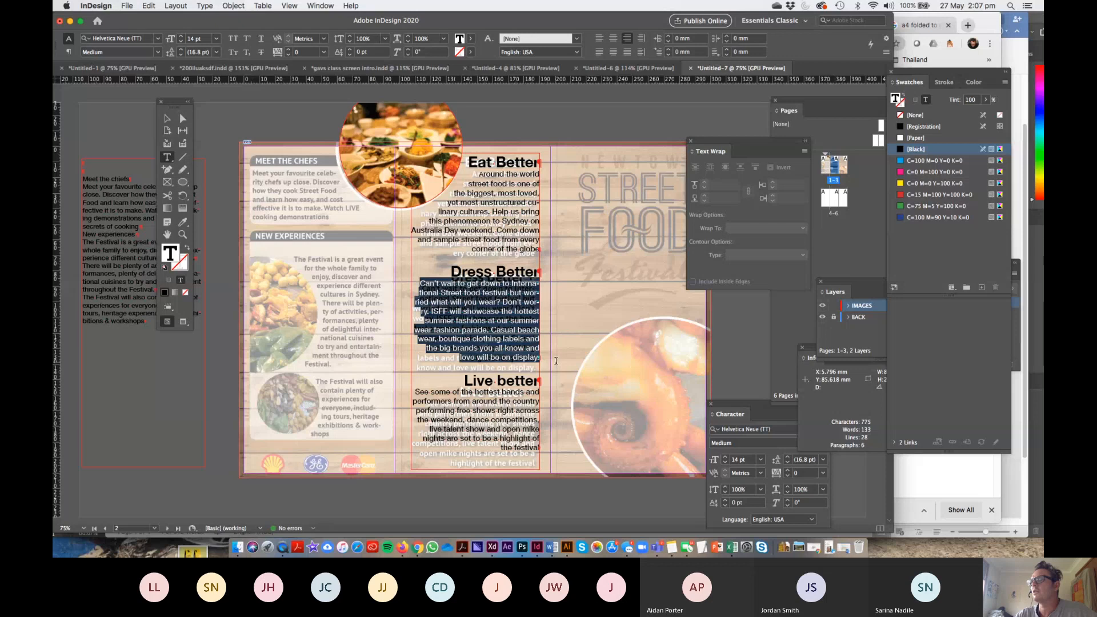
{"action": "left_click", "coordinate": [182, 221]}
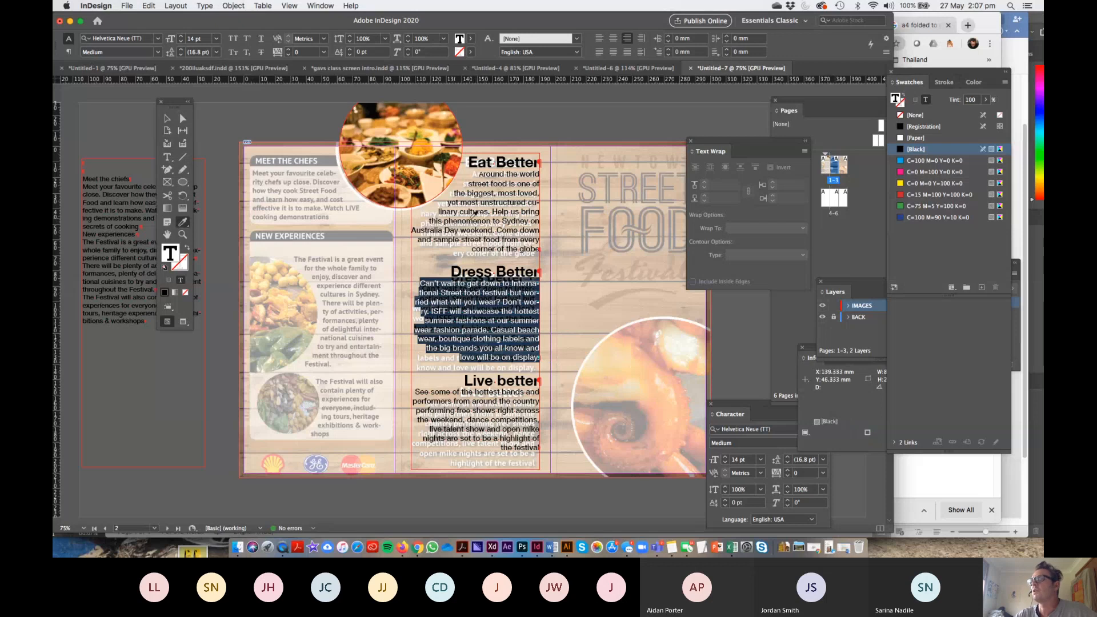
{"action": "left_click", "coordinate": [474, 213]}
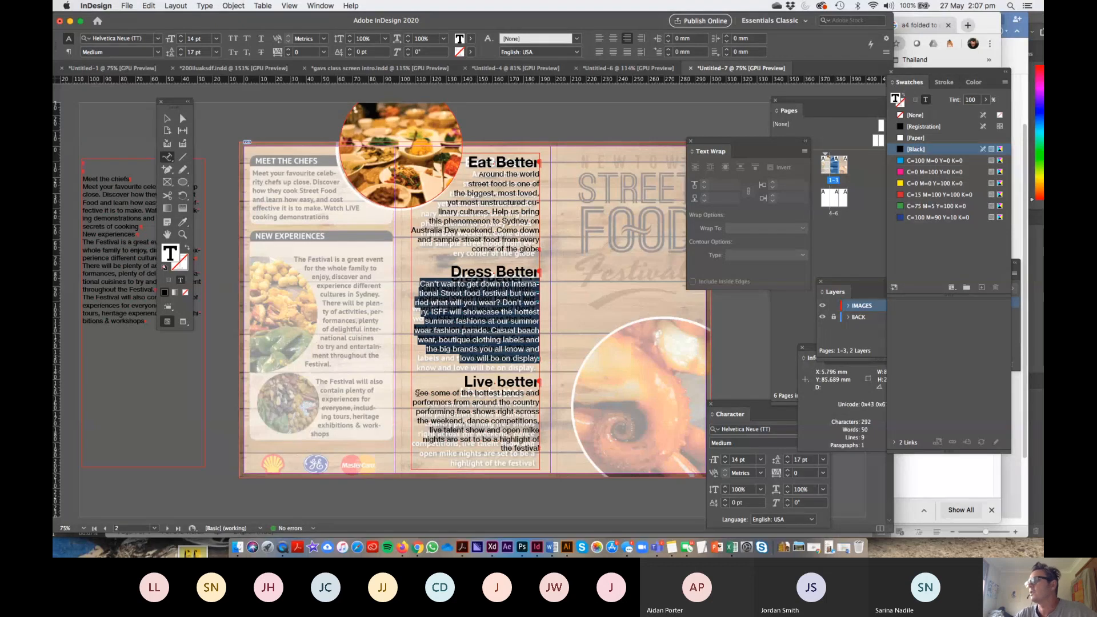
{"action": "left_click_drag", "start_coordinate": [418, 393], "coordinate": [540, 448]}
{"action": "key", "text": "Escape"}
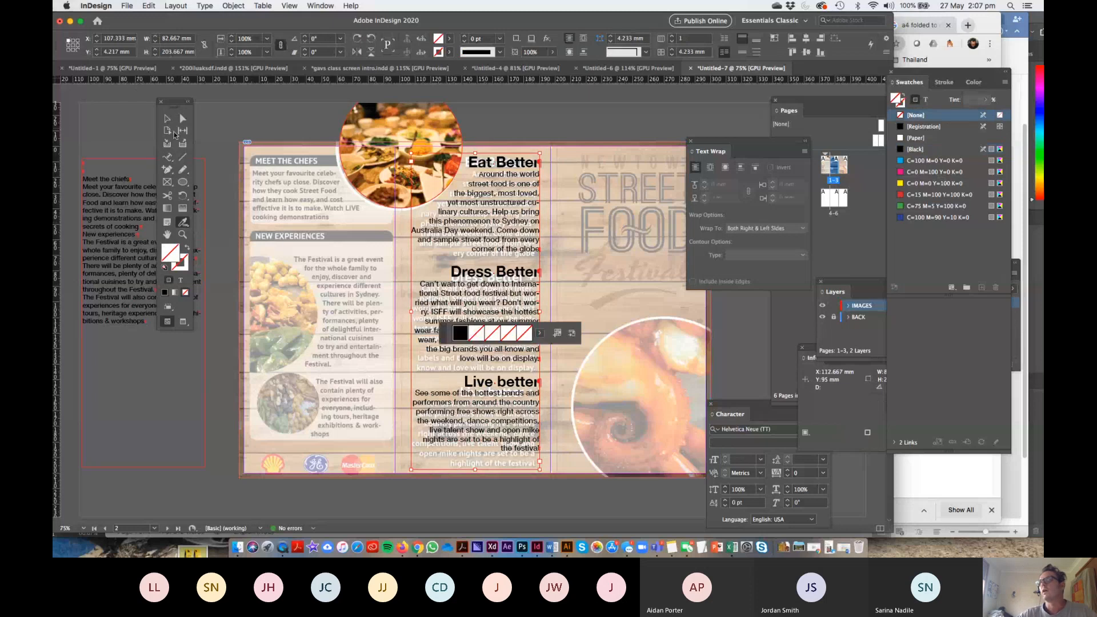
- Set the space after the Dress Better heading to 1 mm
{"action": "left_click", "coordinate": [168, 158]}
{"action": "left_click", "coordinate": [207, 169]}
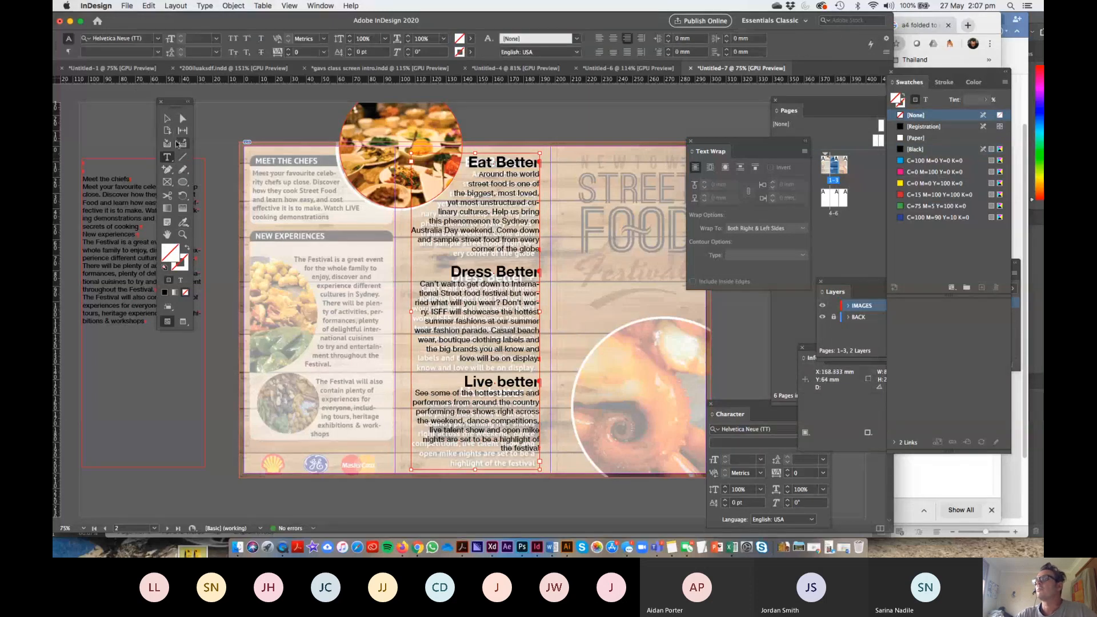
{"action": "left_click_drag", "start_coordinate": [496, 272], "coordinate": [468, 272]}
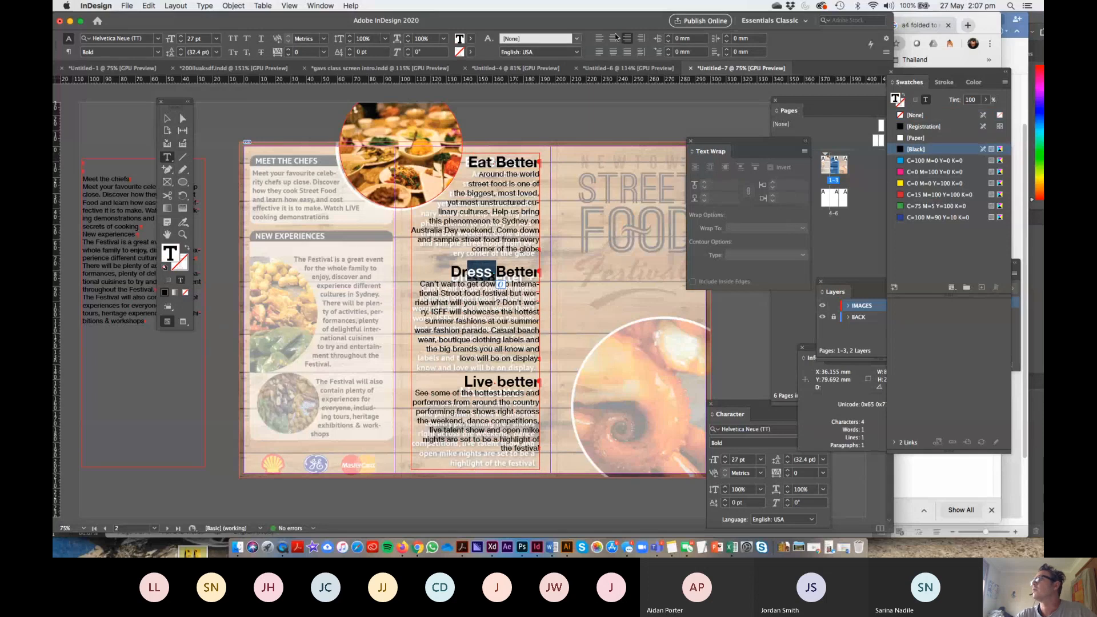
{"action": "left_click", "coordinate": [69, 52]}
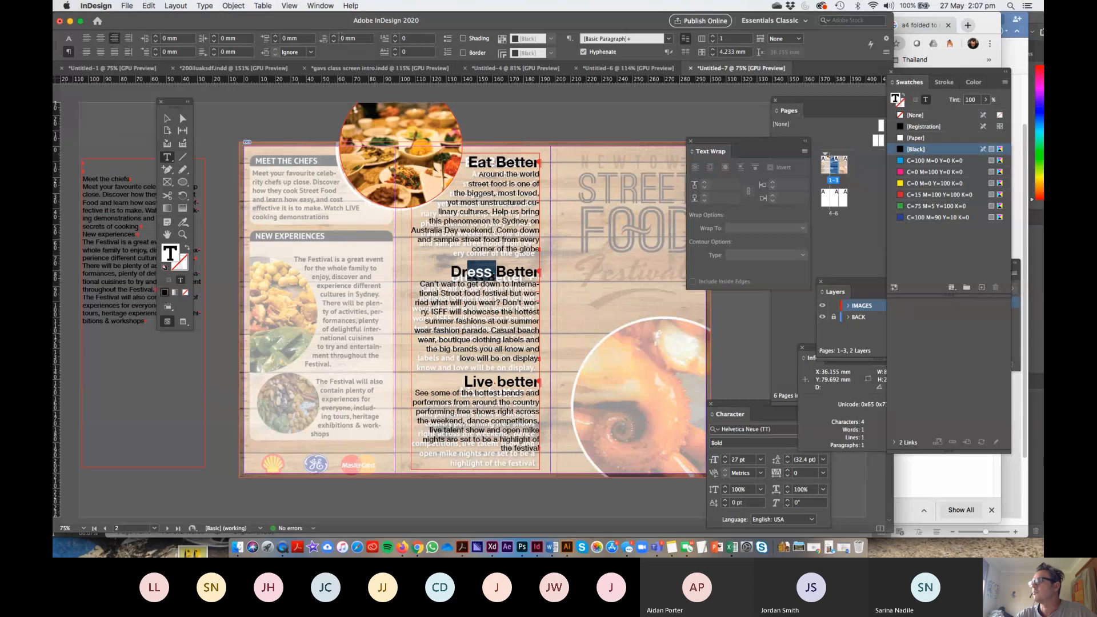
{"action": "left_click", "coordinate": [333, 36]}
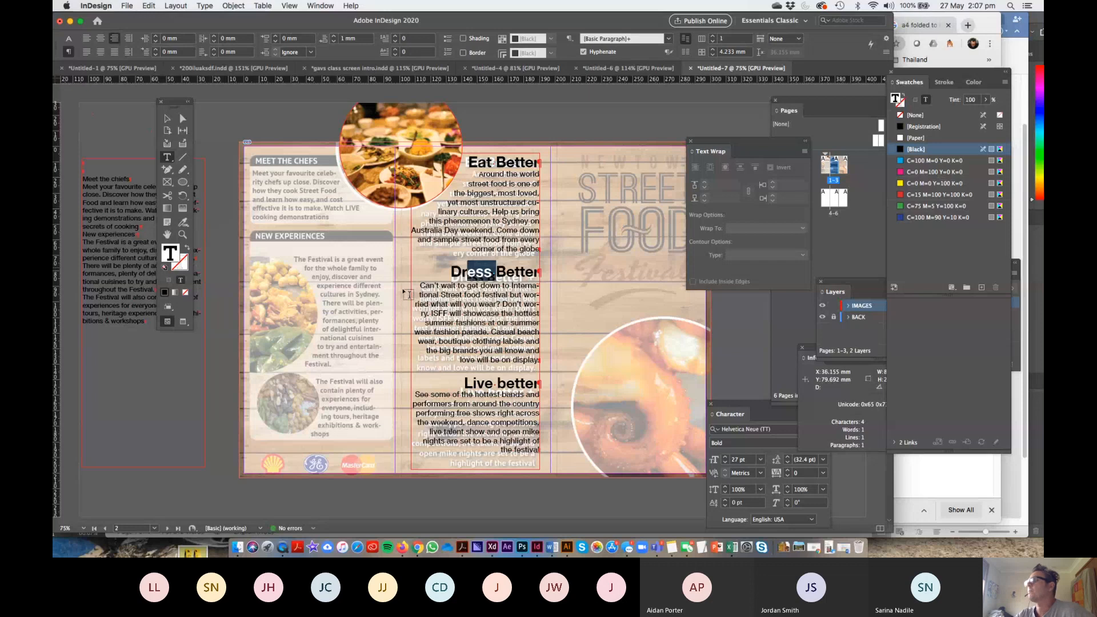
- Draw a text frame about 88 by 11 mm over the sample's grey NEW EXPERIENCES bar and enter NEW EXPERIENCES in it
{"action": "left_click", "coordinate": [166, 118]}
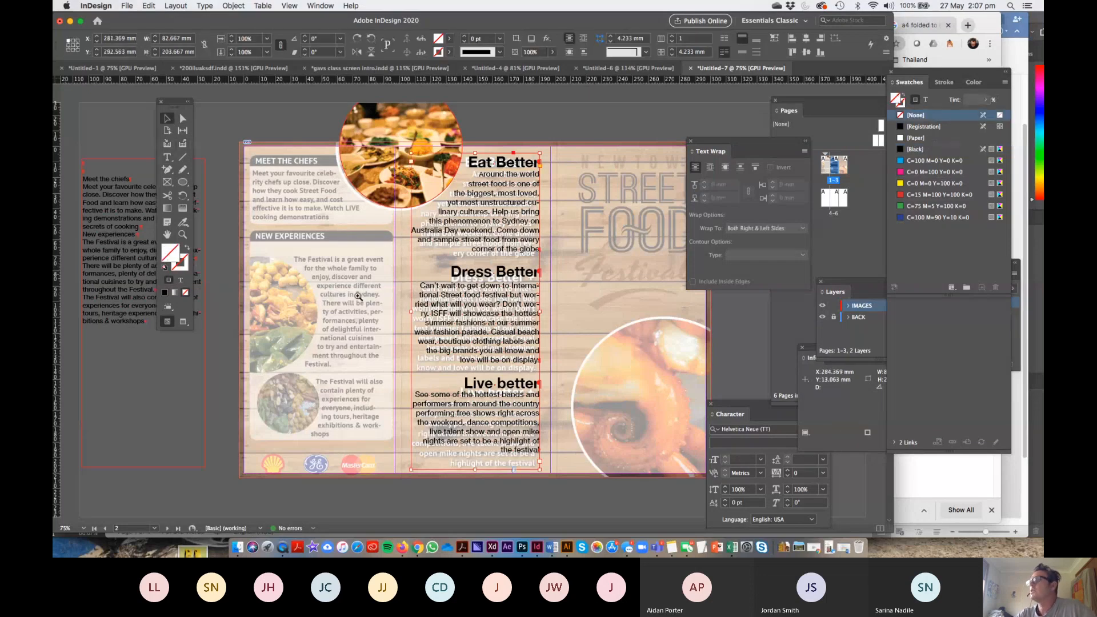
{"action": "left_click", "coordinate": [377, 303], "text": "super"}
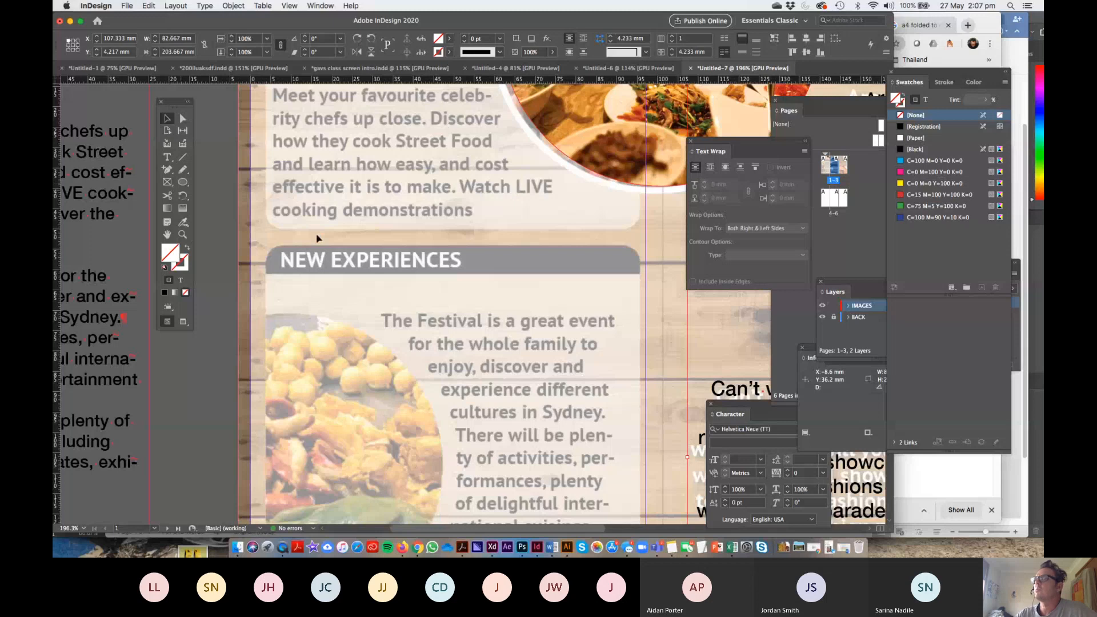
{"action": "key", "text": "t"}
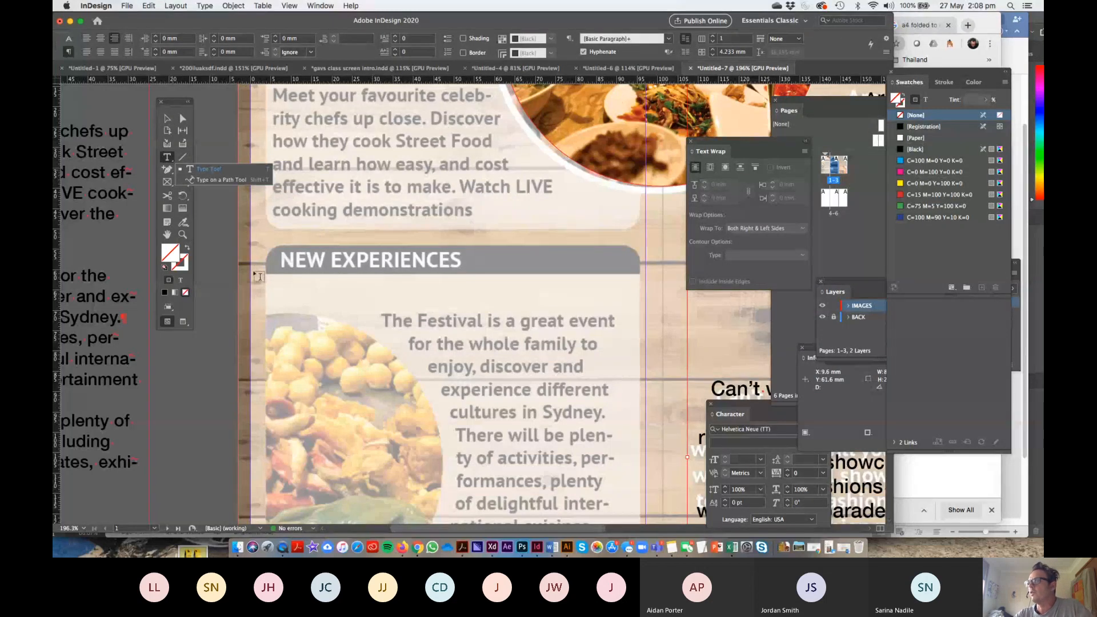
{"action": "left_click_drag", "start_coordinate": [280, 250], "coordinate": [639, 295]}
{"action": "type", "text": "NEW EX[EROC"}
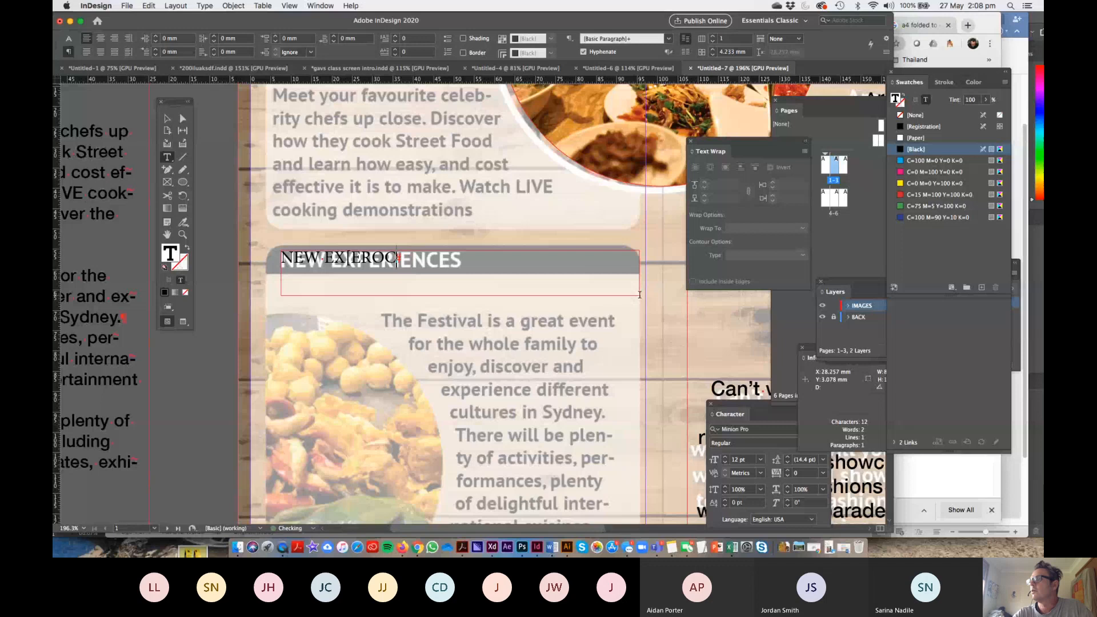
{"action": "key", "text": "BackSpace"}
{"action": "key", "text": "BackSpace"}
{"action": "key", "text": "BackSpace"}
{"action": "key", "text": "BackSpace"}
{"action": "key", "text": "BackSpace"}
{"action": "type", "text": "PERIENCES"}
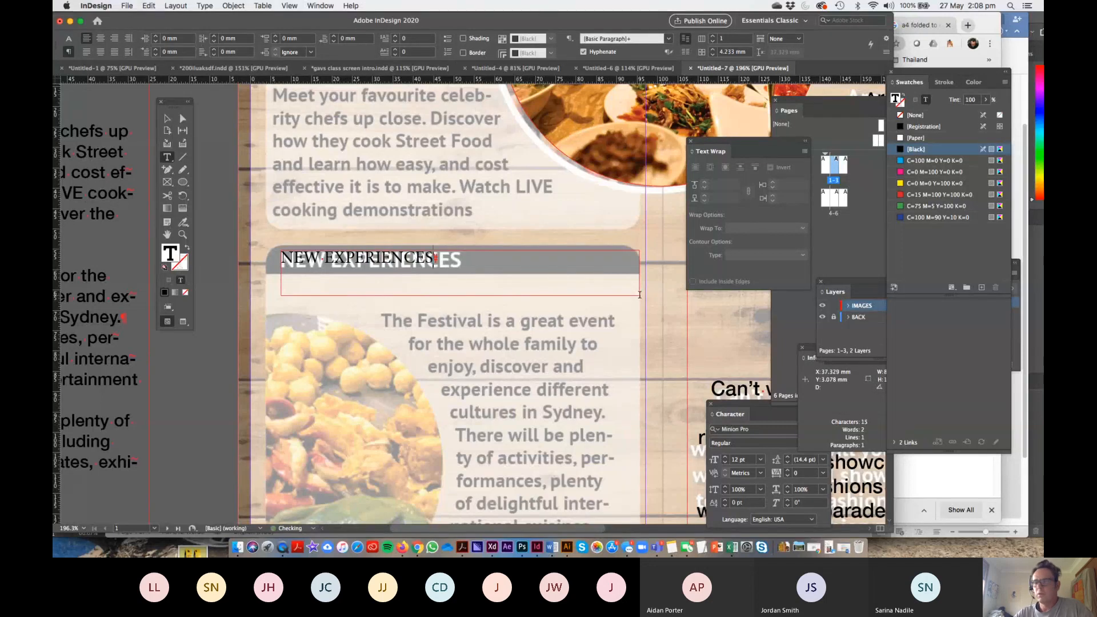
- Apply the 14 pt Helvetica Neue Medium body formatting with 17 pt leading to the NEW EXPERIENCES heading using the Eyedropper tool
{"action": "key", "text": "super+a"}
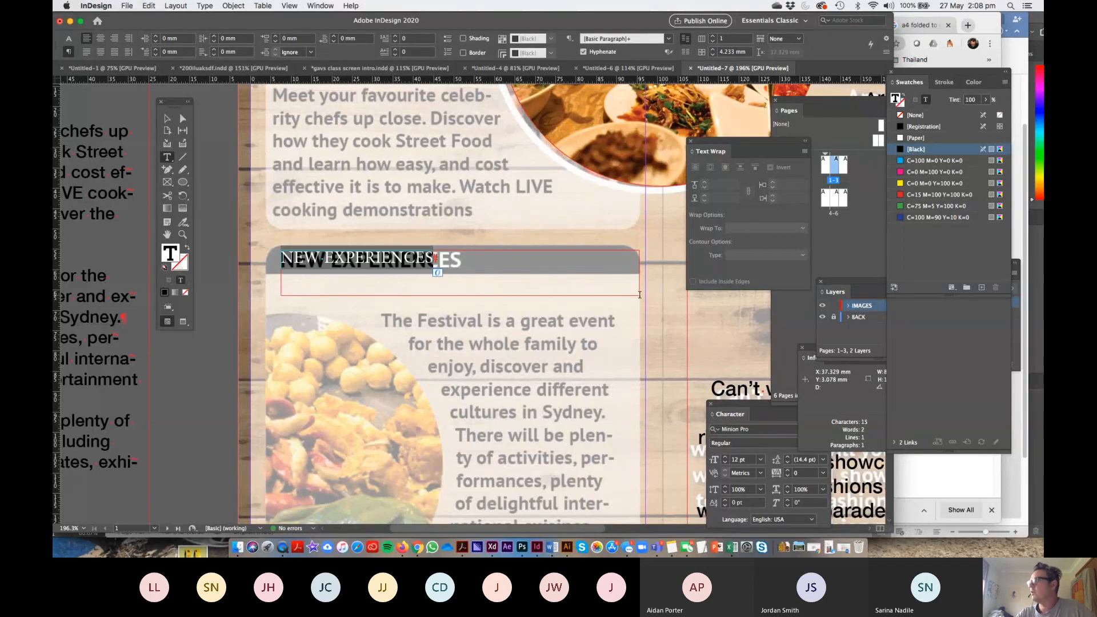
{"action": "key", "text": "Escape"}
{"action": "left_click", "coordinate": [182, 223]}
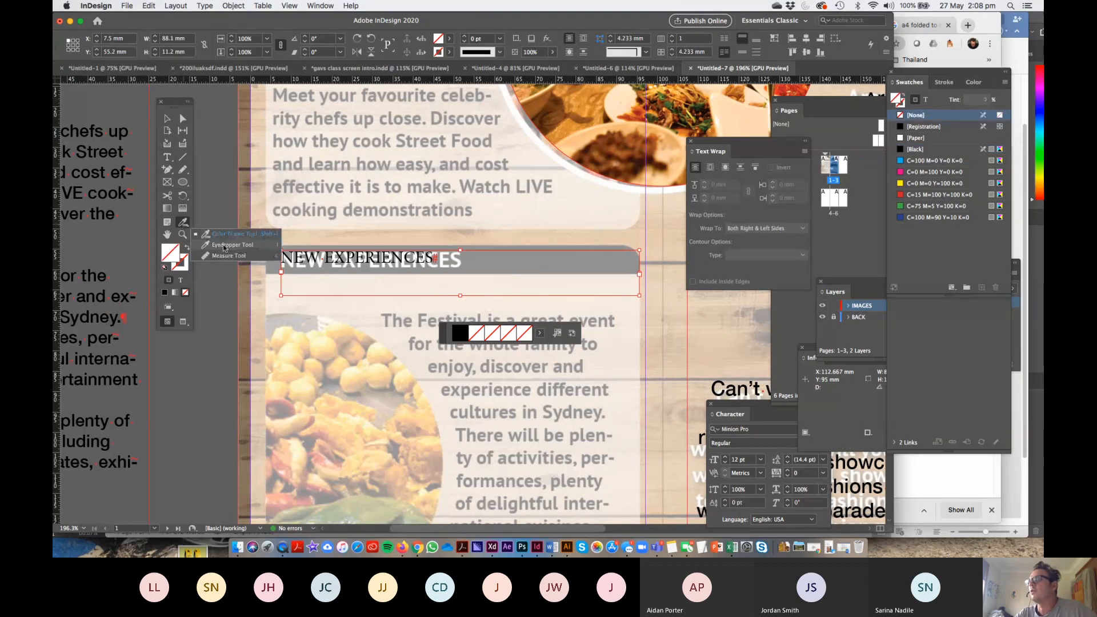
{"action": "key", "text": "t"}
{"action": "left_click", "coordinate": [361, 260]}
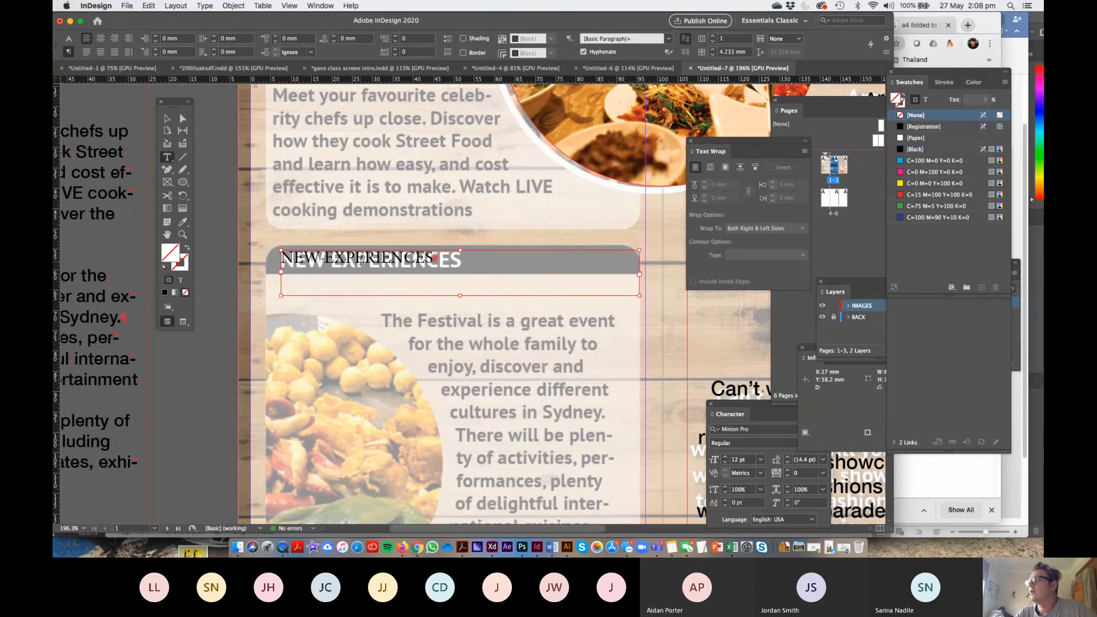
{"action": "key", "text": "super+a"}
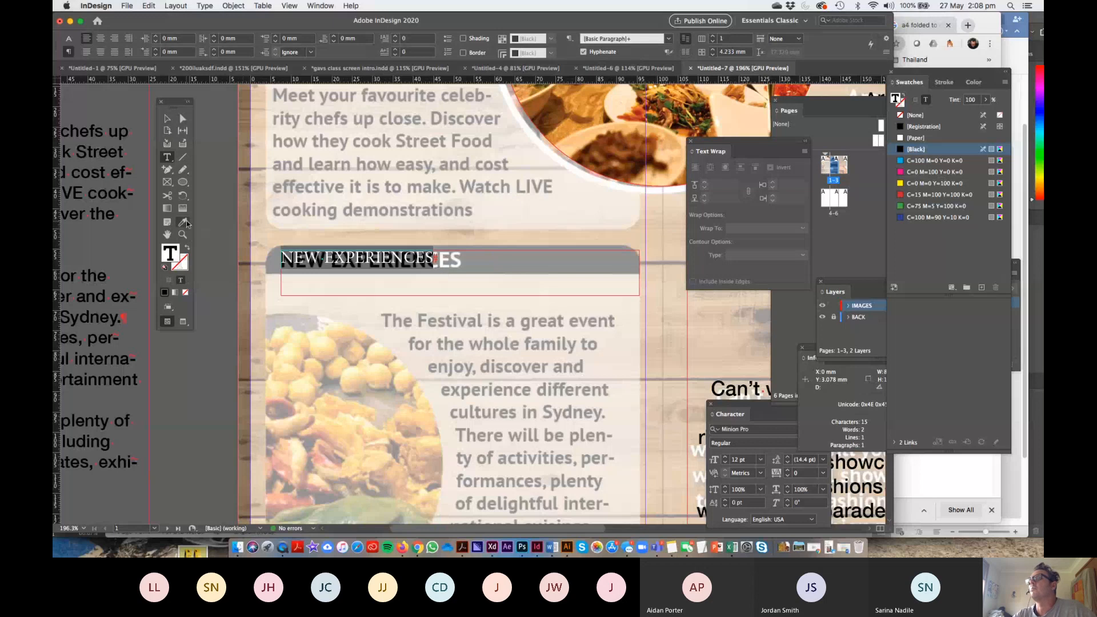
{"action": "left_click", "coordinate": [185, 223]}
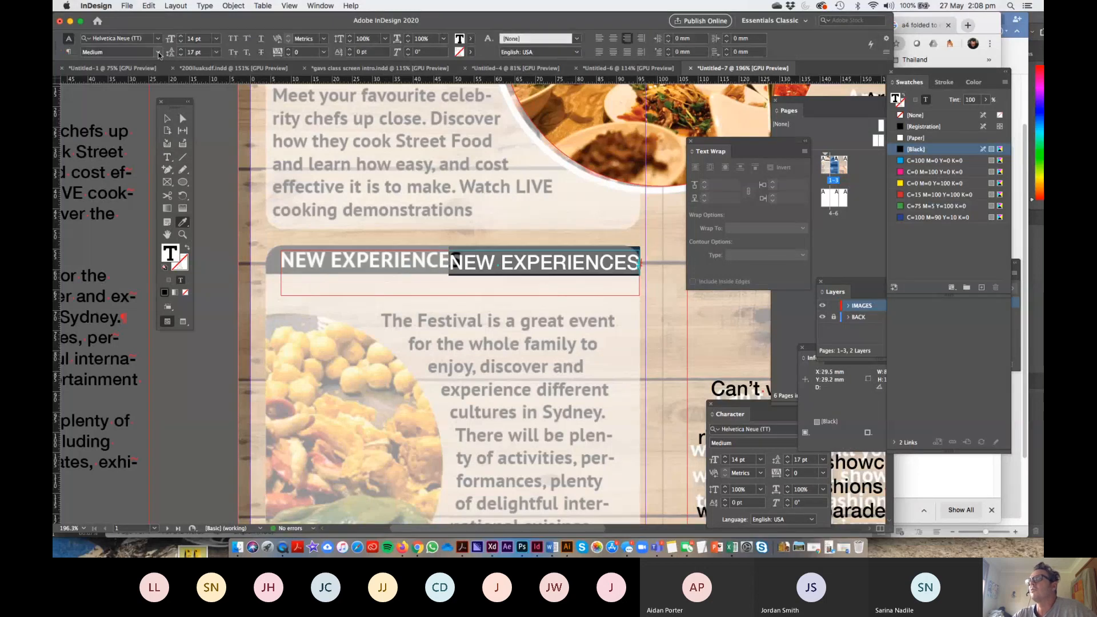
- Set the NEW EXPERIENCES heading to Bold and nudge its text frame up to align with the sample's heading
{"action": "left_click", "coordinate": [158, 52]}
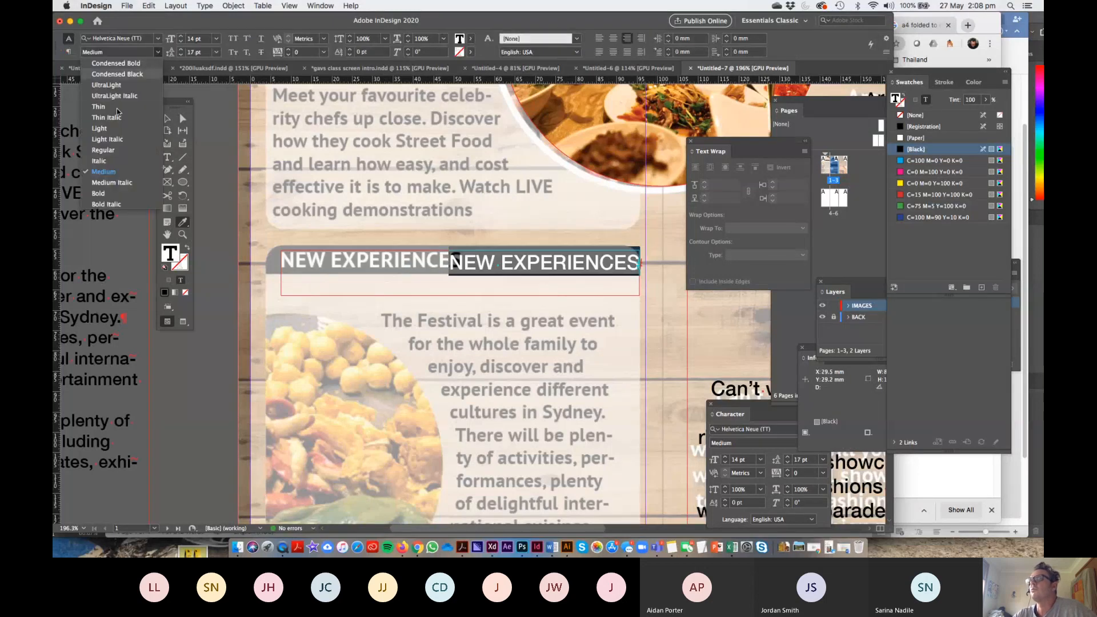
{"action": "left_click", "coordinate": [107, 192]}
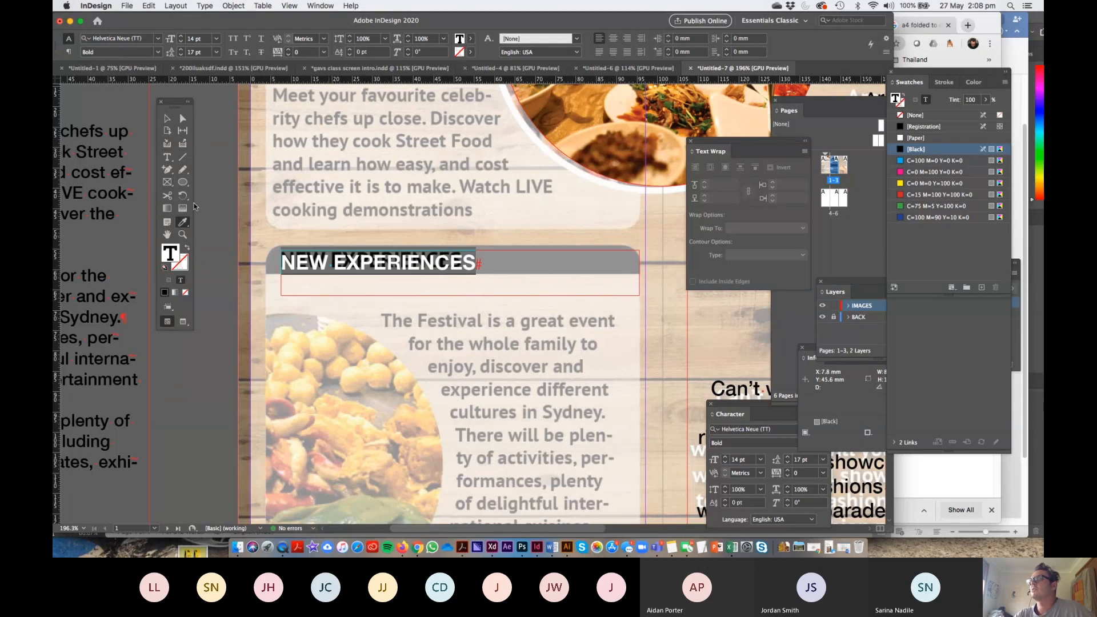
{"action": "left_click", "coordinate": [172, 120]}
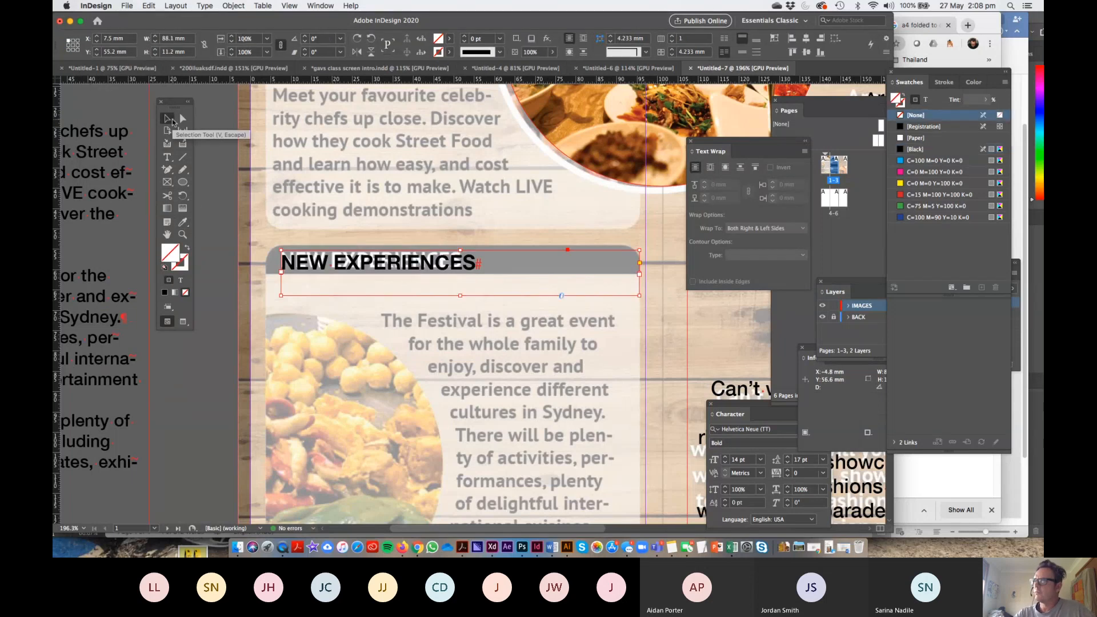
{"action": "left_click_drag", "start_coordinate": [381, 269], "coordinate": [381, 266]}
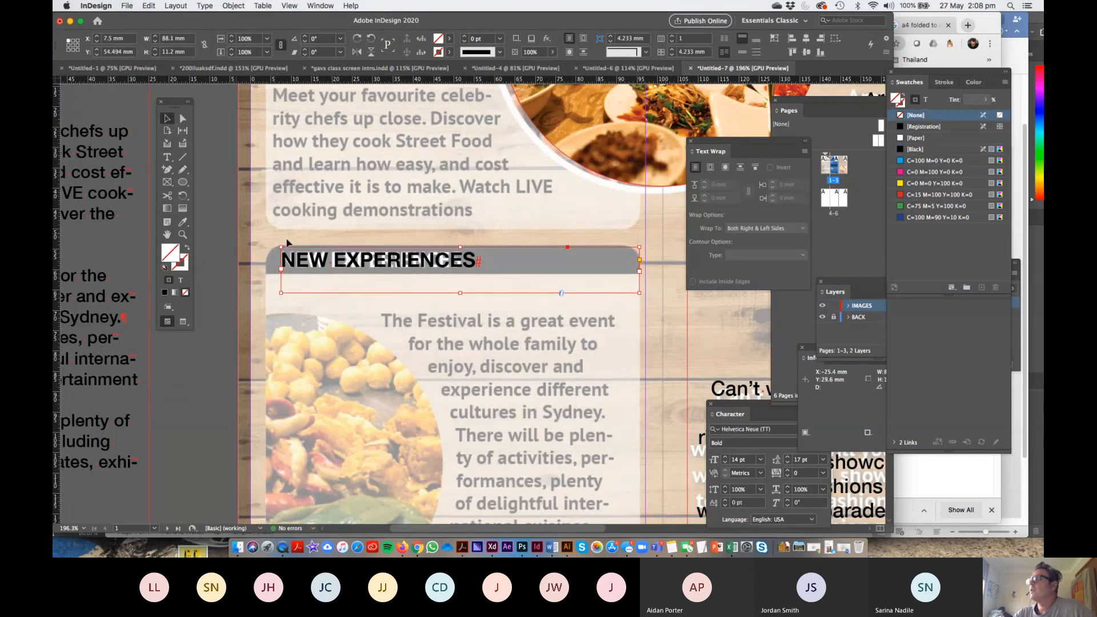
- Reduce the horizontal scale of the word EXPERIENCES in the heading to 90%
{"action": "double_click", "coordinate": [380, 261]}
{"action": "double_click", "coordinate": [380, 261]}
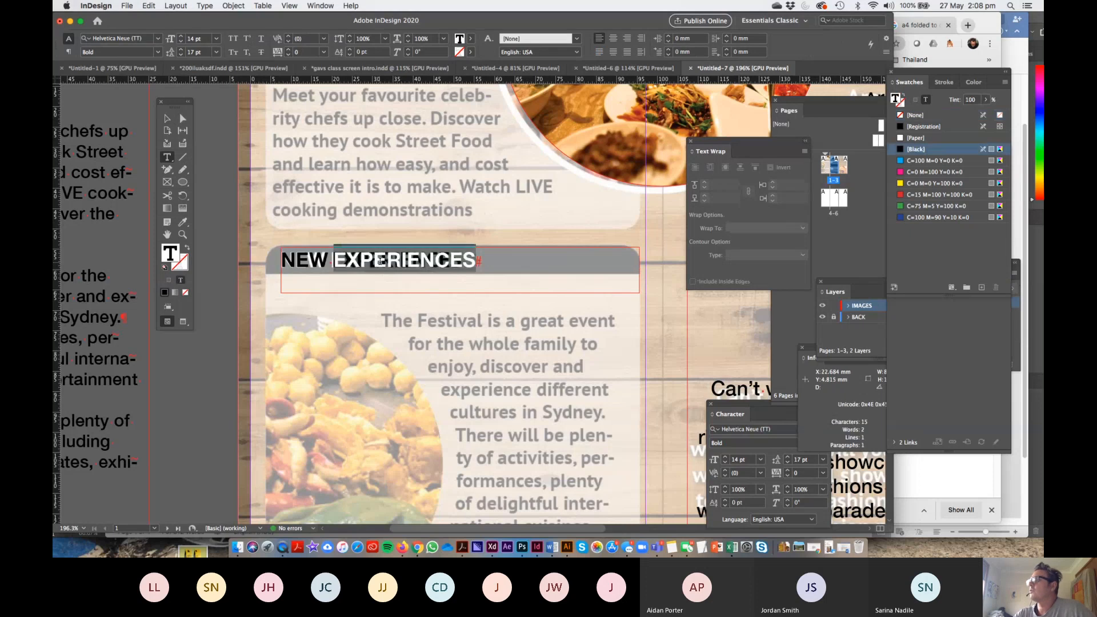
{"action": "left_click", "coordinate": [408, 41]}
{"action": "left_click", "coordinate": [409, 42]}
{"action": "left_click", "coordinate": [408, 41]}
{"action": "left_click", "coordinate": [408, 41]}
{"action": "left_click", "coordinate": [408, 41]}
{"action": "left_click", "coordinate": [408, 41]}
{"action": "left_click", "coordinate": [408, 41]}
{"action": "left_click", "coordinate": [408, 41]}
{"action": "left_click", "coordinate": [408, 41]}
{"action": "left_click", "coordinate": [408, 41]}
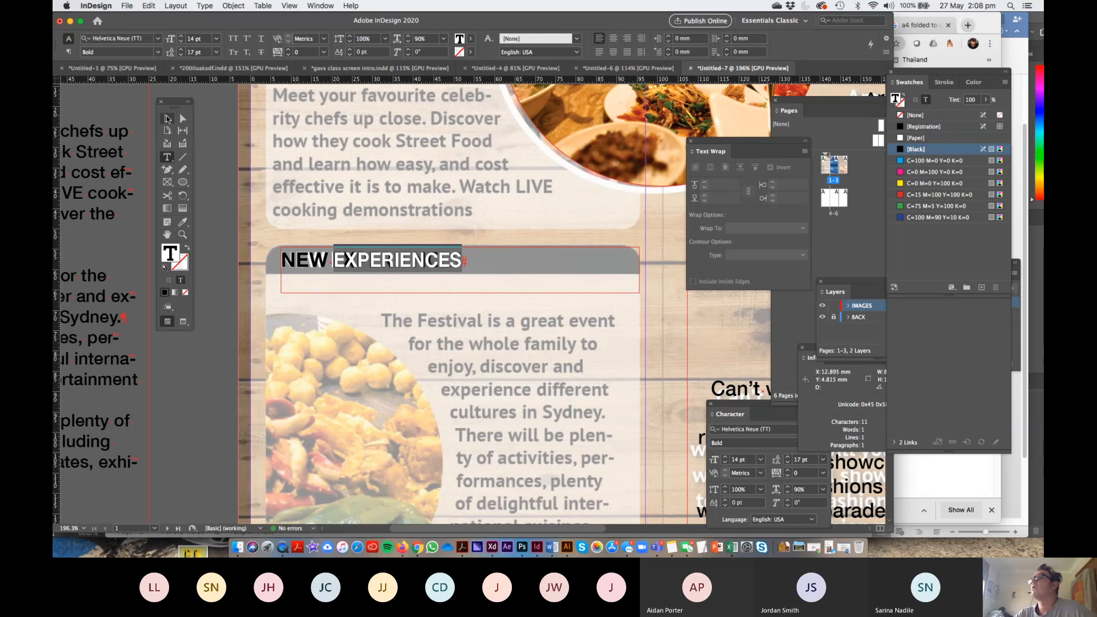
{"action": "left_click", "coordinate": [167, 118]}
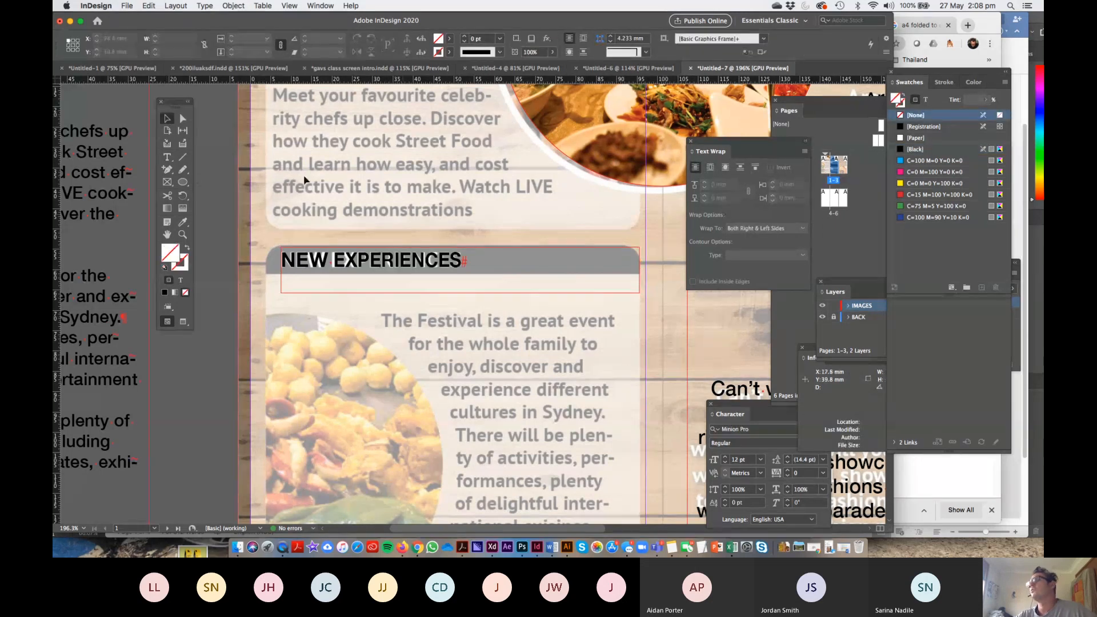
- Draw a rectangle about 91.6 by 7.2 mm over the sample's grey NEW EXPERIENCES bar and fill it with Black
{"action": "left_click_drag", "start_coordinate": [179, 186], "coordinate": [215, 200]}
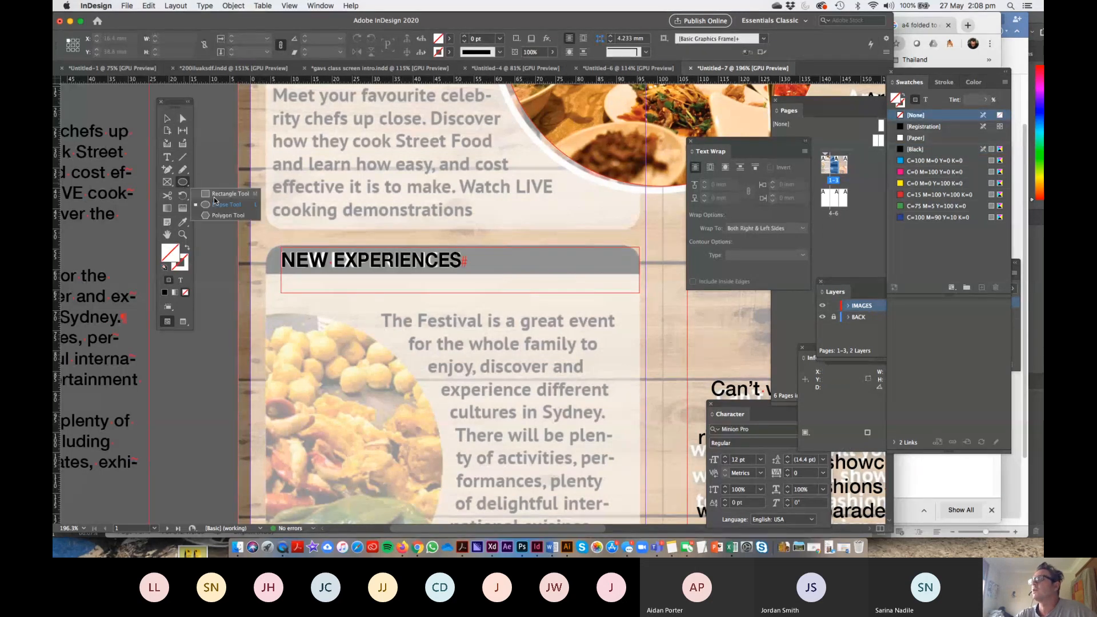
{"action": "left_click", "coordinate": [215, 194]}
{"action": "left_click_drag", "start_coordinate": [269, 274], "coordinate": [639, 246]}
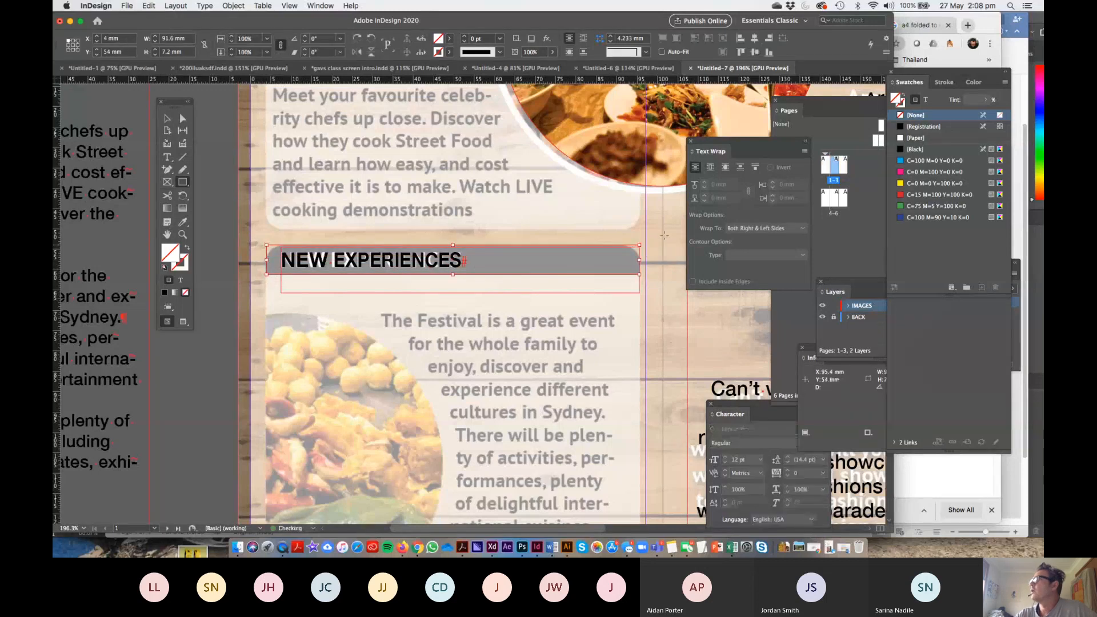
{"action": "left_click", "coordinate": [916, 149]}
{"action": "left_click", "coordinate": [167, 118]}
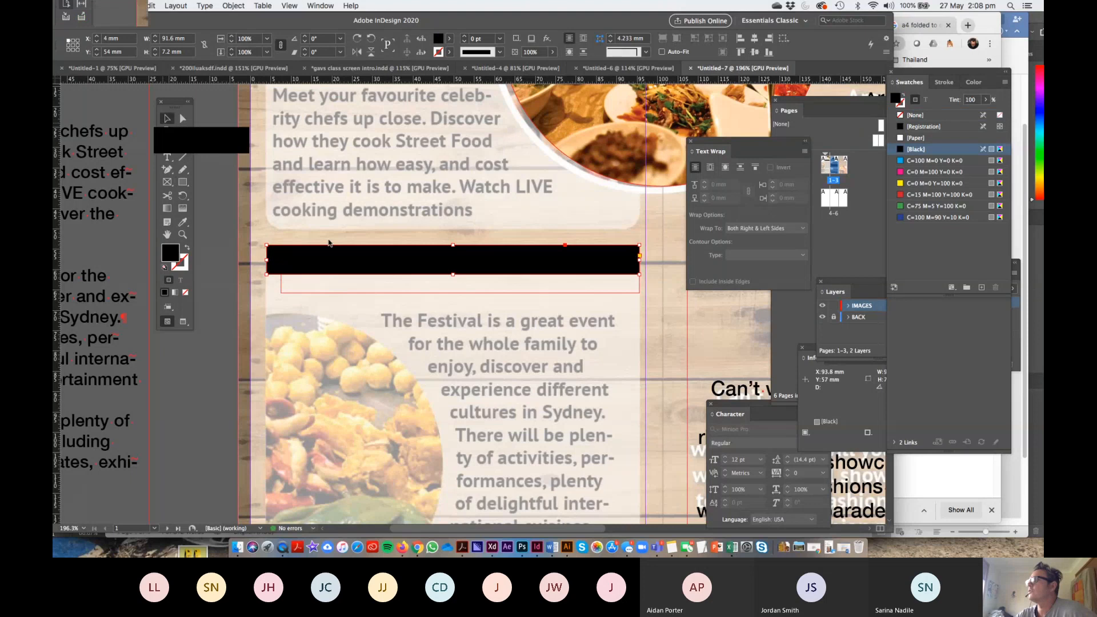
- Round only the two upper corners of the black bar to match the sample, leaving its lower corners square
{"action": "left_click", "coordinate": [639, 256]}
{"action": "left_click_drag", "start_coordinate": [639, 246], "coordinate": [590, 249]}
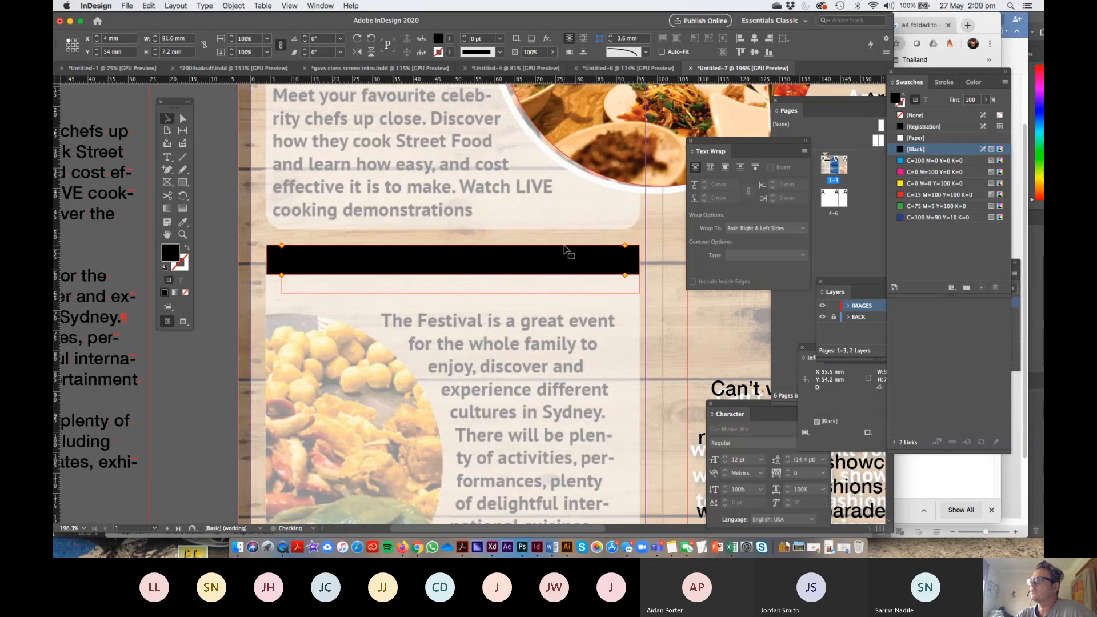
{"action": "key", "text": "super+z"}
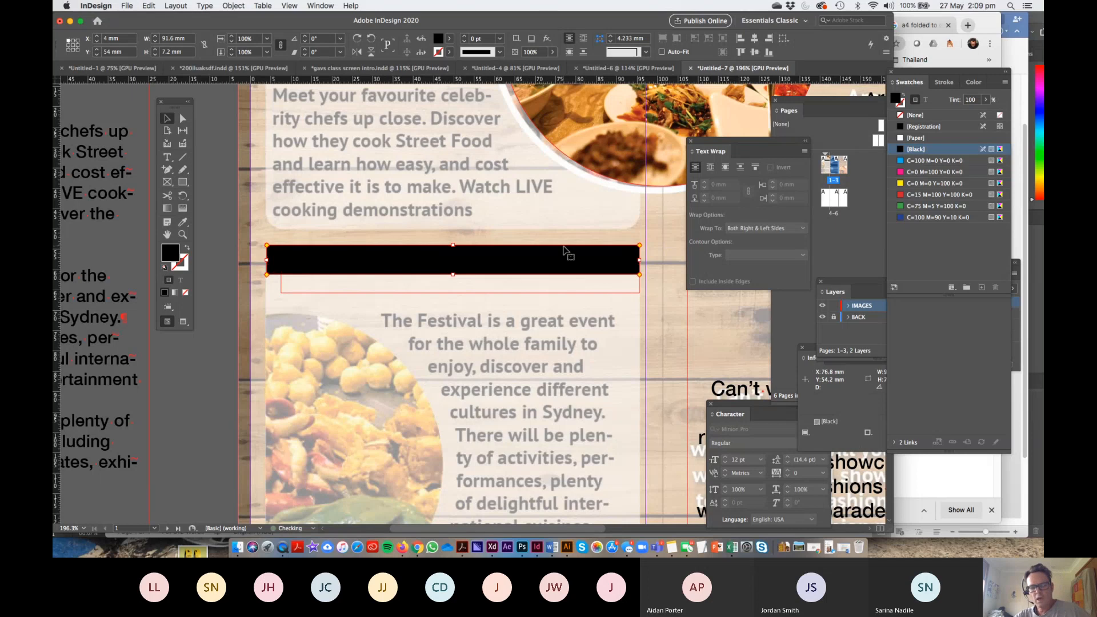
{"action": "left_click_drag", "start_coordinate": [639, 245], "coordinate": [603, 248]}
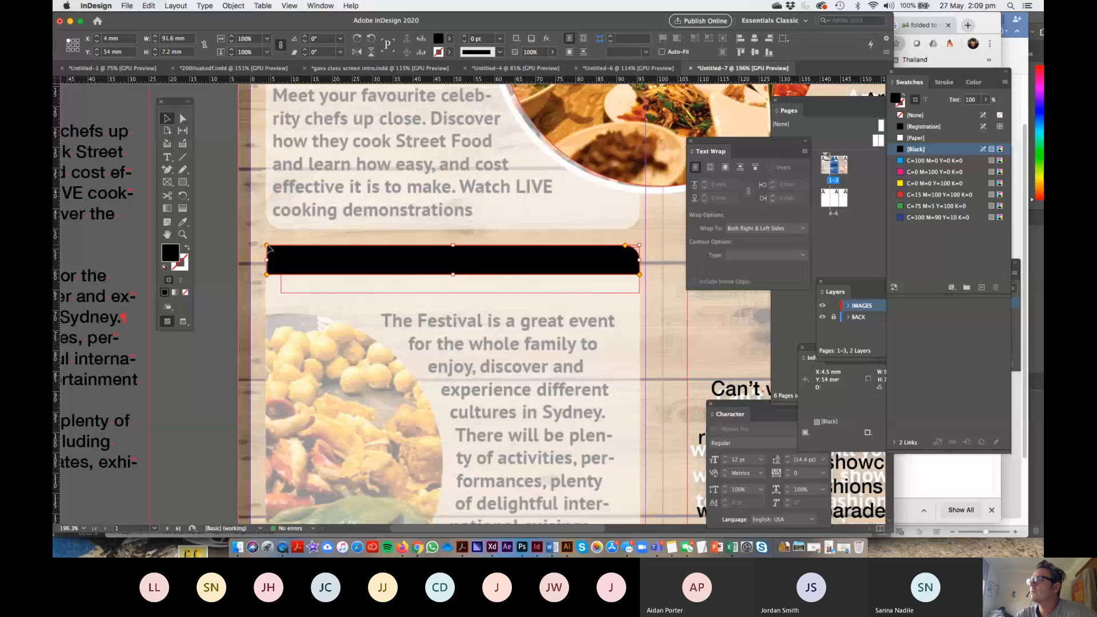
{"action": "left_click_drag", "start_coordinate": [267, 246], "coordinate": [300, 248]}
- Try individual corner rounding on a temporary red rectangle about 73.5 by 75.4 mm and delete it
{"action": "left_click", "coordinate": [182, 183]}
{"action": "mouse_move", "coordinate": [305, 128]}
{"action": "left_mouse_down"}
{"action": "mouse_move", "coordinate": [524, 288]}
{"action": "mouse_move", "coordinate": [605, 435]}
{"action": "left_mouse_up"}
{"action": "left_click", "coordinate": [937, 194]}
{"action": "left_click", "coordinate": [167, 118]}
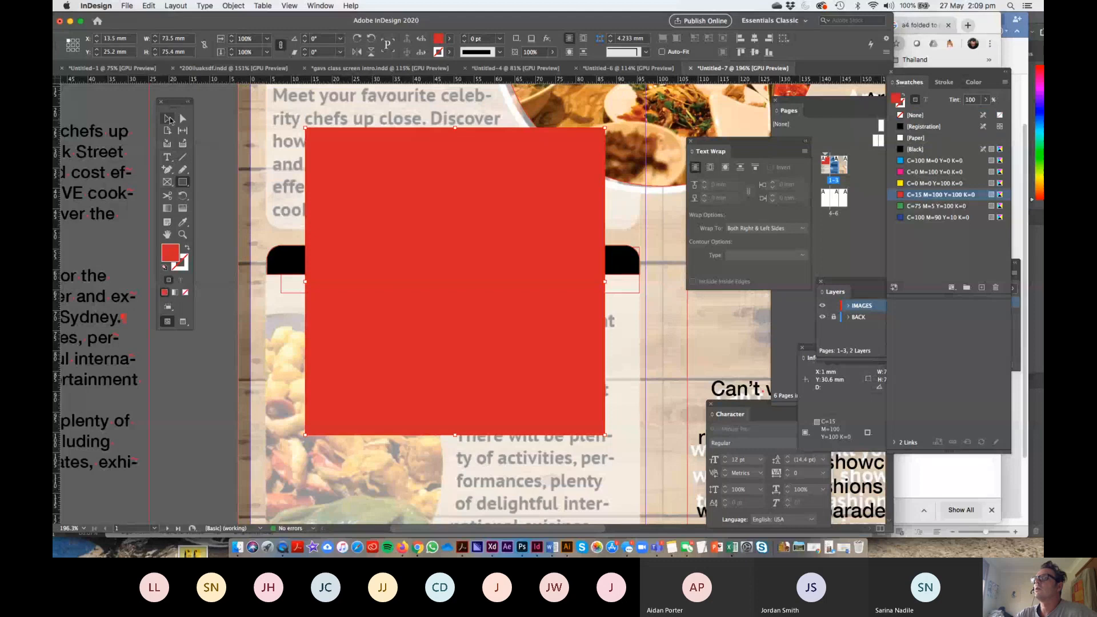
{"action": "left_click_drag", "start_coordinate": [425, 184], "coordinate": [392, 182]}
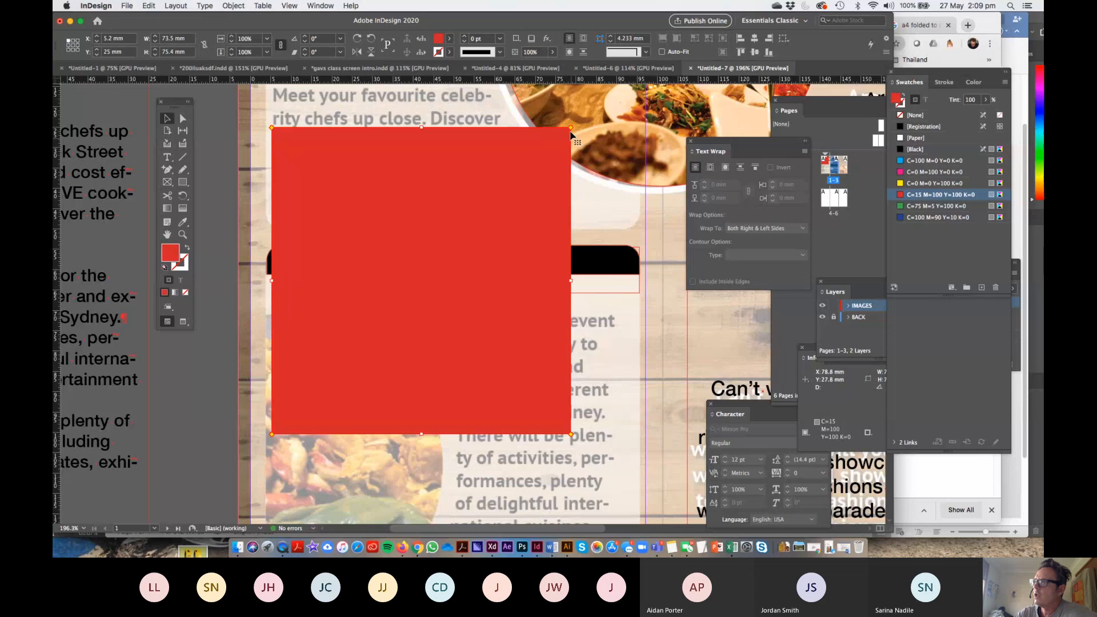
{"action": "left_click_drag", "start_coordinate": [571, 128], "coordinate": [598, 137]}
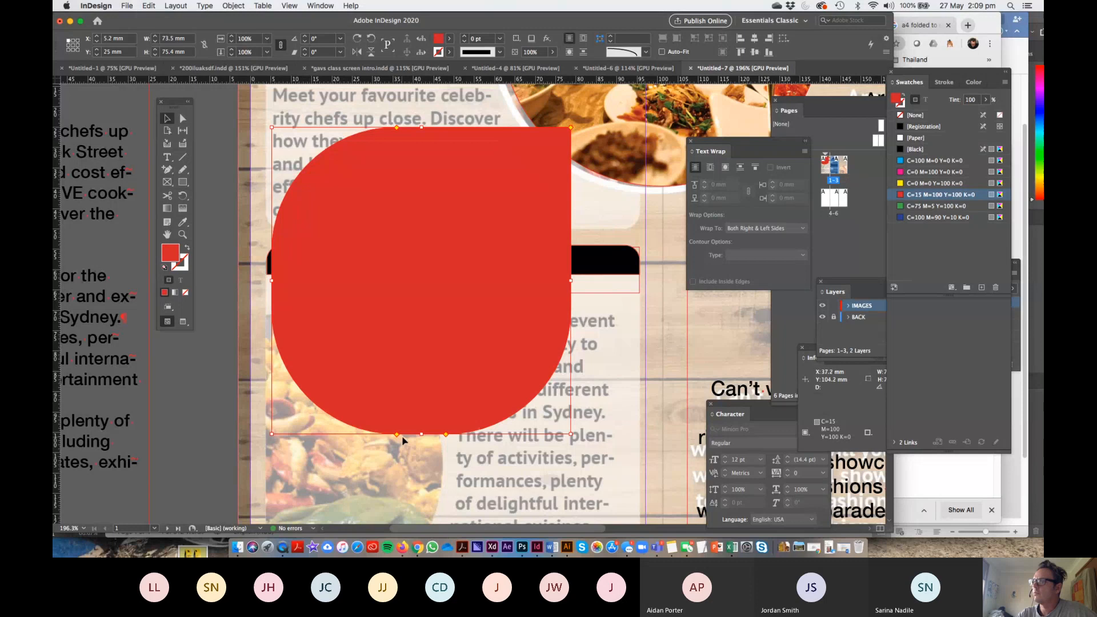
{"action": "left_click_drag", "start_coordinate": [397, 436], "coordinate": [218, 433]}
{"action": "key", "text": "Delete"}
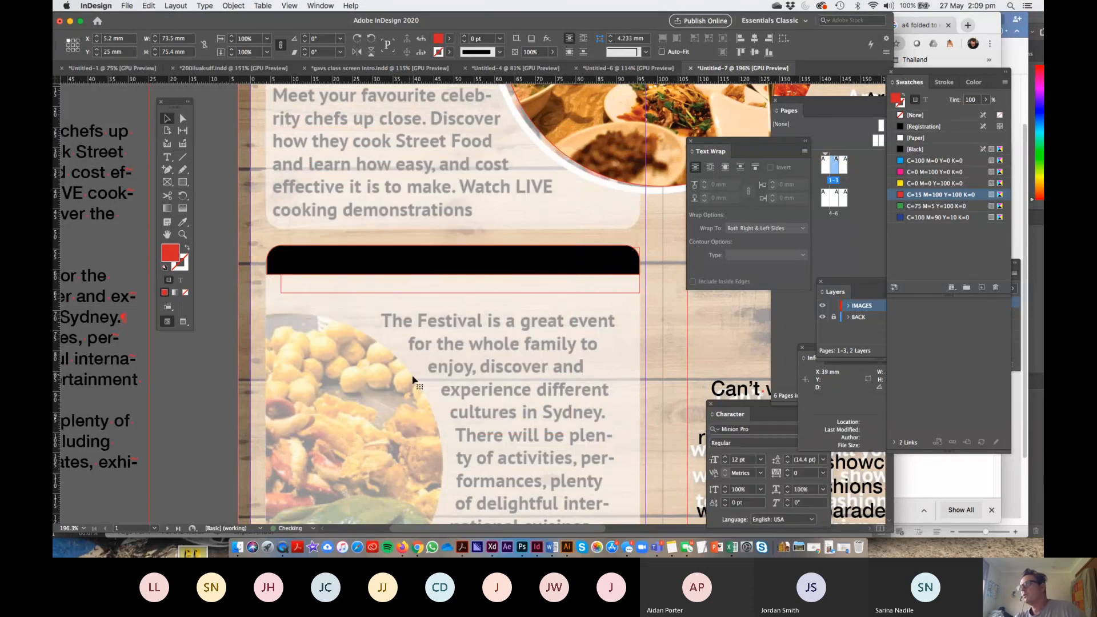
- Arrange the black bar behind the NEW EXPERIENCES text frame
{"action": "left_click", "coordinate": [281, 255]}
{"action": "right_click", "coordinate": [281, 255]}
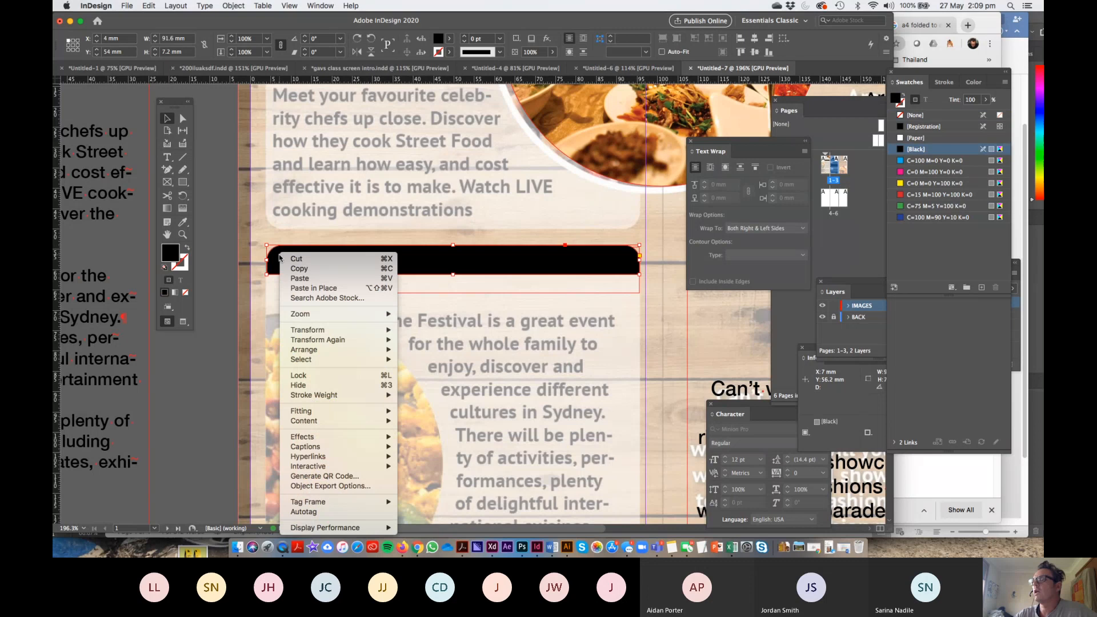
{"action": "left_click", "coordinate": [416, 362]}
{"action": "right_click", "coordinate": [308, 257]}
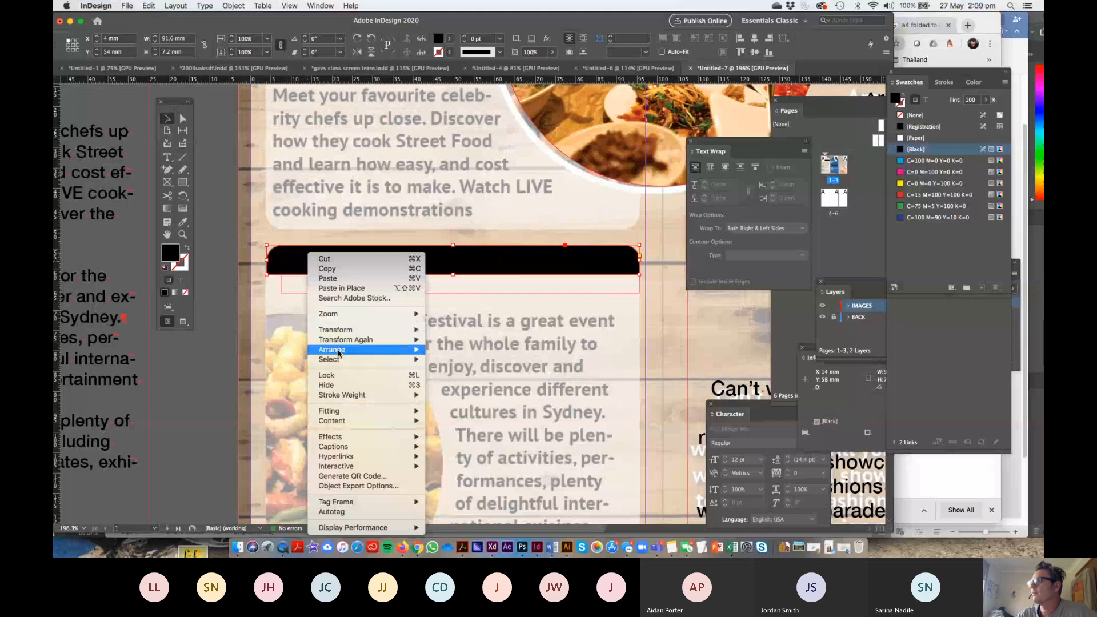
{"action": "mouse_move", "coordinate": [339, 353]}
{"action": "left_click", "coordinate": [445, 360]}
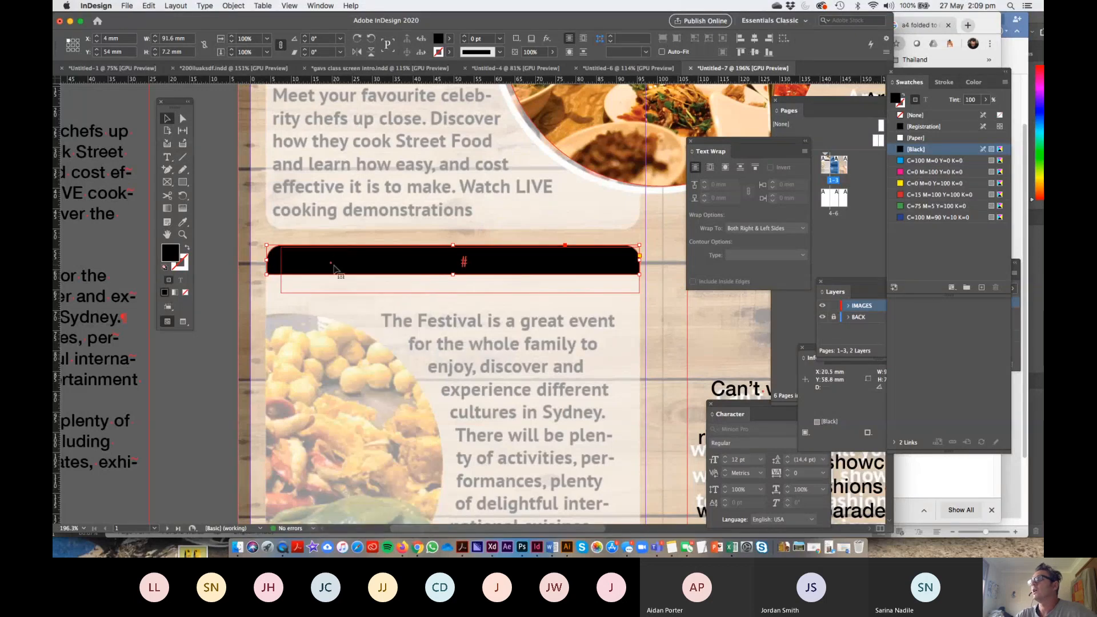
{"action": "left_click", "coordinate": [251, 207]}
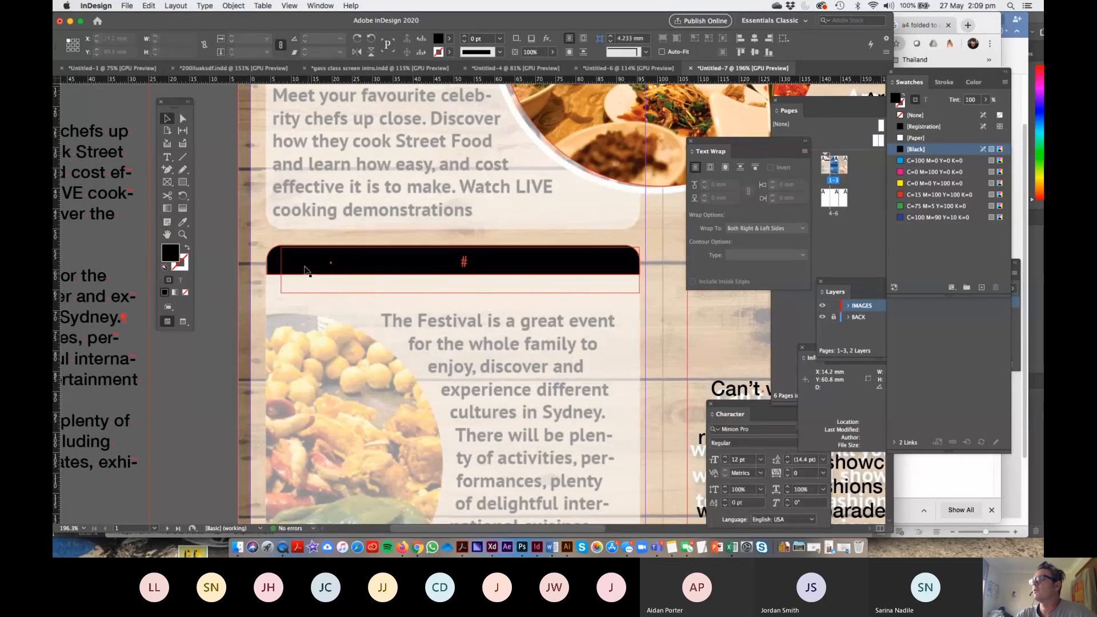
- Apply the Paper swatch to all of the NEW EXPERIENCES heading text
{"action": "double_click", "coordinate": [305, 270]}
{"action": "key", "text": "super+a"}
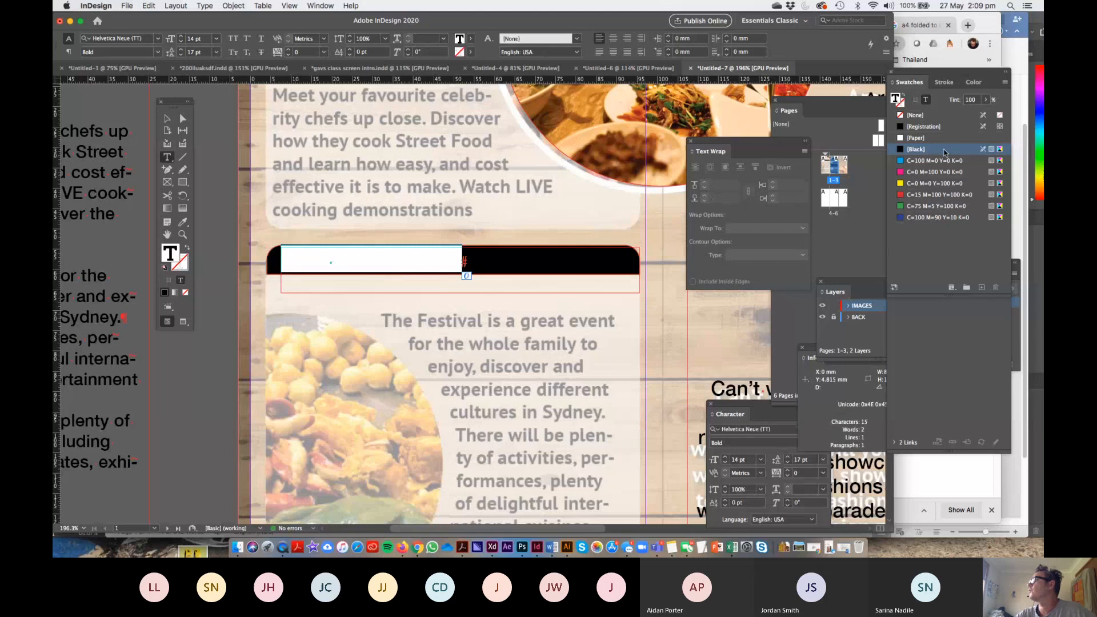
{"action": "left_click", "coordinate": [913, 138]}
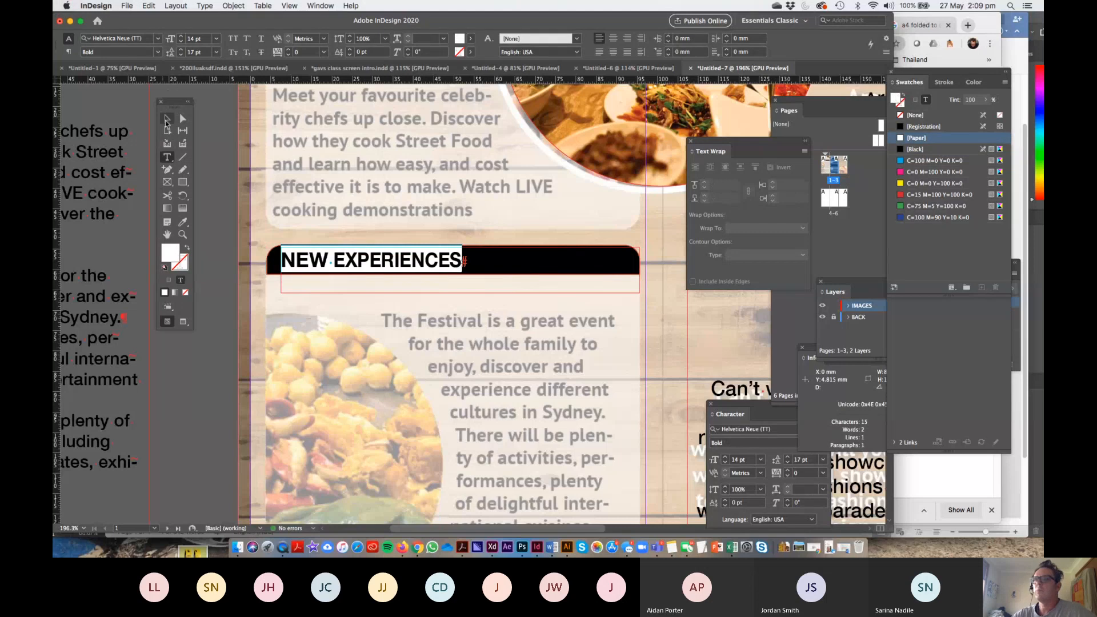
{"action": "left_click", "coordinate": [167, 121]}
- Select the heading frame together with its black bar and move both up over the sample's MEET THE CHEFS bar
{"action": "key", "text": "super+minus"}
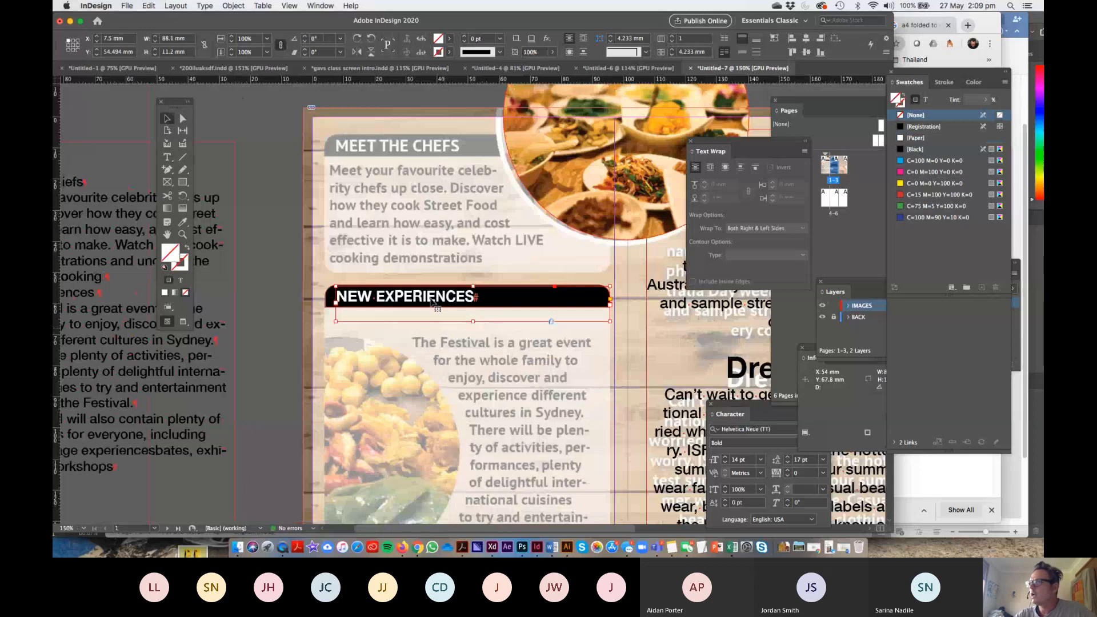
{"action": "left_click", "coordinate": [367, 299], "text": "shift"}
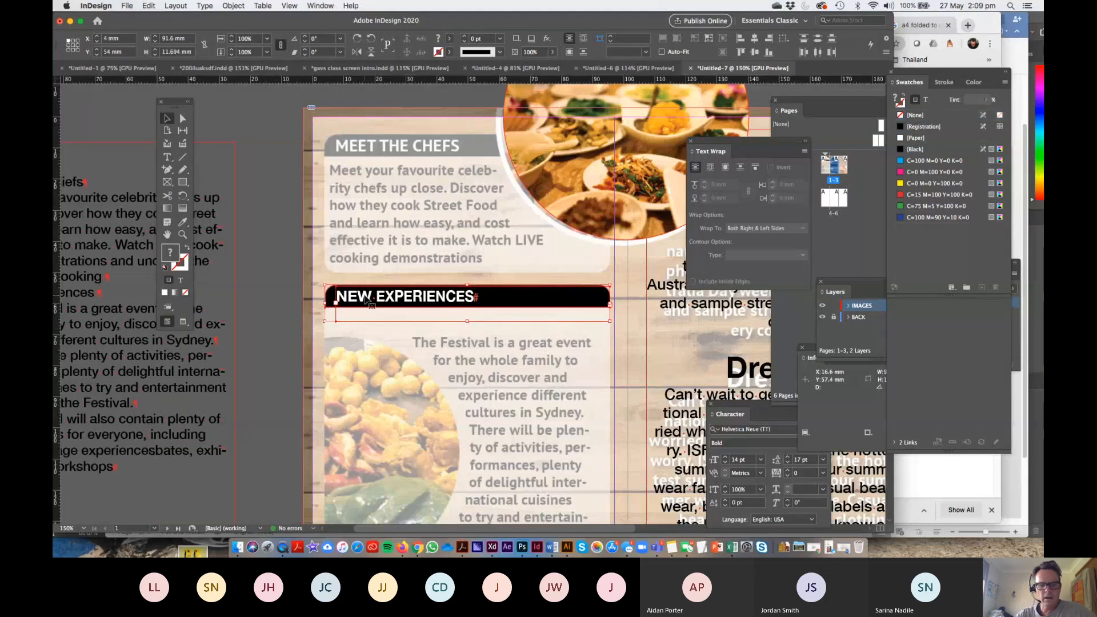
{"action": "left_click_drag", "start_coordinate": [368, 300], "coordinate": [370, 280]}
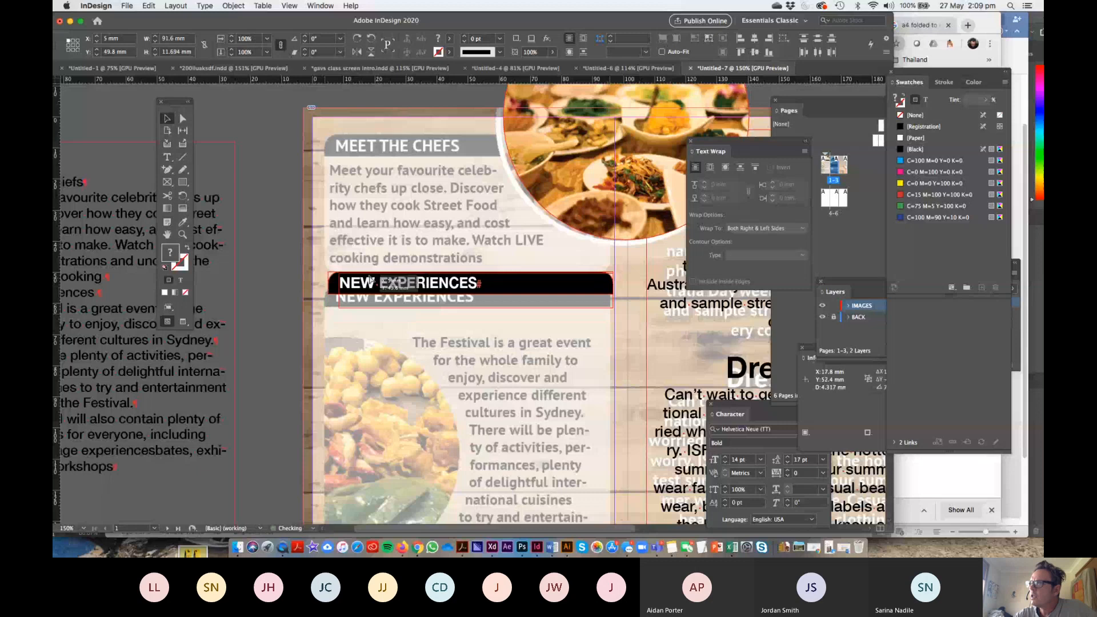
{"action": "left_click_drag", "start_coordinate": [370, 280], "coordinate": [375, 148]}
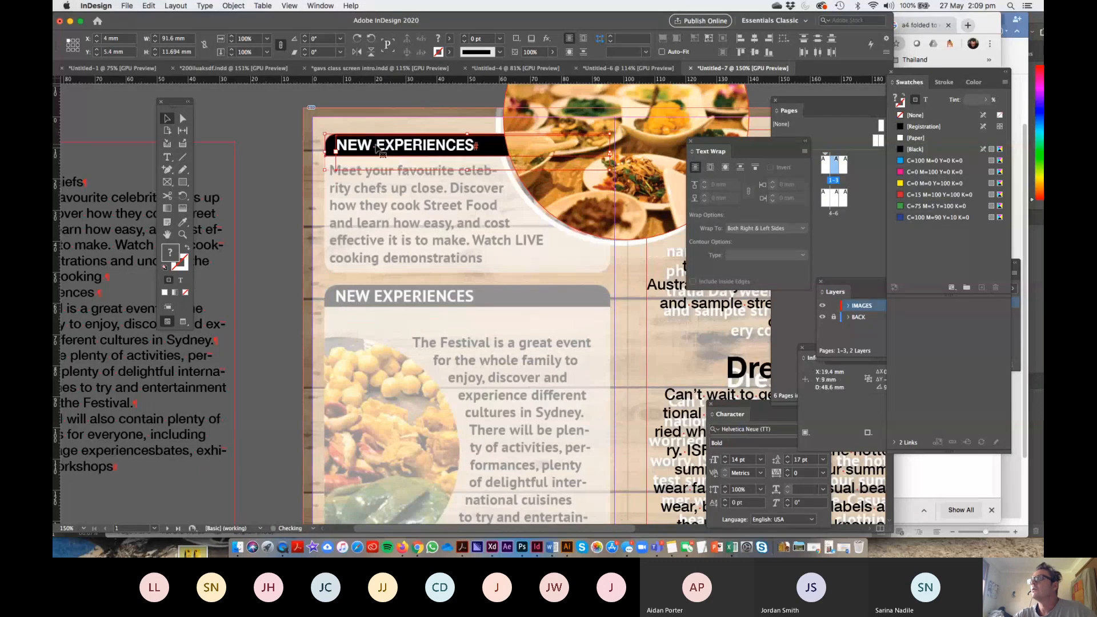
- Replace the text of the moved heading with MEET THE CHEF
{"action": "double_click", "coordinate": [377, 147]}
{"action": "key", "text": "super+a"}
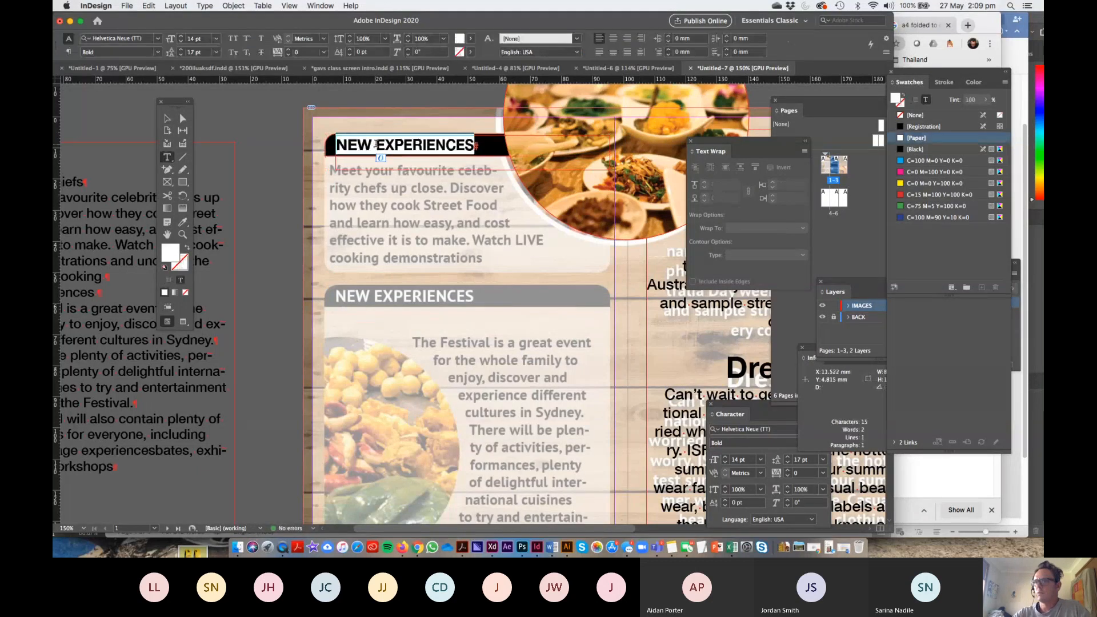
{"action": "type", "text": "MEET T"}
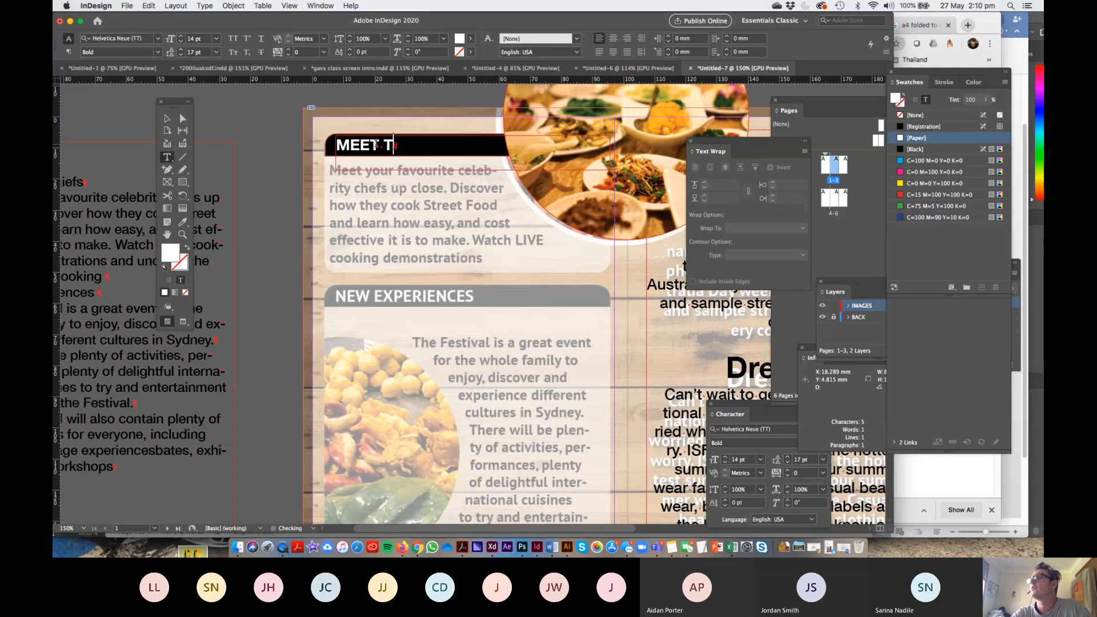
{"action": "type", "text": "HE CHEF"}
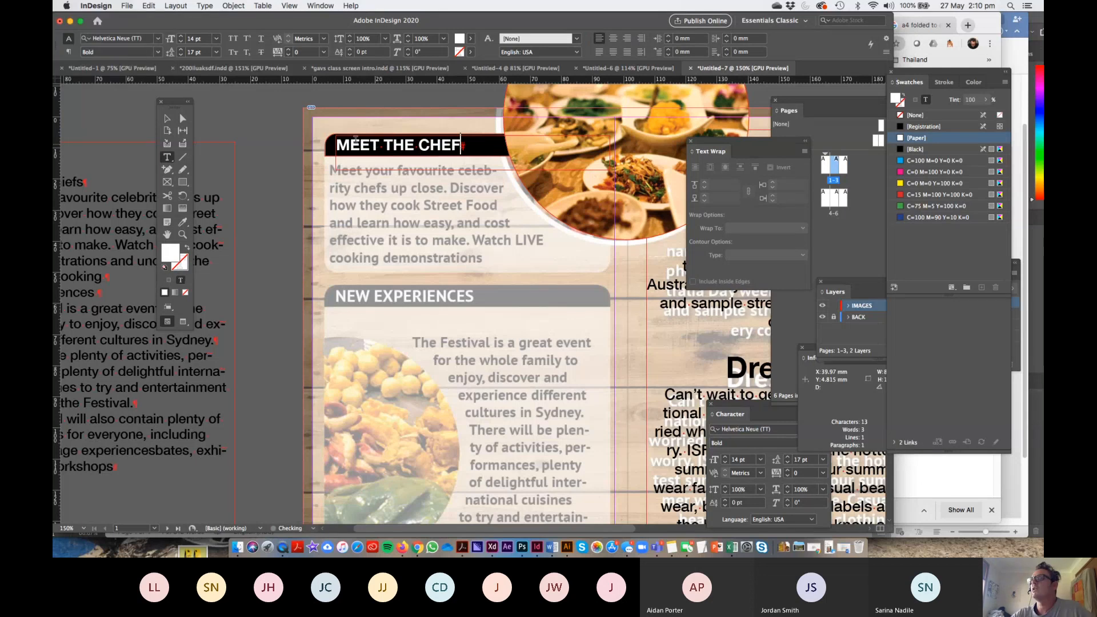
- Duplicate the MEET THE CHEF heading and its black bar down onto the sample's NEW EXPERIENCES bar
{"action": "key", "text": "Escape"}
{"action": "left_click_drag", "start_coordinate": [335, 141], "coordinate": [380, 299]}
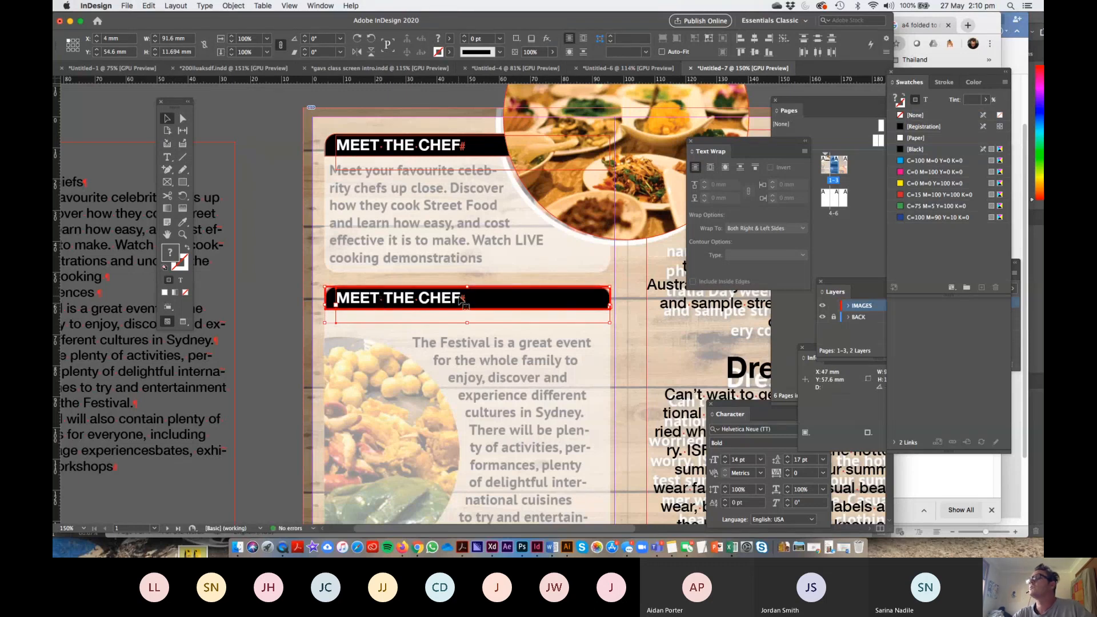
{"action": "left_click", "coordinate": [376, 322]}
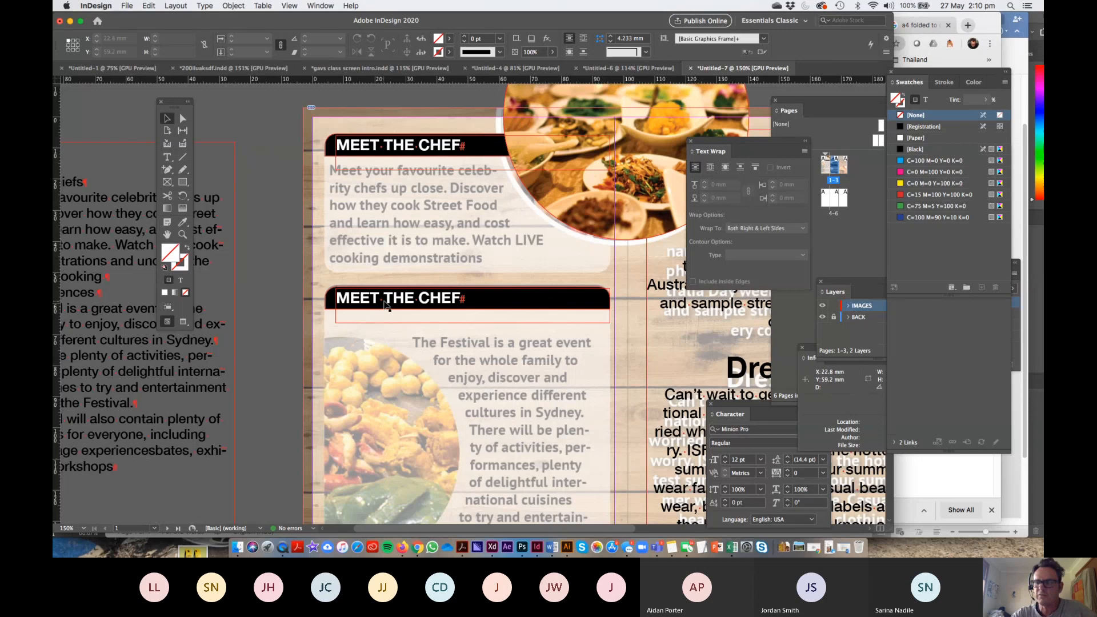
- Draw a circle about 103 mm across with the Ellipse tool over the sample's chickpea photo, redoing the first attempt
{"action": "key", "text": "super+minus"}
{"action": "key", "text": "super+minus"}
{"action": "left_click_drag", "start_coordinate": [435, 337], "coordinate": [435, 228]}
{"action": "left_click", "coordinate": [184, 184]}
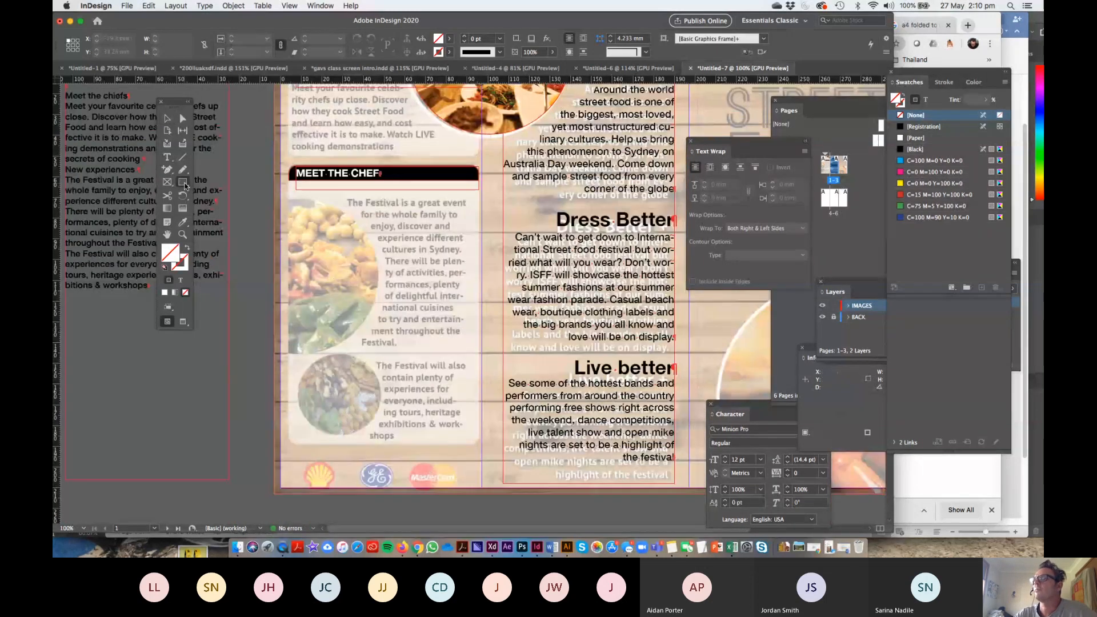
{"action": "left_click", "coordinate": [220, 203]}
{"action": "left_click_drag", "start_coordinate": [275, 193], "coordinate": [472, 444]}
{"action": "key", "text": "super+z"}
{"action": "left_click_drag", "start_coordinate": [257, 185], "coordinate": [468, 407]}
- Place street_shot.jpg inside the circle drawn over the sample's chickpea photo
{"action": "left_click", "coordinate": [127, 6]}
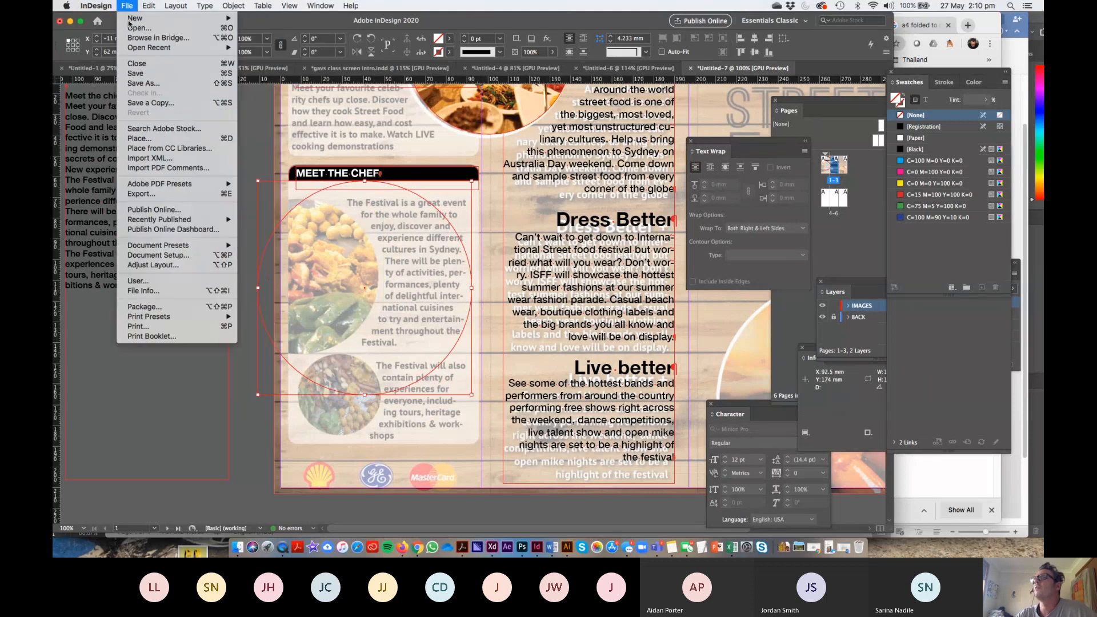
{"action": "left_click", "coordinate": [143, 139]}
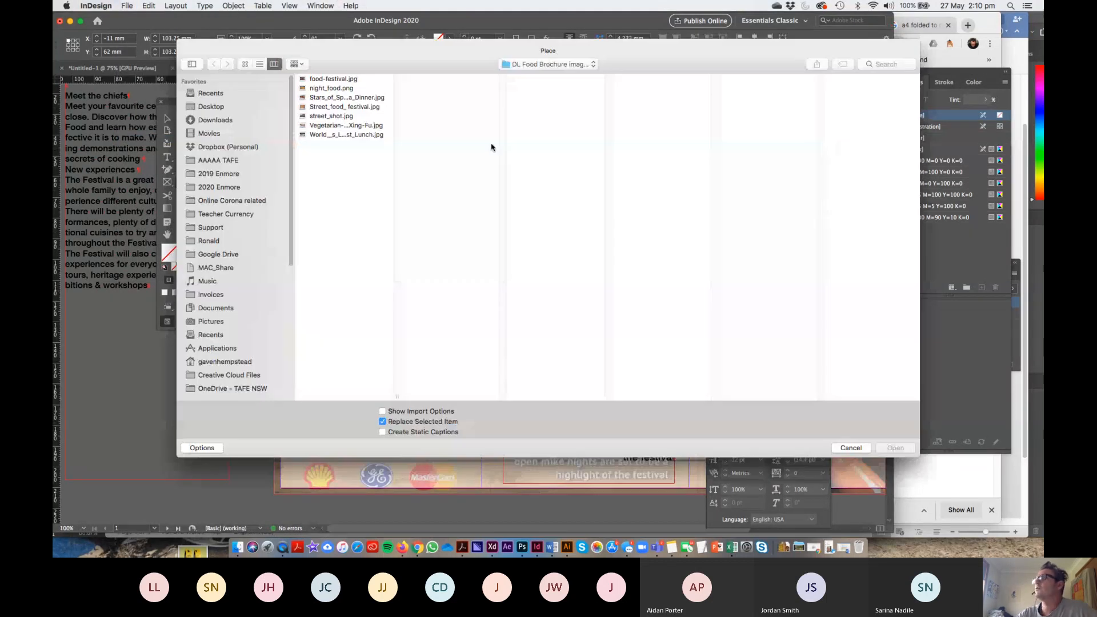
{"action": "left_click", "coordinate": [325, 115]}
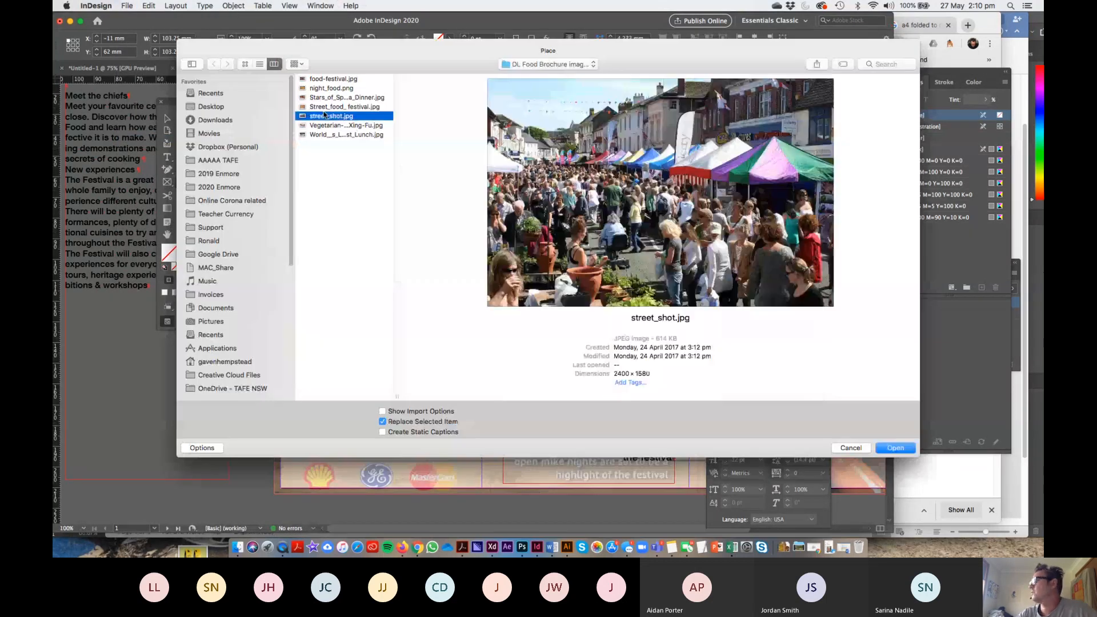
{"action": "left_click", "coordinate": [890, 452]}
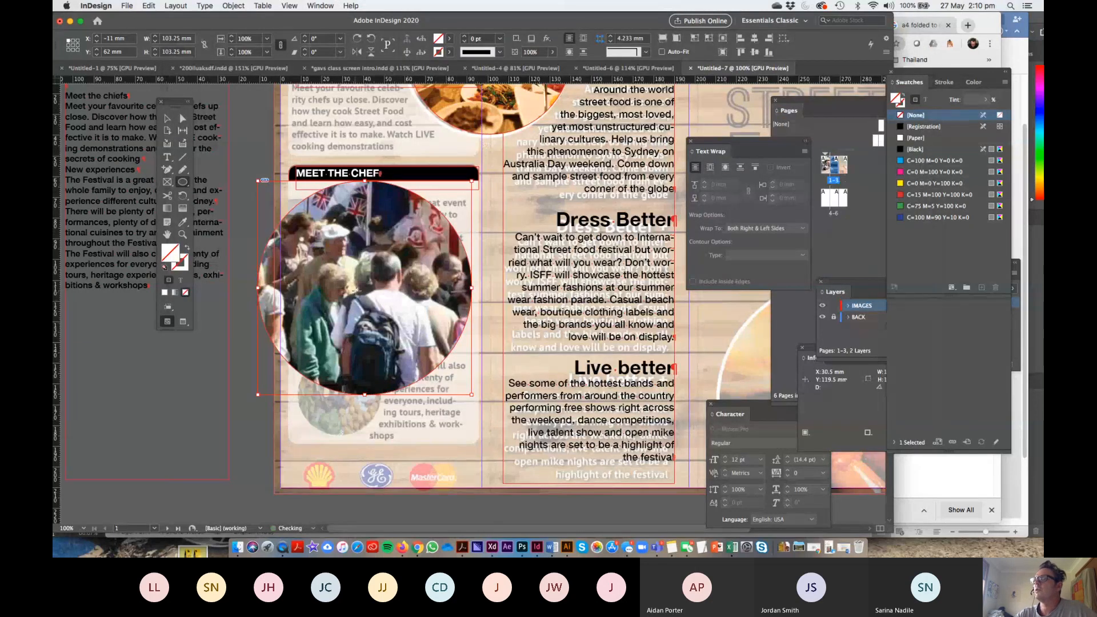
- Fit the street photo proportionally in its circle, enlarge it to about 167 × 110 mm, and reposition it to fill the frame
{"action": "left_click", "coordinate": [356, 291]}
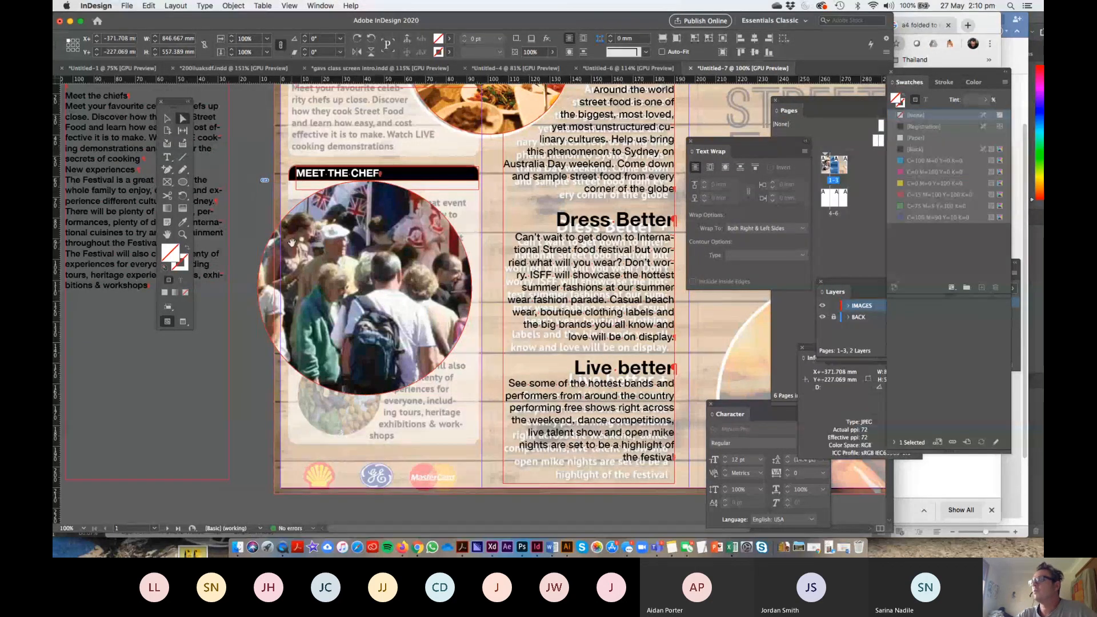
{"action": "left_click_drag", "start_coordinate": [255, 282], "coordinate": [257, 289]}
{"action": "right_click", "coordinate": [303, 277]}
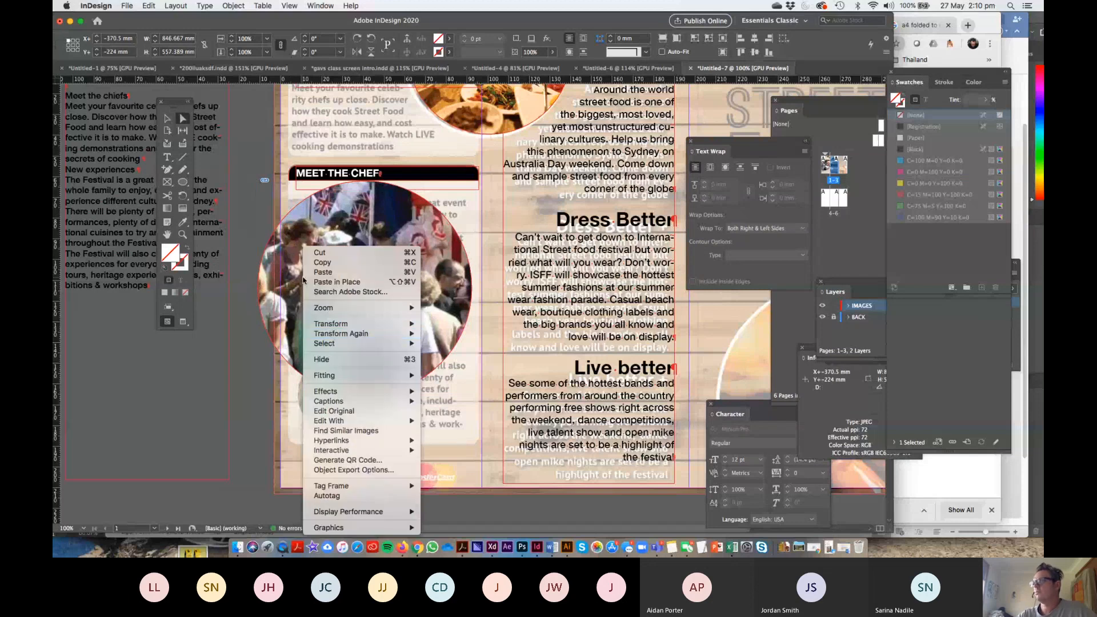
{"action": "mouse_move", "coordinate": [329, 375]}
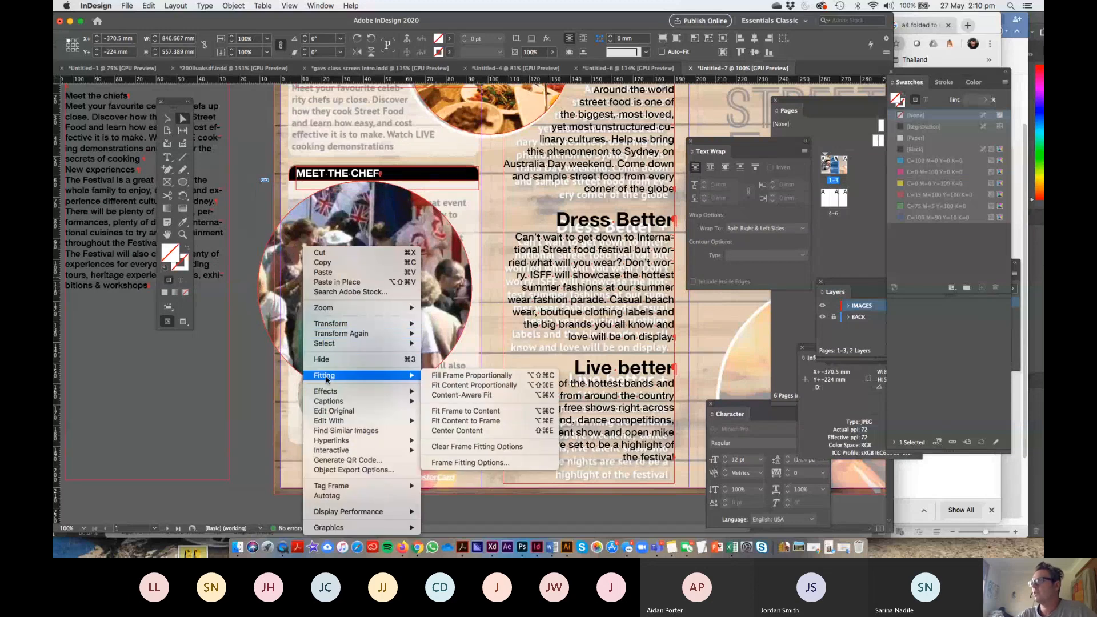
{"action": "left_click", "coordinate": [452, 383]}
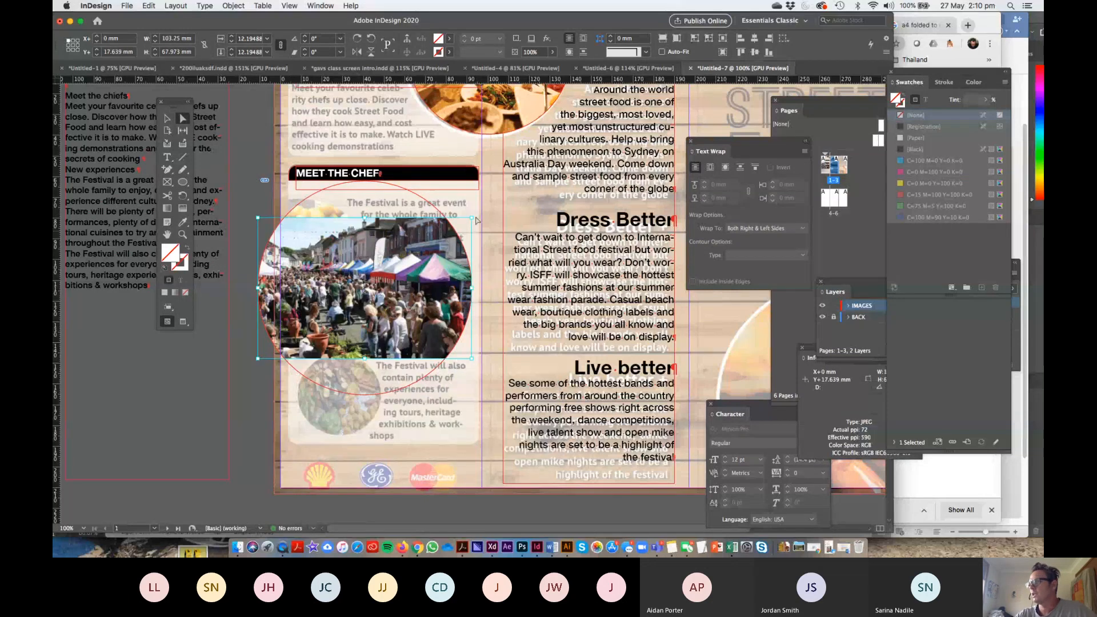
{"action": "left_click_drag", "start_coordinate": [475, 218], "coordinate": [549, 167]}
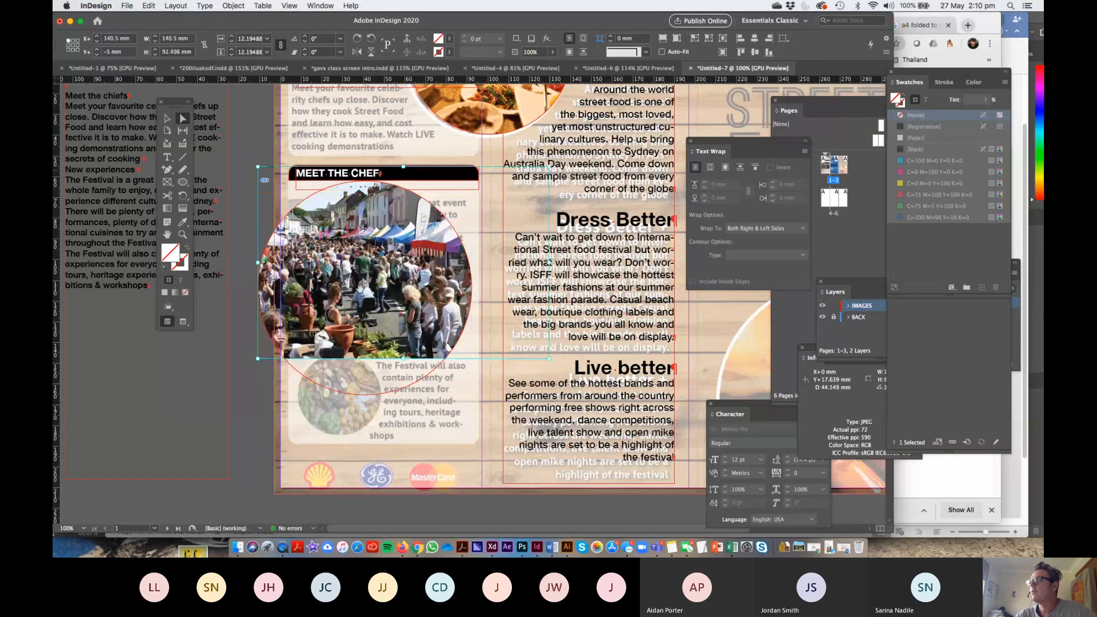
{"action": "left_click_drag", "start_coordinate": [362, 309], "coordinate": [346, 348]}
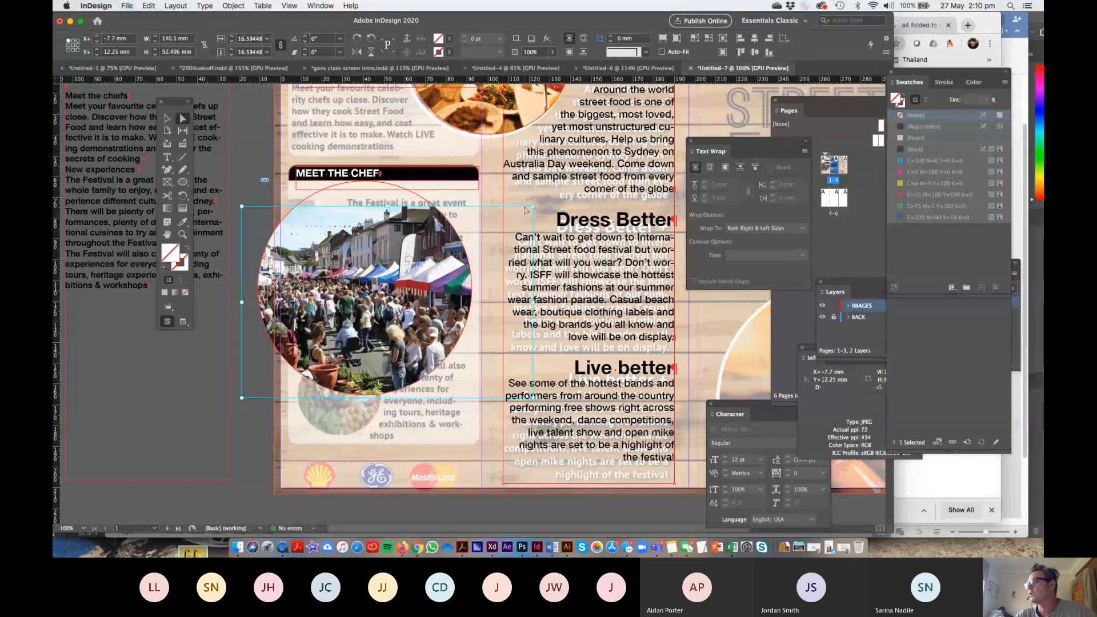
{"action": "left_click_drag", "start_coordinate": [532, 207], "coordinate": [588, 170]}
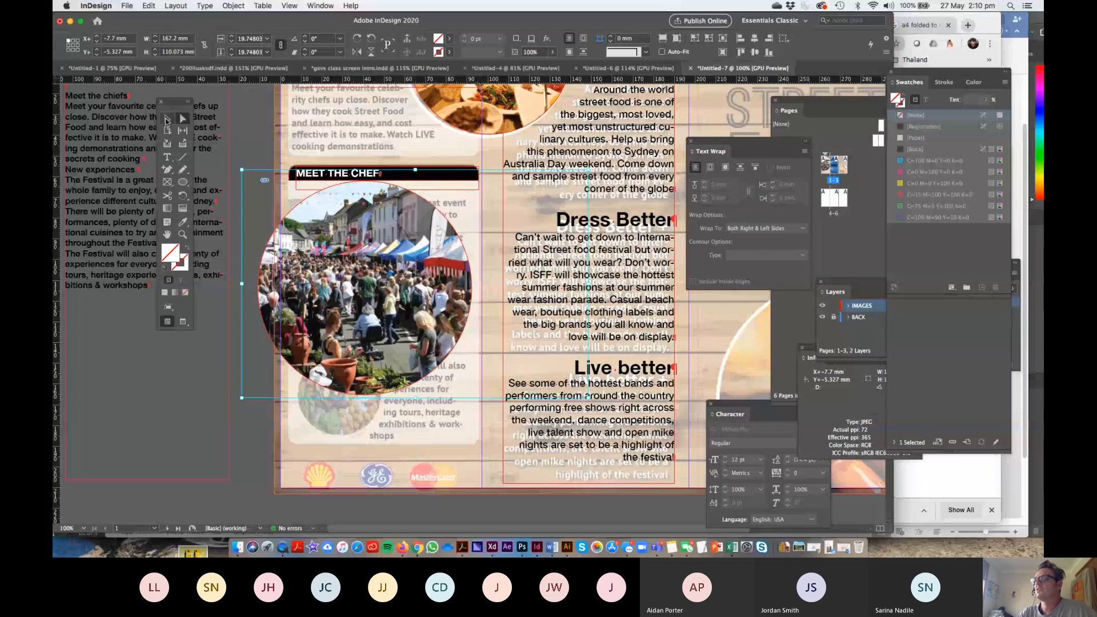
- Scale the street photo circle down to about 82 mm across and align it over the sample's chickpea photo
{"action": "left_click", "coordinate": [167, 119]}
{"action": "left_click_drag", "start_coordinate": [468, 243], "coordinate": [339, 241]}
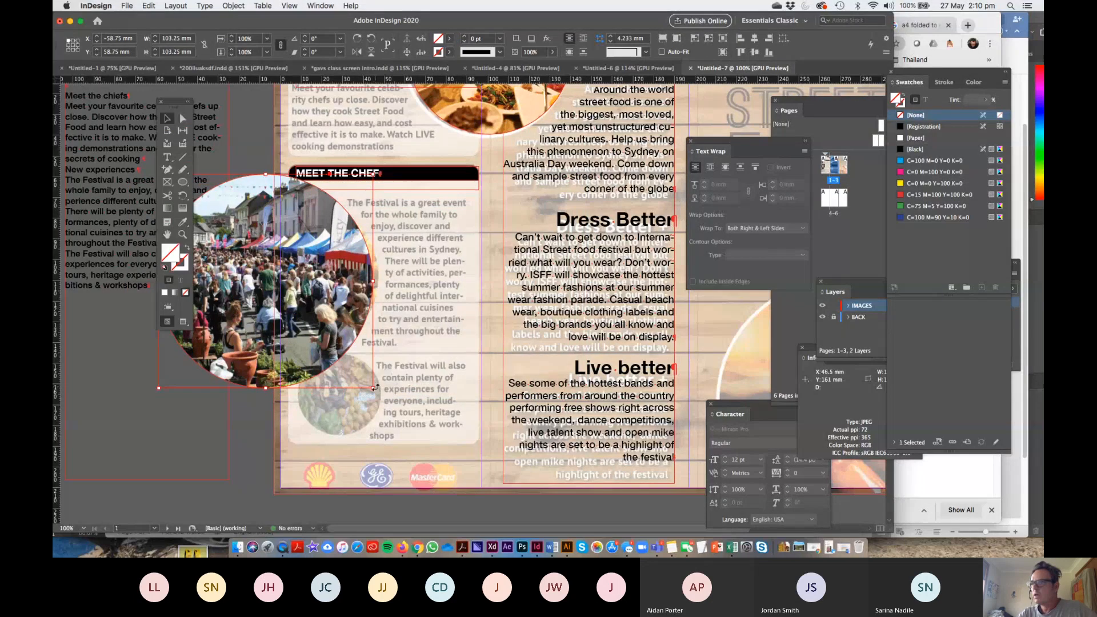
{"action": "left_click_drag", "start_coordinate": [373, 388], "coordinate": [330, 346]}
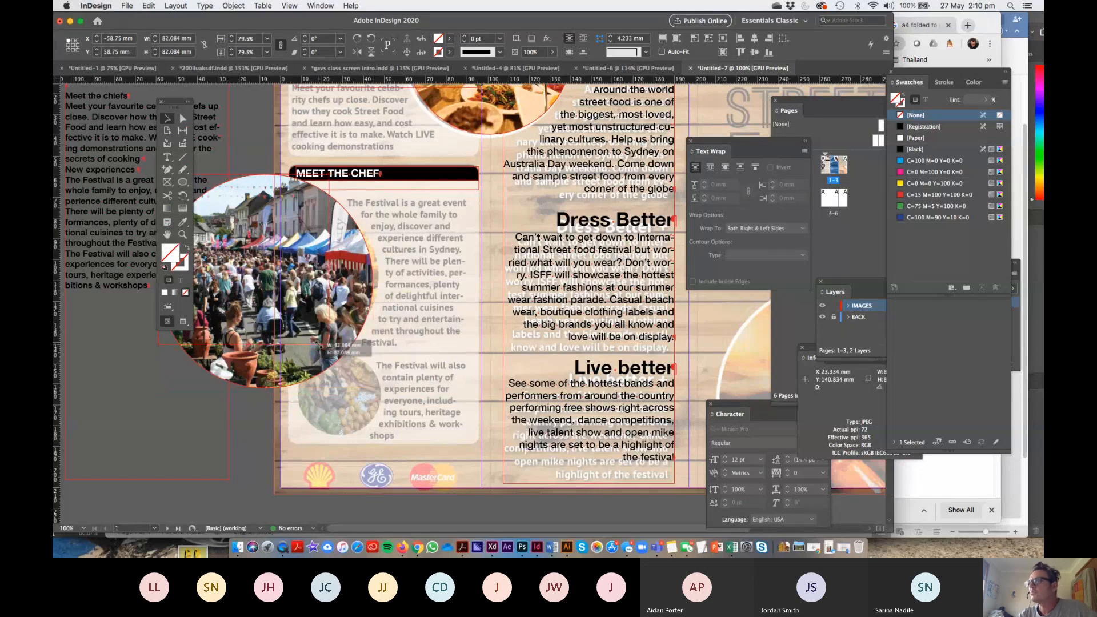
{"action": "left_click_drag", "start_coordinate": [295, 275], "coordinate": [353, 313]}
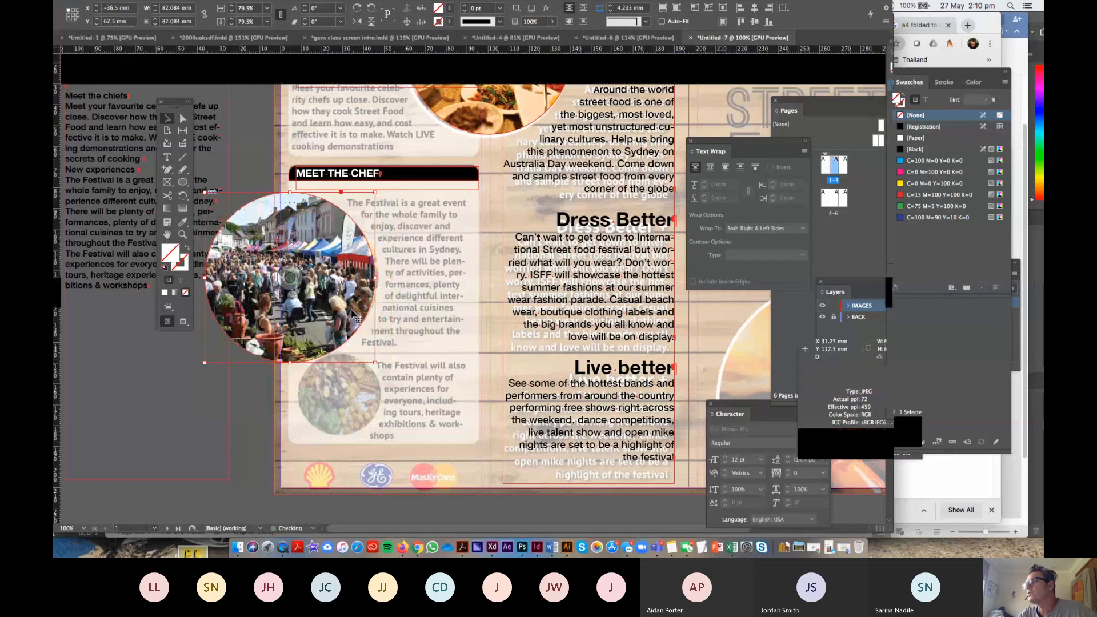
{"action": "key", "text": "Right"}
{"action": "key", "text": "Right"}
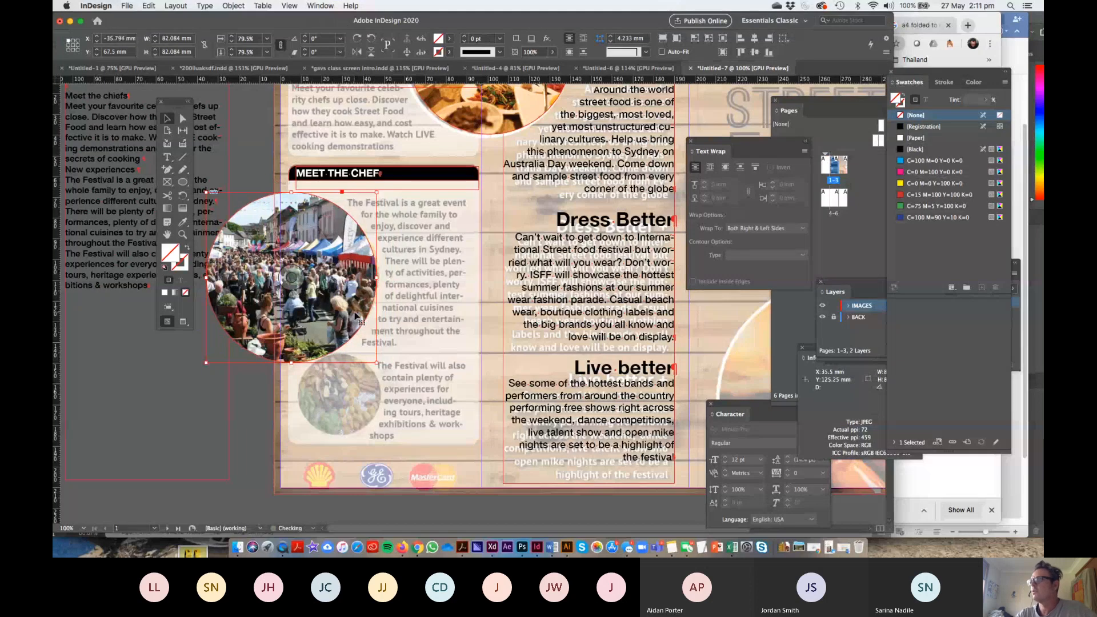
{"action": "key", "text": "Up"}
{"action": "key", "text": "Up"}
{"action": "key", "text": "Up"}
{"action": "key", "text": "Up"}
{"action": "key", "text": "Up"}
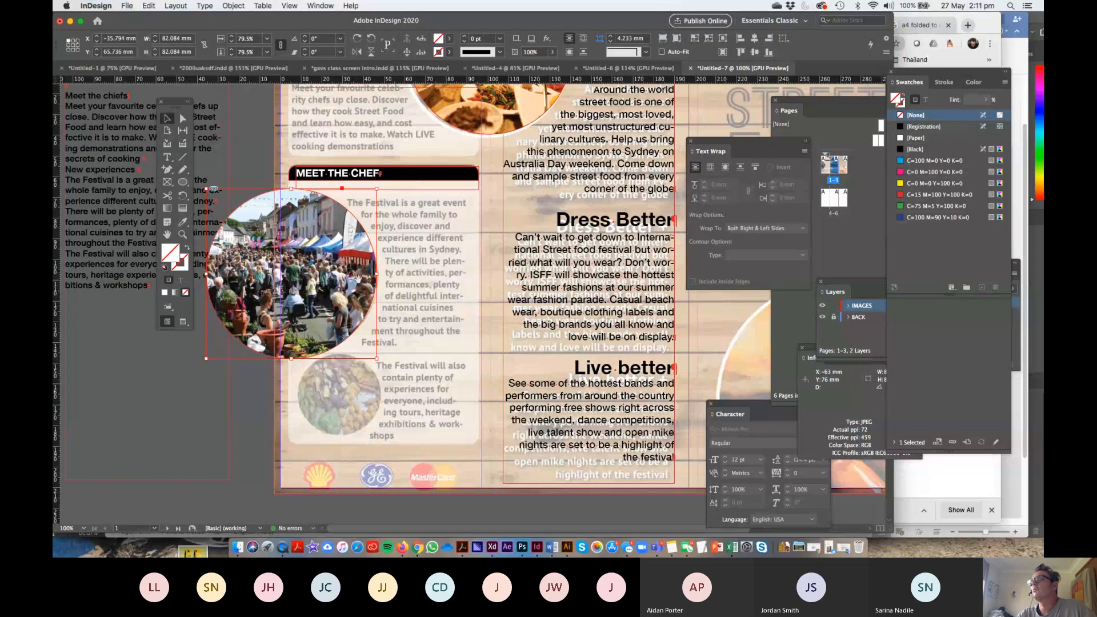
- Move the paragraphs under New experiences from the pasteboard text into a new frame about 61.5 × 121 mm over the sample's festival text
{"action": "left_click_drag", "start_coordinate": [180, 102], "coordinate": [276, 101]}
{"action": "left_click", "coordinate": [111, 181]}
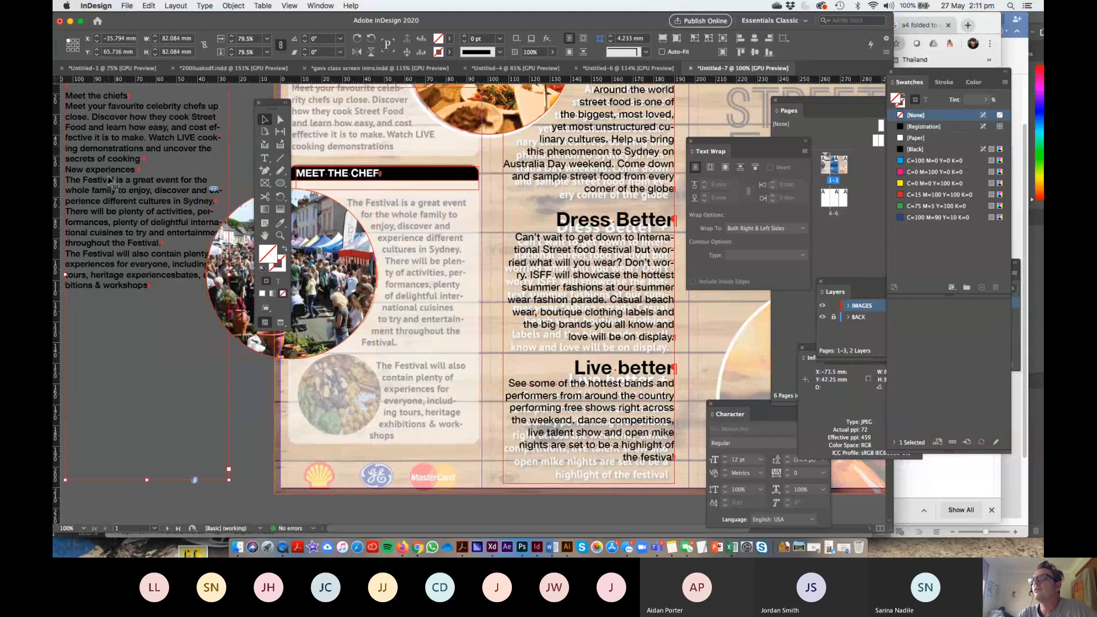
{"action": "double_click", "coordinate": [111, 181]}
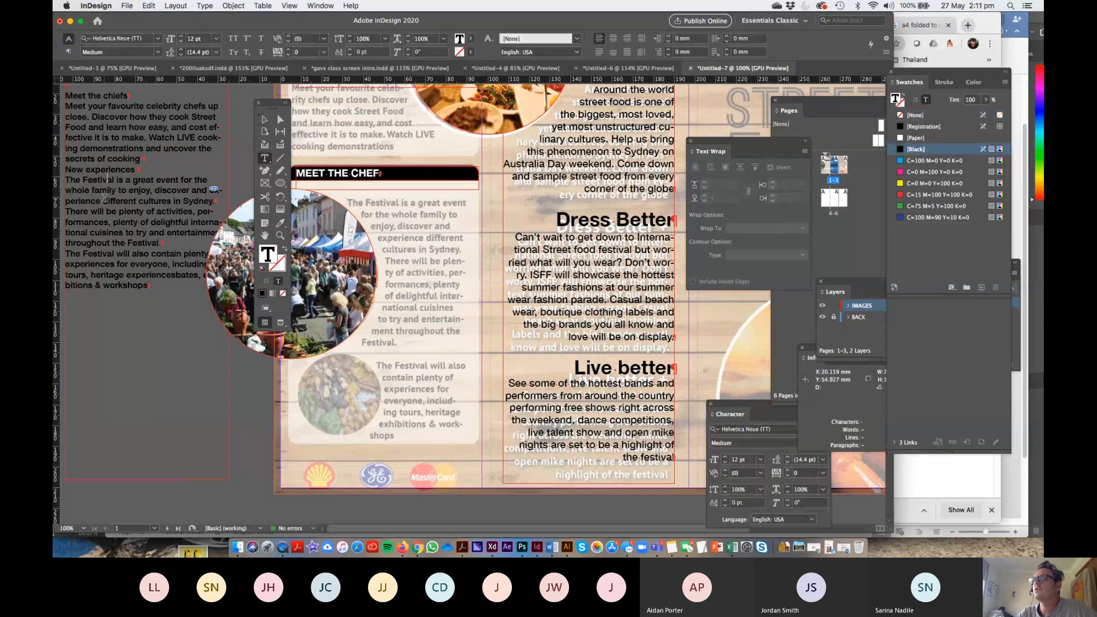
{"action": "left_click_drag", "start_coordinate": [68, 181], "coordinate": [150, 285]}
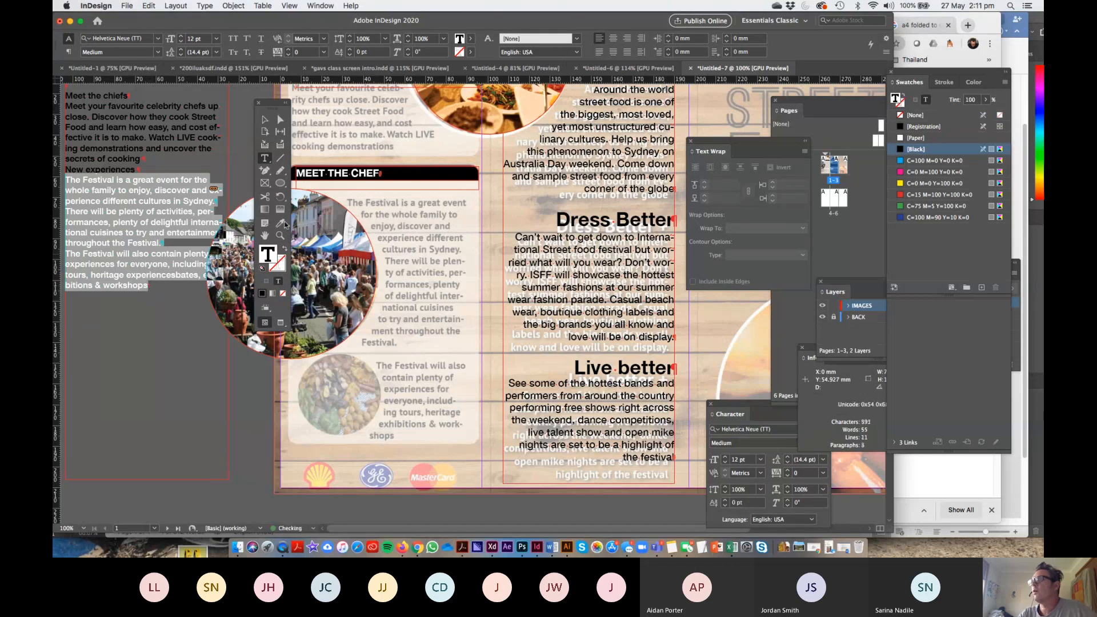
{"action": "key", "text": "cmd+x"}
{"action": "left_click_drag", "start_coordinate": [343, 196], "coordinate": [472, 446]}
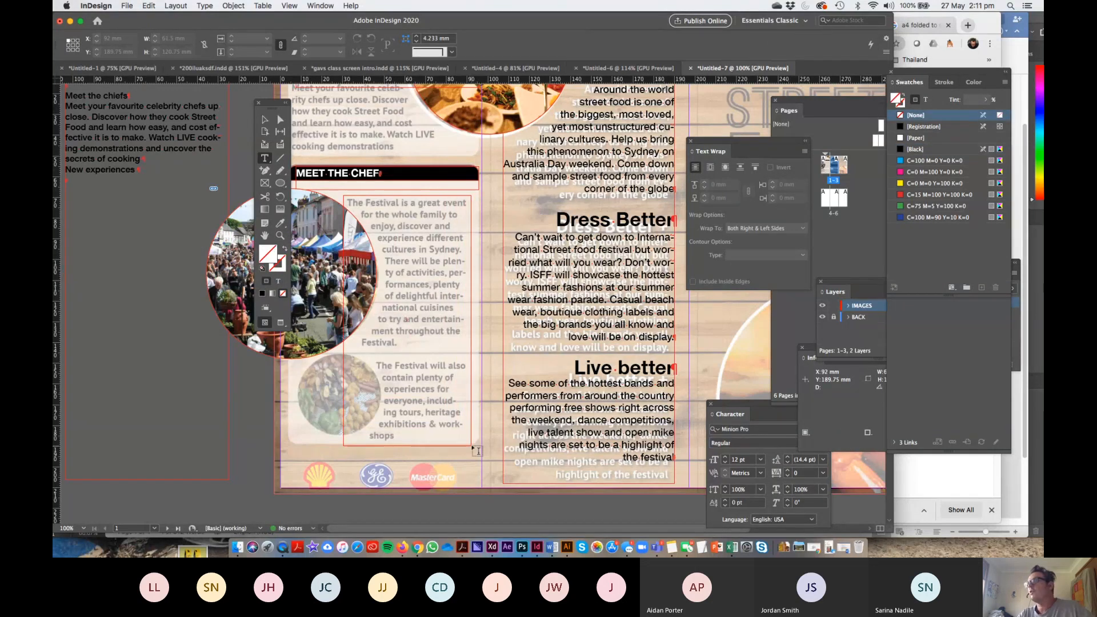
{"action": "key", "text": "cmd+v"}
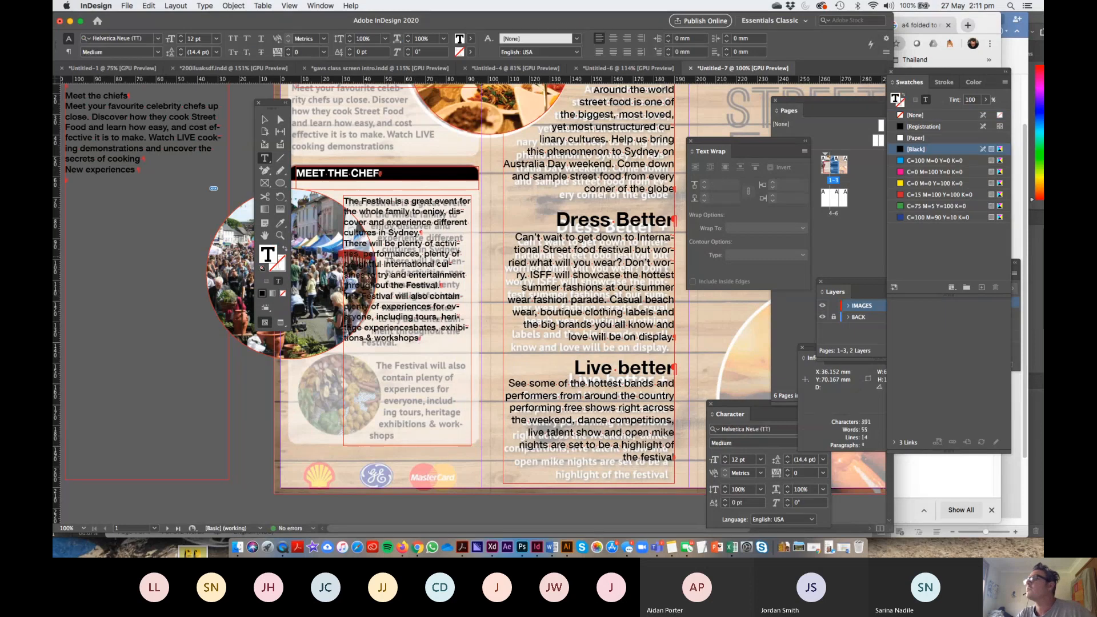
- Nudge the new festival text frame slightly right and down to line up with the sample text
{"action": "left_click", "coordinate": [264, 119]}
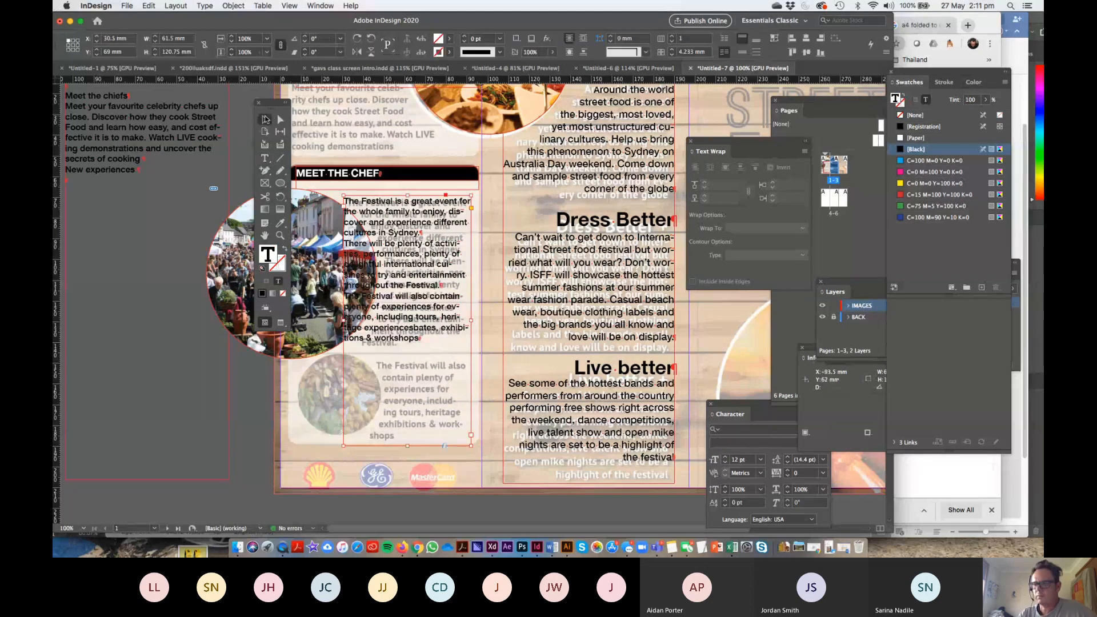
{"action": "key", "text": "Right"}
{"action": "key", "text": "Right"}
{"action": "key", "text": "Right"}
{"action": "key", "text": "Down"}
{"action": "key", "text": "Down"}
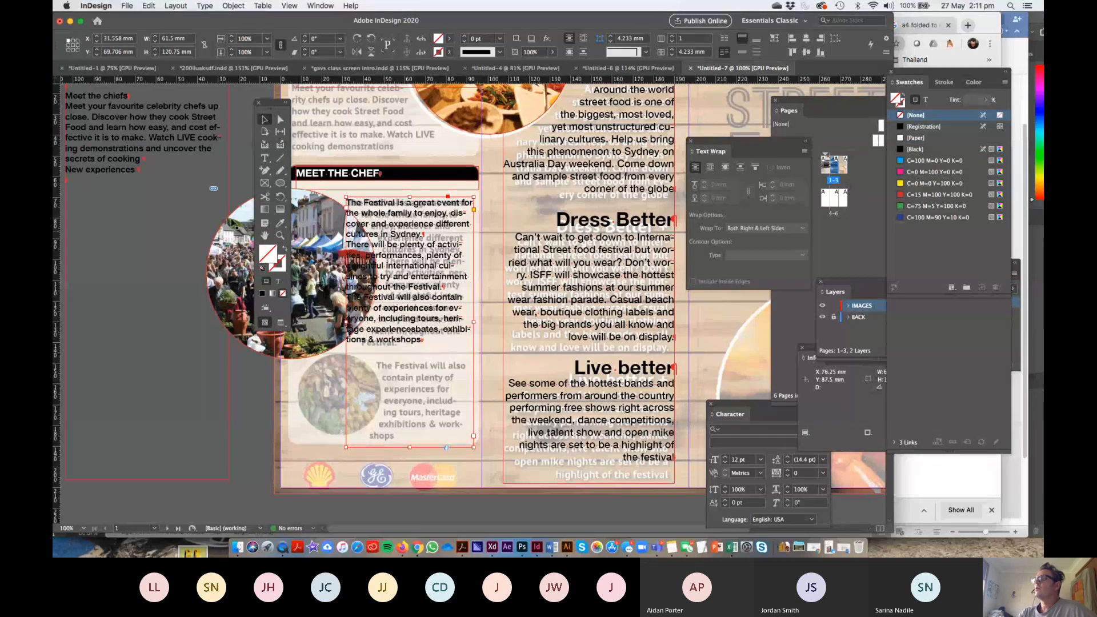
- Wrap the festival text around the shape of the street photo circle with a 5 mm offset
{"action": "left_click", "coordinate": [234, 227]}
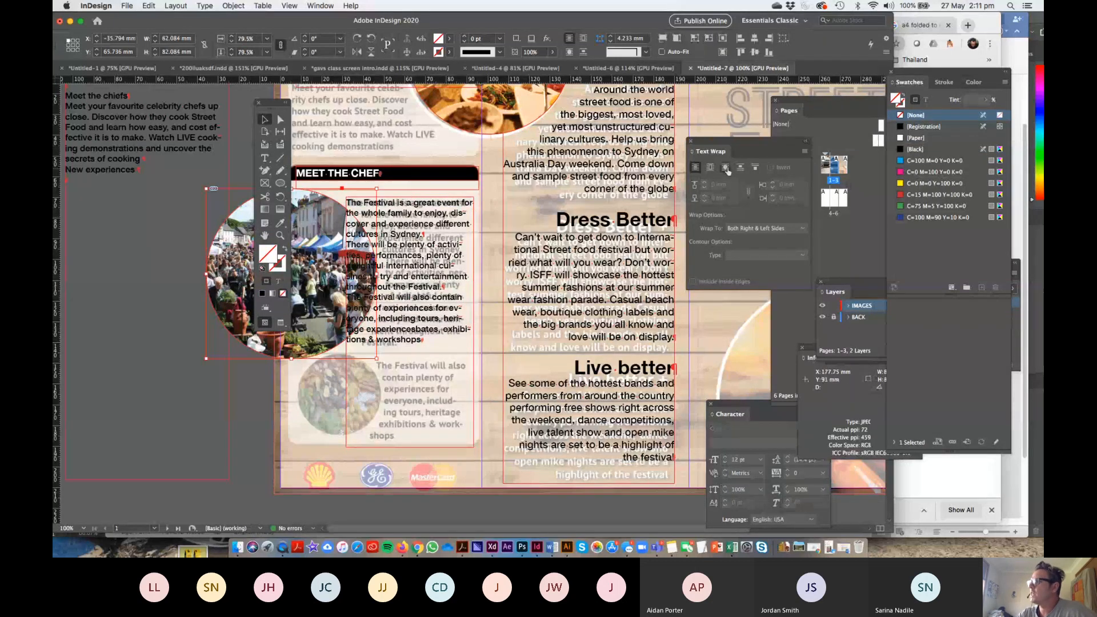
{"action": "left_click_drag", "start_coordinate": [714, 151], "coordinate": [598, 178]}
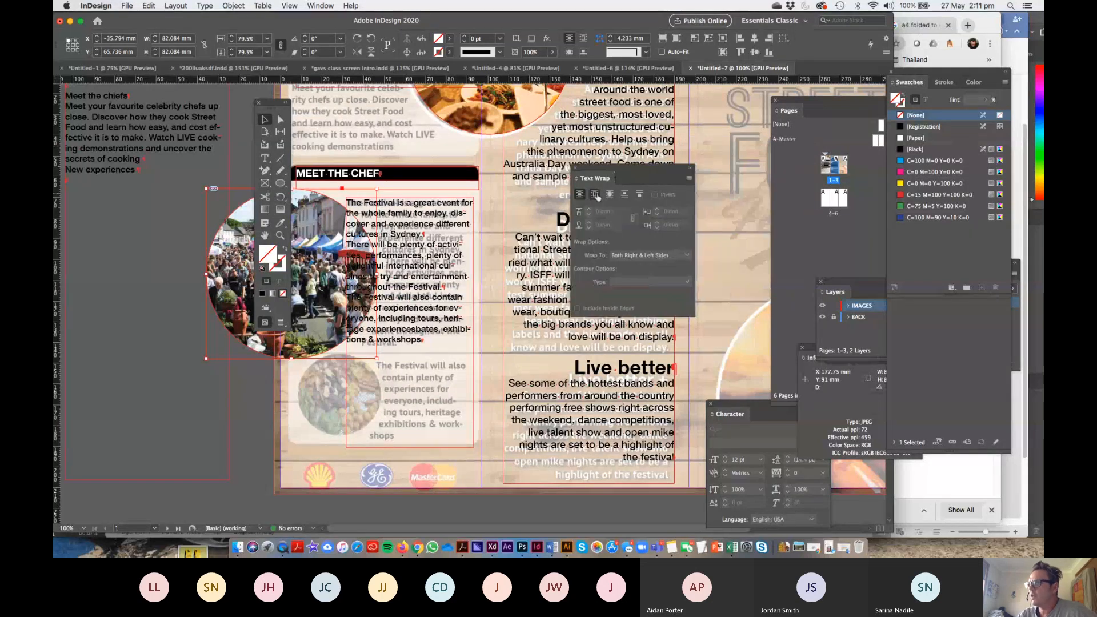
{"action": "left_click", "coordinate": [596, 195]}
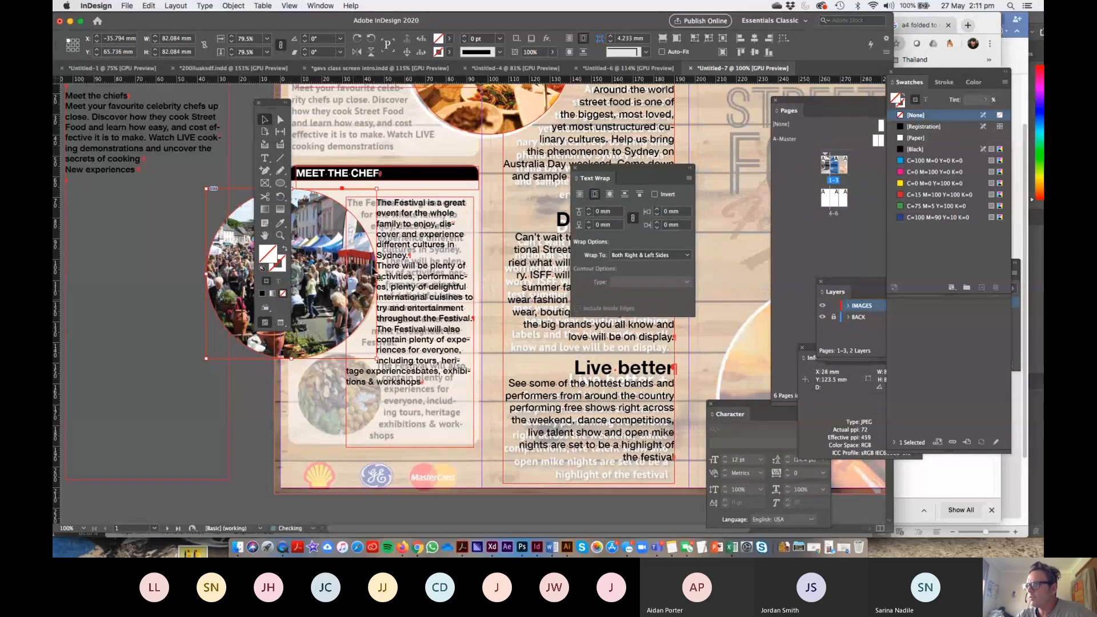
{"action": "left_click", "coordinate": [609, 195]}
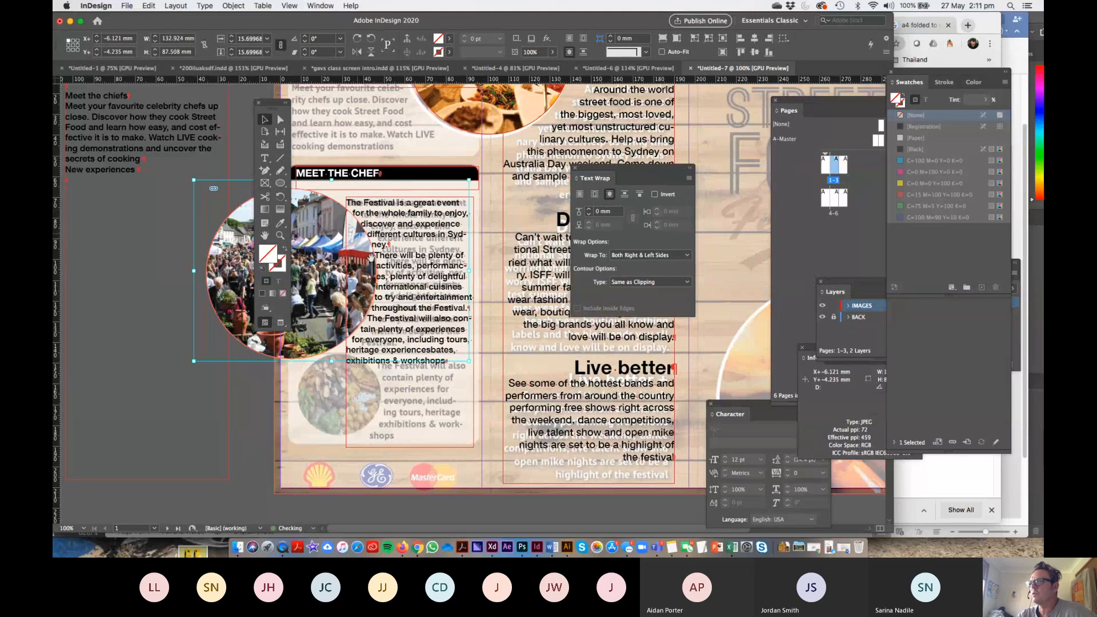
{"action": "left_click", "coordinate": [590, 209]}
{"action": "left_click", "coordinate": [590, 209]}
{"action": "left_click", "coordinate": [590, 209]}
{"action": "left_click", "coordinate": [590, 209]}
{"action": "left_click", "coordinate": [590, 209]}
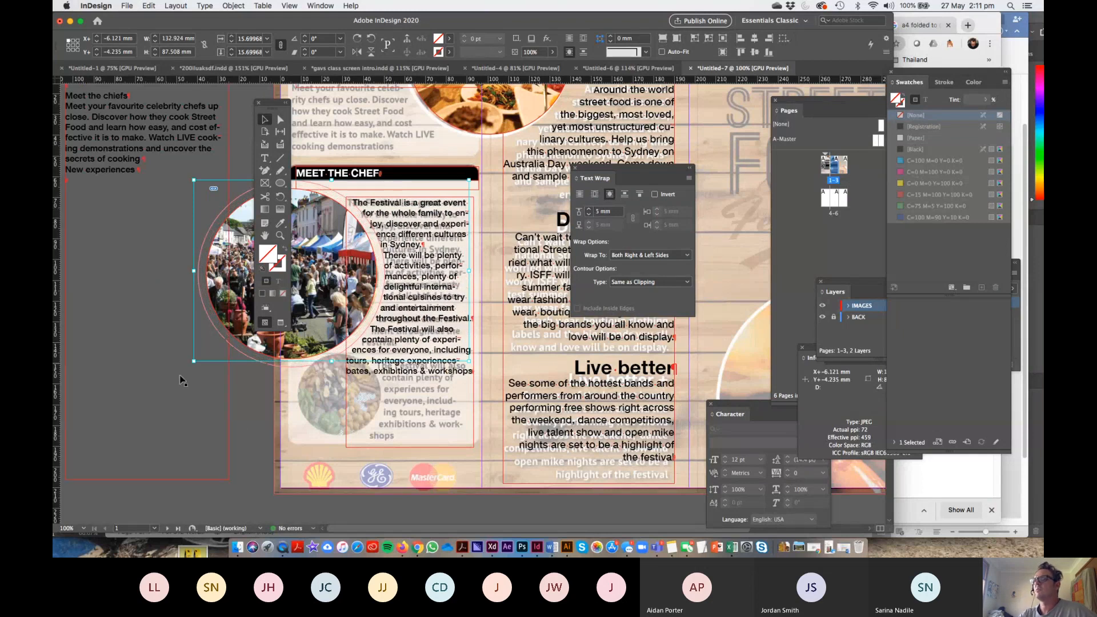
- Duplicate the street photo circle downward and shrink the copy to about 39.5 mm across over the sample's small round photo
{"action": "left_click", "coordinate": [249, 431]}
{"action": "left_click", "coordinate": [325, 211]}
{"action": "left_click_drag", "start_coordinate": [325, 212], "coordinate": [323, 350]}
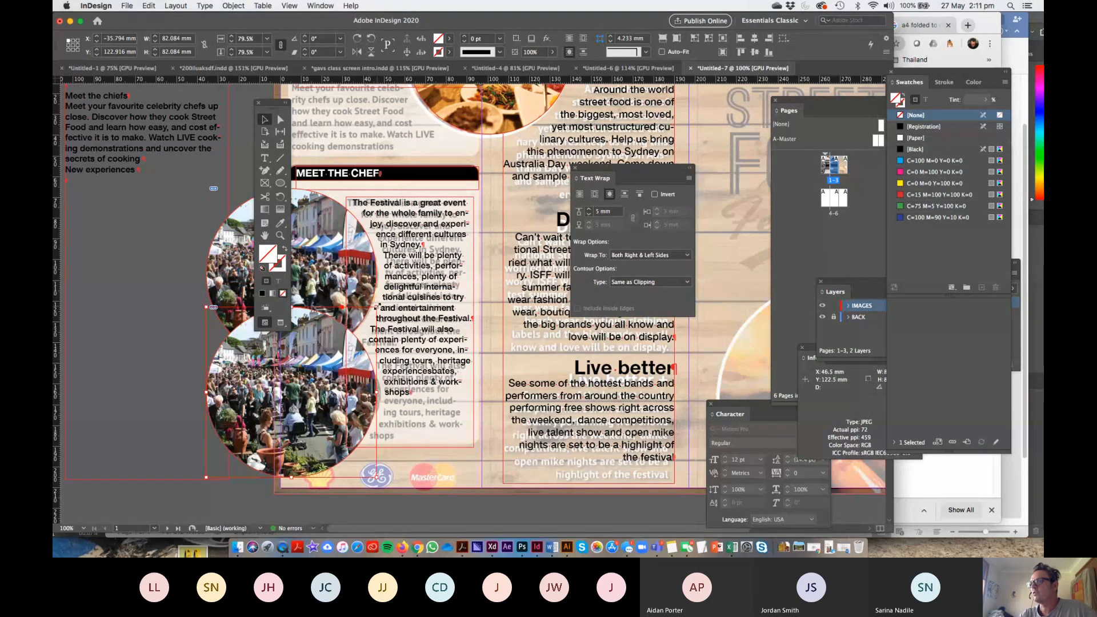
{"action": "left_click_drag", "start_coordinate": [377, 307], "coordinate": [368, 382]}
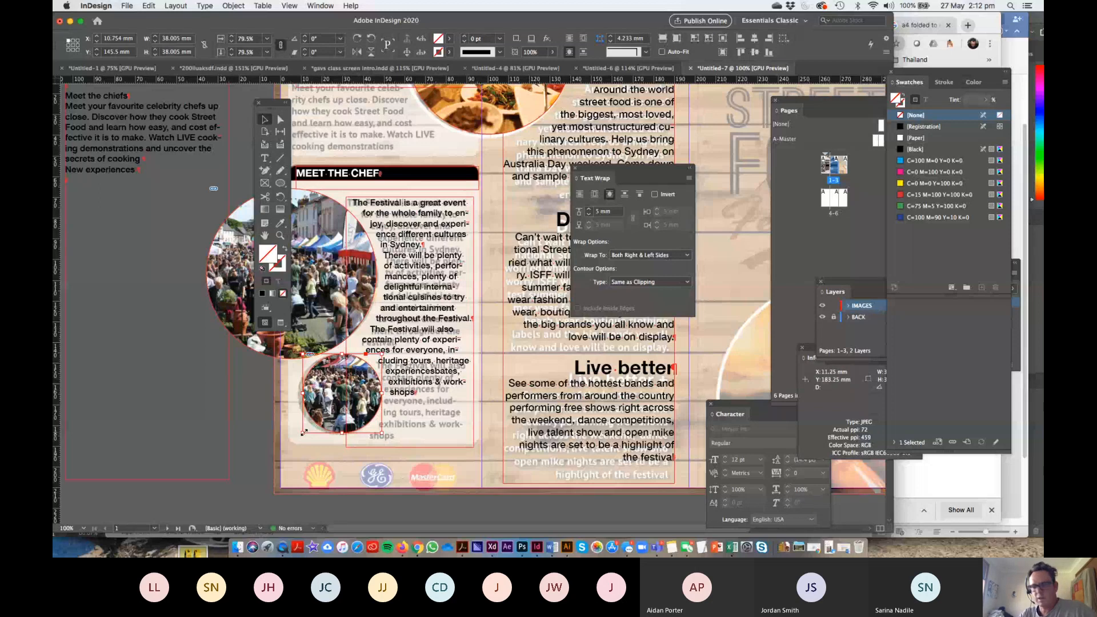
{"action": "left_click_drag", "start_coordinate": [303, 432], "coordinate": [302, 435]}
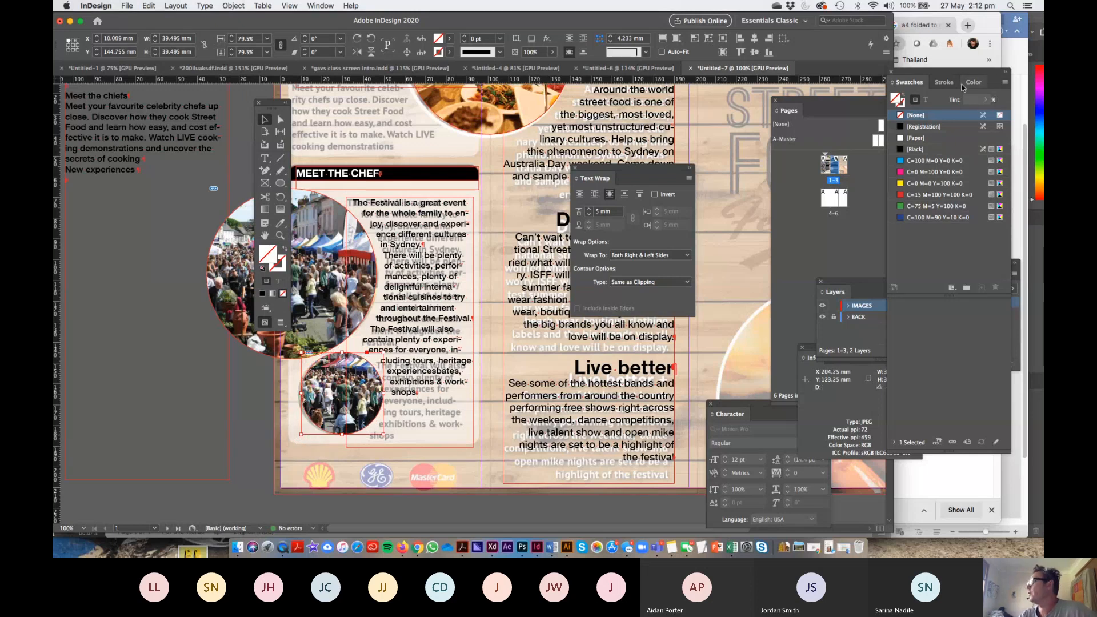
- Relink the small round street photo to Stars_of_Spice_The_Gala_Dinner.jpg
{"action": "left_click", "coordinate": [1016, 303]}
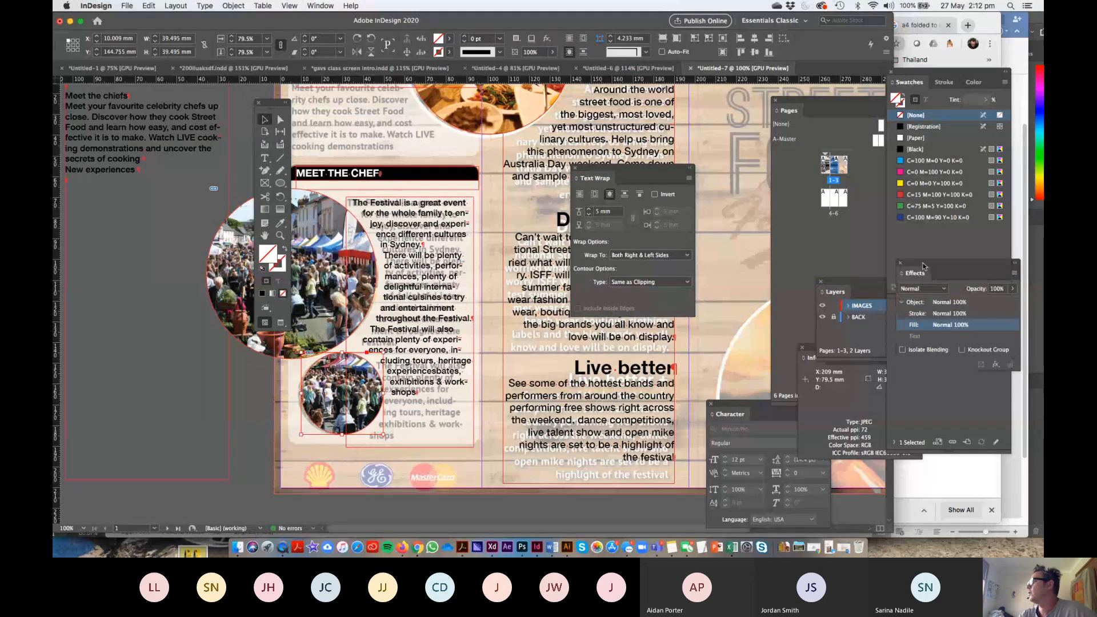
{"action": "left_click", "coordinate": [320, 5]}
{"action": "left_click", "coordinate": [321, 5]}
{"action": "left_click", "coordinate": [320, 5]}
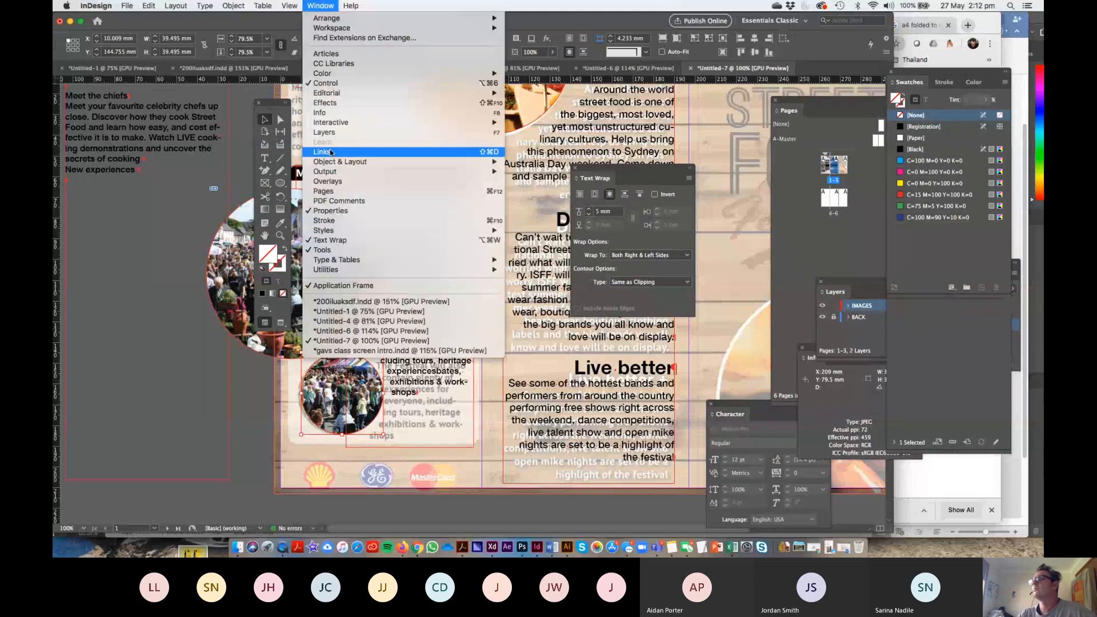
{"action": "left_click", "coordinate": [330, 152]}
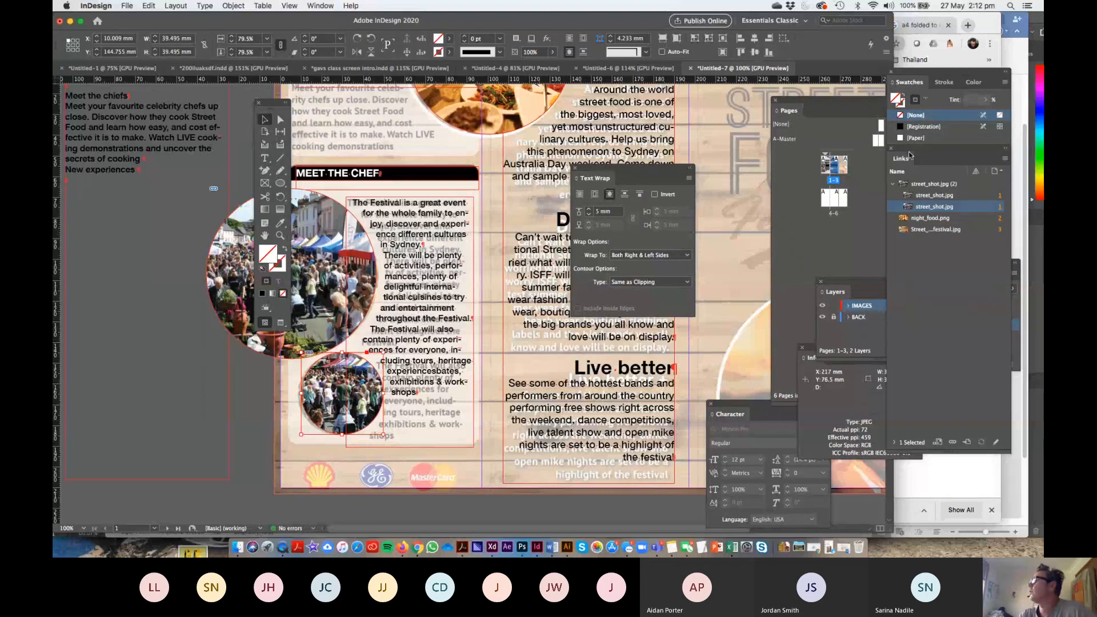
{"action": "left_click_drag", "start_coordinate": [910, 155], "coordinate": [703, 118]}
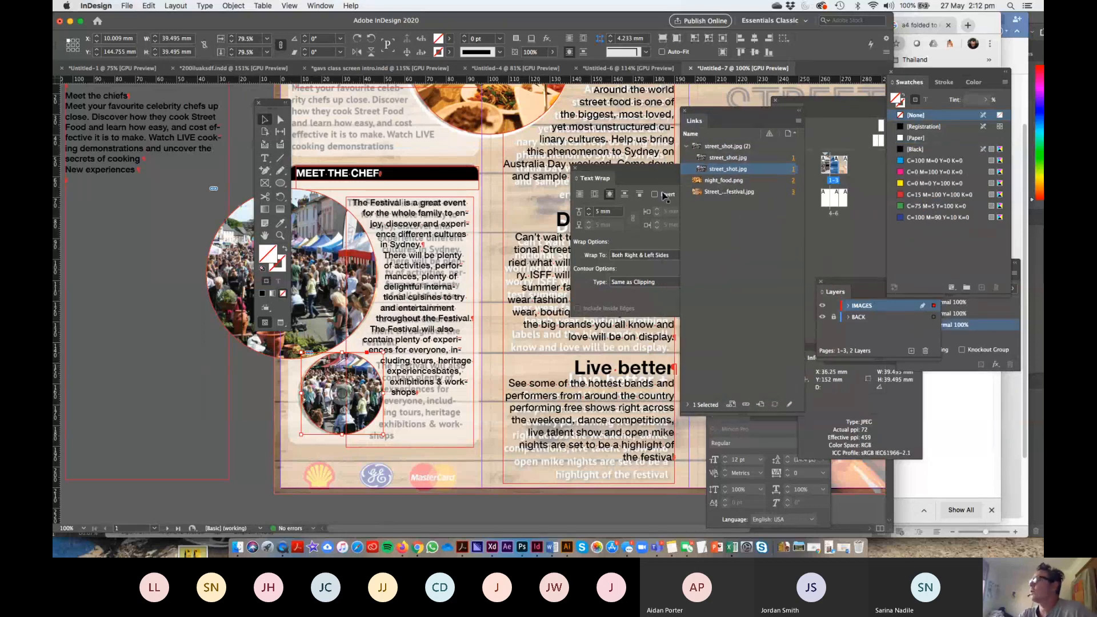
{"action": "left_click", "coordinate": [746, 404]}
{"action": "left_click", "coordinate": [353, 99]}
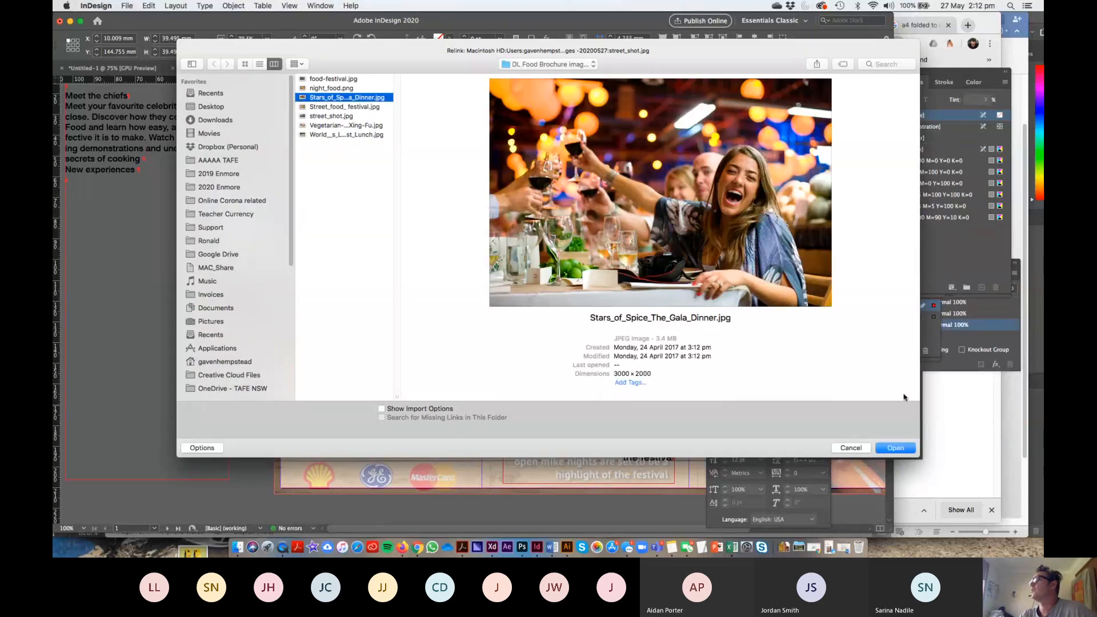
{"action": "left_click", "coordinate": [902, 450]}
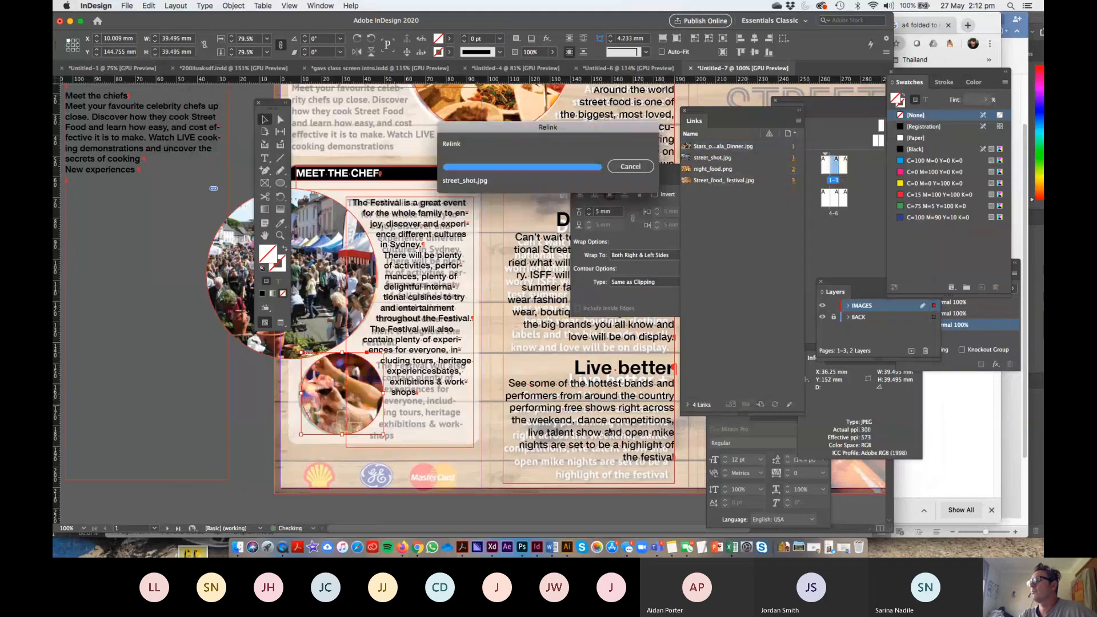
- Fit the gala dinner photo proportionally inside the small circular frame
{"action": "right_click", "coordinate": [358, 392]}
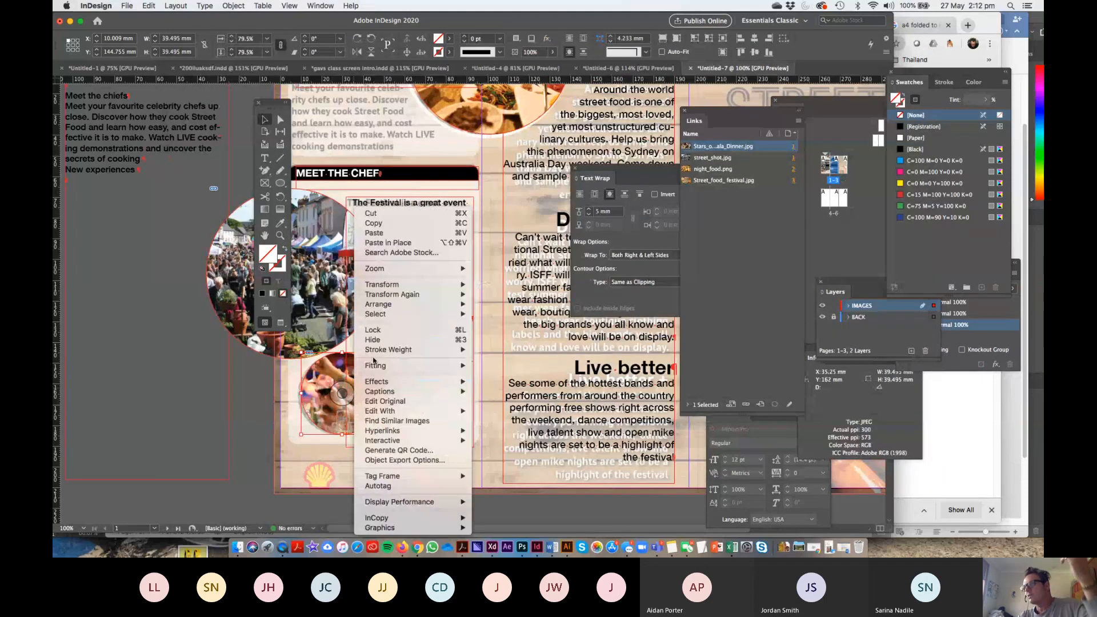
{"action": "mouse_move", "coordinate": [423, 366]}
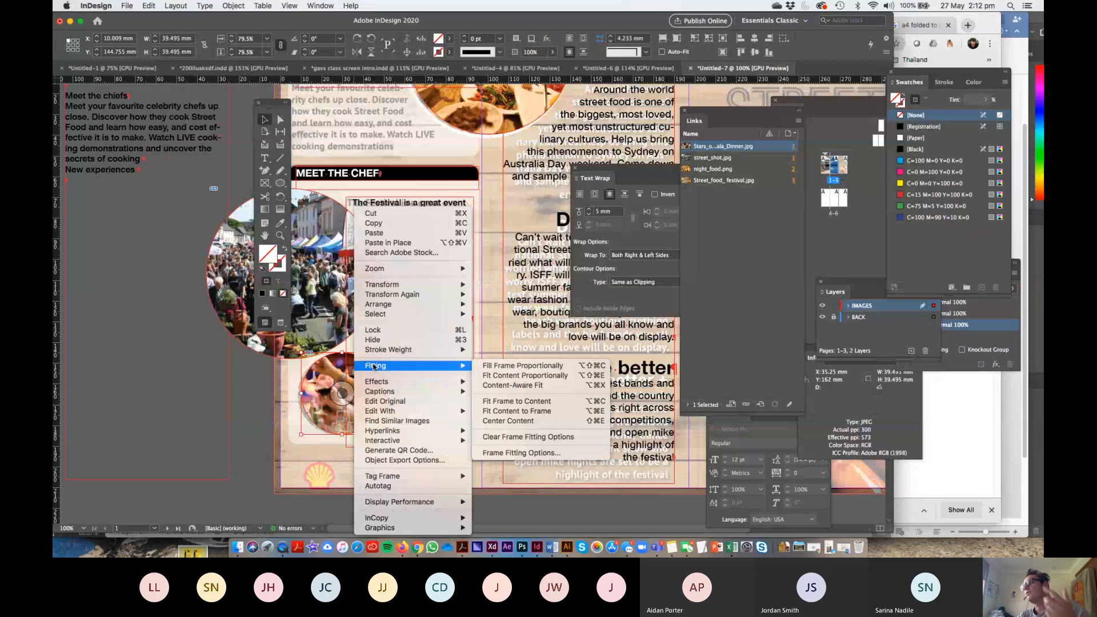
{"action": "left_click", "coordinate": [552, 377]}
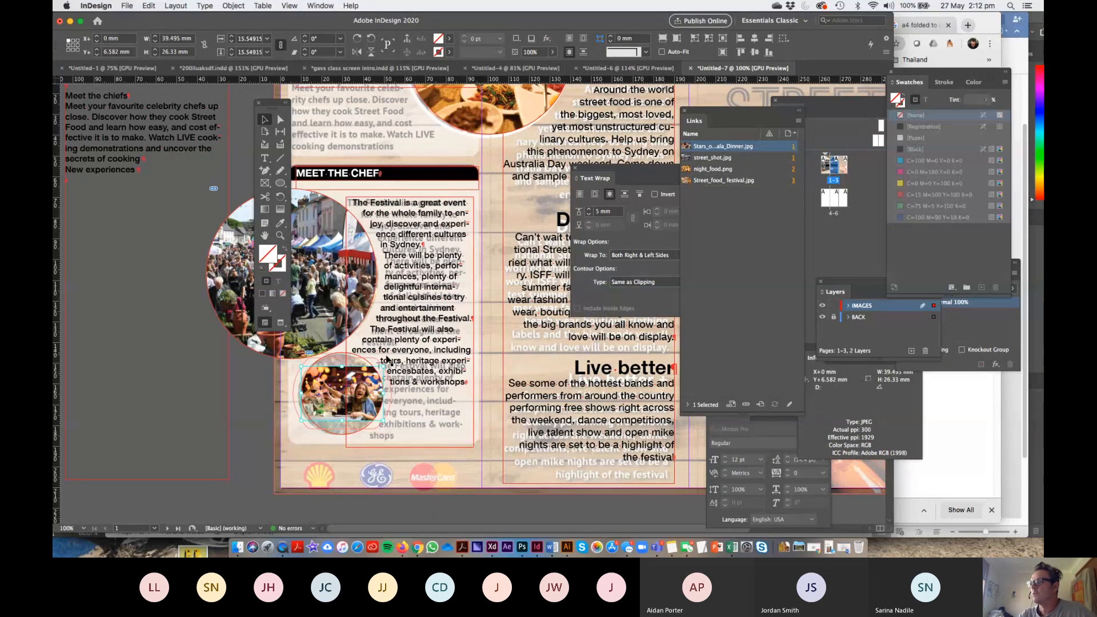
- Enlarge the dinner photo within its circle to about 79.8 × 45.9 mm and shift it left so the laughing woman fills the frame
{"action": "left_click_drag", "start_coordinate": [383, 366], "coordinate": [443, 339]}
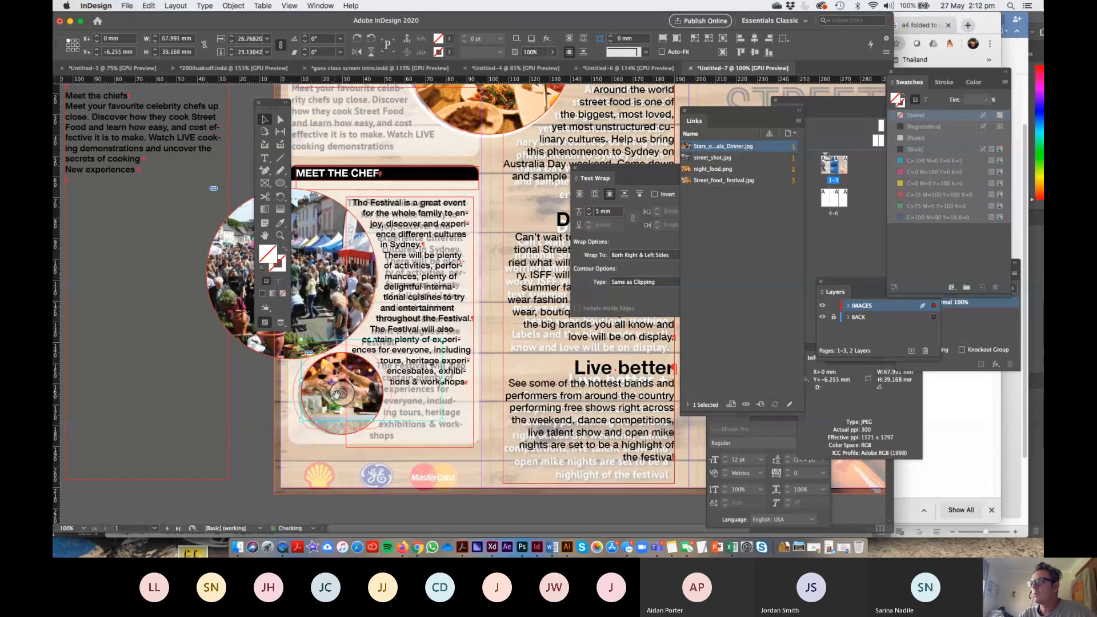
{"action": "left_click_drag", "start_coordinate": [336, 395], "coordinate": [305, 407]}
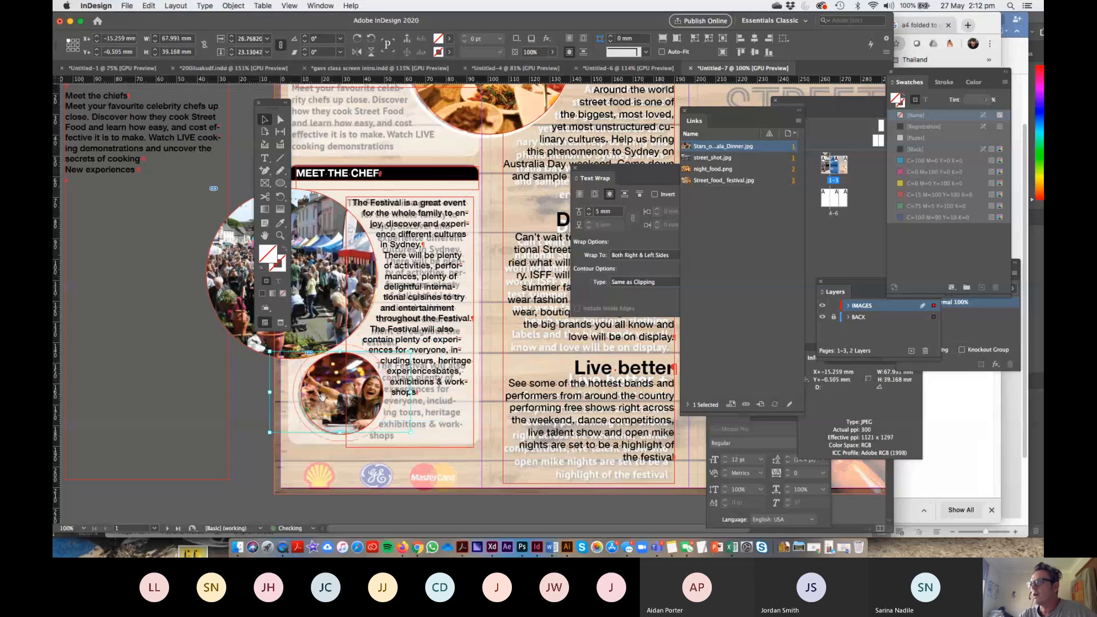
{"action": "left_click", "coordinate": [312, 444]}
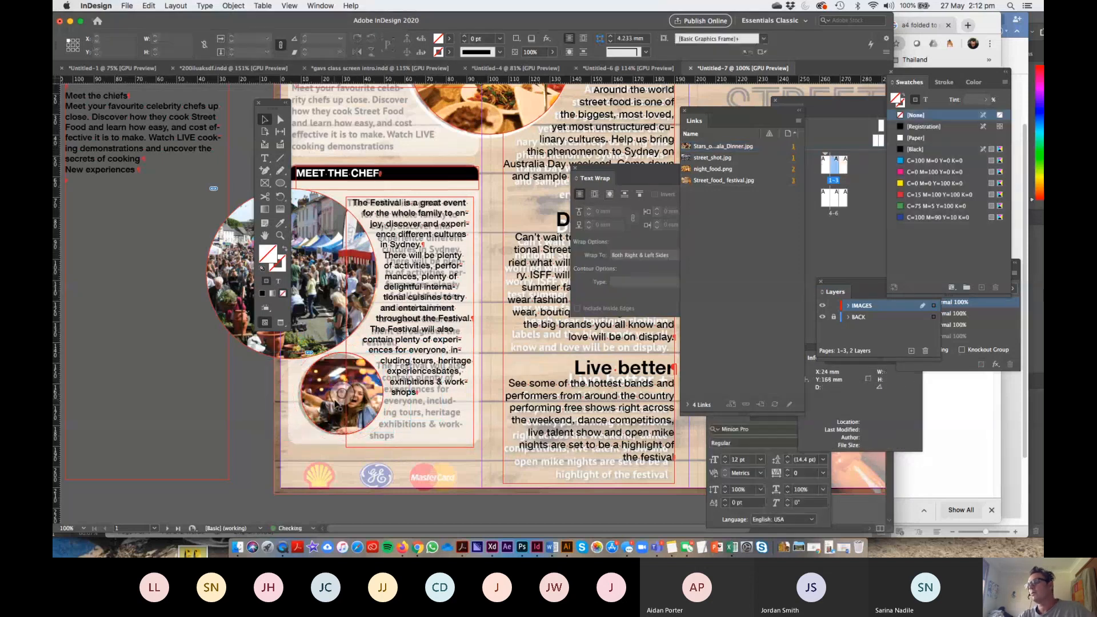
{"action": "double_click", "coordinate": [358, 402]}
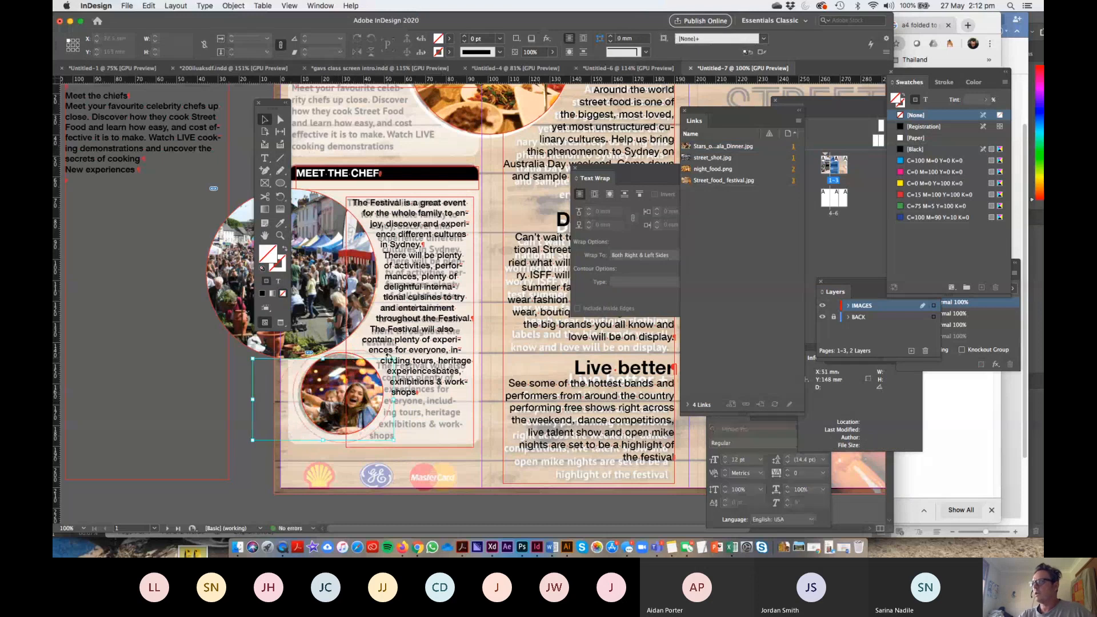
{"action": "left_click_drag", "start_coordinate": [394, 360], "coordinate": [418, 346]}
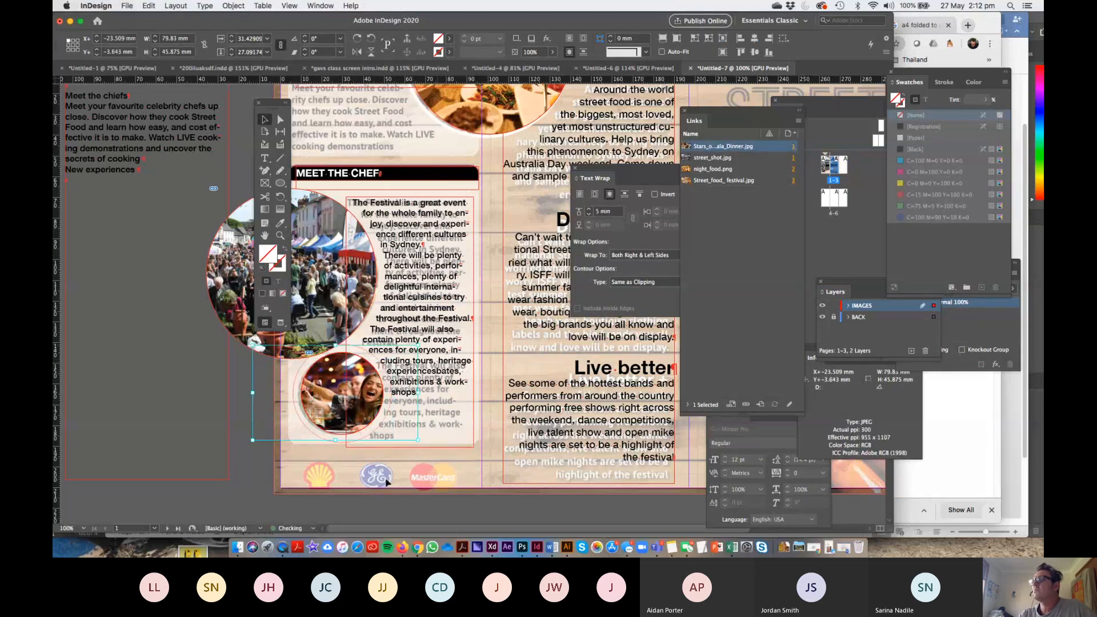
- Draw a 91.6 × 37.8 mm rectangle frame under the upper Meet the Chef bar, filled with C=0 M=0 Y=100 K=0 at 36% opacity
{"action": "scroll", "coordinate": [257, 371], "scroll_direction": "right", "scroll_amount": 5}
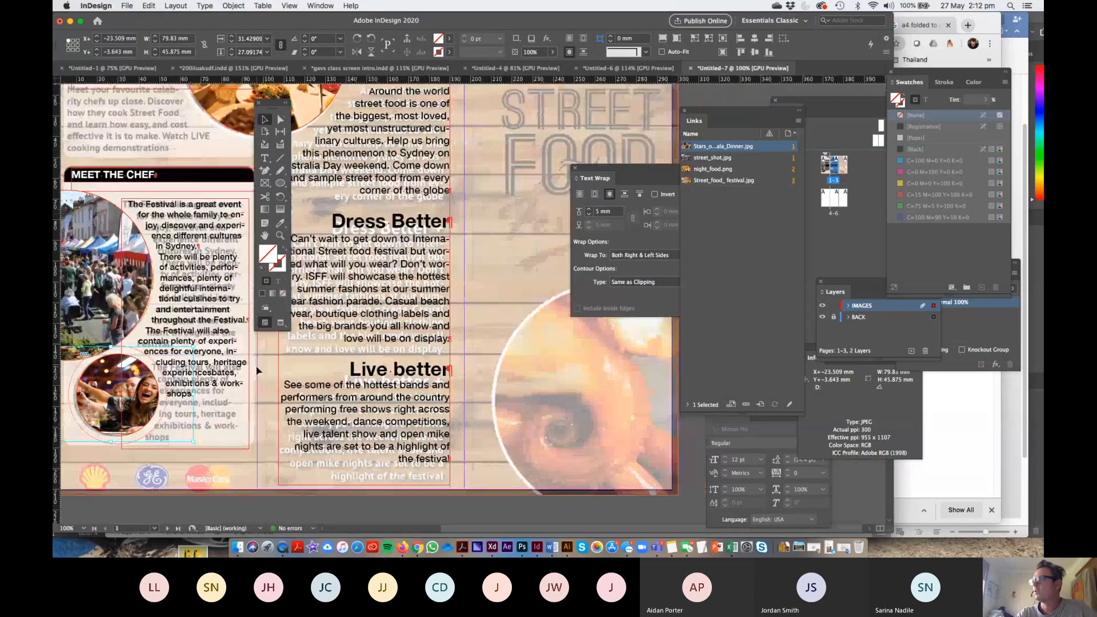
{"action": "key", "text": "super+minus"}
{"action": "key", "text": "super+minus"}
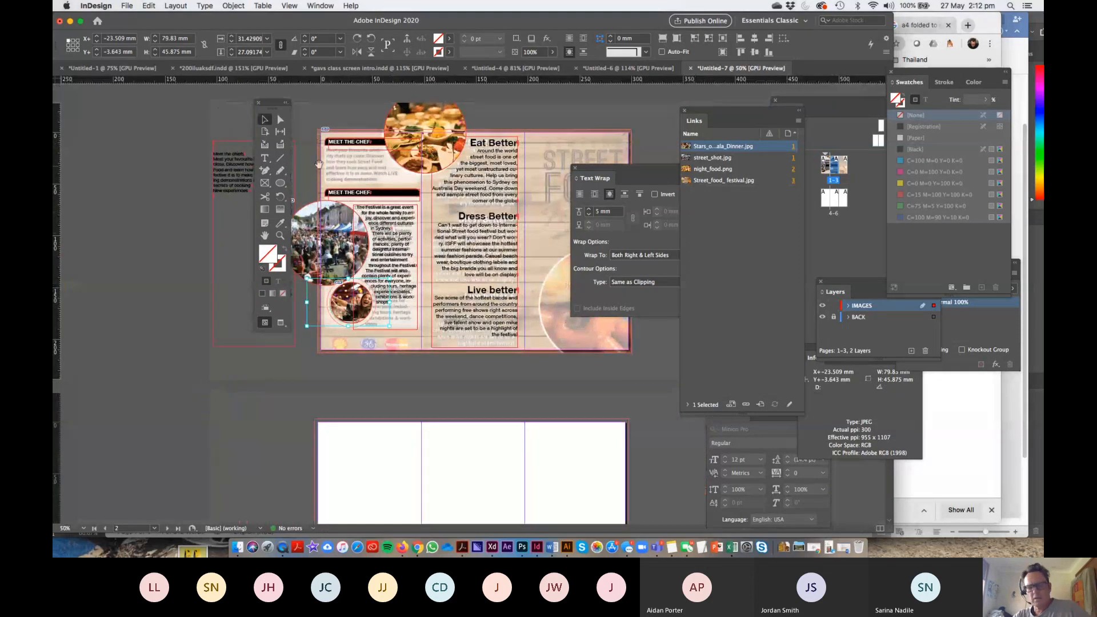
{"action": "left_click_drag", "start_coordinate": [464, 204], "coordinate": [434, 244]}
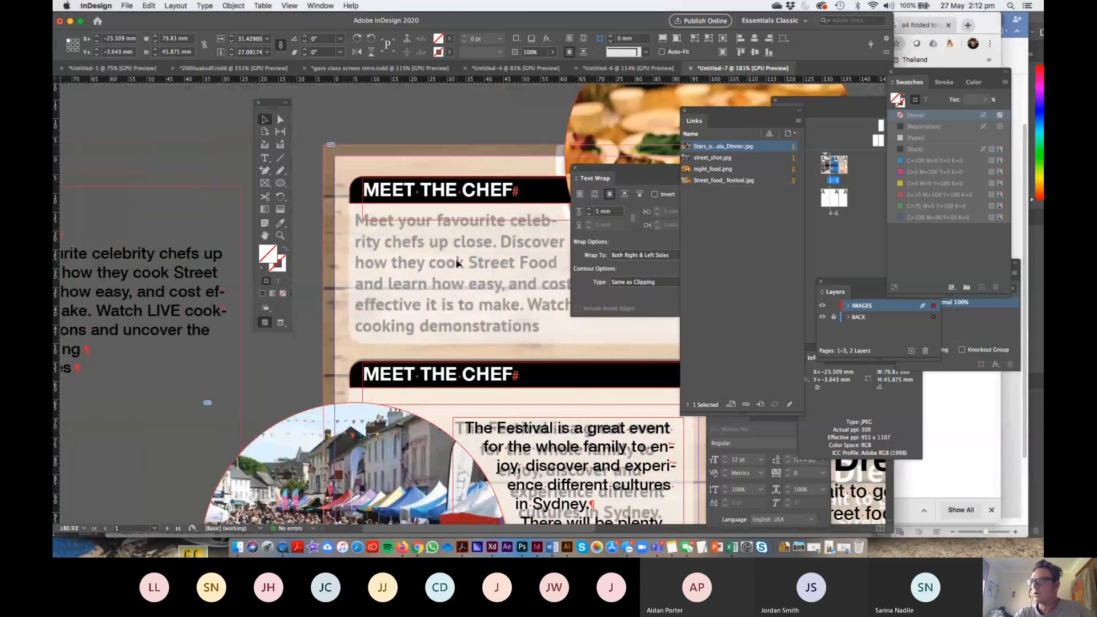
{"action": "key", "text": "super+minus"}
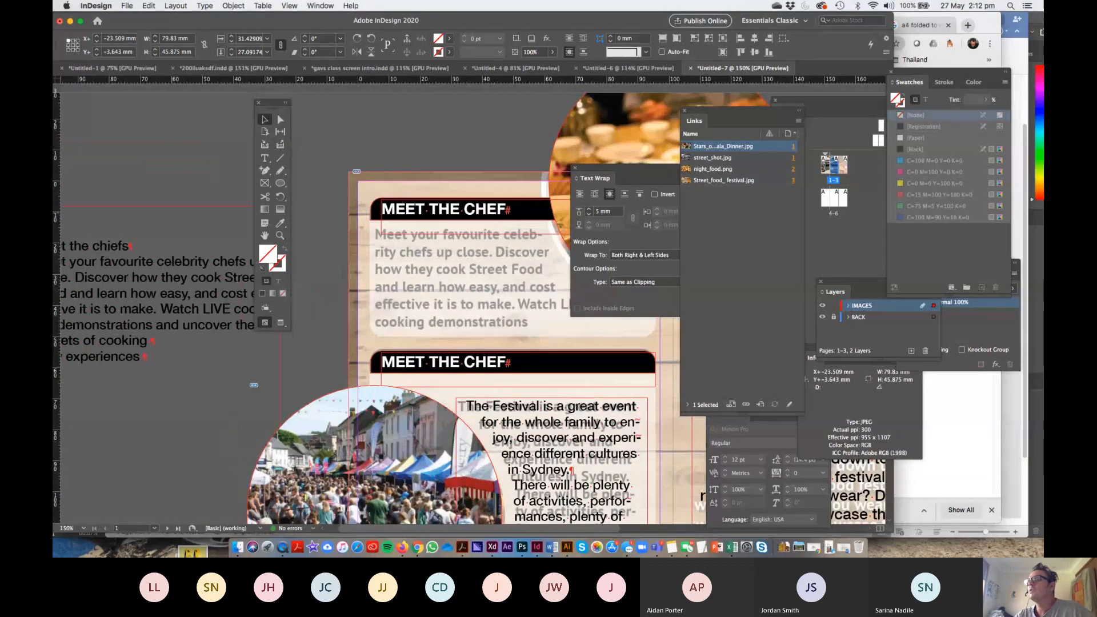
{"action": "left_click", "coordinate": [264, 183]}
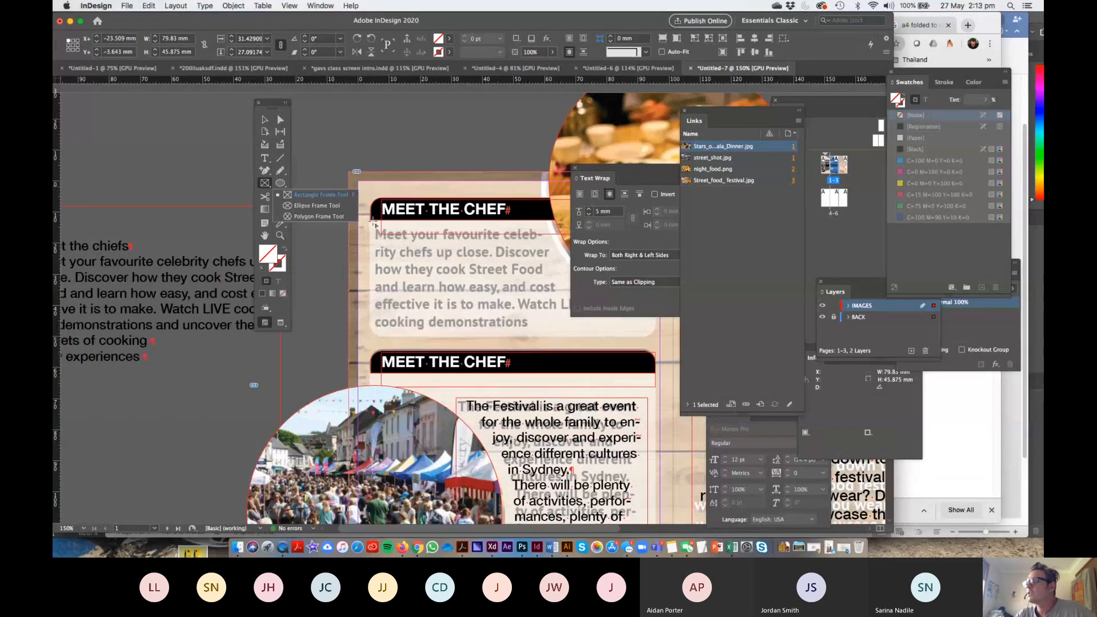
{"action": "mouse_move", "coordinate": [372, 223]}
{"action": "left_mouse_down"}
{"action": "mouse_move", "coordinate": [680, 339]}
{"action": "mouse_move", "coordinate": [656, 338]}
{"action": "mouse_move", "coordinate": [670, 330]}
{"action": "left_mouse_up"}
{"action": "left_click", "coordinate": [917, 182]}
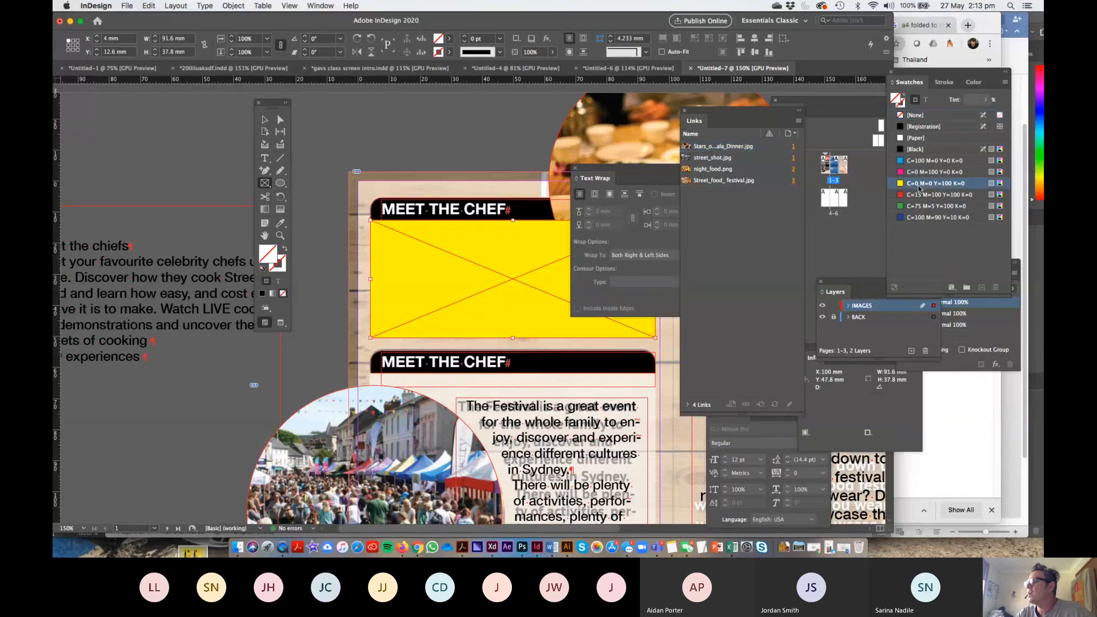
{"action": "left_click", "coordinate": [552, 52]}
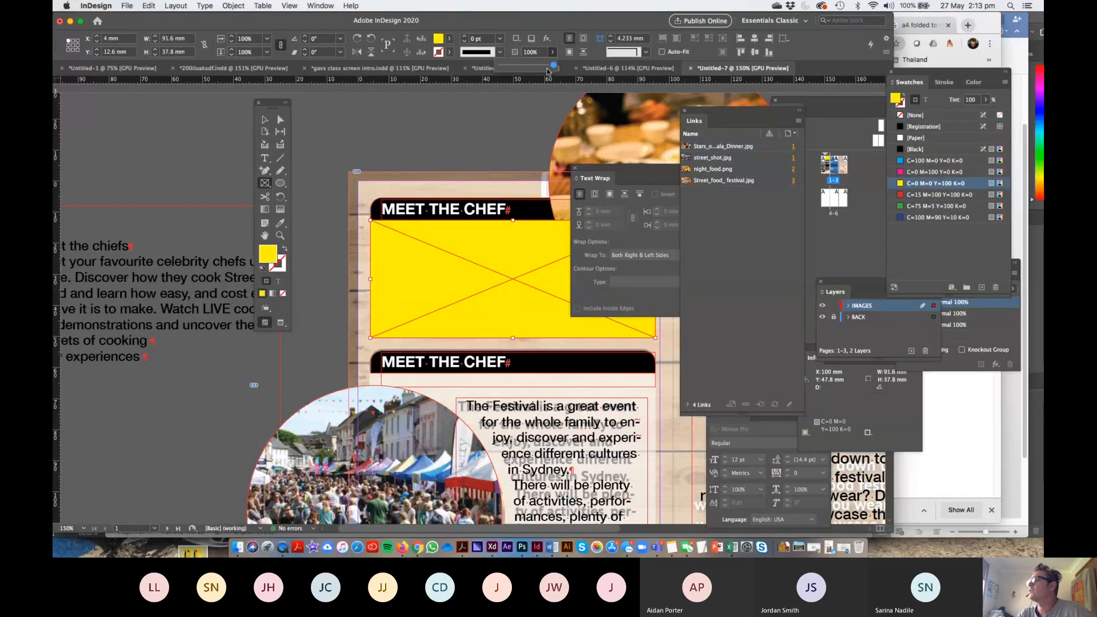
{"action": "left_click_drag", "start_coordinate": [547, 73], "coordinate": [517, 71]}
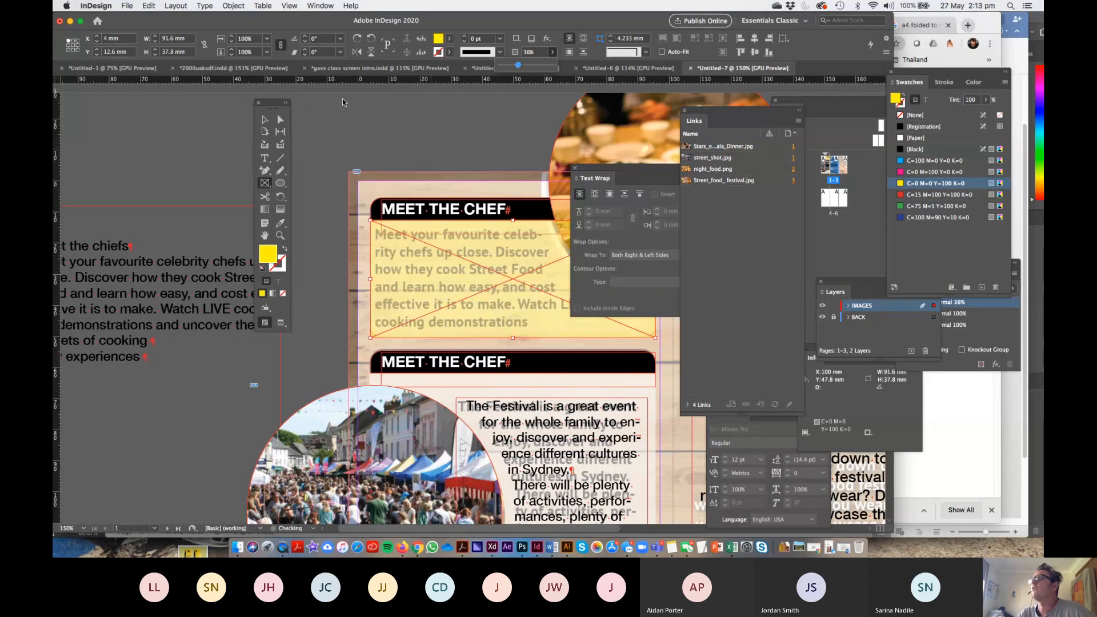
- Round only the two bottom corners of the yellow text panel
{"action": "left_click", "coordinate": [265, 119]}
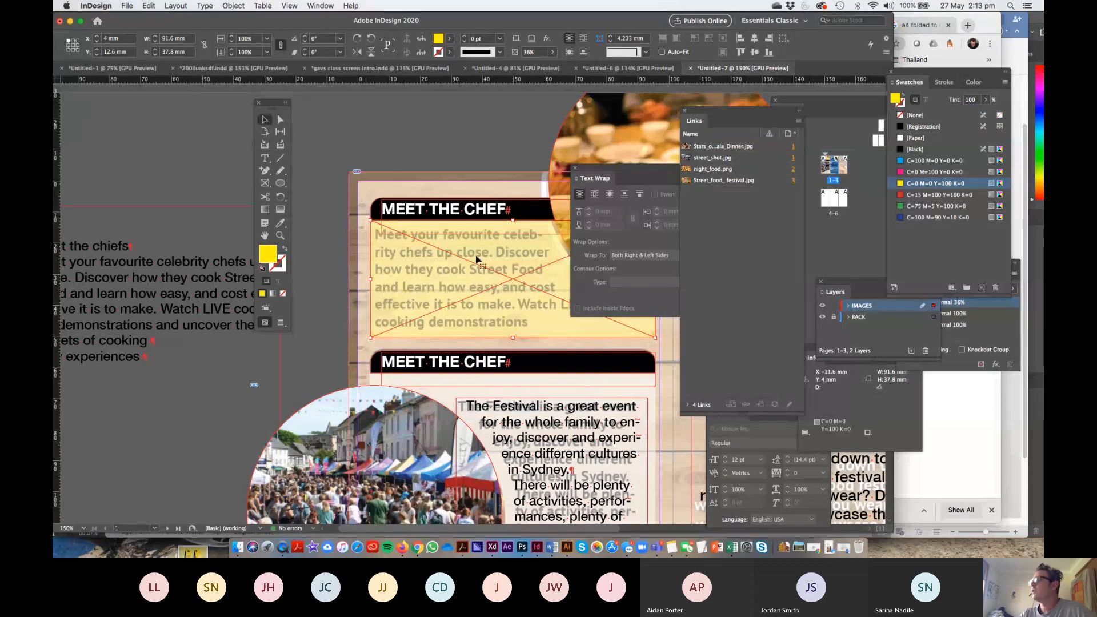
{"action": "left_click_drag", "start_coordinate": [594, 178], "coordinate": [776, 234]}
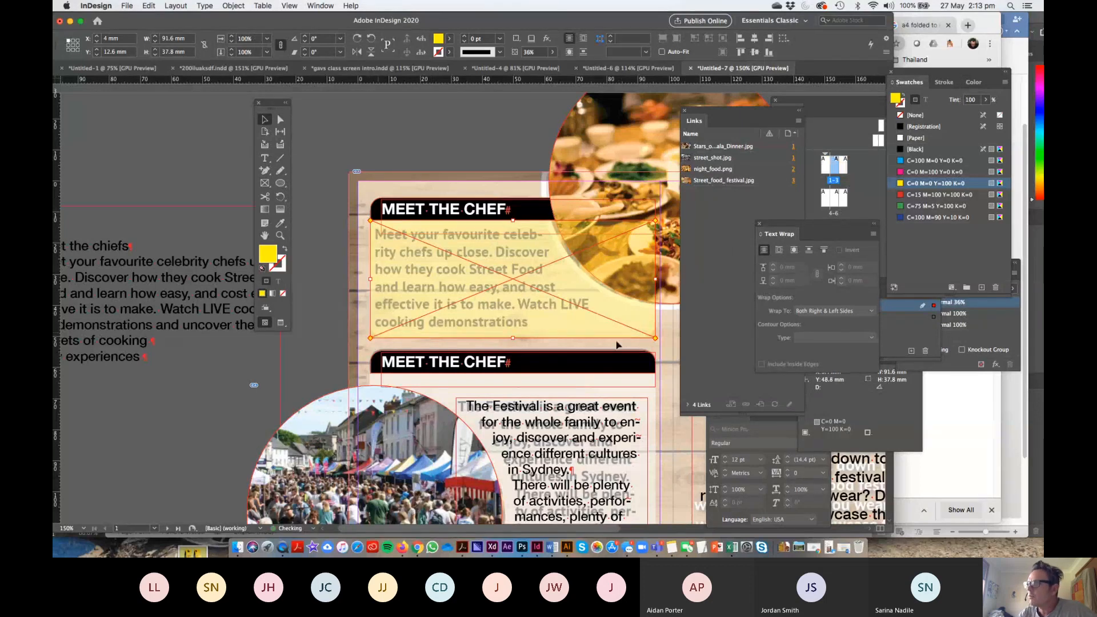
{"action": "left_click_drag", "start_coordinate": [654, 338], "coordinate": [639, 340]}
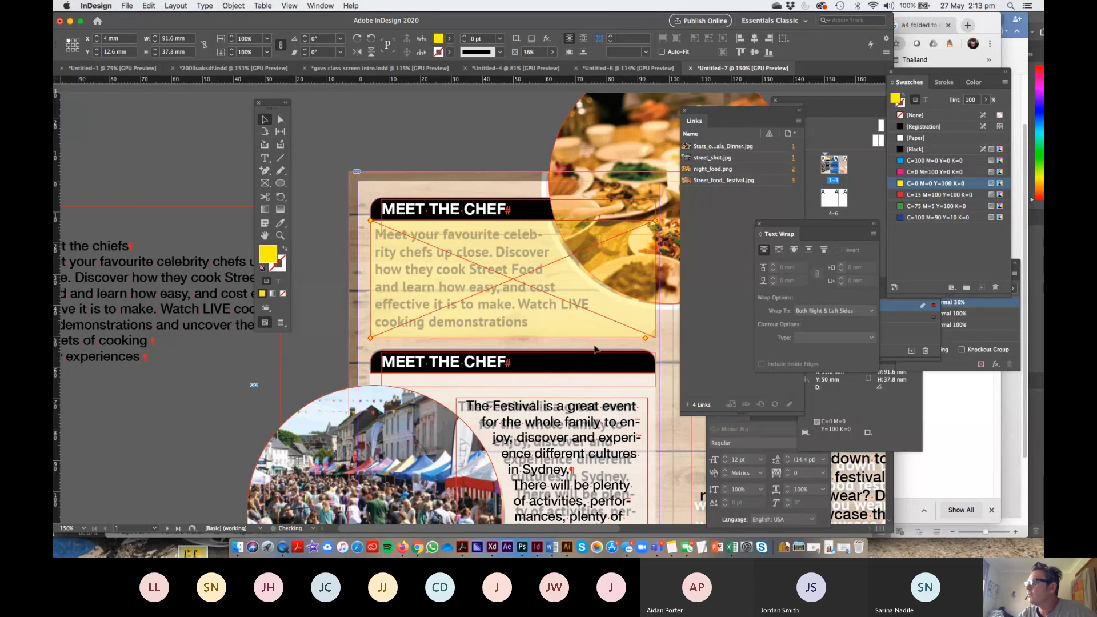
{"action": "left_click_drag", "start_coordinate": [370, 338], "coordinate": [380, 339]}
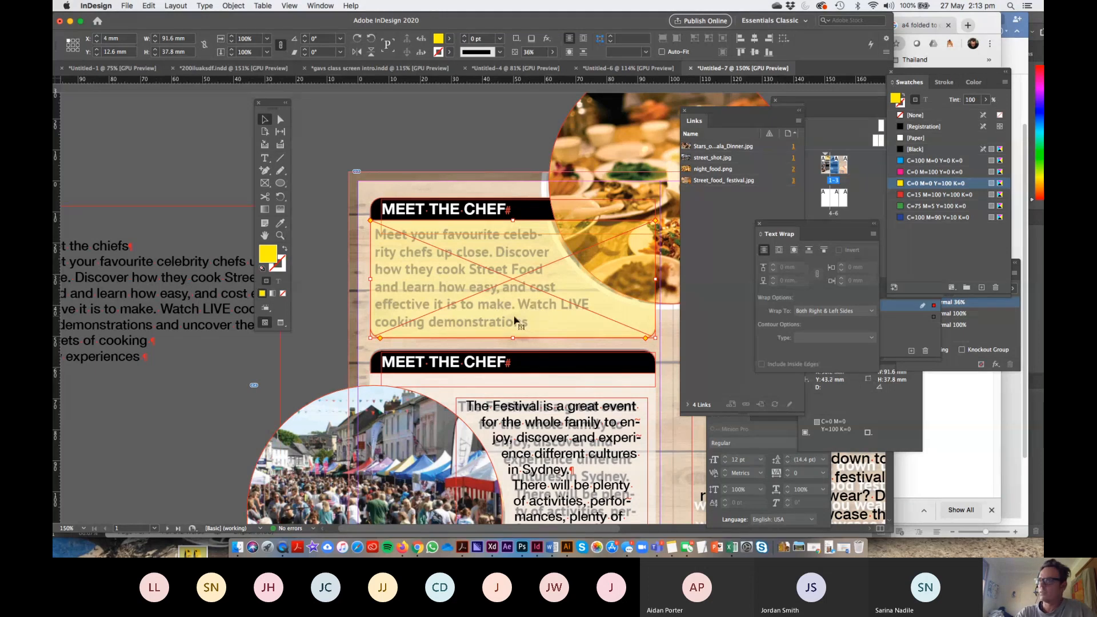
- Trace the brush stroke below Festival as a closed Pen shape about 56.5 × 14.4 mm, filled with C=15 M=100 Y=100 K=0
{"action": "key", "text": "super+minus"}
{"action": "key", "text": "super+minus"}
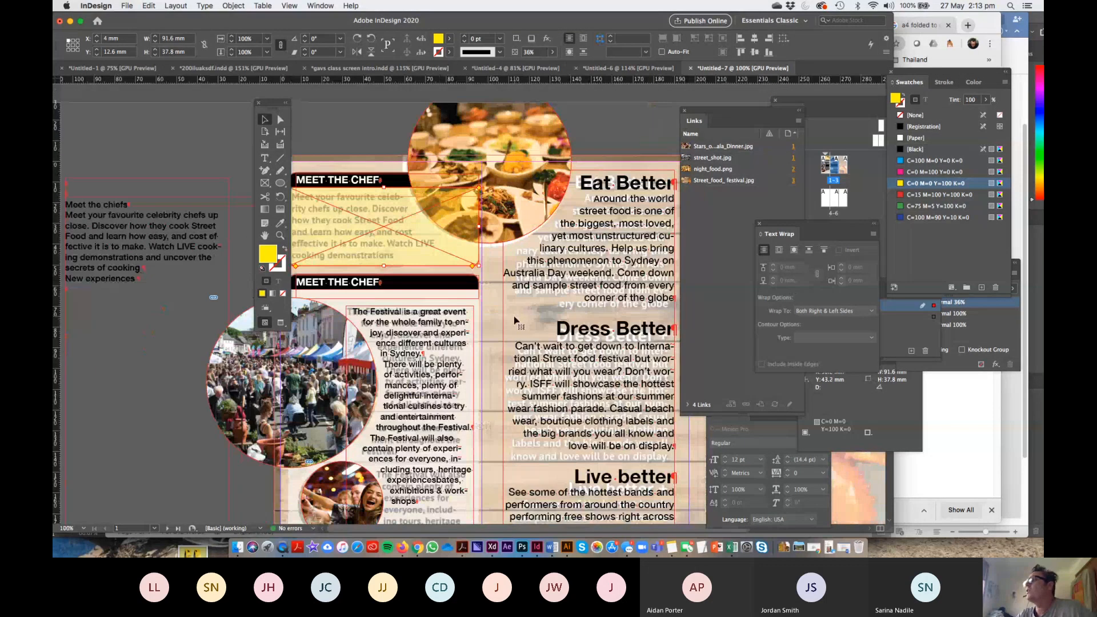
{"action": "key", "text": "super+minus"}
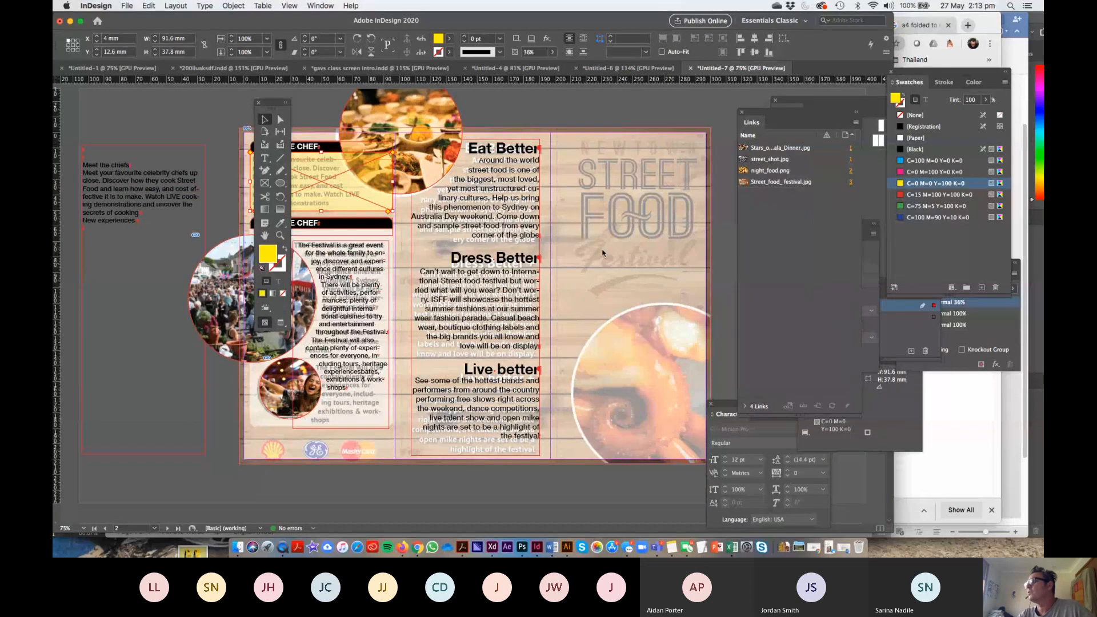
{"action": "left_click_drag", "start_coordinate": [603, 252], "coordinate": [664, 334]}
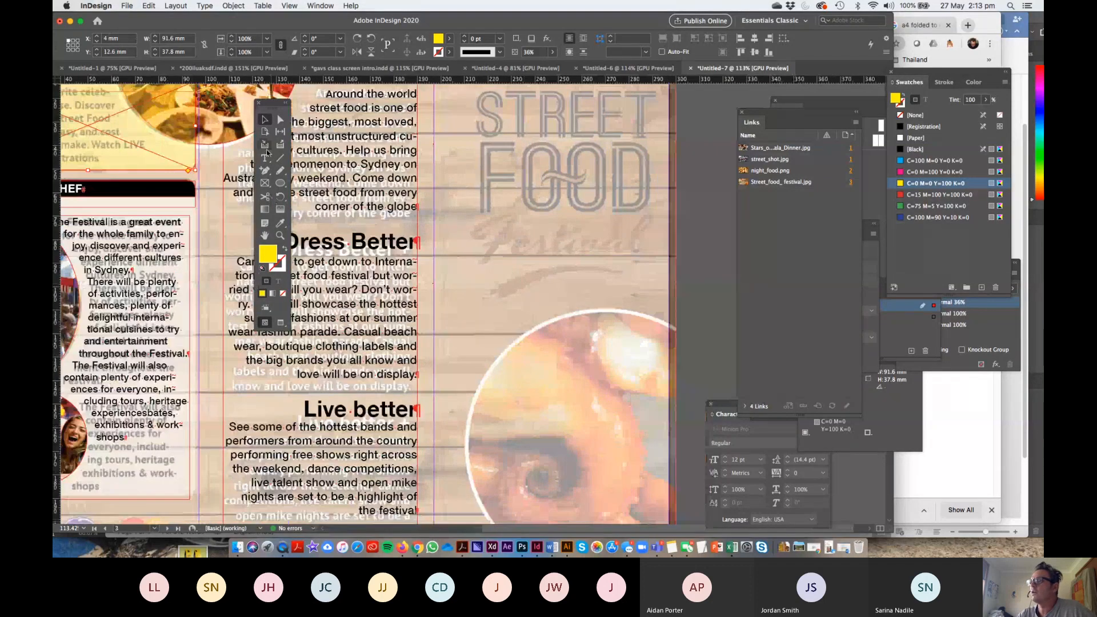
{"action": "left_click", "coordinate": [264, 170]}
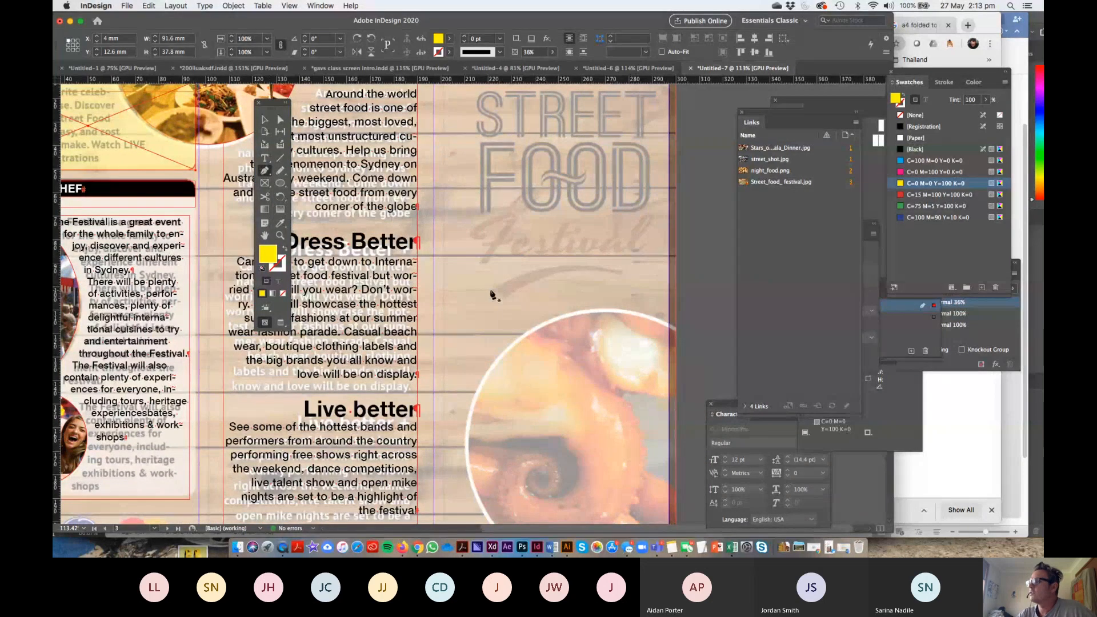
{"action": "left_click_drag", "start_coordinate": [491, 292], "coordinate": [512, 301]}
{"action": "mouse_move", "coordinate": [623, 276]}
{"action": "left_mouse_down"}
{"action": "mouse_move", "coordinate": [699, 293]}
{"action": "mouse_move", "coordinate": [620, 274]}
{"action": "left_mouse_up"}
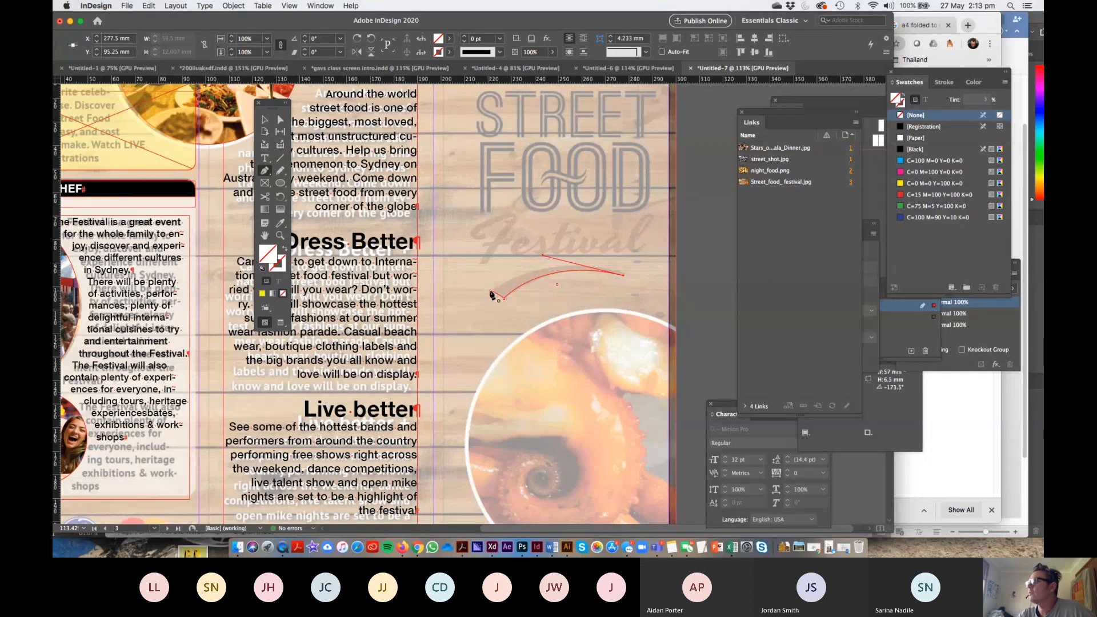
{"action": "left_click", "coordinate": [492, 293]}
{"action": "left_click", "coordinate": [940, 194]}
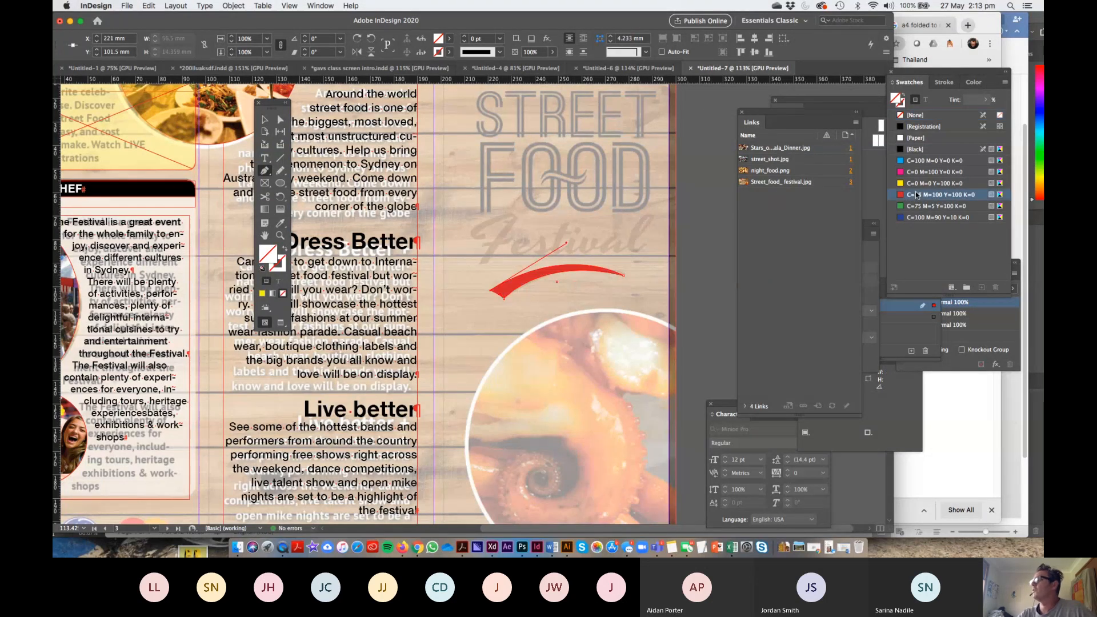
{"action": "left_click", "coordinate": [266, 119]}
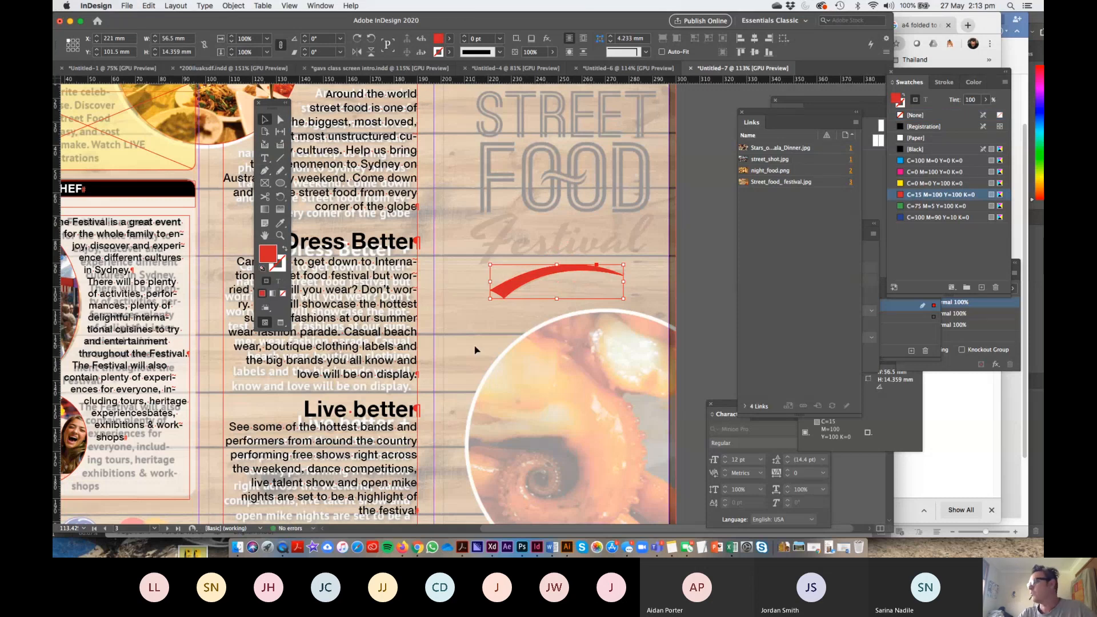
- Duplicate the night food circle onto the sample's large octopus photo on the cover panel
{"action": "key", "text": "super+minus"}
{"action": "key", "text": "super+minus"}
{"action": "left_click", "coordinate": [420, 123]}
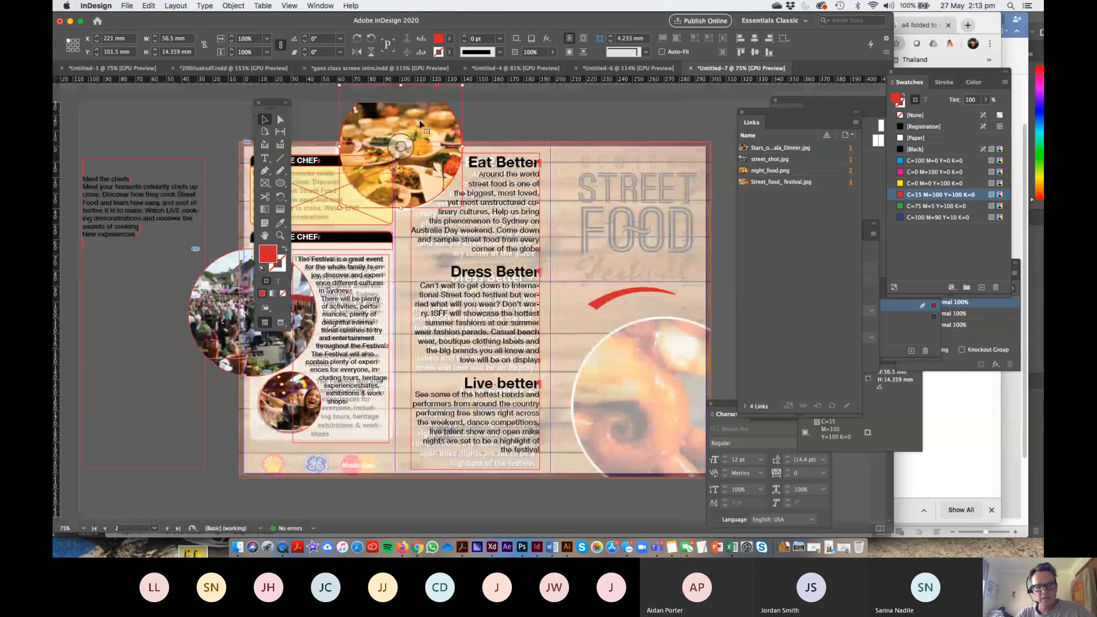
{"action": "left_click_drag", "start_coordinate": [420, 123], "coordinate": [647, 350]}
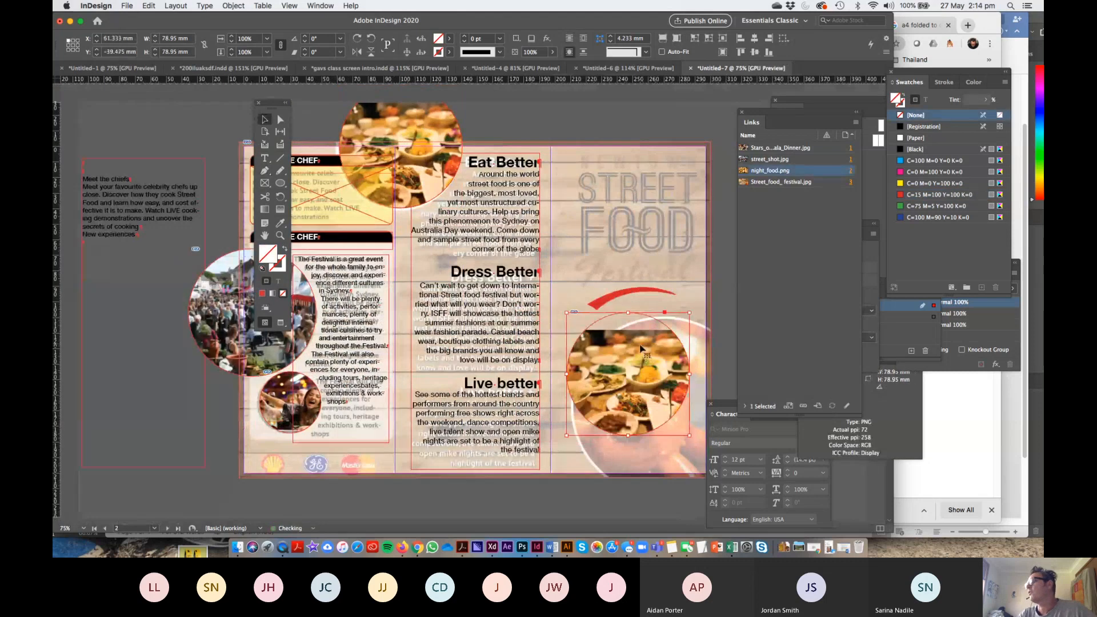
- Enlarge the duplicated cover circle to about 124.5 × 121.6 mm, align it over the octopus photo, and add a 7 pt Paper stroke
{"action": "left_click_drag", "start_coordinate": [692, 438], "coordinate": [761, 503]}
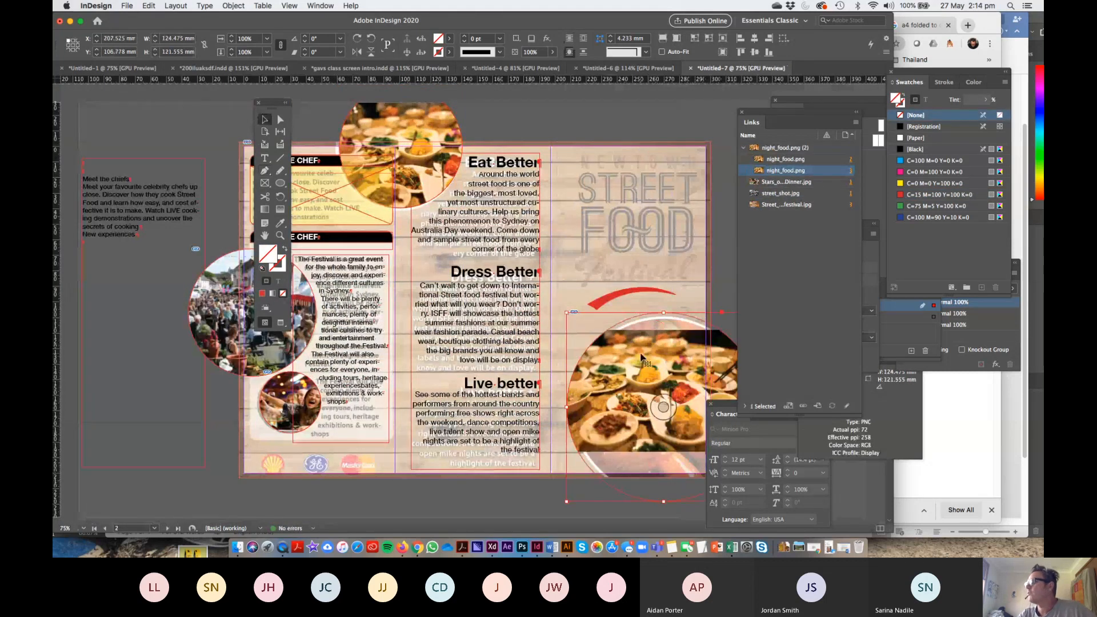
{"action": "mouse_move", "coordinate": [650, 368]}
{"action": "left_mouse_down"}
{"action": "mouse_move", "coordinate": [657, 375]}
{"action": "mouse_move", "coordinate": [630, 363]}
{"action": "left_mouse_up"}
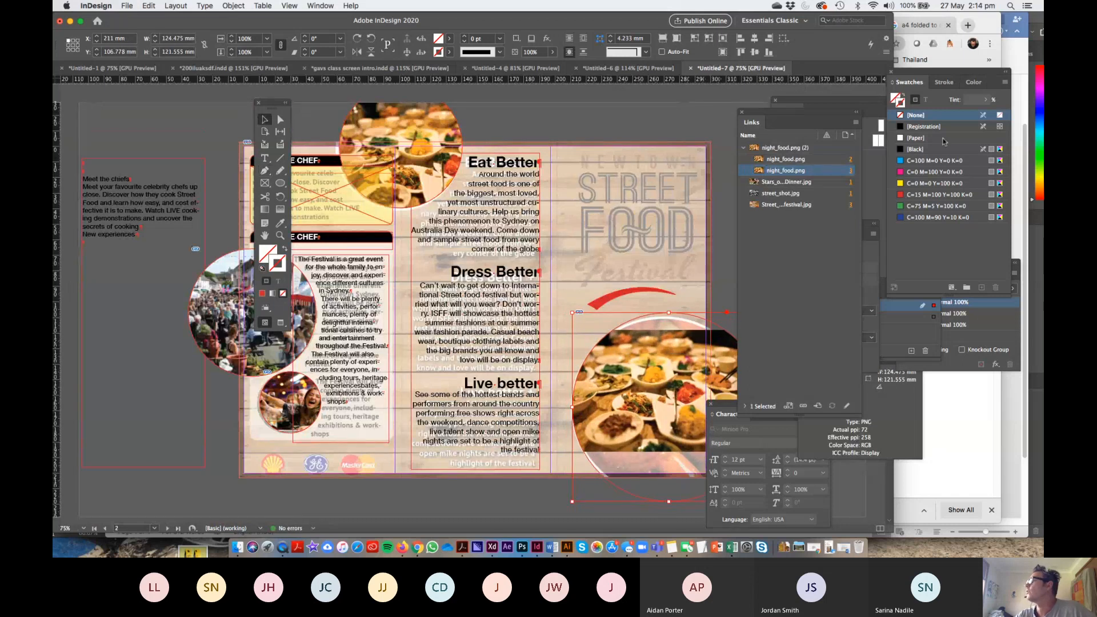
{"action": "left_click", "coordinate": [911, 139]}
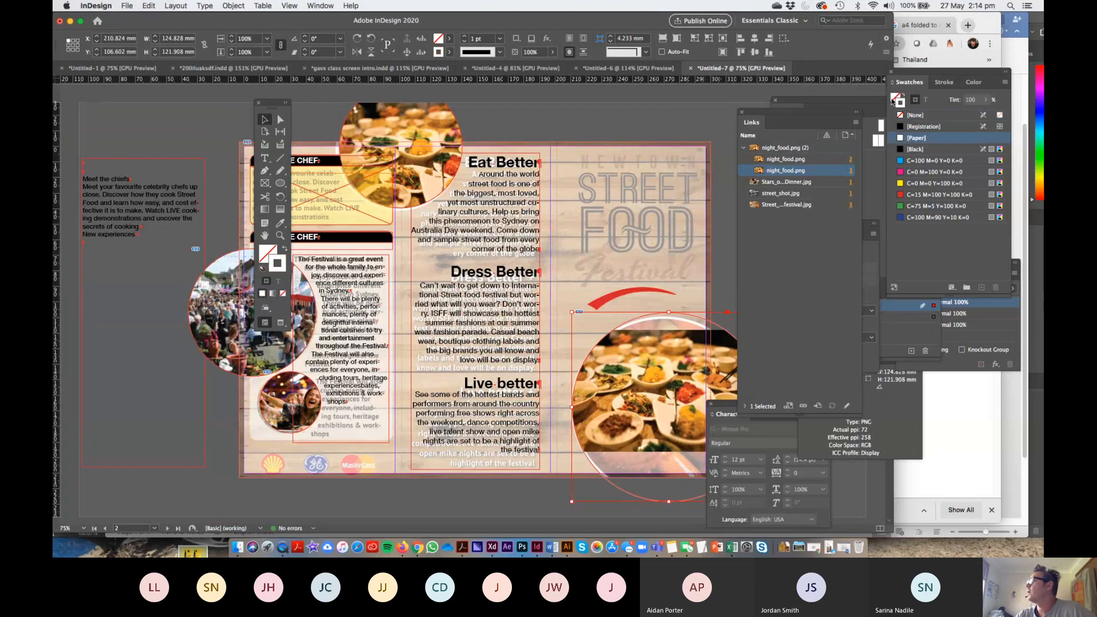
{"action": "left_click", "coordinate": [463, 38]}
{"action": "left_click", "coordinate": [463, 37]}
{"action": "left_click", "coordinate": [463, 37]}
{"action": "left_click", "coordinate": [464, 37]}
{"action": "left_click", "coordinate": [464, 37]}
{"action": "left_click", "coordinate": [463, 37]}
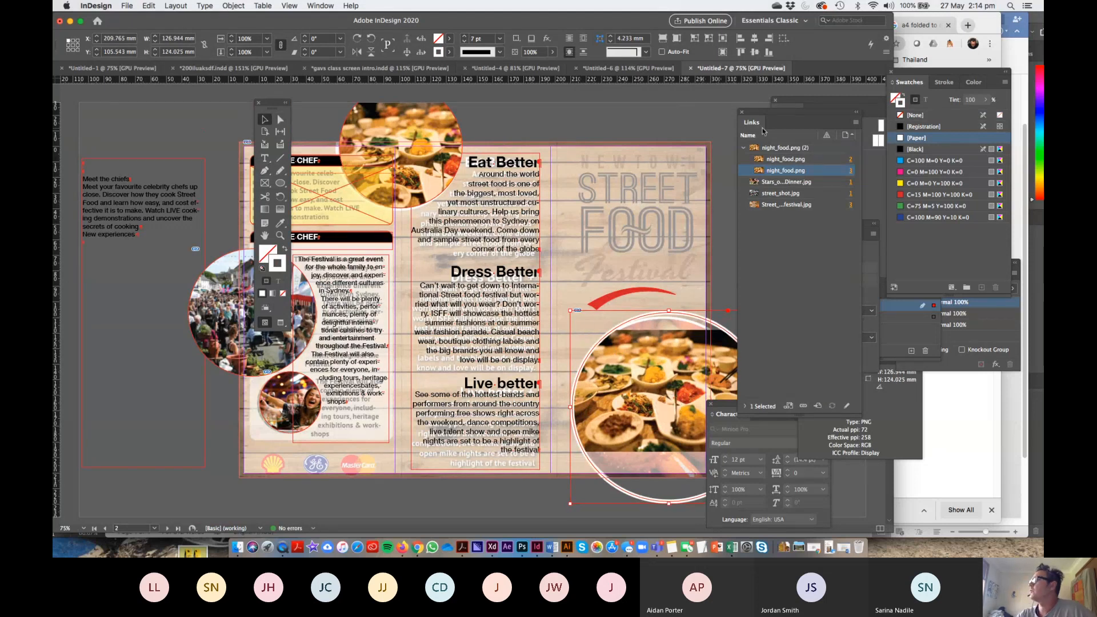
- Relink the night food image in the cover circle to the World's Longest Lunch JPEG
{"action": "left_click", "coordinate": [805, 405]}
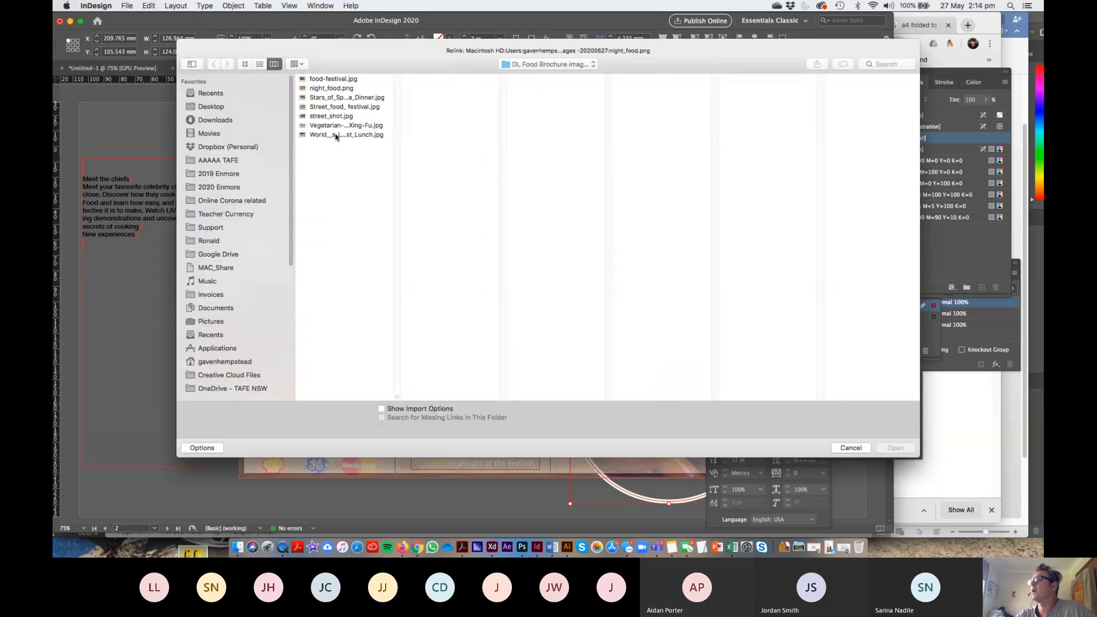
{"action": "left_click", "coordinate": [336, 136]}
{"action": "left_click", "coordinate": [896, 449]}
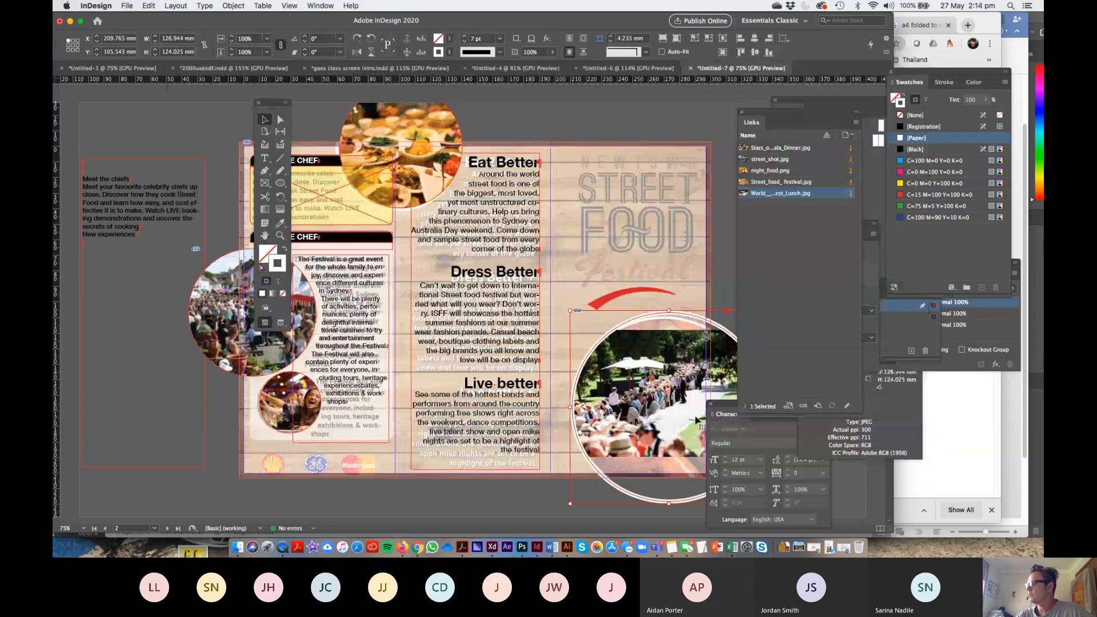
- Scale the lunch photo inside the cover circle to about 64% and reposition it to fill the circle
{"action": "double_click", "coordinate": [696, 421]}
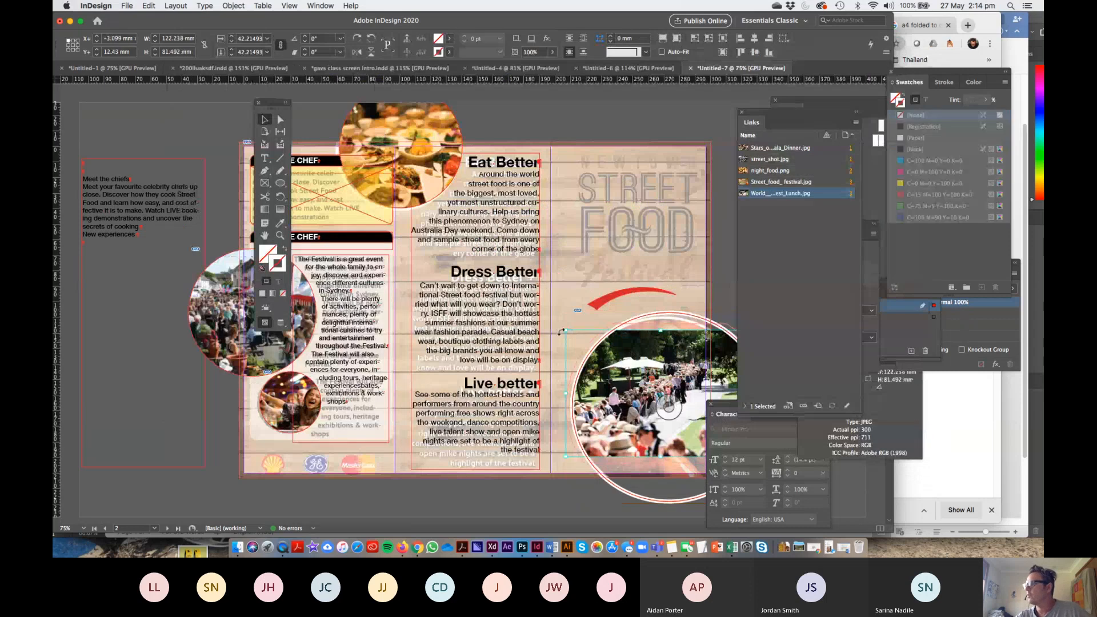
{"action": "left_click_drag", "start_coordinate": [564, 330], "coordinate": [501, 287]}
{"action": "left_click_drag", "start_coordinate": [656, 414], "coordinate": [641, 409]}
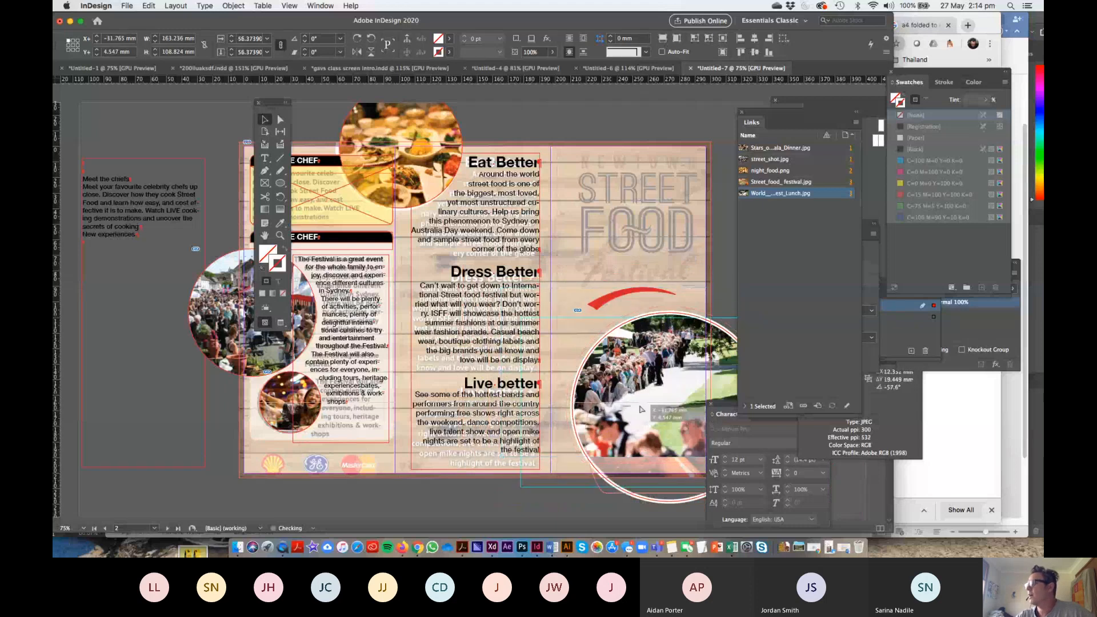
{"action": "left_click_drag", "start_coordinate": [520, 487], "coordinate": [486, 508]}
{"action": "left_click_drag", "start_coordinate": [653, 381], "coordinate": [672, 371]}
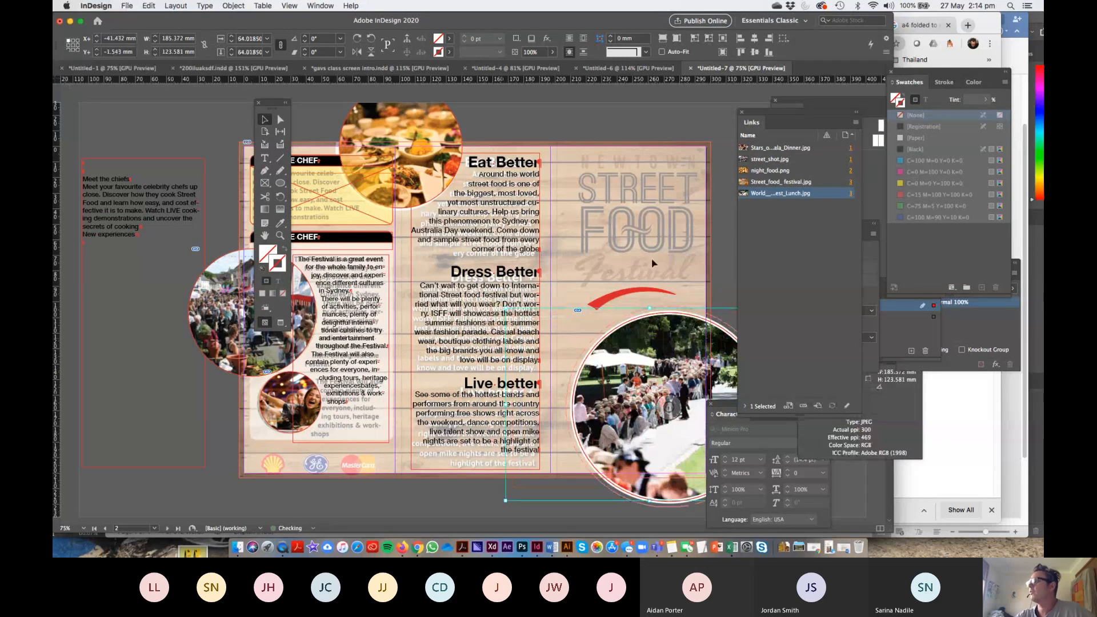
- Switch the spread to preview mode and hide the BACK layer holding the faded sample
{"action": "left_click", "coordinate": [579, 117]}
{"action": "key", "text": "w"}
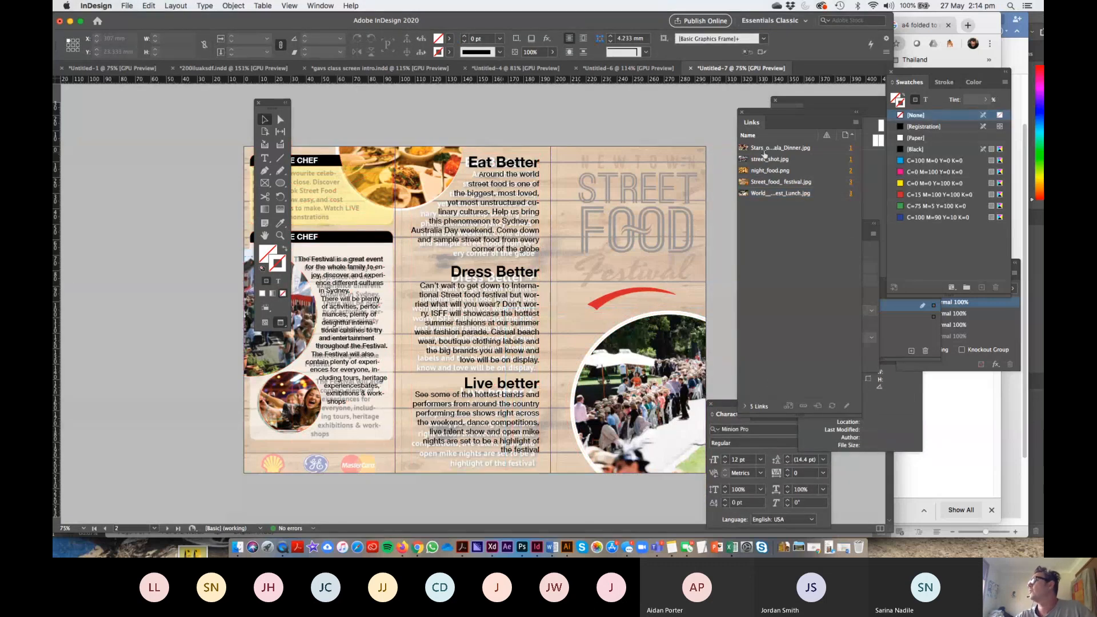
{"action": "left_click", "coordinate": [773, 109]}
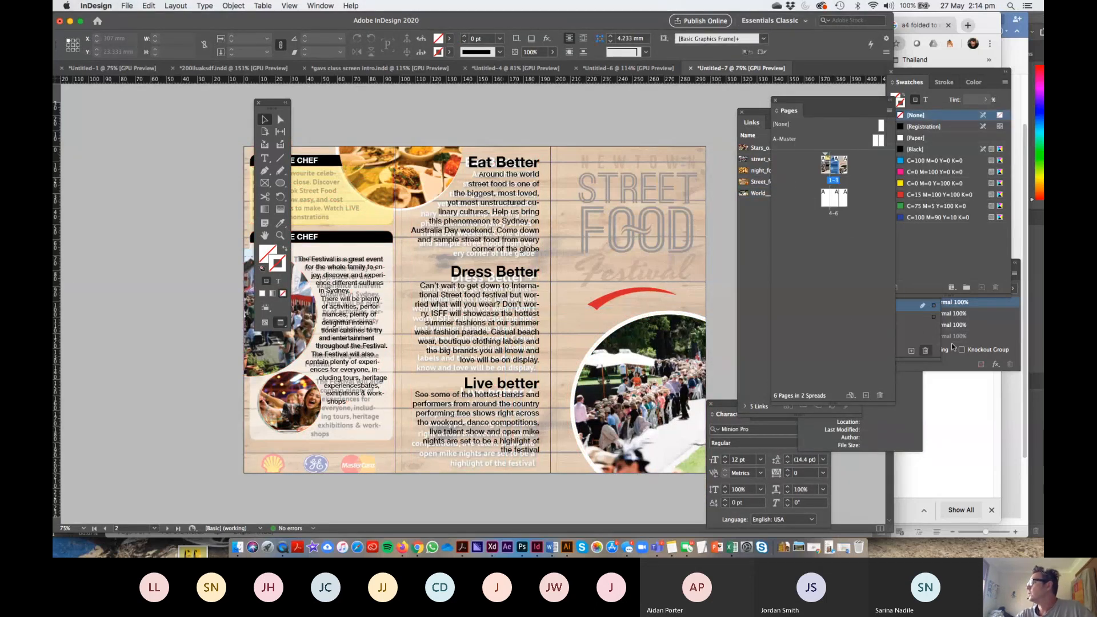
{"action": "left_click", "coordinate": [920, 330]}
{"action": "left_click", "coordinate": [823, 317]}
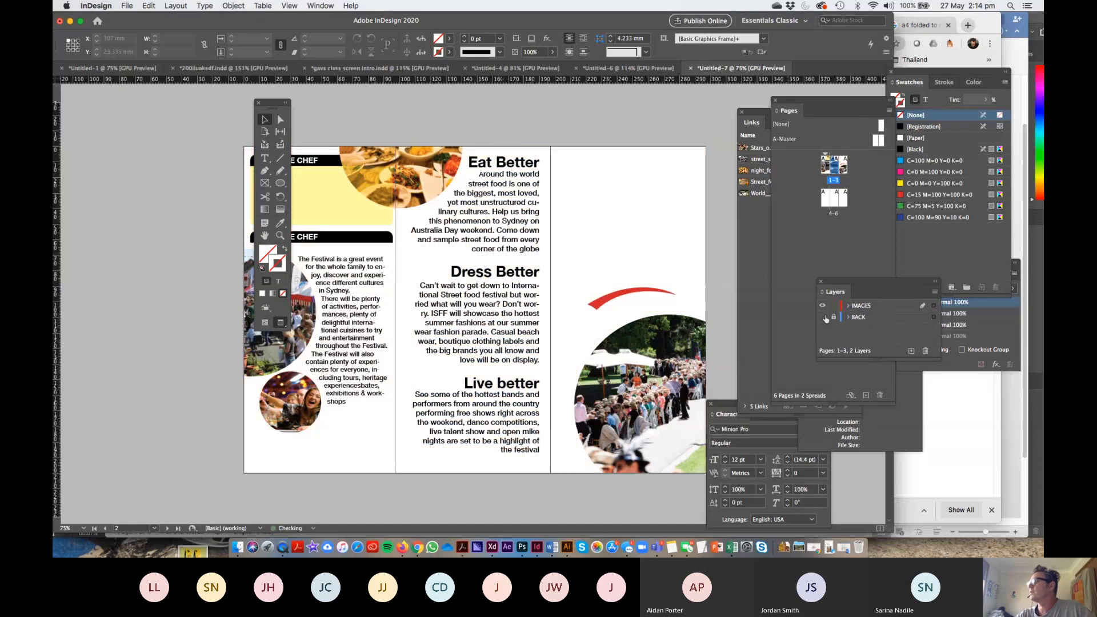
- Switch to Chrome and search Google for "WOODEND BACKGROUND" in a new tab
{"action": "left_click", "coordinate": [418, 549]}
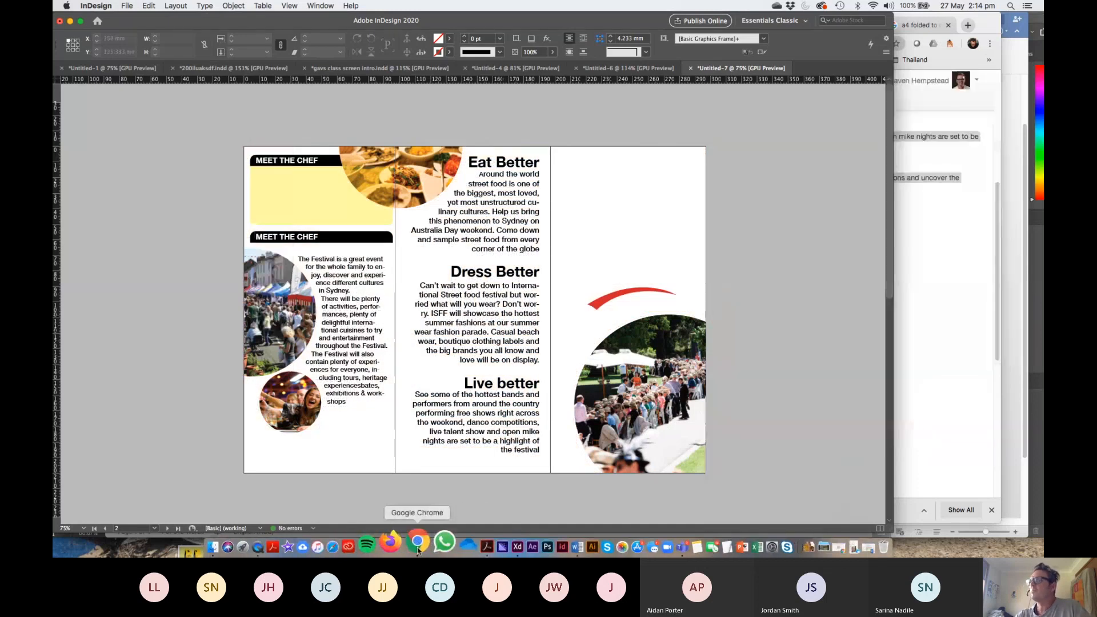
{"action": "key", "text": "super+t"}
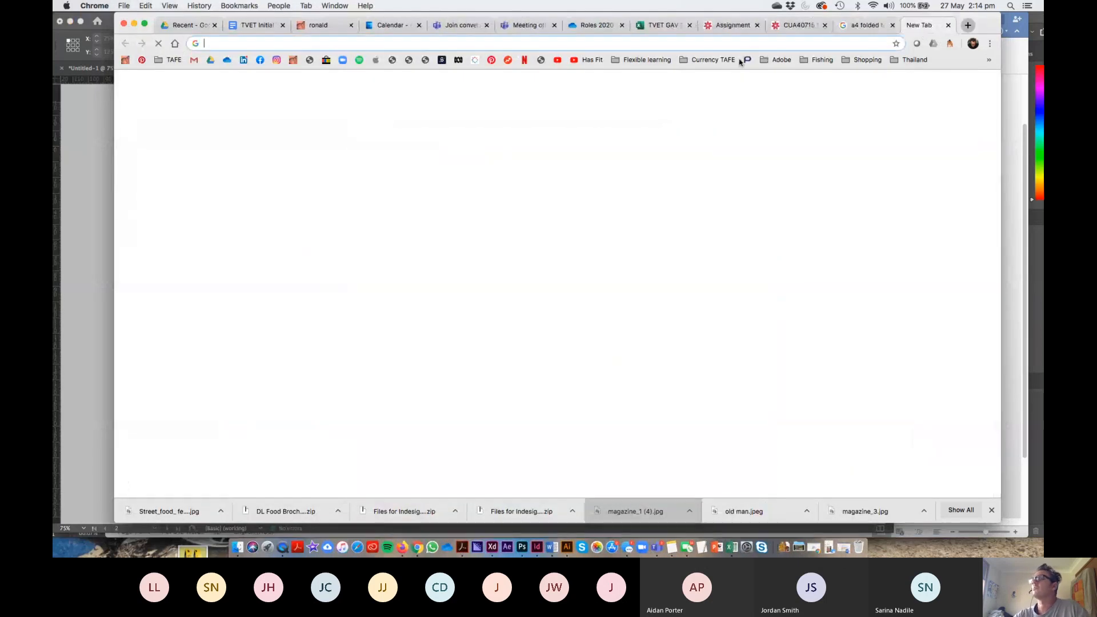
{"action": "type", "text": "WOODEND "}
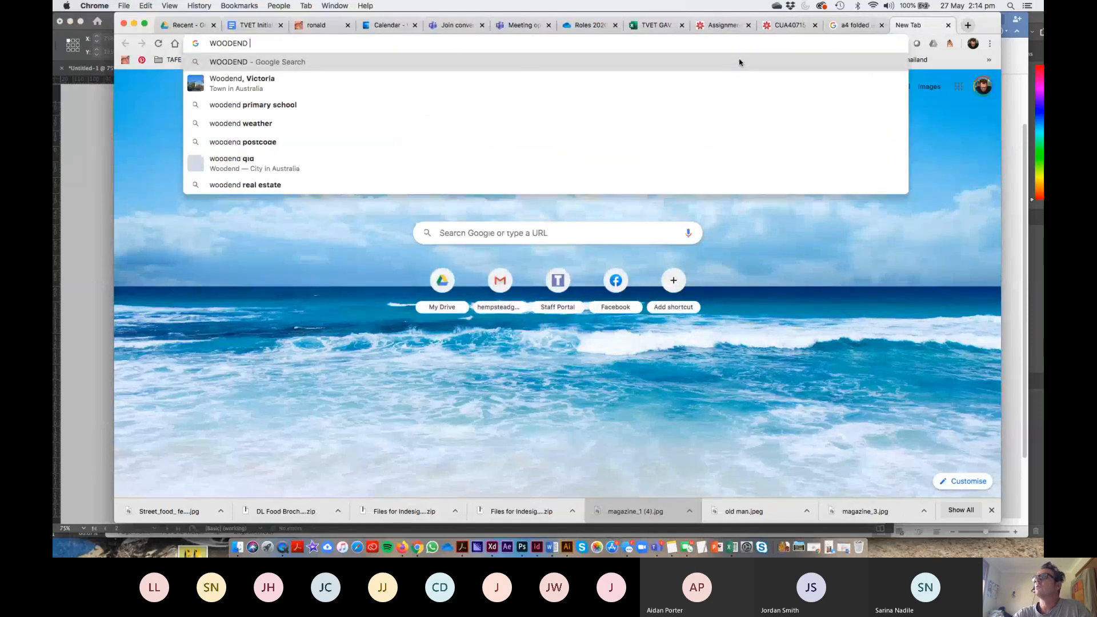
{"action": "type", "text": "BACKBRON"}
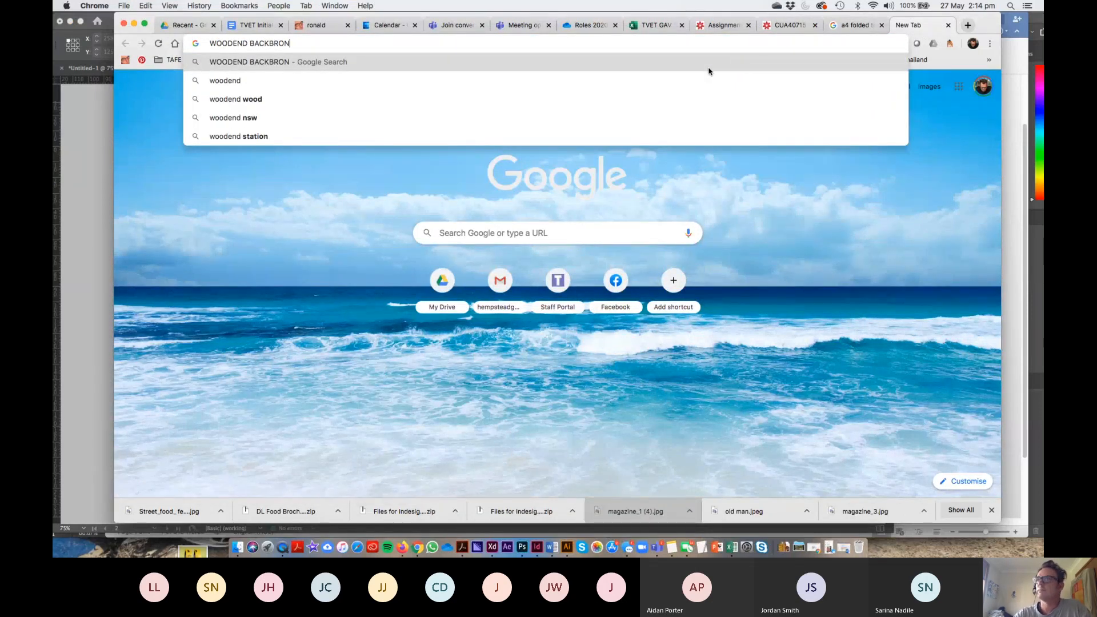
{"action": "key", "text": "BackSpace"}
{"action": "key", "text": "BackSpace"}
{"action": "key", "text": "BackSpace"}
{"action": "key", "text": "BackSpace"}
{"action": "type", "text": "GROUND"}
{"action": "key", "text": "Return"}
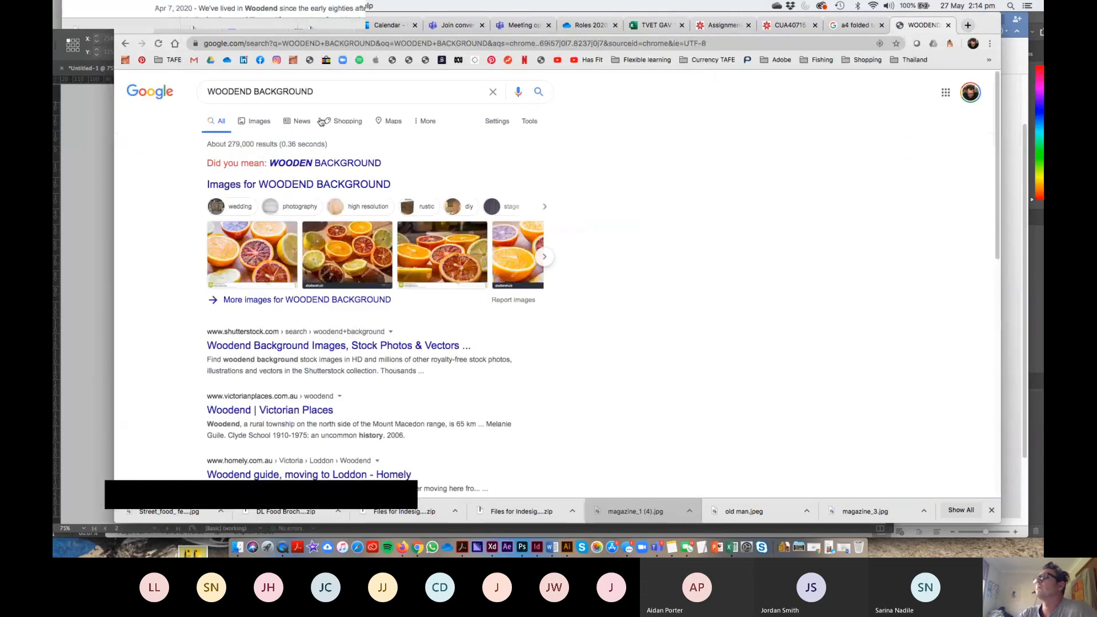
- From the image results, save the Dreamstime vintage wood board picture as a JPEG in the DL Food Brochure images -20200527 folder
{"action": "left_click", "coordinate": [260, 123]}
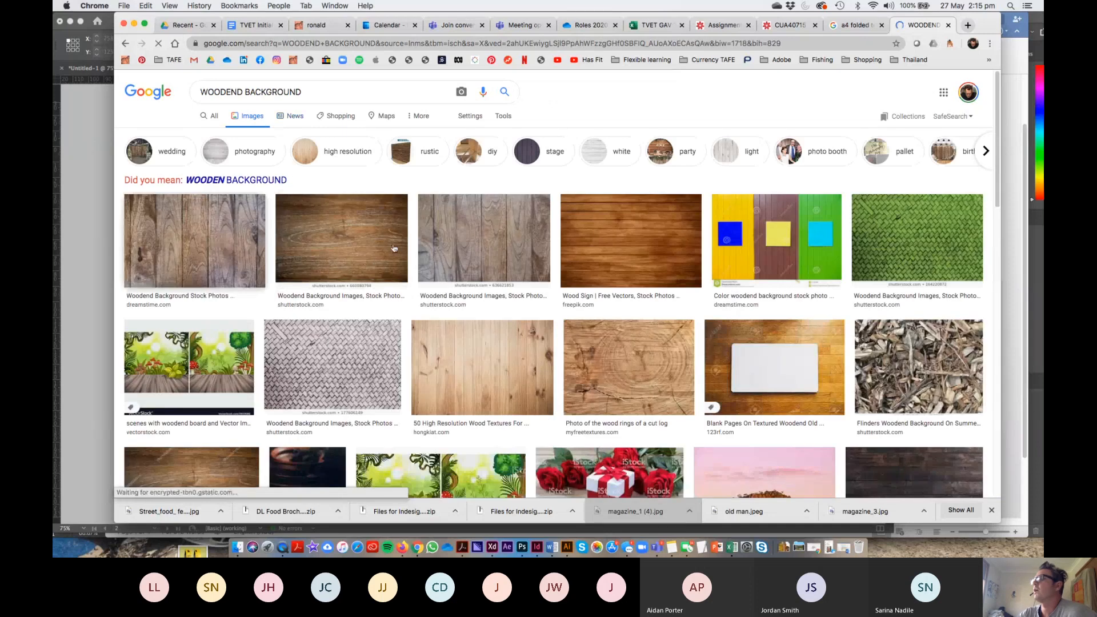
{"action": "left_click", "coordinate": [517, 270]}
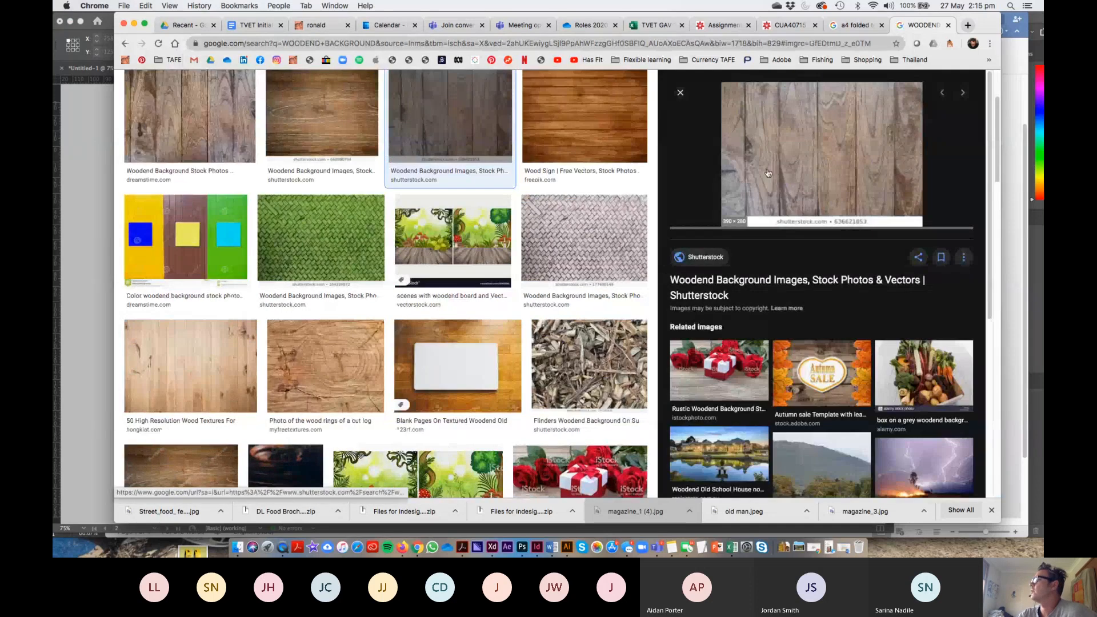
{"action": "left_click", "coordinate": [239, 124]}
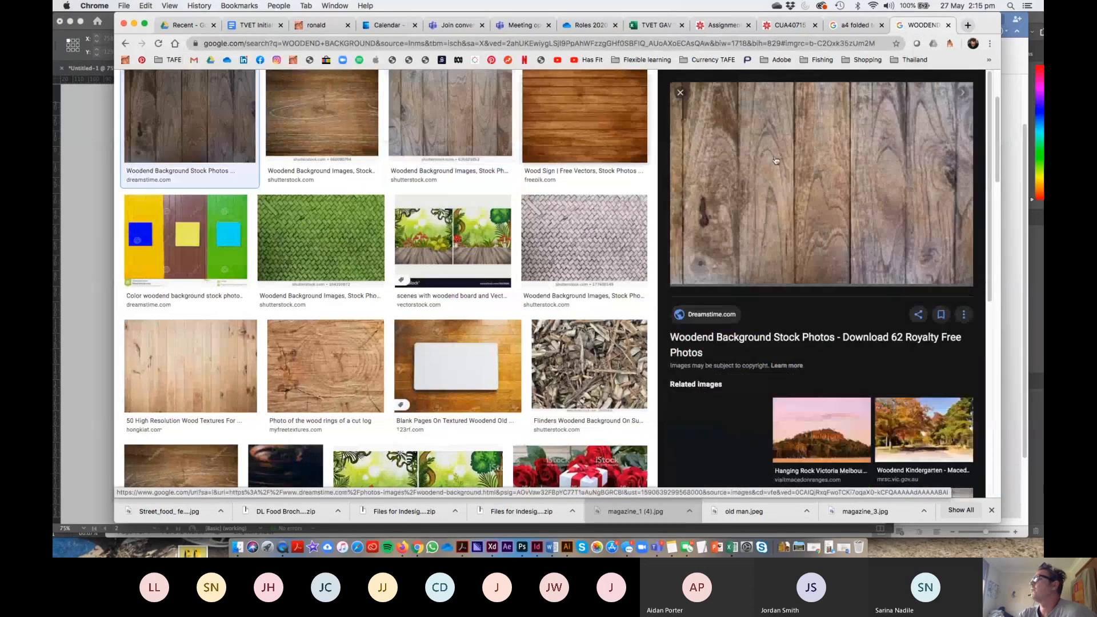
{"action": "right_click", "coordinate": [782, 162]}
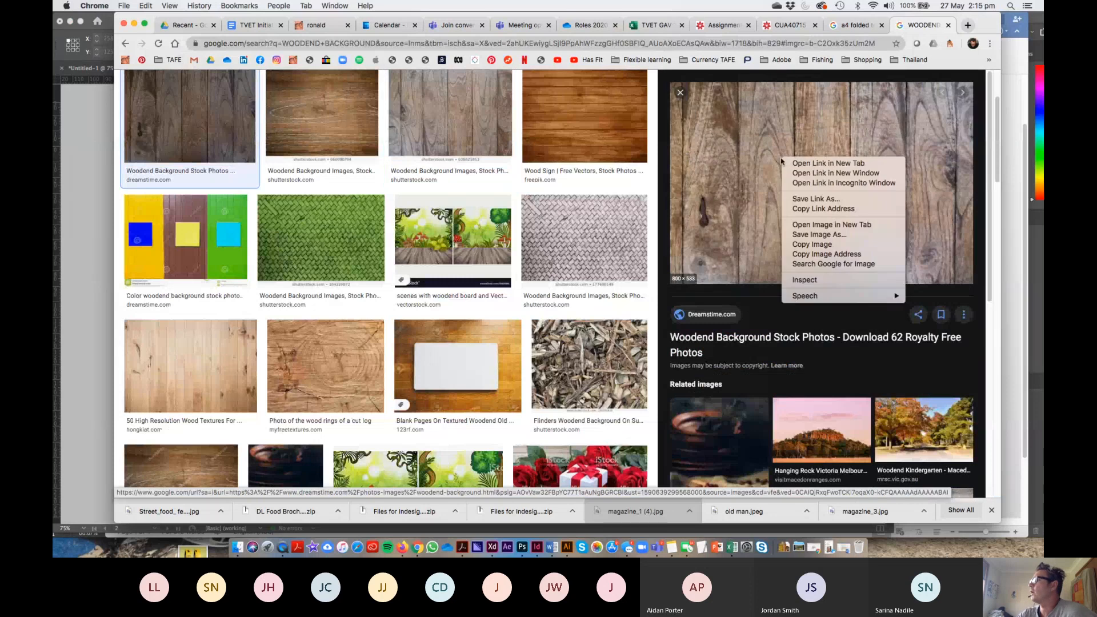
{"action": "left_click", "coordinate": [827, 237]}
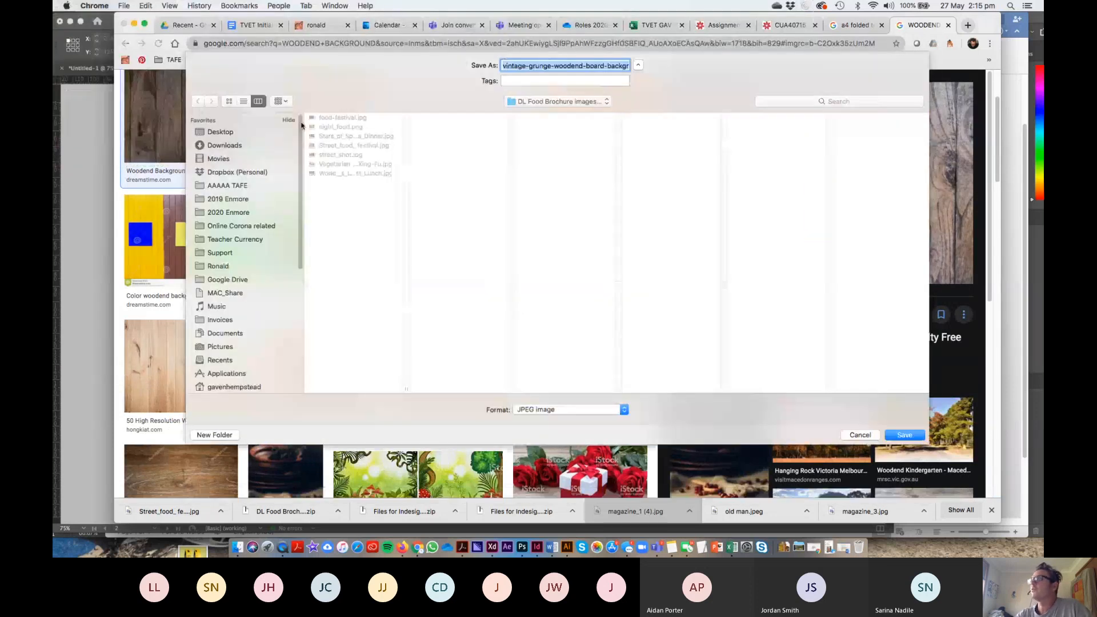
{"action": "left_click", "coordinate": [592, 106]}
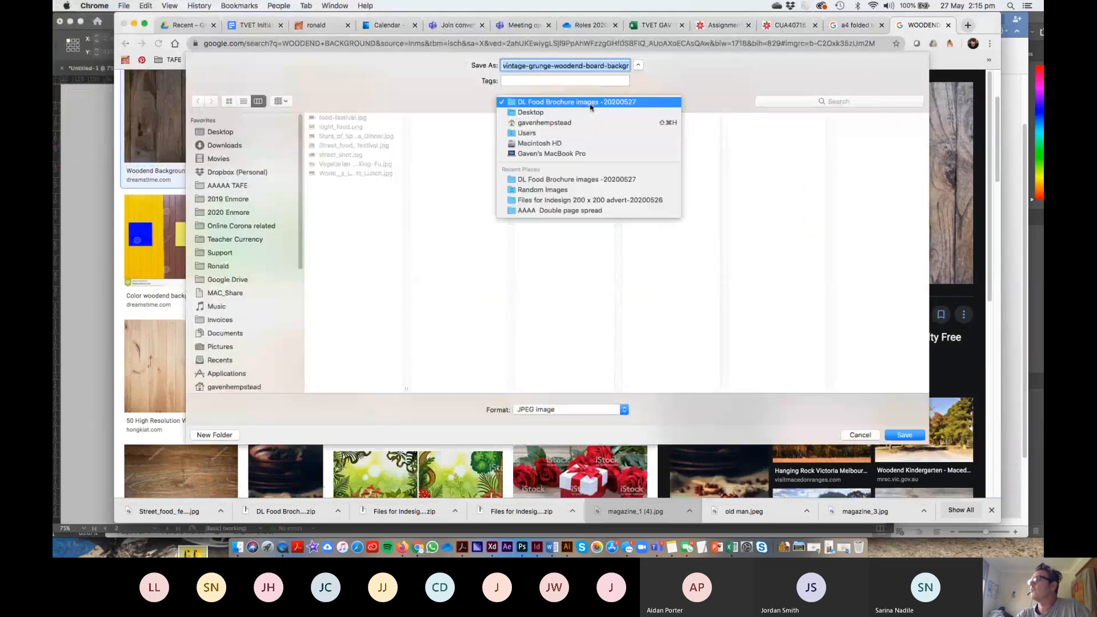
{"action": "left_click", "coordinate": [299, 44]}
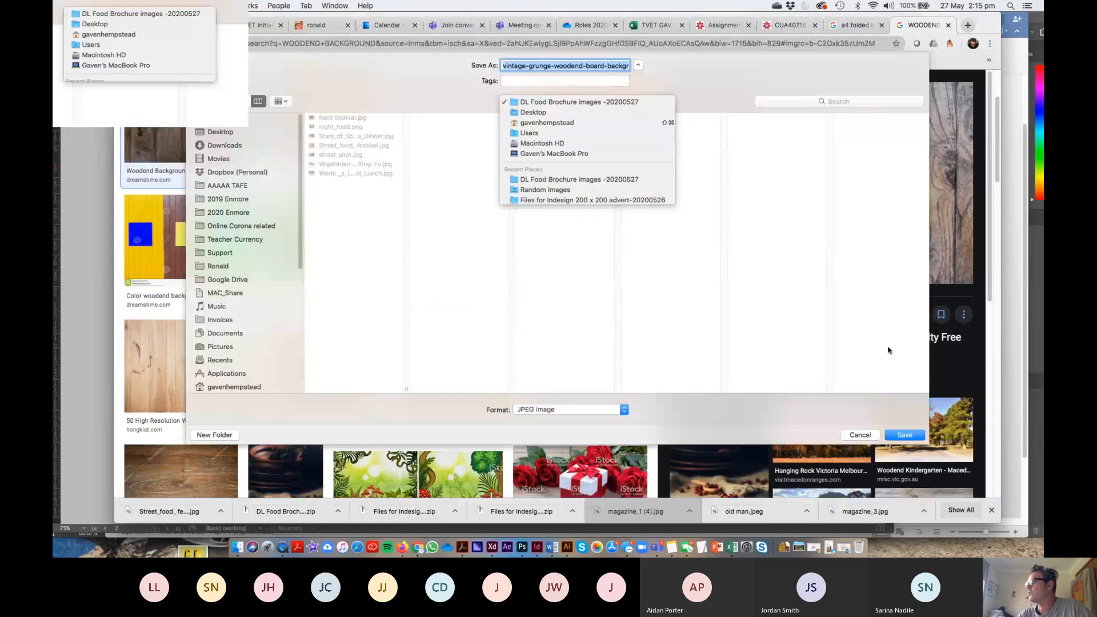
{"action": "left_click", "coordinate": [905, 436]}
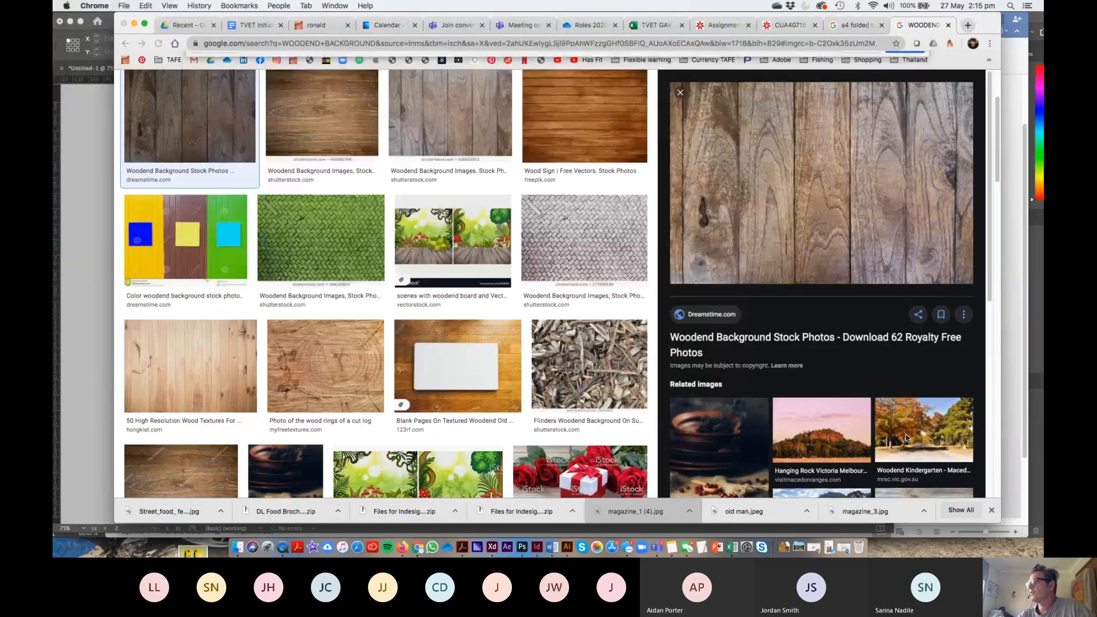
- Back in InDesign, group the Links panel with Pages, bring Layers into view, and add a new layer named WOOD
{"action": "left_click", "coordinate": [536, 545]}
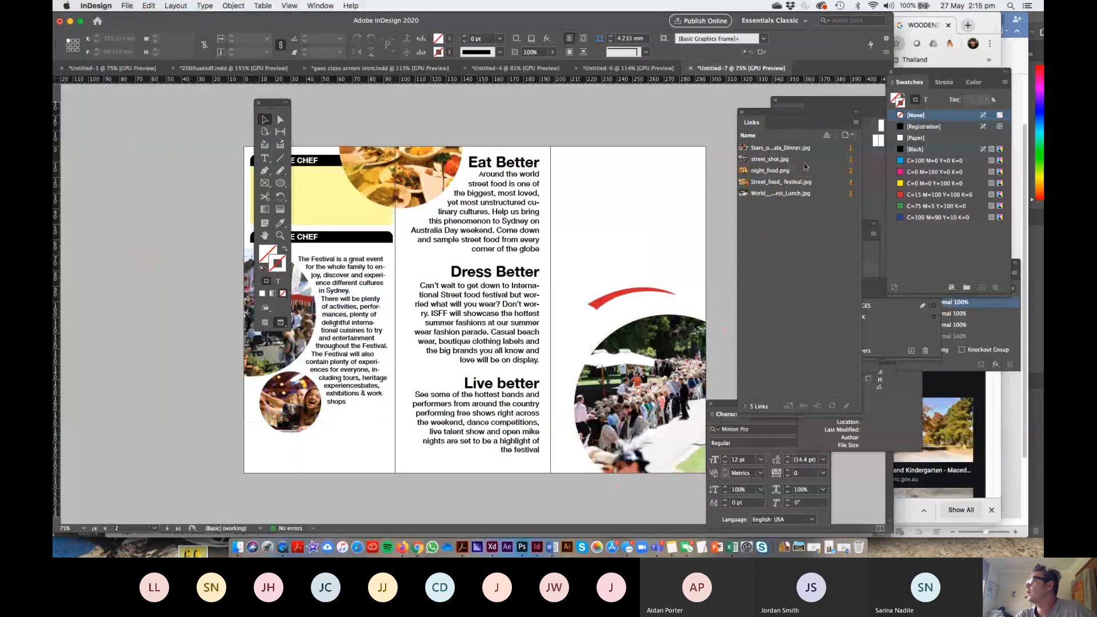
{"action": "left_click_drag", "start_coordinate": [759, 113], "coordinate": [823, 111]}
{"action": "left_click_drag", "start_coordinate": [836, 297], "coordinate": [724, 163]}
{"action": "left_click", "coordinate": [799, 217]}
{"action": "double_click", "coordinate": [752, 173]}
{"action": "type", "text": "WOOD"}
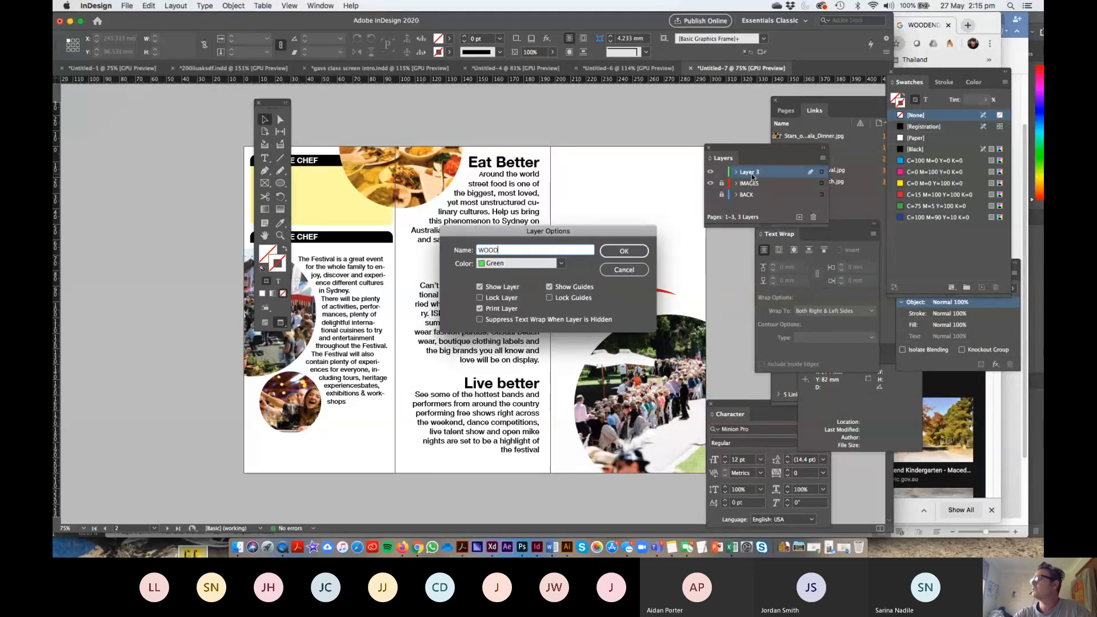
{"action": "key", "text": "Return"}
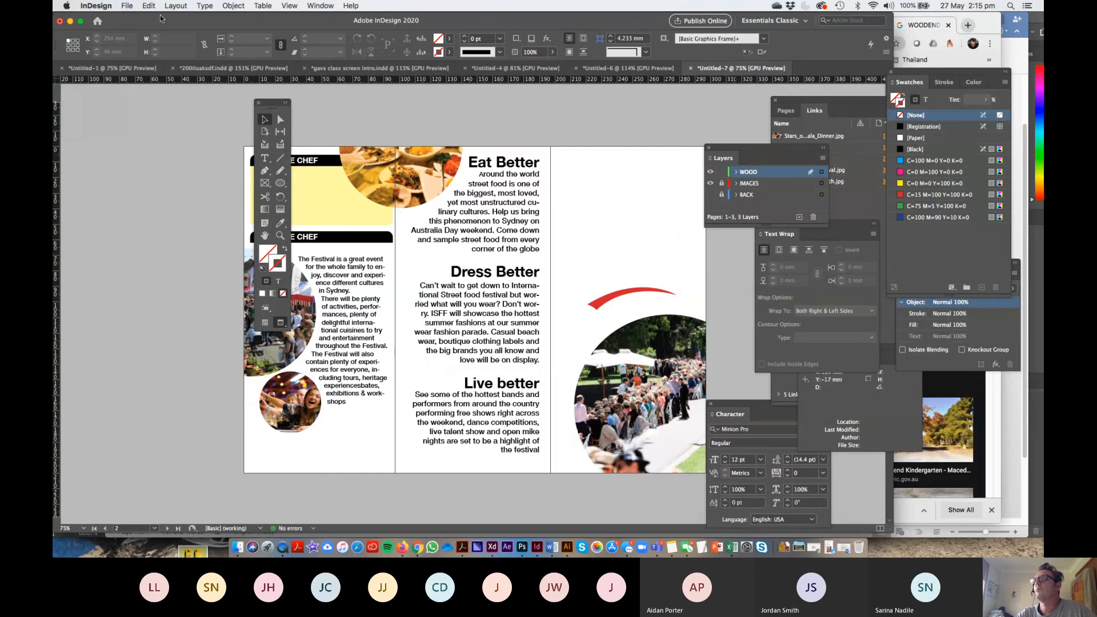
- Place the saved vintage wood image across the whole spread at about 327 × 218 mm and move the WOOD layer below IMAGES
{"action": "key", "text": "super+d"}
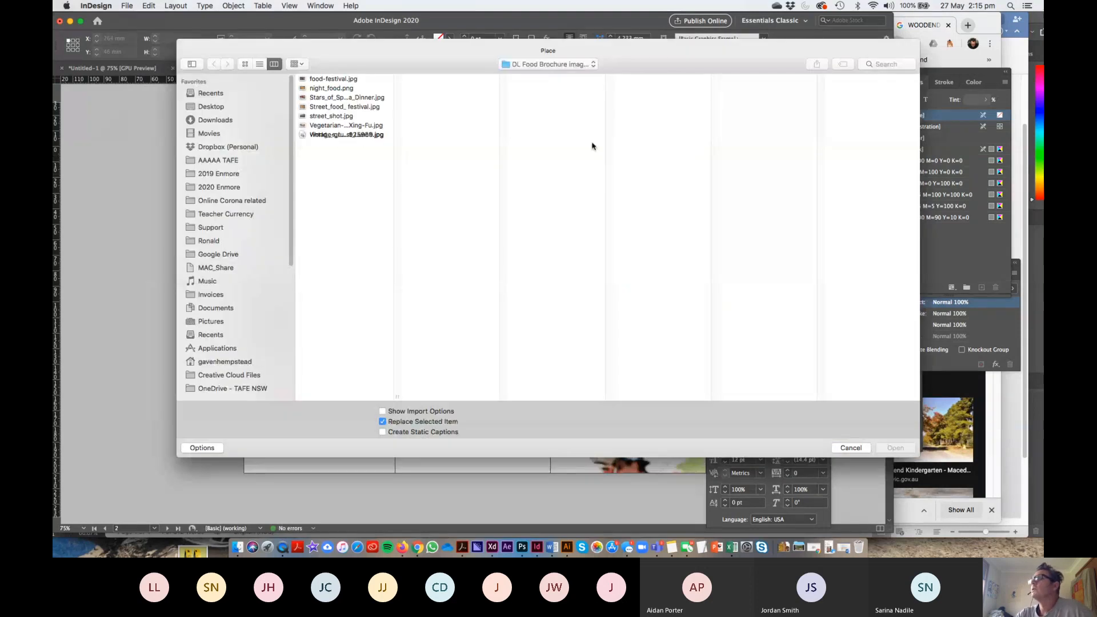
{"action": "left_click", "coordinate": [329, 135]}
{"action": "key", "text": "Return"}
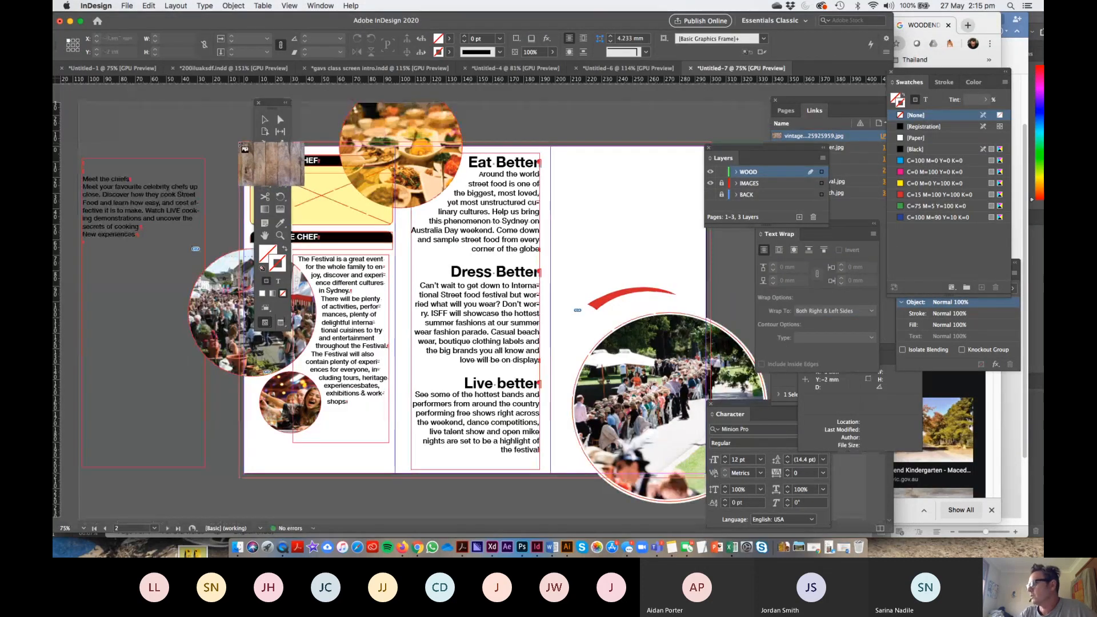
{"action": "left_click", "coordinate": [239, 143]}
{"action": "left_click_drag", "start_coordinate": [735, 487], "coordinate": [748, 494]}
{"action": "left_click_drag", "start_coordinate": [750, 172], "coordinate": [754, 190]}
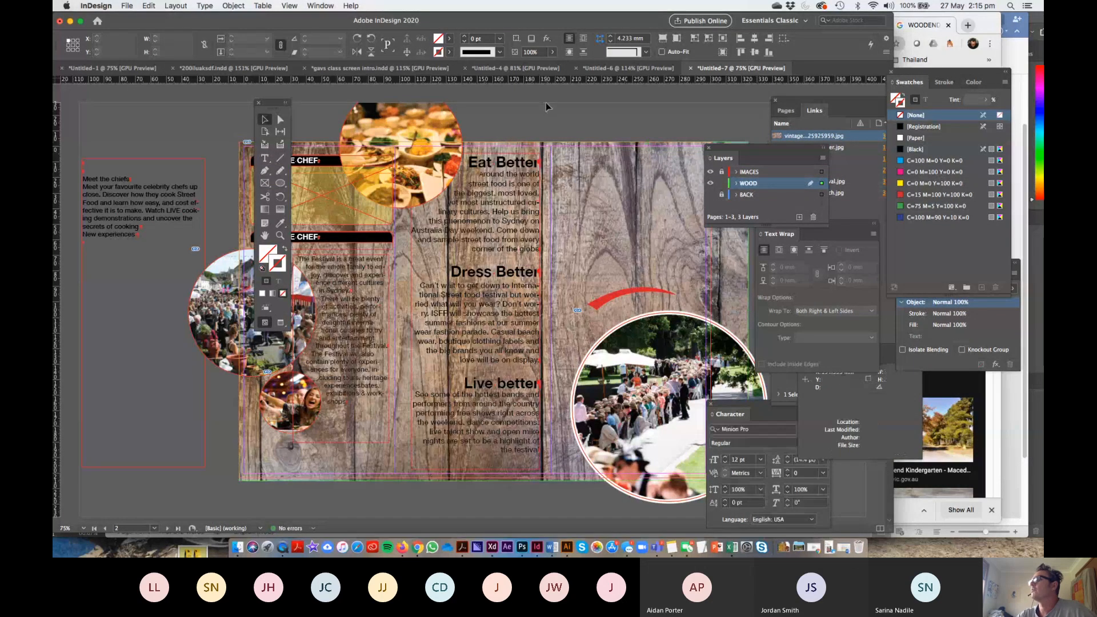
- Lock and hide the WOOD layer, show the BACK layer again, and move the toolbox clear of the spread
{"action": "left_click", "coordinate": [631, 153]}
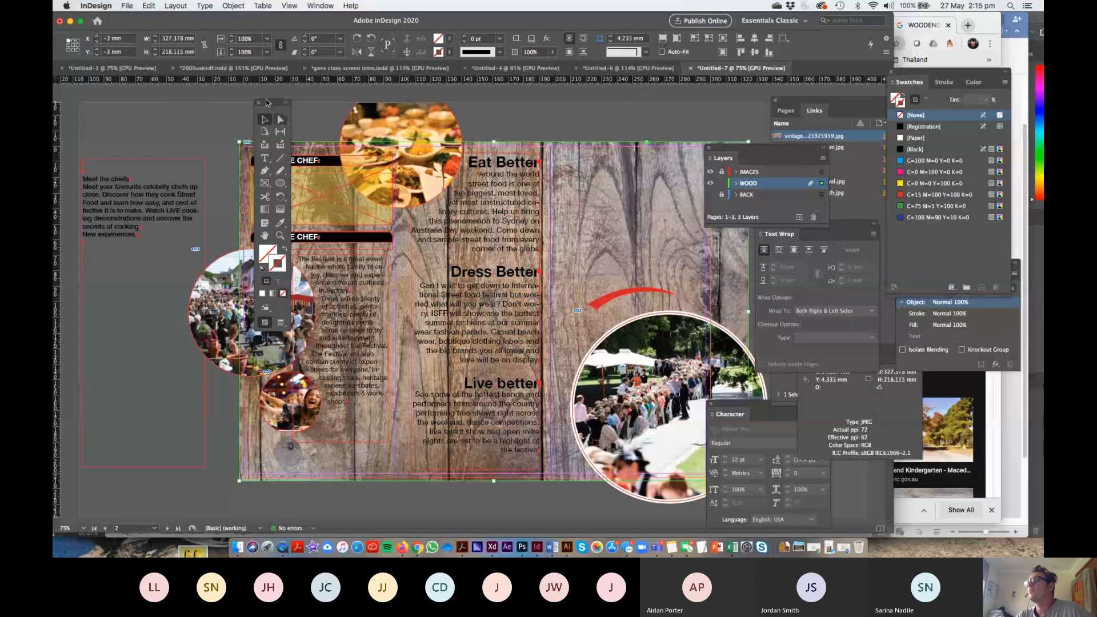
{"action": "left_click_drag", "start_coordinate": [272, 102], "coordinate": [188, 102]}
{"action": "left_click", "coordinate": [722, 184]}
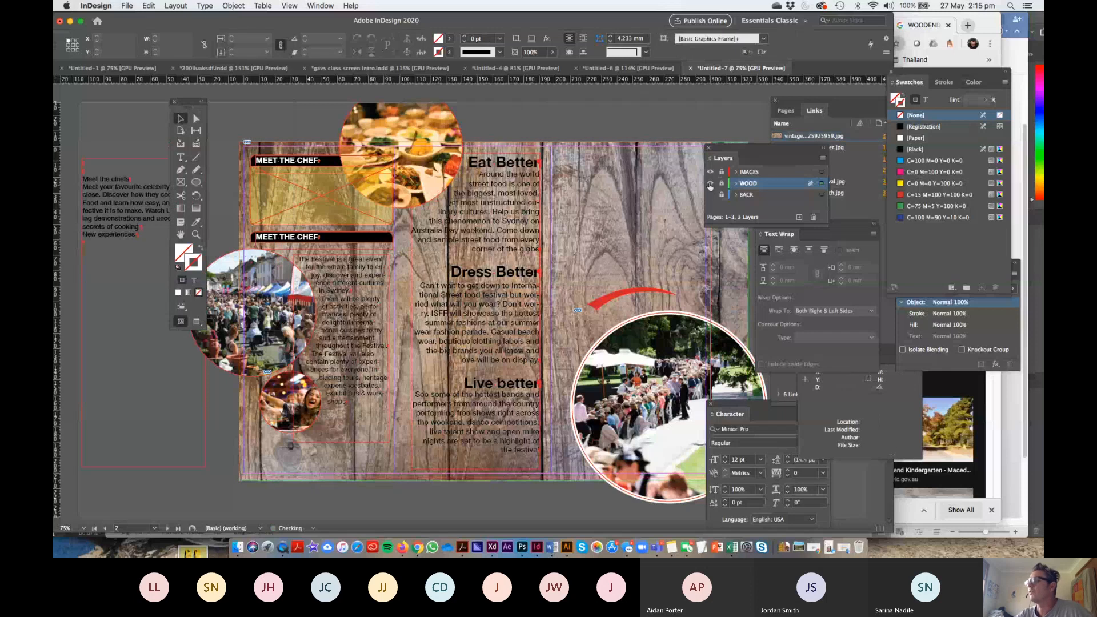
{"action": "left_click", "coordinate": [710, 183]}
{"action": "left_click", "coordinate": [710, 195]}
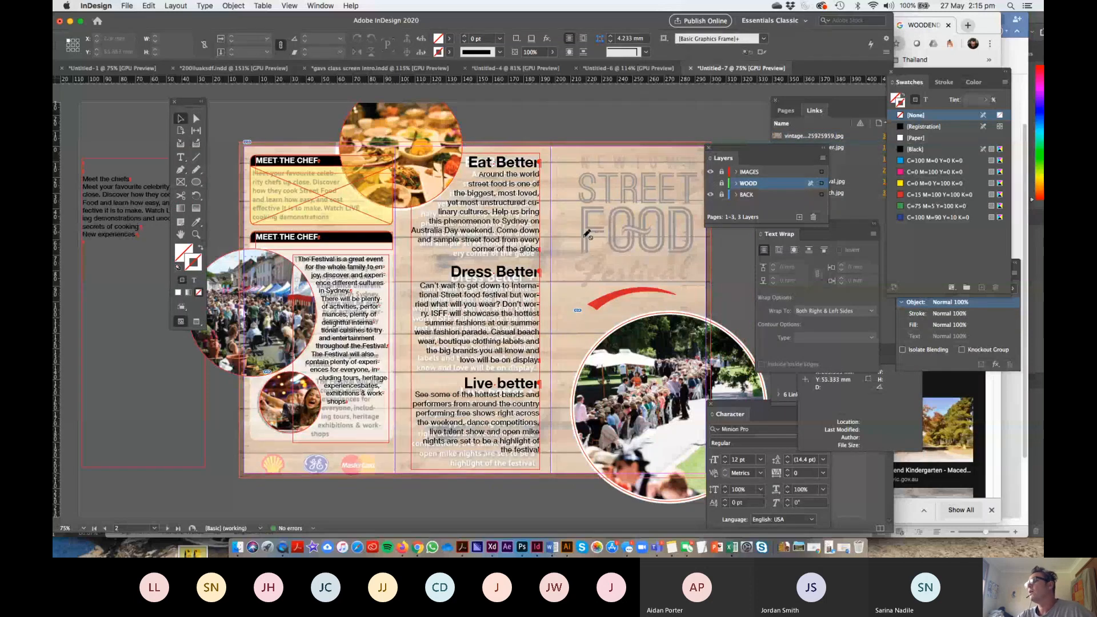
- Unlock the IMAGES layer and colour all the text in the Eat Better, Dress Better and Live better column with the Paper swatch
{"action": "key", "text": "t"}
{"action": "left_click", "coordinate": [587, 234]}
{"action": "left_click", "coordinate": [526, 290]}
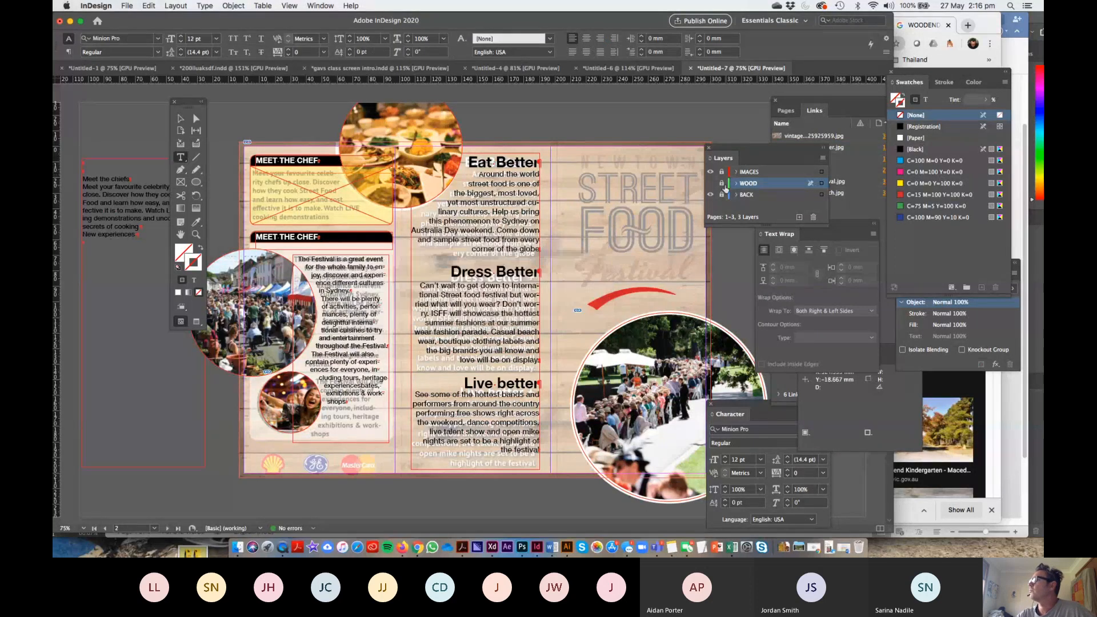
{"action": "left_click", "coordinate": [722, 172]}
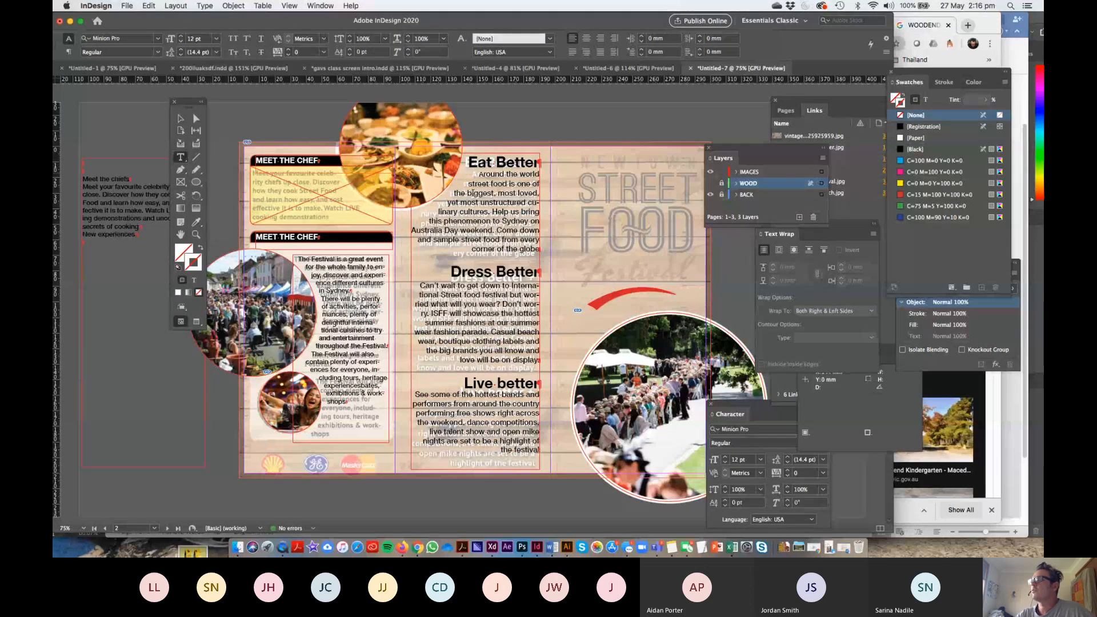
{"action": "left_click", "coordinate": [487, 196]}
{"action": "key", "text": "super+a"}
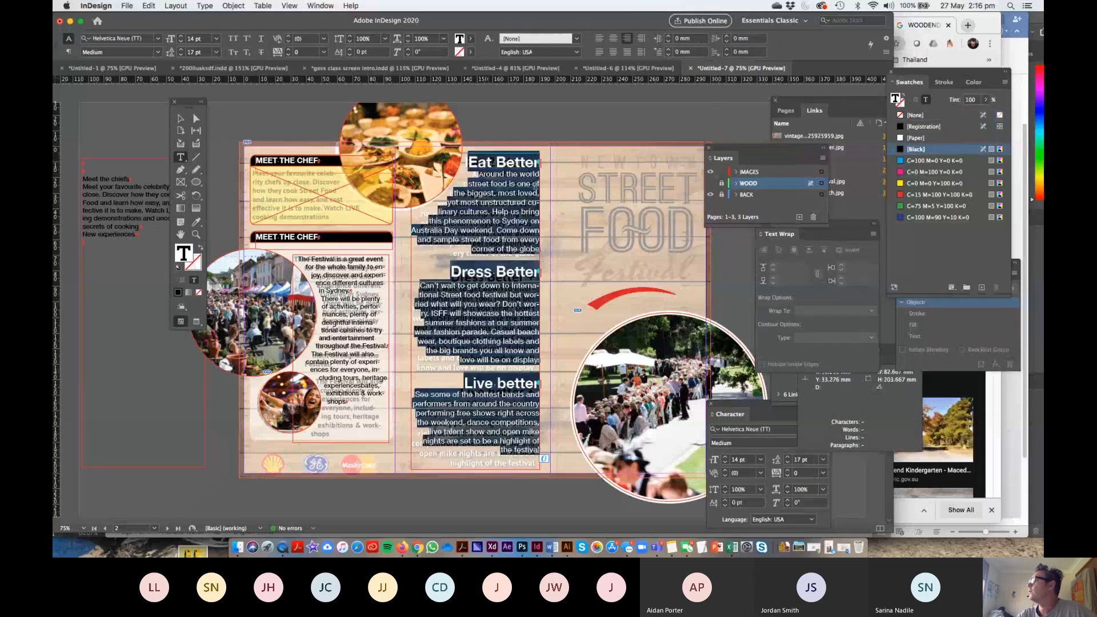
{"action": "left_click", "coordinate": [915, 138]}
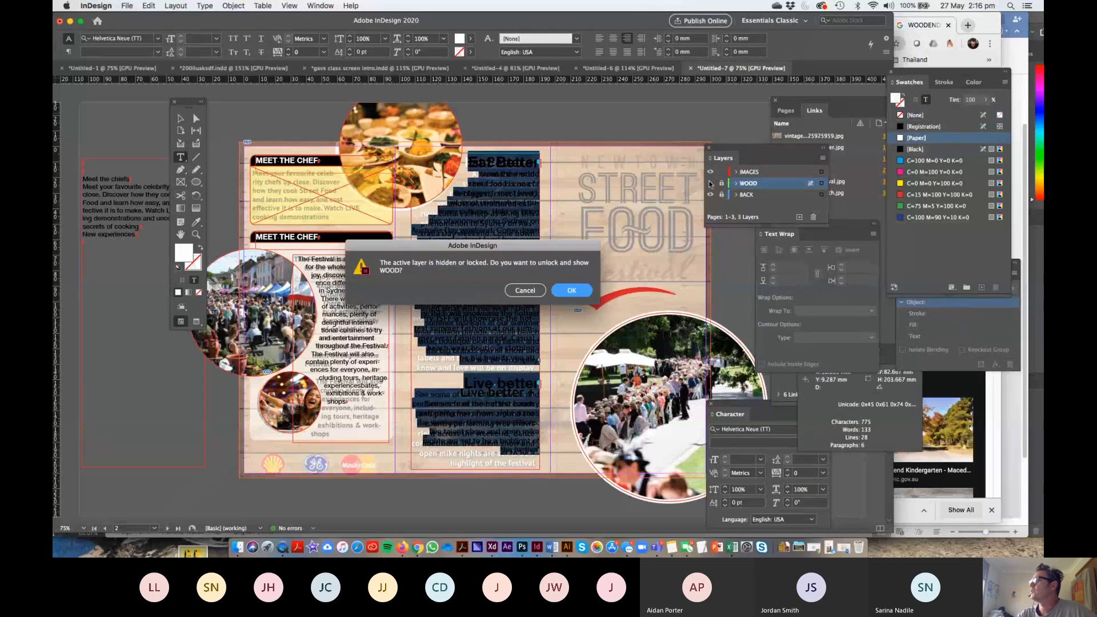
- Unlock and show the WOOD layer, deselect the column text, and hide all the floating panels to view the spread
{"action": "left_click", "coordinate": [571, 291]}
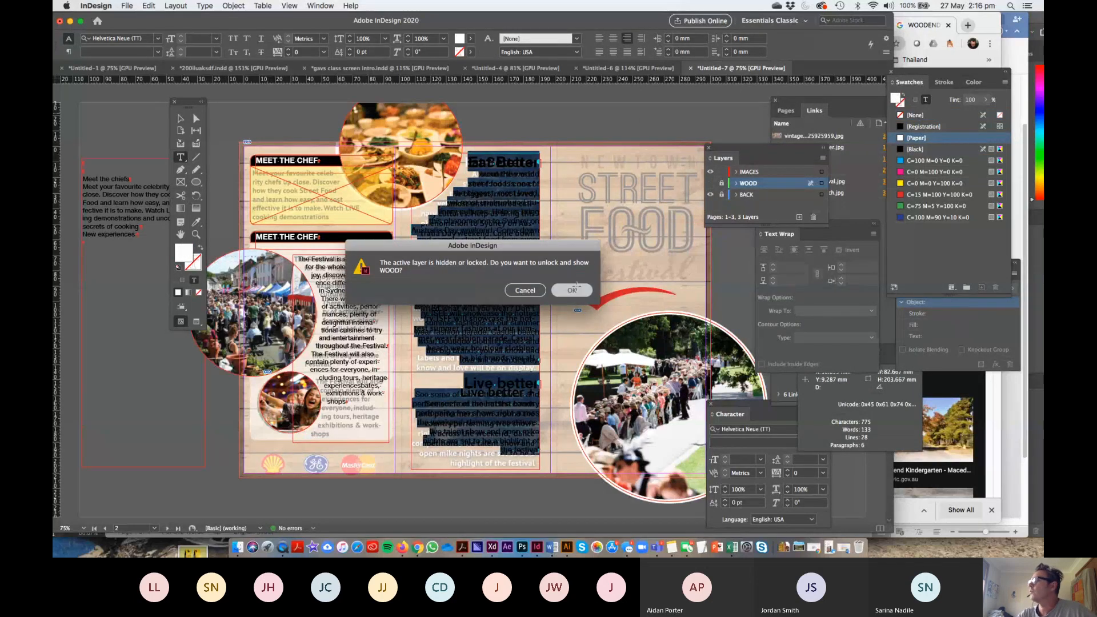
{"action": "left_click", "coordinate": [656, 234]}
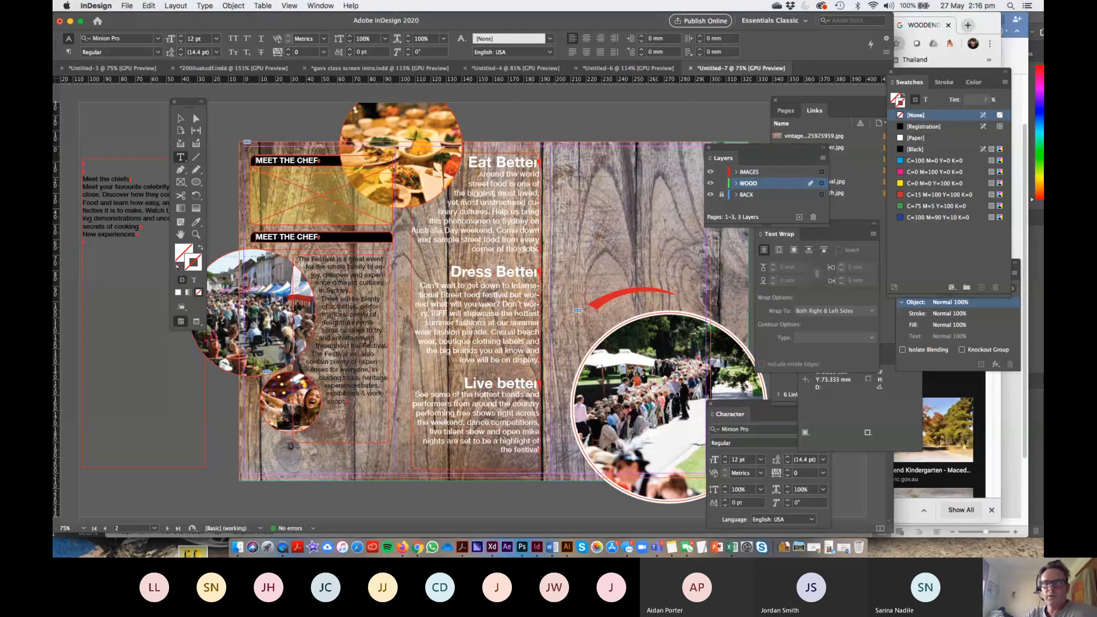
{"action": "key", "text": "Tab"}
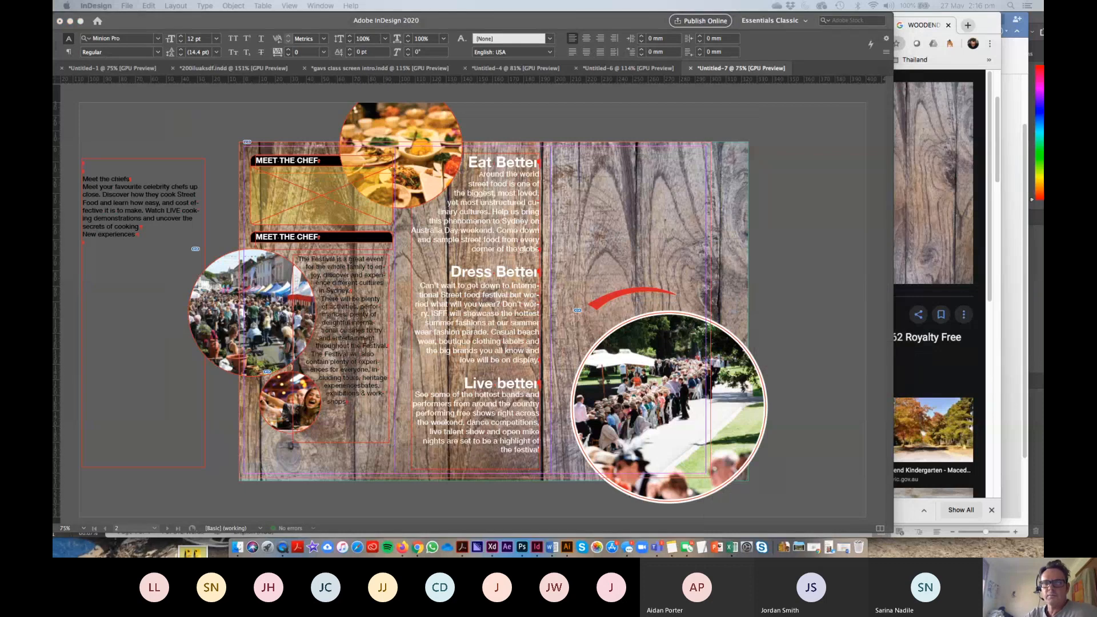